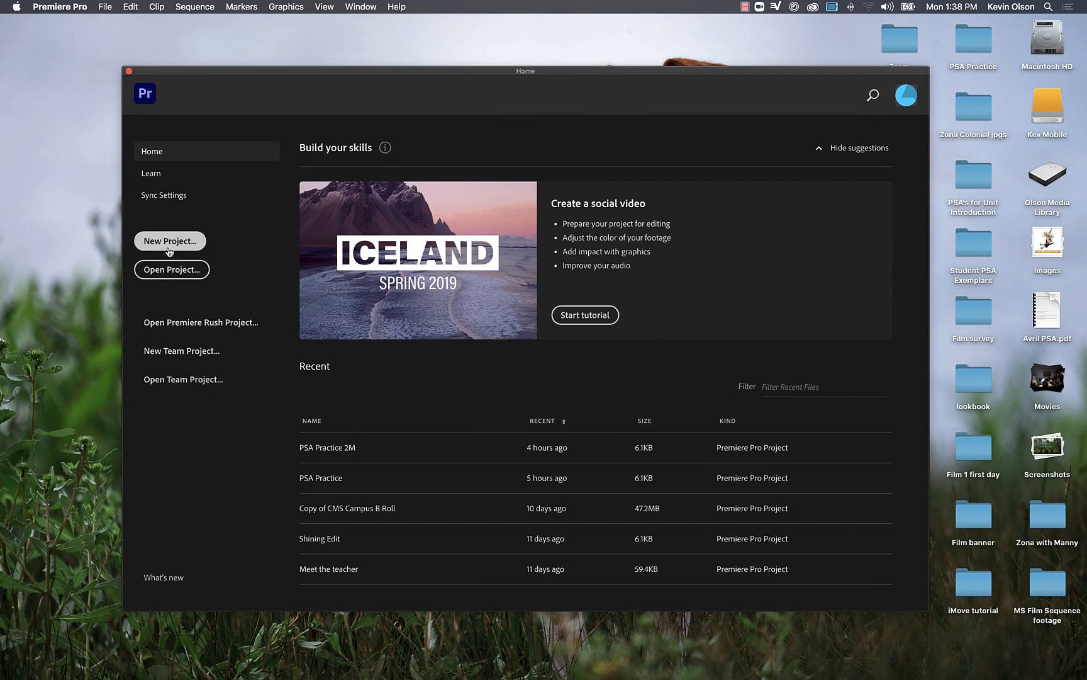
- Open the recent project PSA Practice 2M and set it to the Editing workspace
left_click(323, 449)
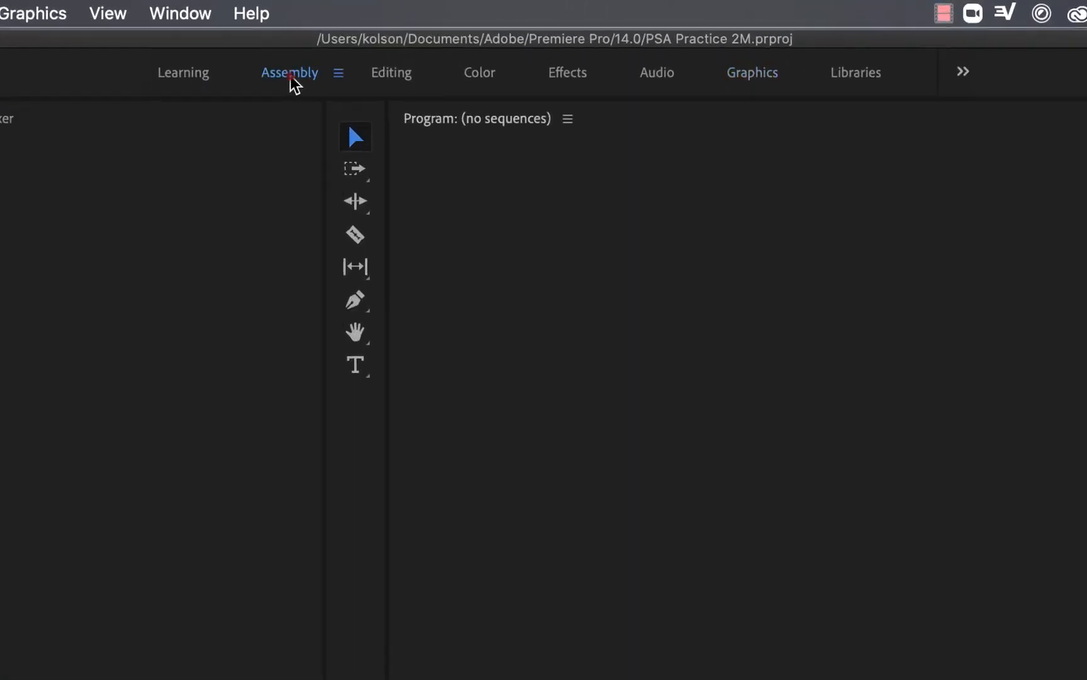
left_click(389, 73)
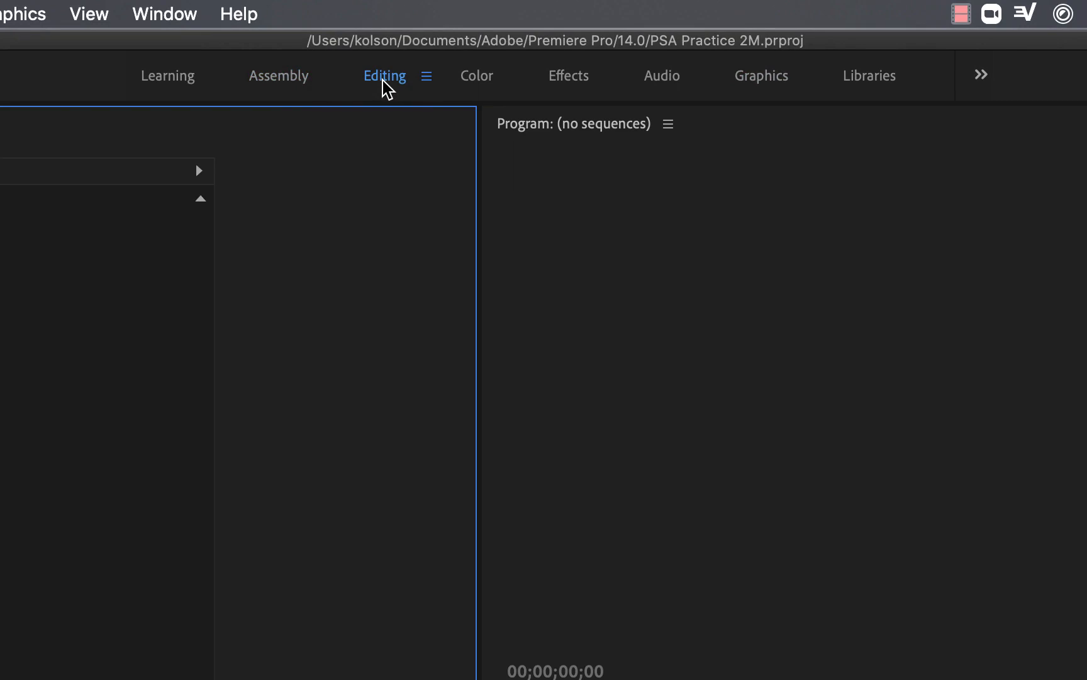
left_click(272, 76)
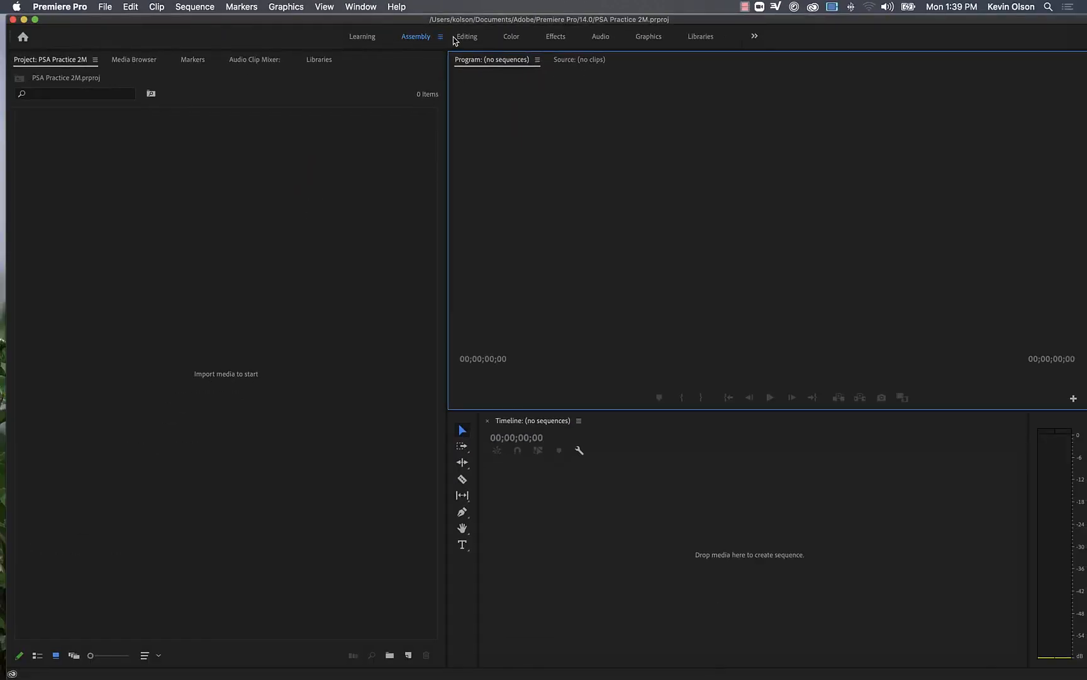
left_click(472, 40)
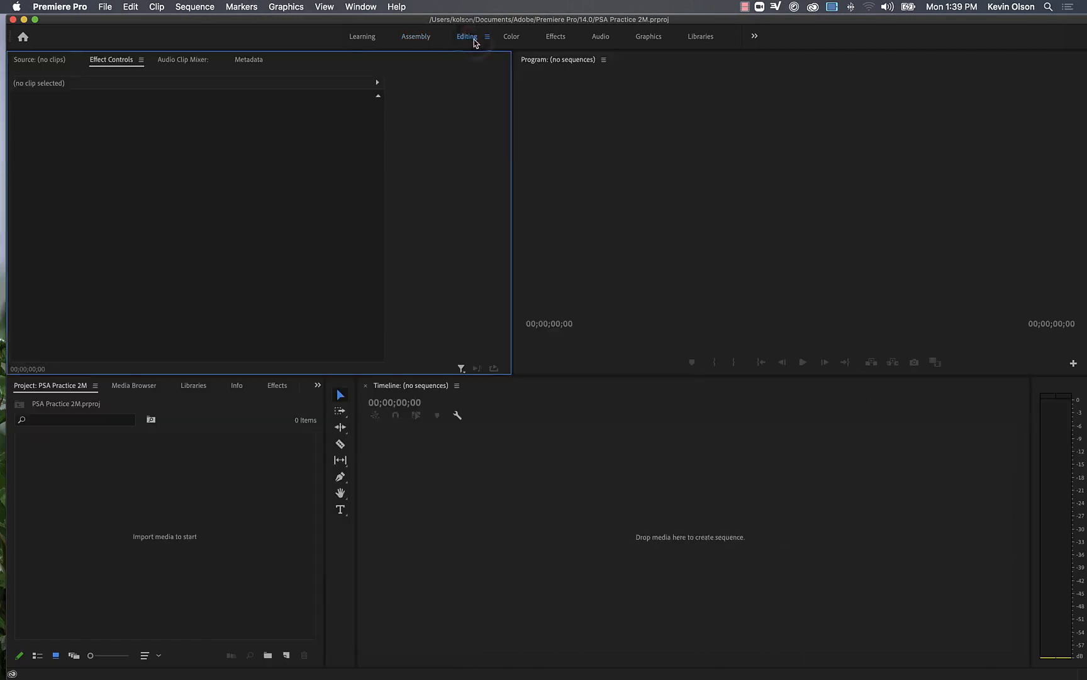
- Look through the Color, Effects, Audio, Graphics and Assembly workspaces, and return to the Editing workspace
left_click(511, 38)
left_click(553, 37)
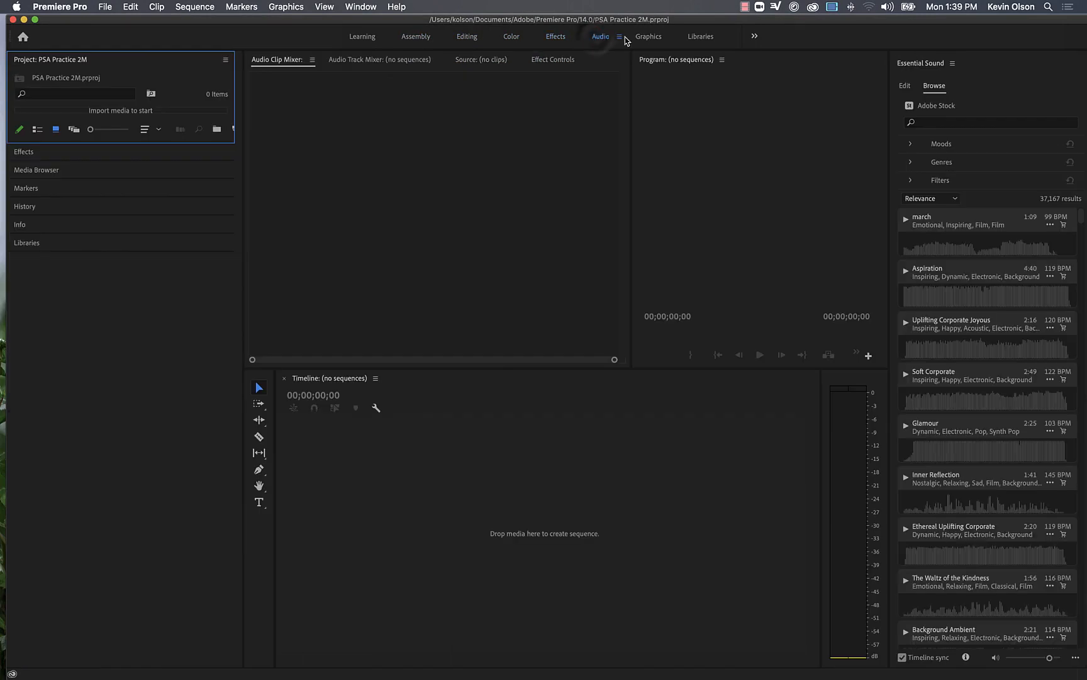
left_click(651, 39)
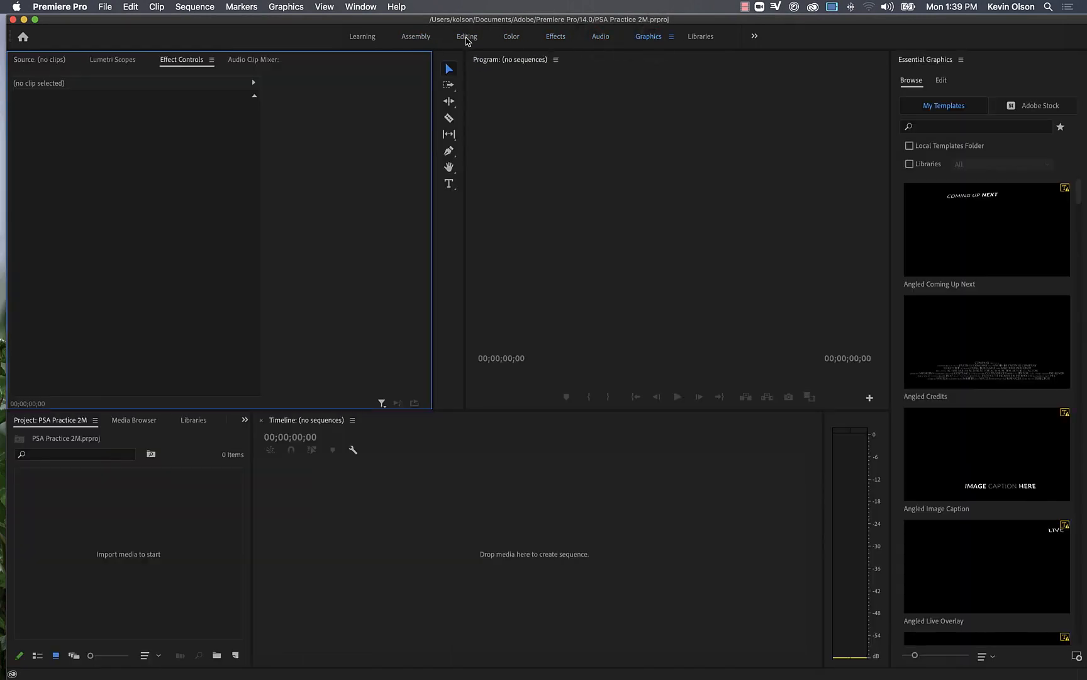
left_click(468, 37)
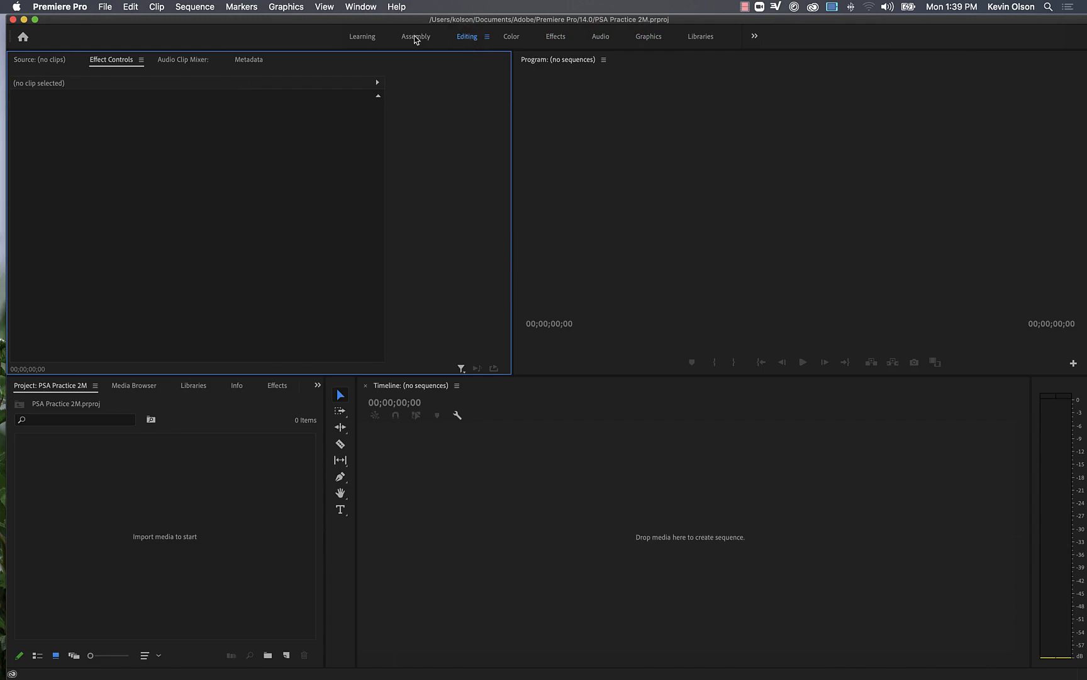
left_click(416, 38)
left_click(650, 39)
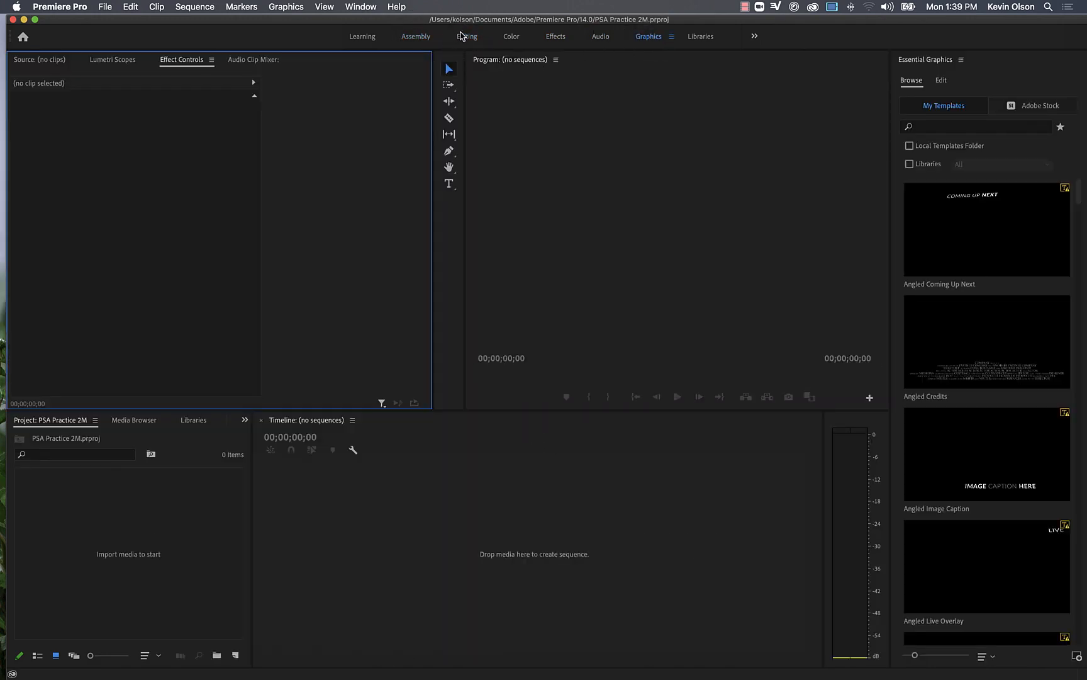
left_click(417, 39)
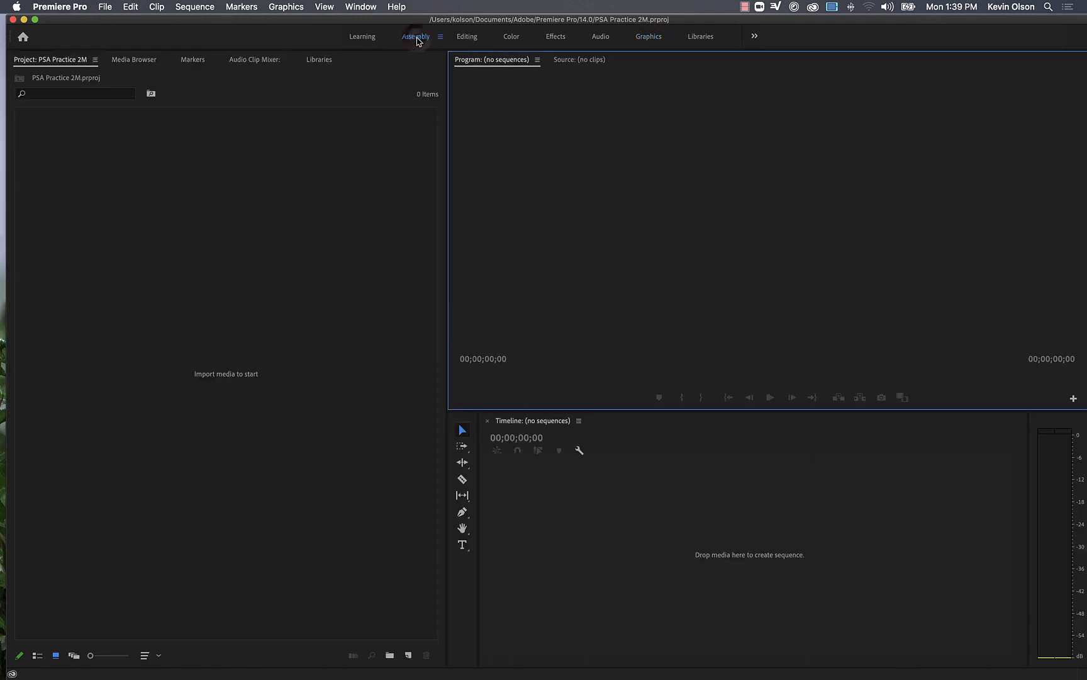
left_click(467, 37)
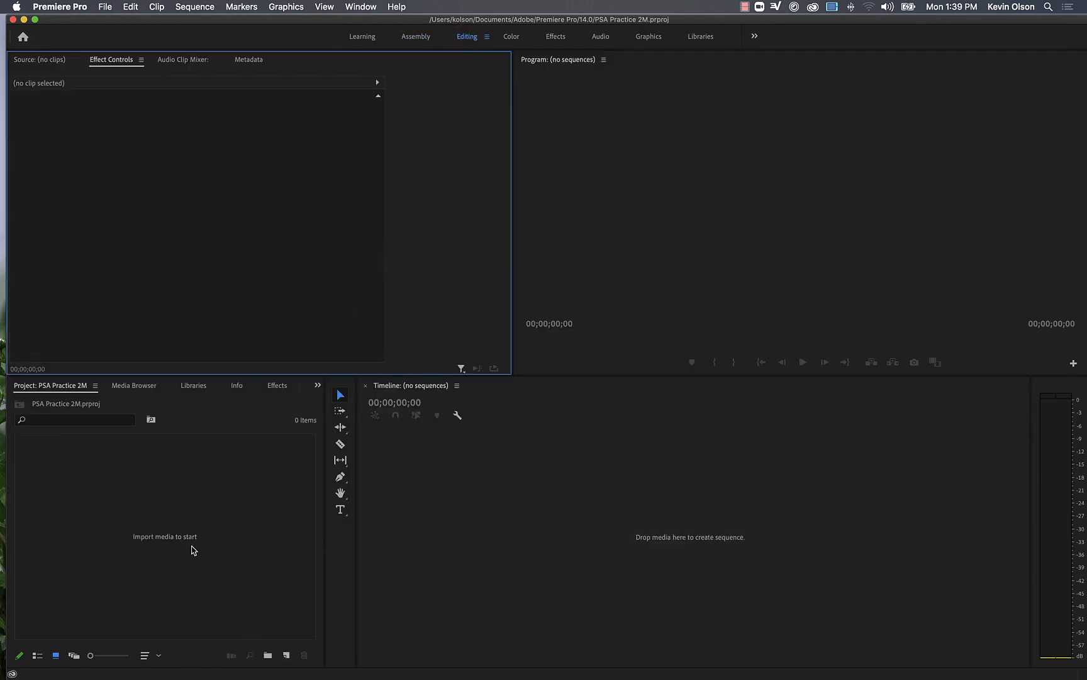
- Examine the Project, Source, Program and Timeline areas of the Editing workspace, showing the Source monitor instead of Effect Controls
left_click(229, 529)
left_click(233, 256)
left_click(577, 197)
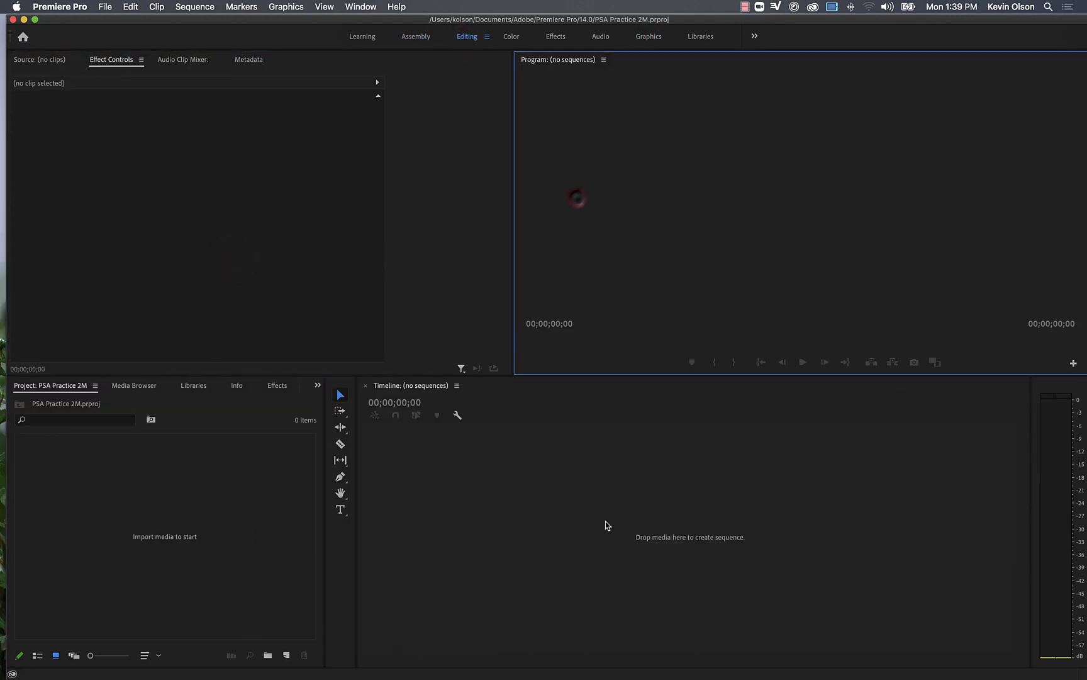
left_click(601, 531)
left_click(227, 543)
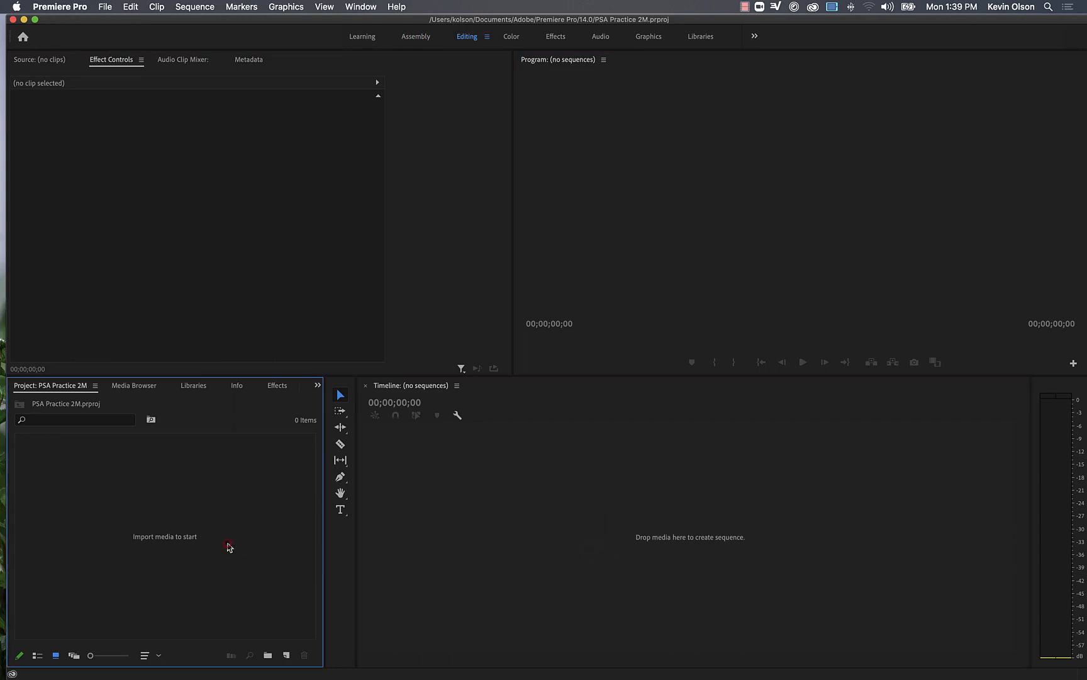
left_click(255, 219)
left_click(239, 506)
left_click(276, 231)
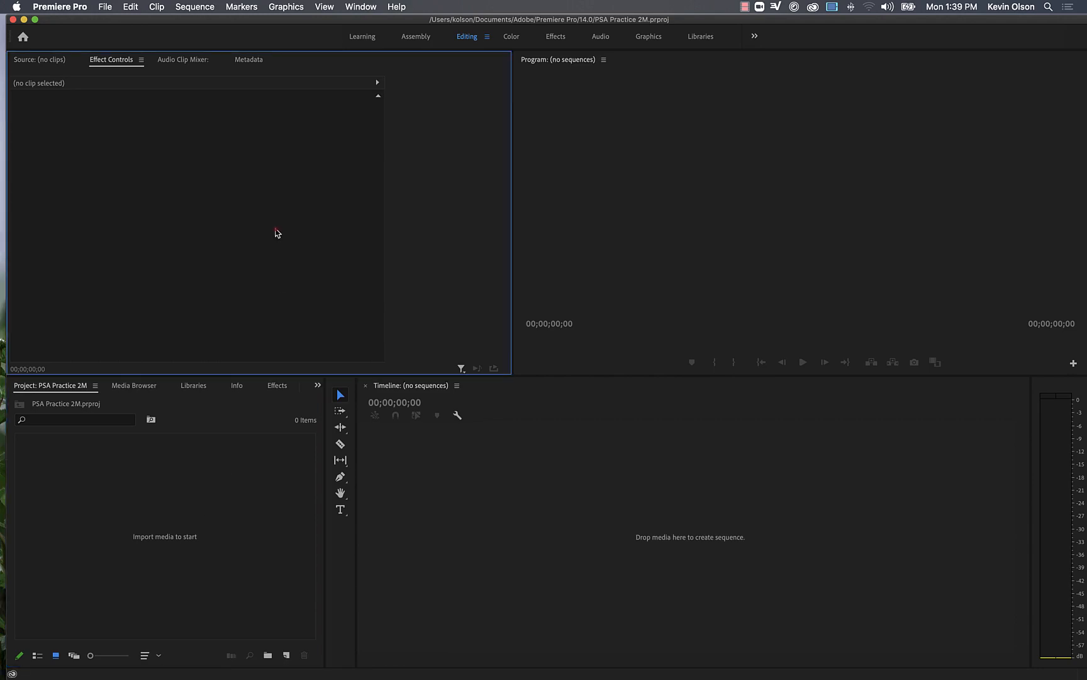
left_click(36, 59)
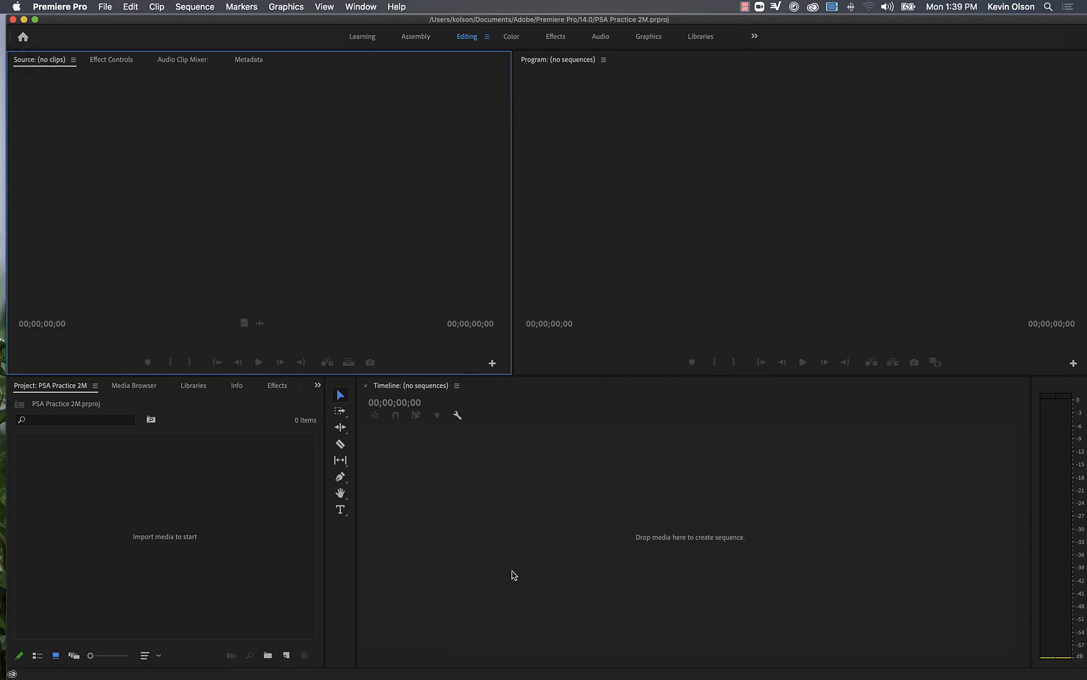
left_click(512, 571)
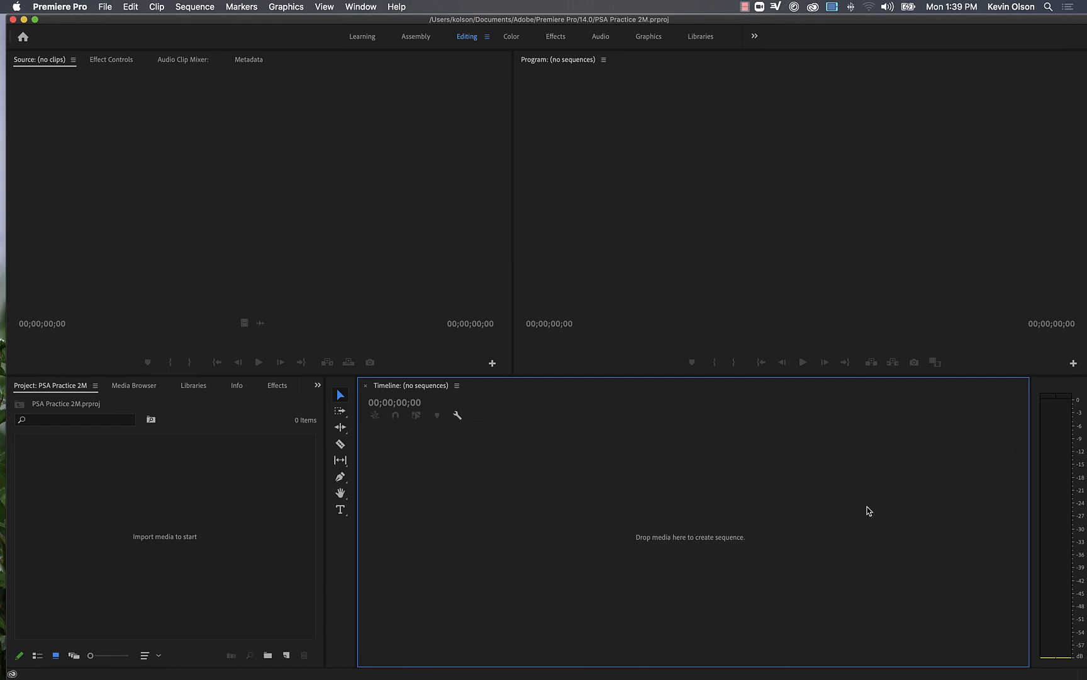
left_click(719, 181)
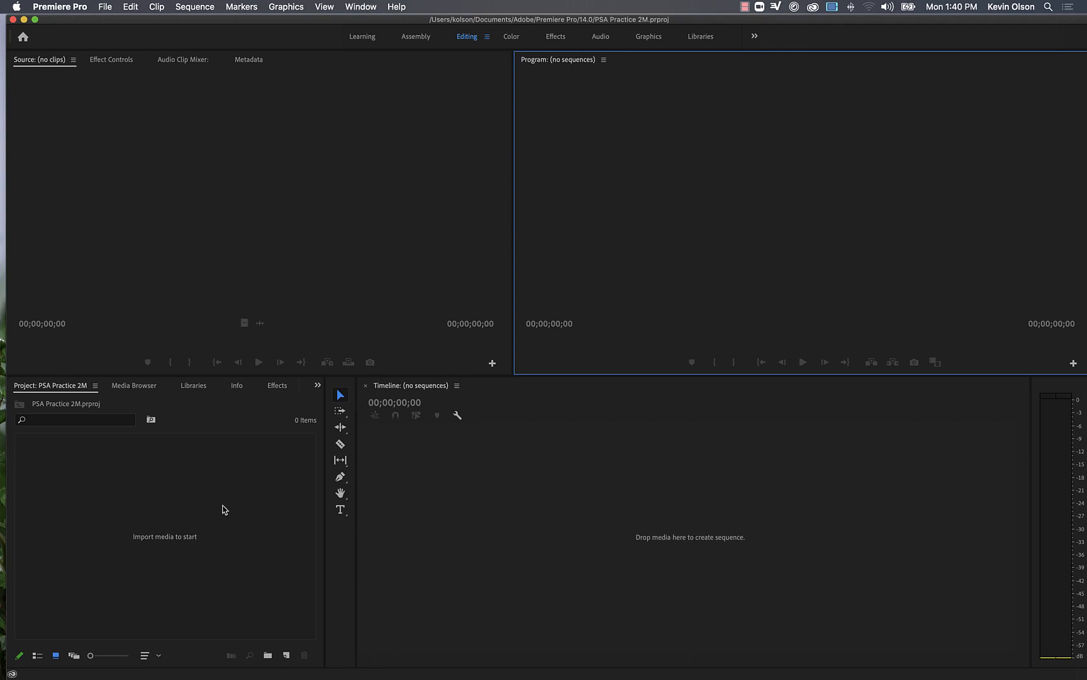
- Import all the image and audio files from the PSA Practice folder on the Desktop into the project
left_click(222, 507)
double_click(222, 505)
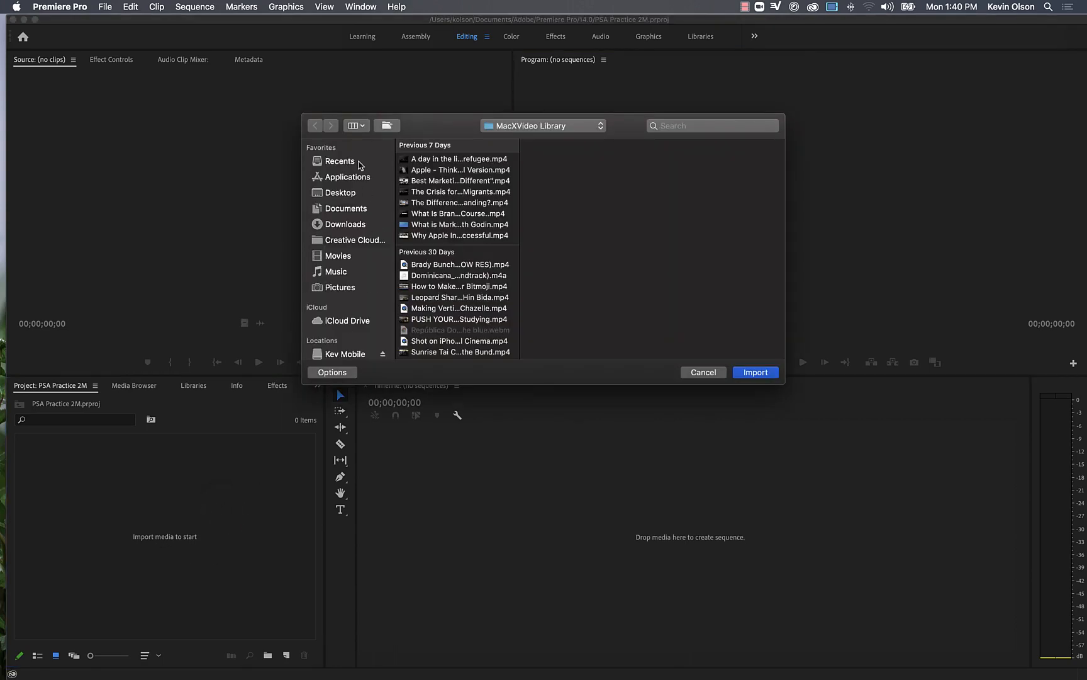
left_click(336, 197)
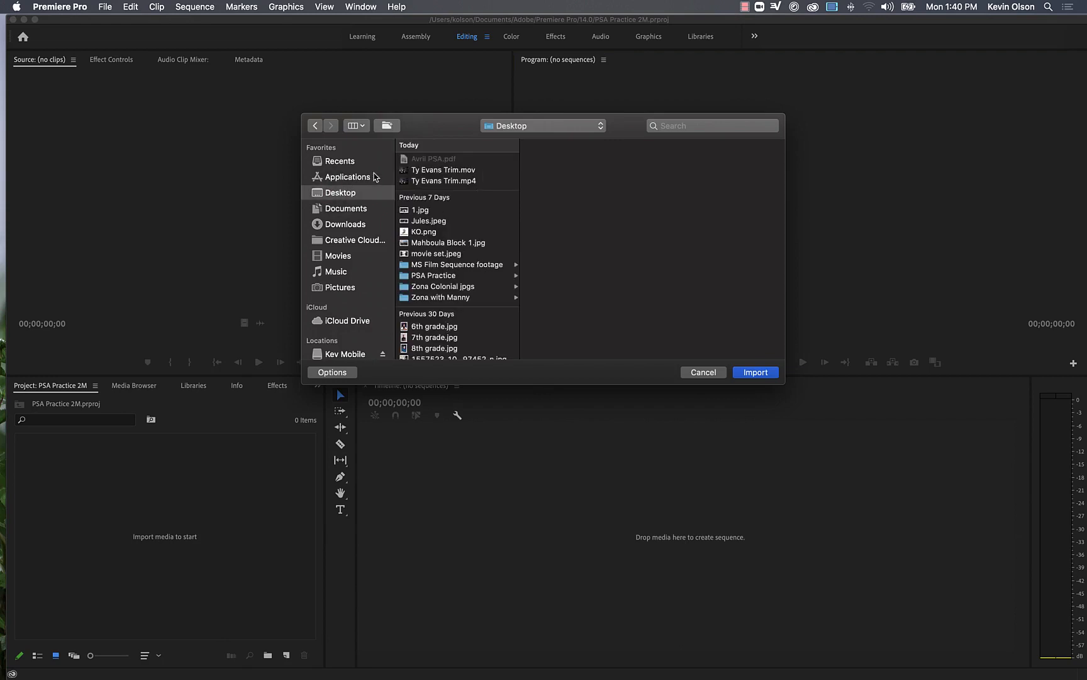
left_click(428, 276)
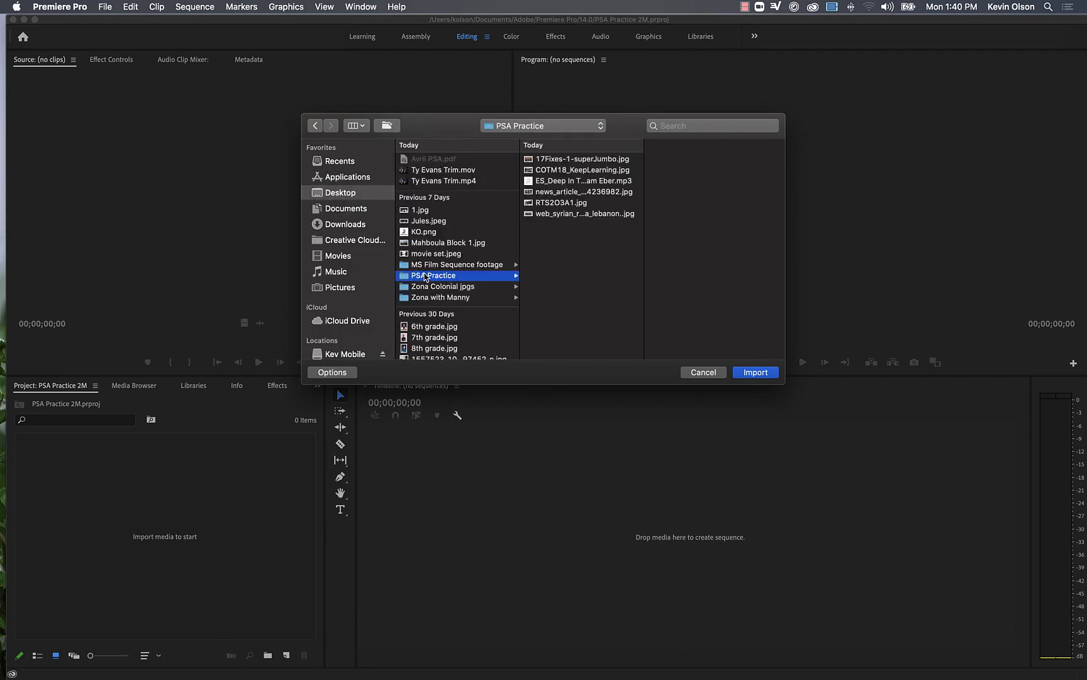
left_click(560, 245)
key("super+a")
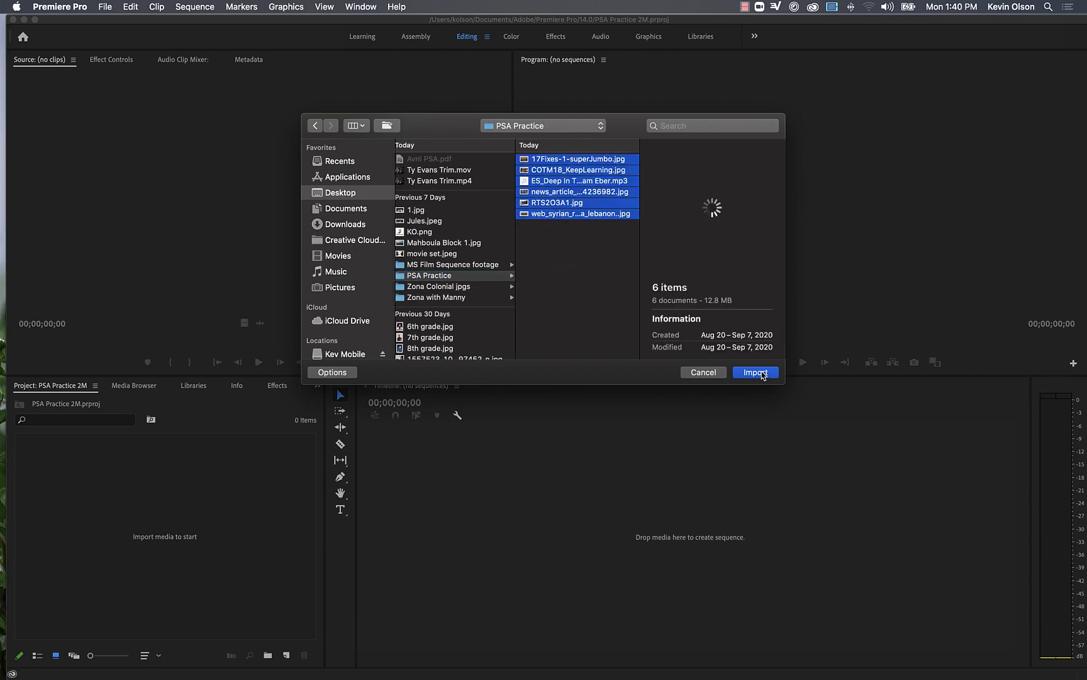
left_click(761, 373)
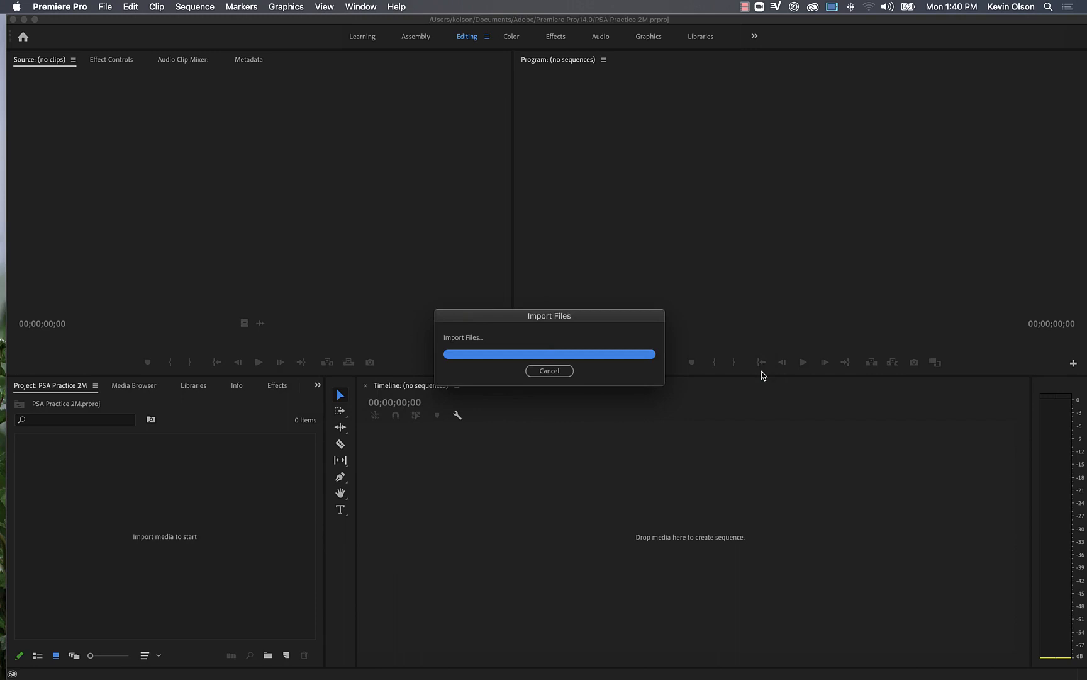
- Import "A day in the life of a Syrian refugee.mp4" and the "The Crisis for…Migrants.mp4" video from the MacXVideo Library folder in Movies
left_click(221, 618)
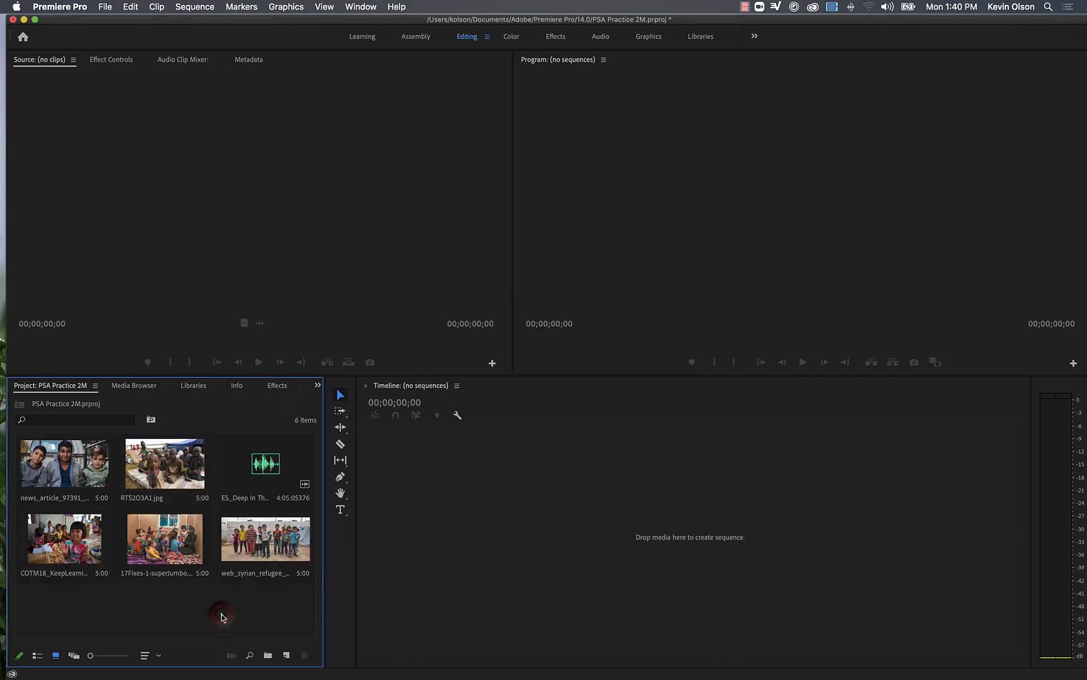
double_click(221, 617)
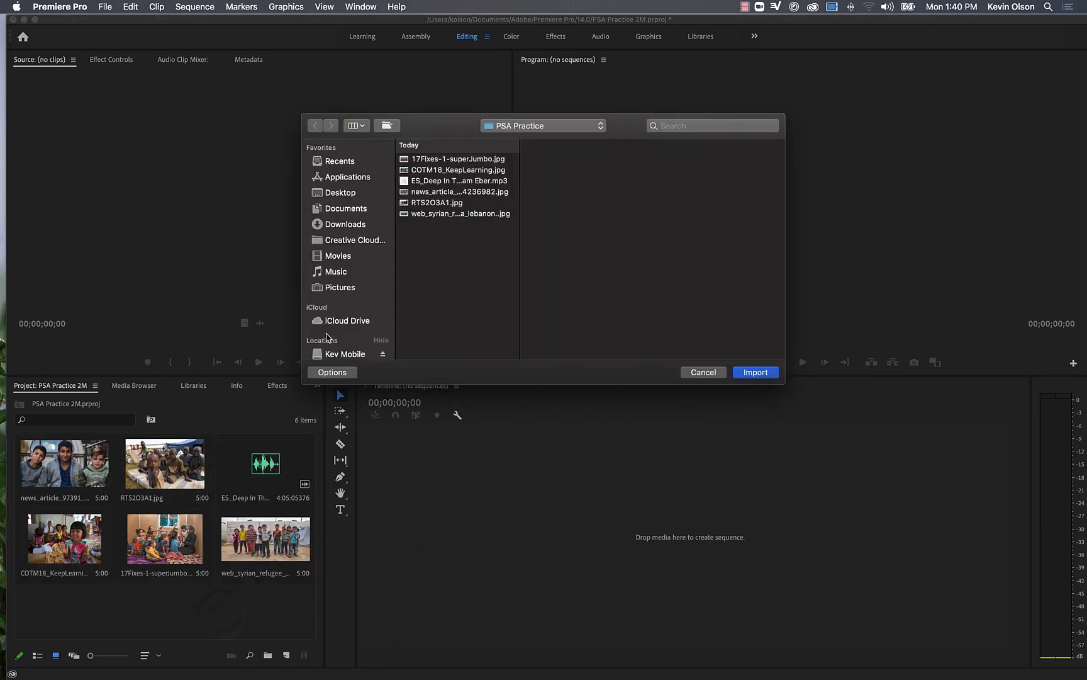
left_click(337, 256)
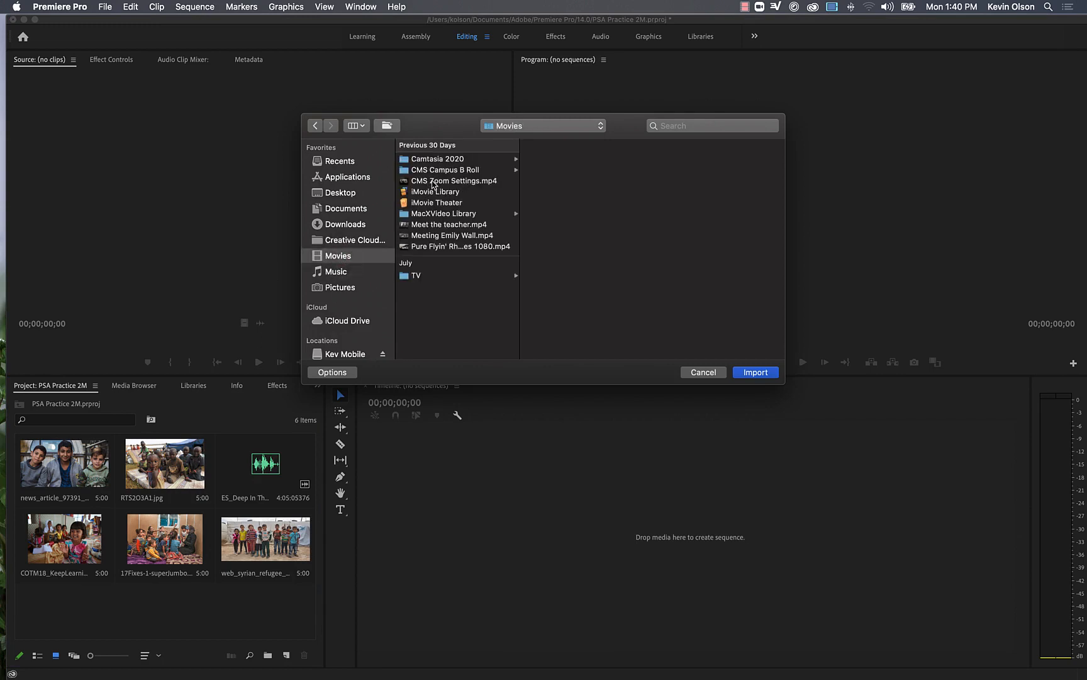
left_click(436, 215)
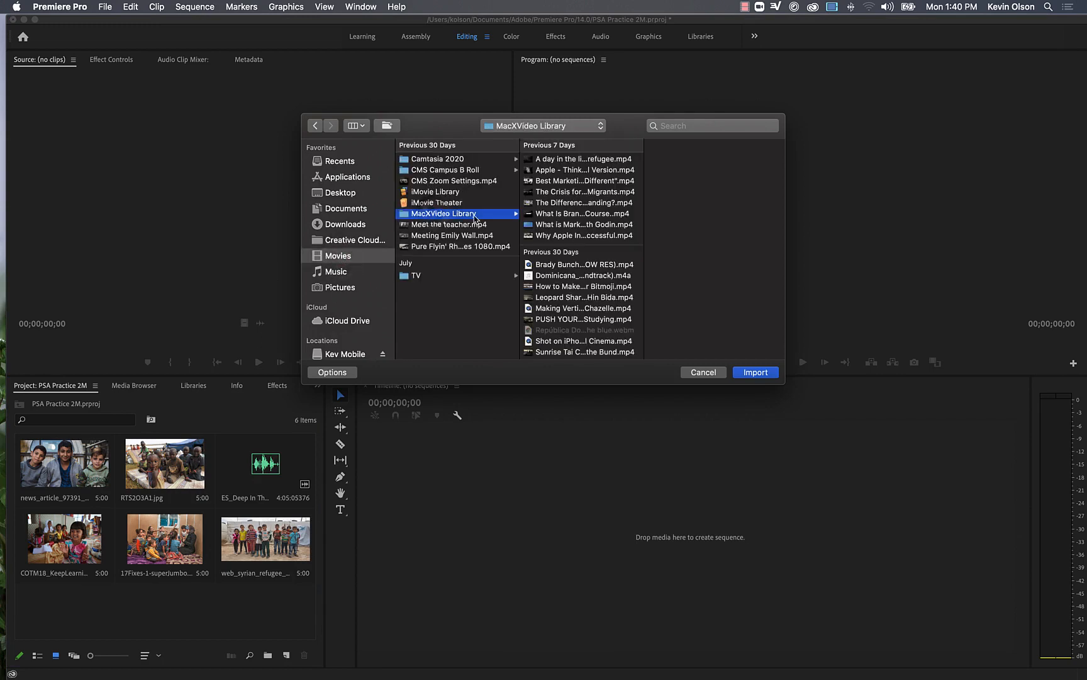
left_click(551, 160)
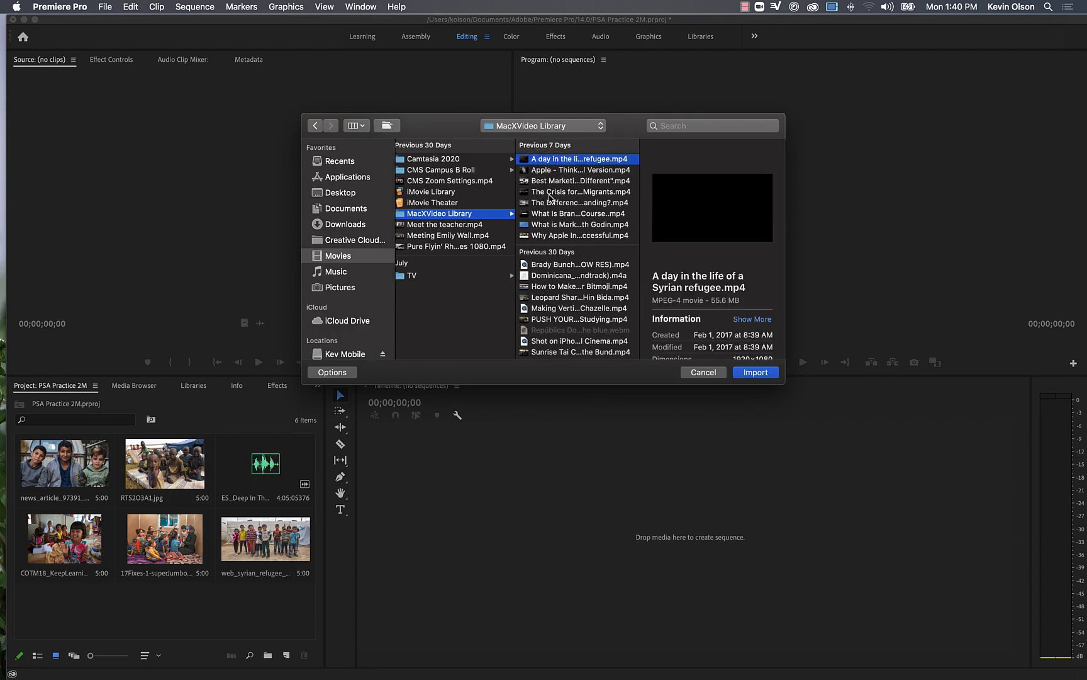
left_click(550, 193, "super")
left_click(744, 373)
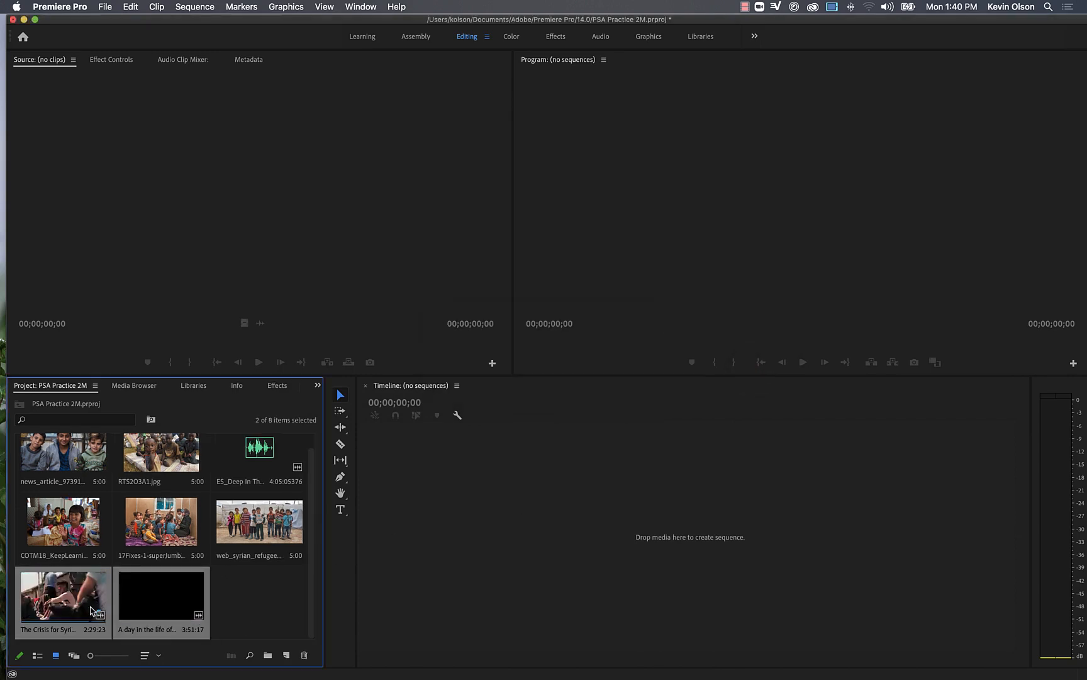
- Preview the five imported photos one after another in the Source monitor
double_click(76, 456)
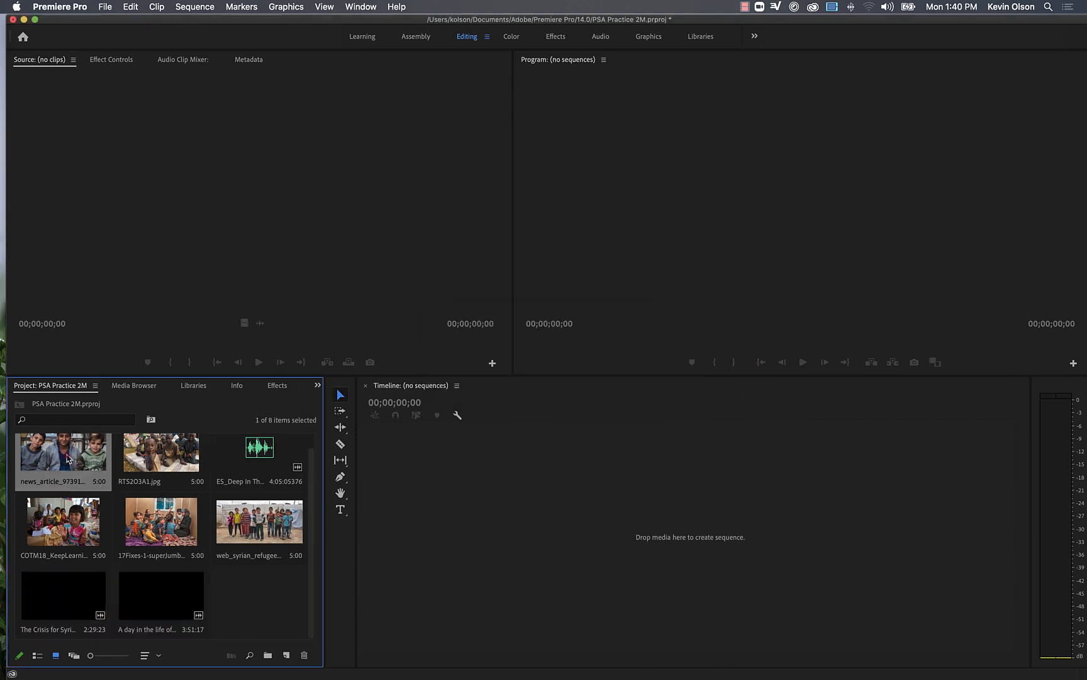
left_click(140, 457)
double_click(140, 457)
double_click(144, 534)
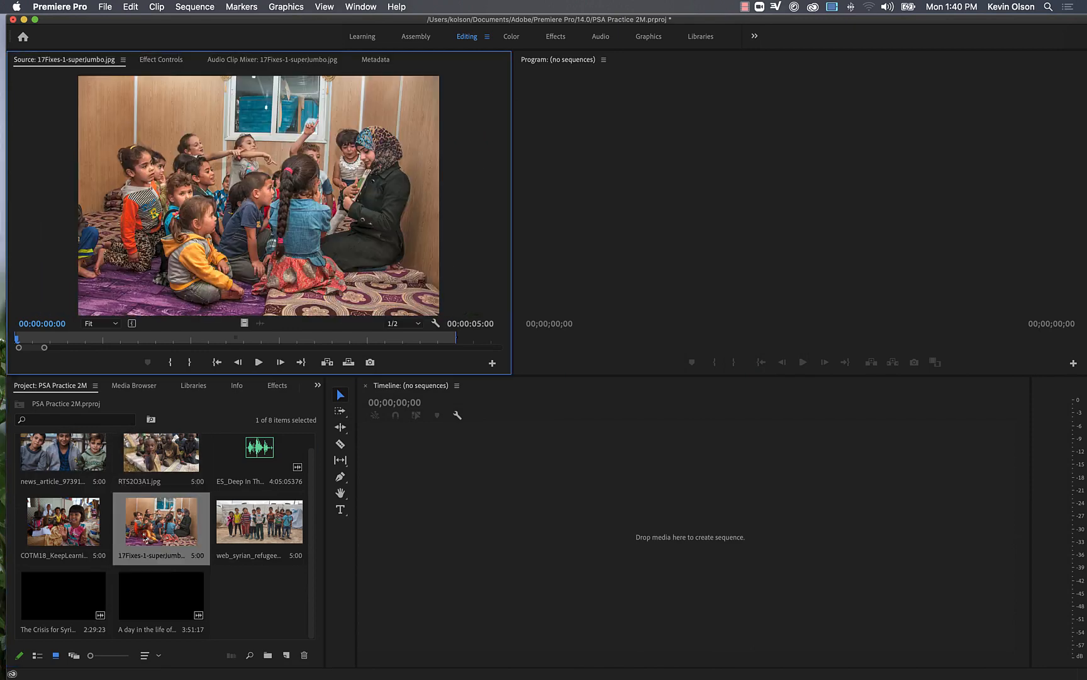
double_click(82, 539)
double_click(259, 521)
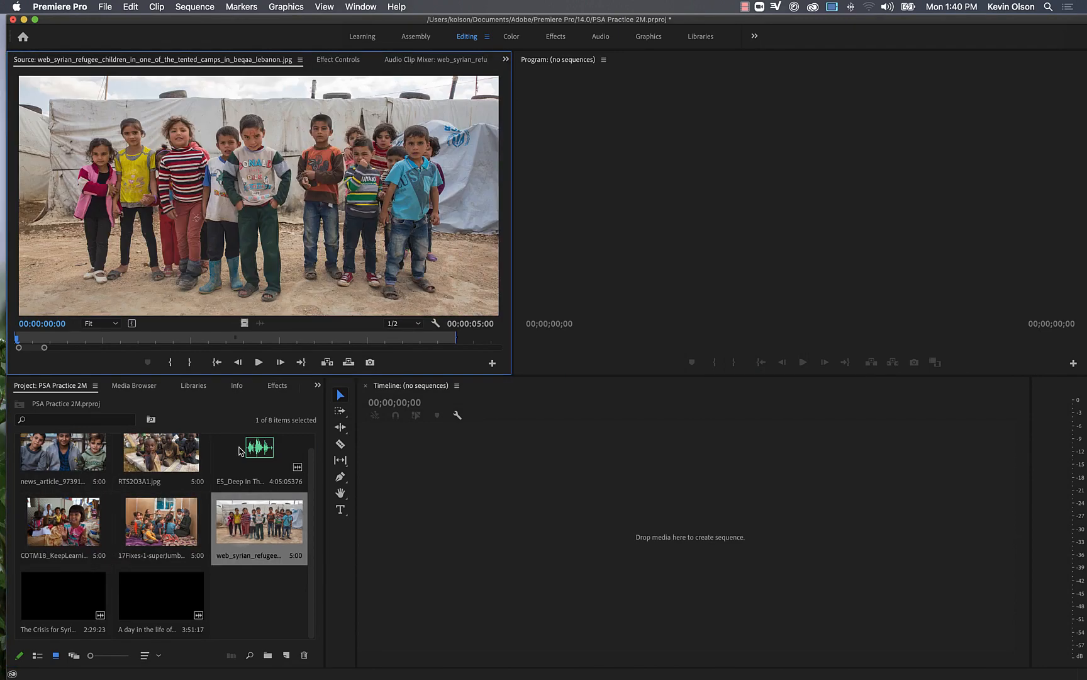
- Load the ES_Deep In Thought audio clip into the Source monitor and play a short passage from about 25 seconds in
left_click(239, 450)
double_click(239, 449)
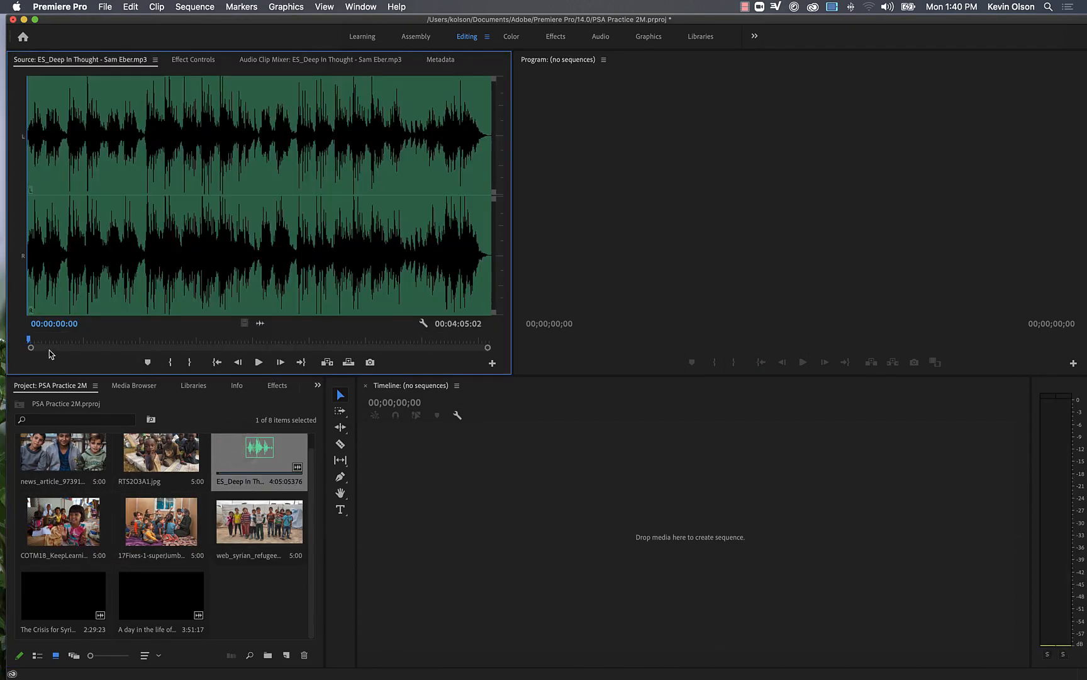
left_click_drag(30, 342, 80, 343)
key("space")
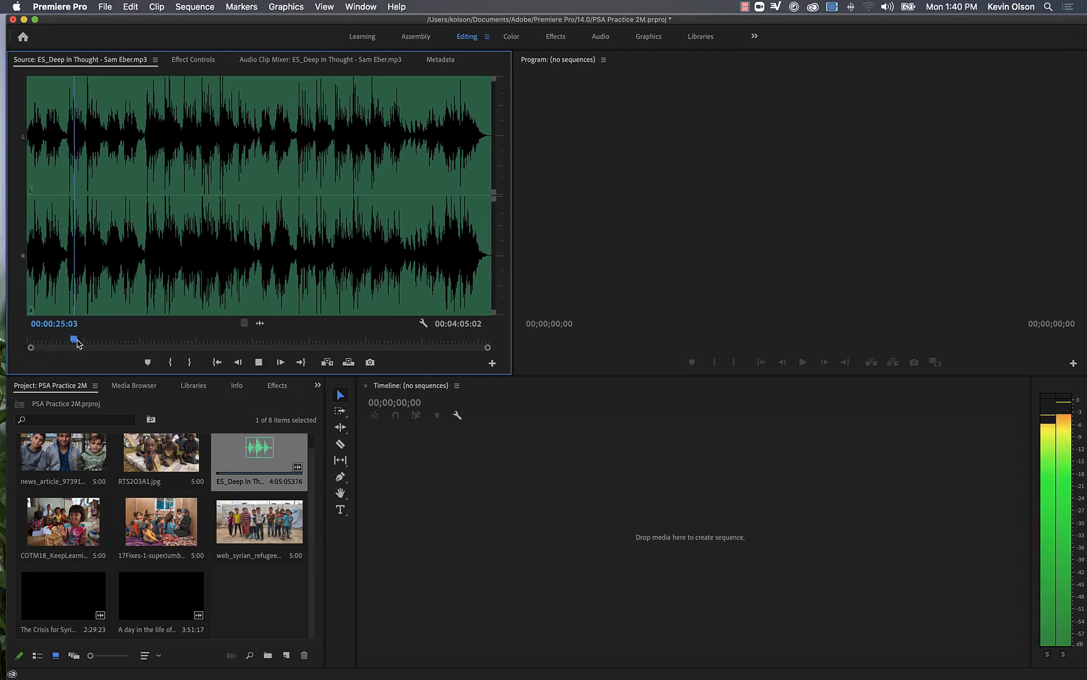
key("space")
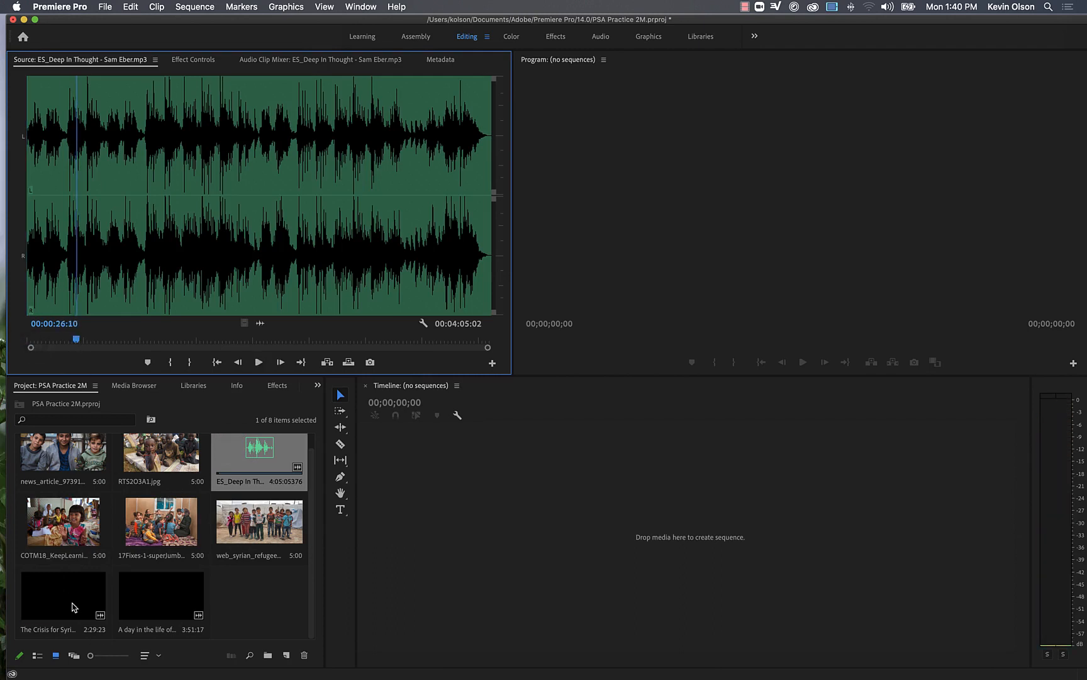
- Preview the two imported refugee videos in the Source monitor, and leave the project's clips deselected
double_click(74, 607)
double_click(159, 599)
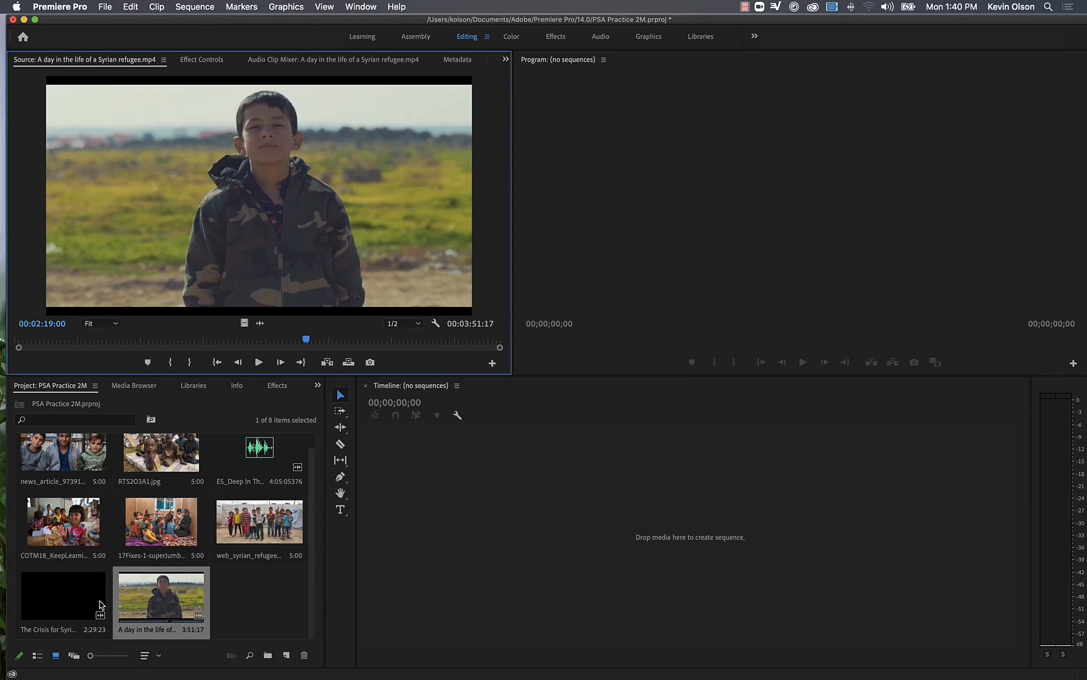
left_click(62, 602)
left_click(236, 611)
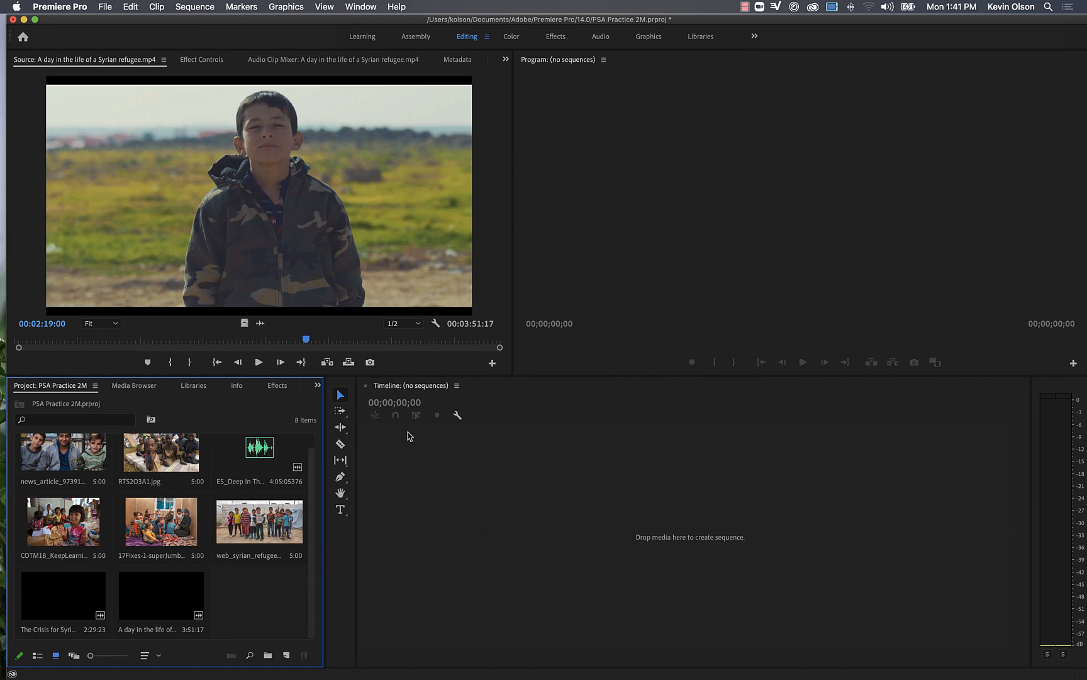
- Create a sequence from the RTS2O3A1.jpg photo and review its frame size and timebase in the sequence settings
left_click(406, 390)
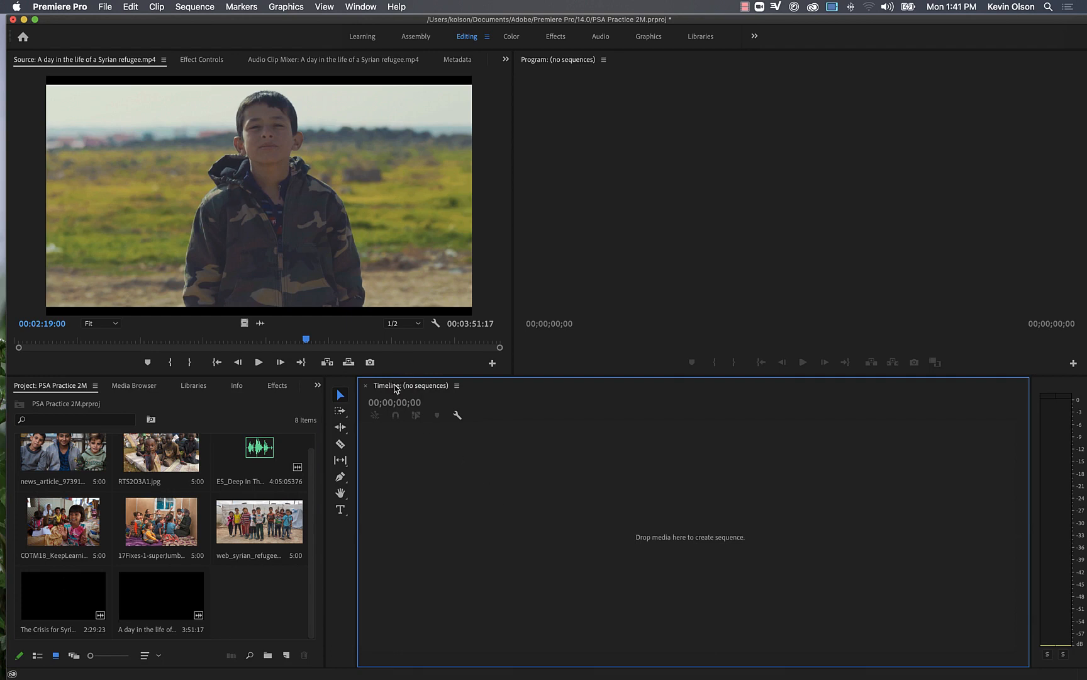
left_click(482, 559)
left_click_drag(157, 455, 522, 510)
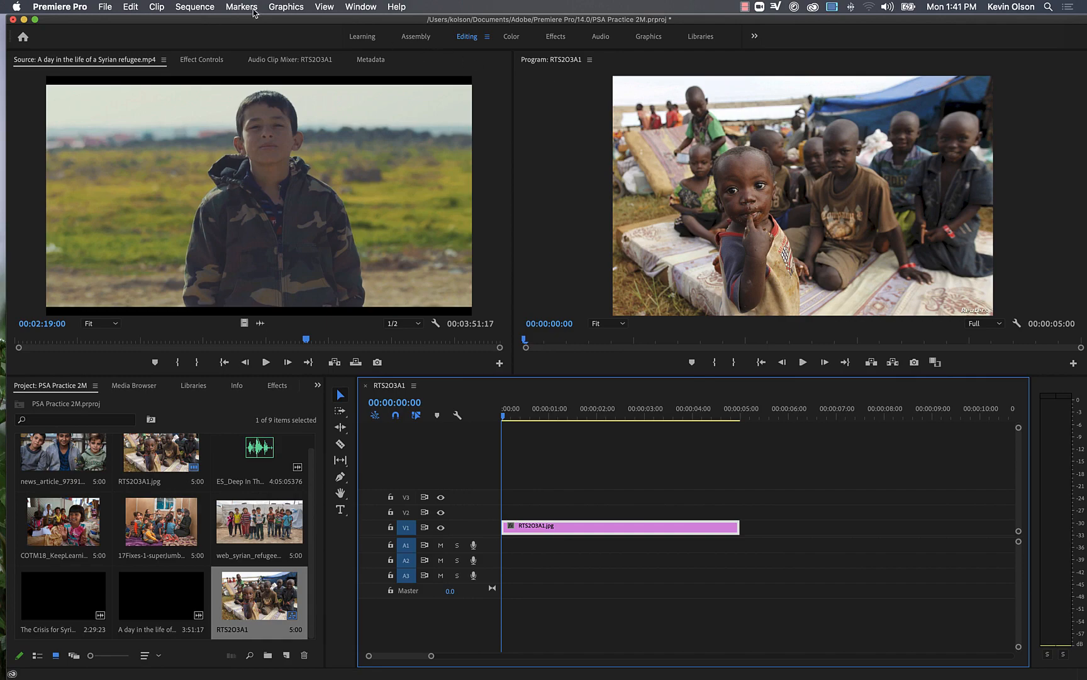
left_click(186, 7)
left_click(192, 22)
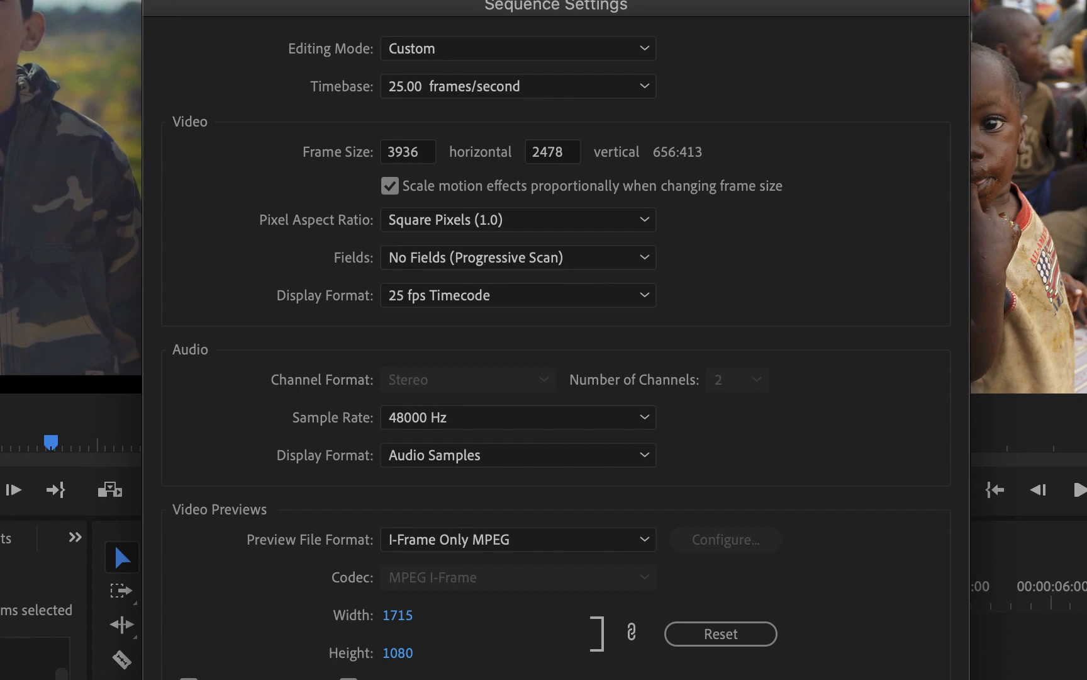
key("Return")
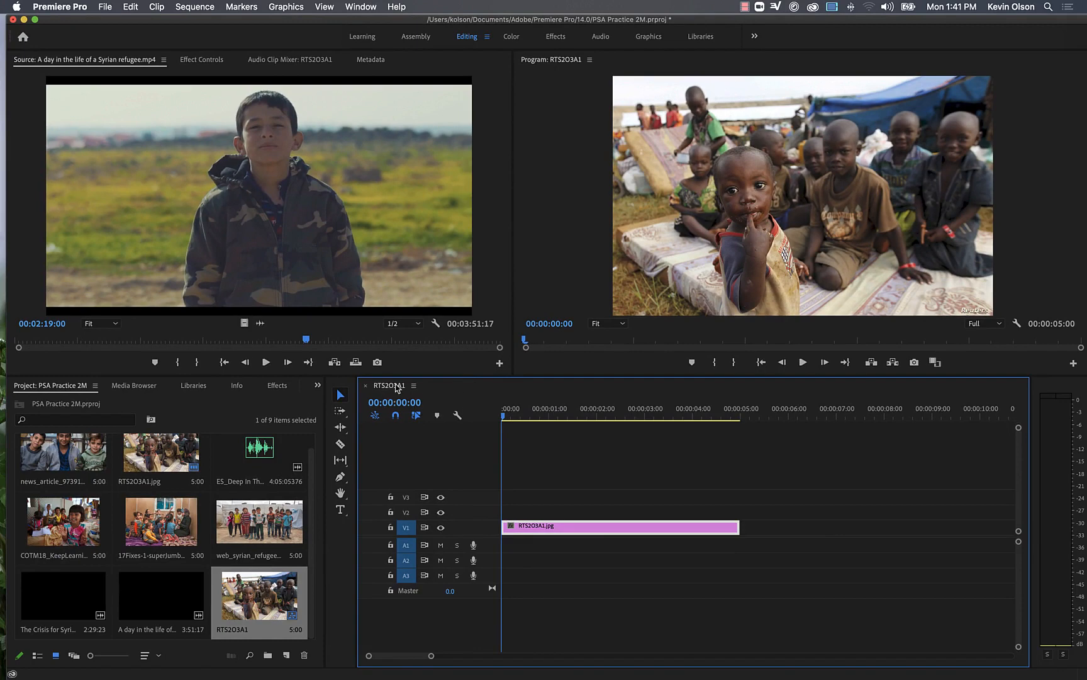
- Remove the photo clip from the sequence and mark an eight-second section of "A day in the life of a Syrian refugee.mp4" ending at 00:01:56:03
left_click(578, 528)
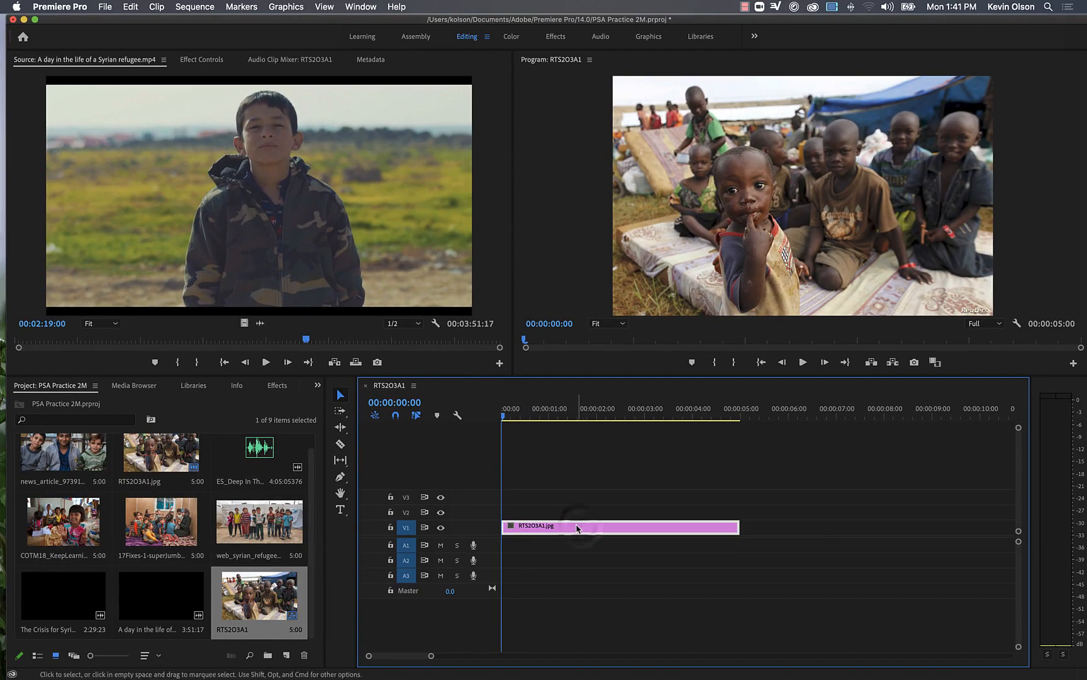
key("Delete")
double_click(157, 591)
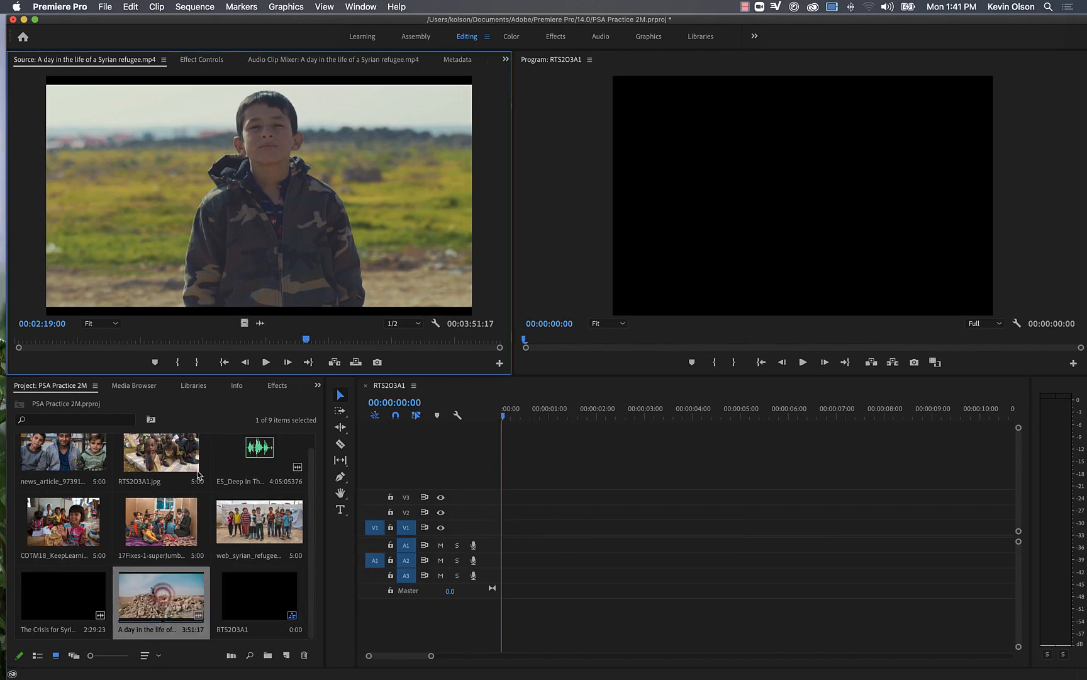
mouse_move(245, 345)
left_mouse_down()
mouse_move(227, 345)
mouse_move(257, 345)
left_mouse_up()
key("i")
key("o")
- Place the marked video section at the sequence start on V1, keeping the existing sequence settings and disabling Always ask for clip mismatches
left_click_drag(272, 211, 507, 536)
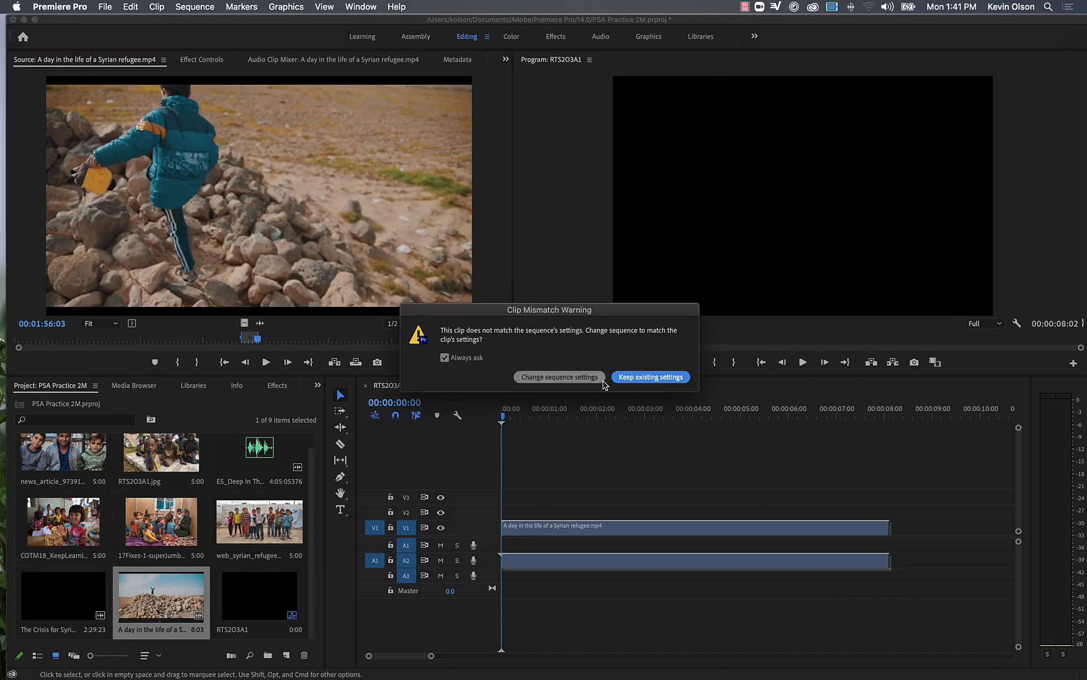
left_click(444, 357)
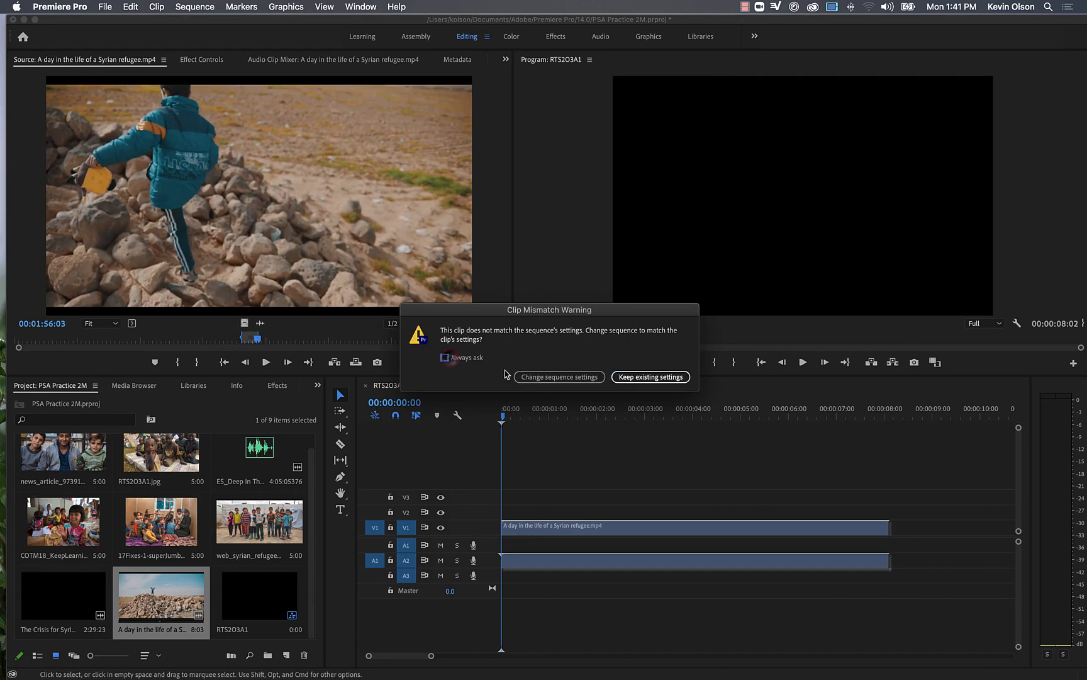
left_click(650, 376)
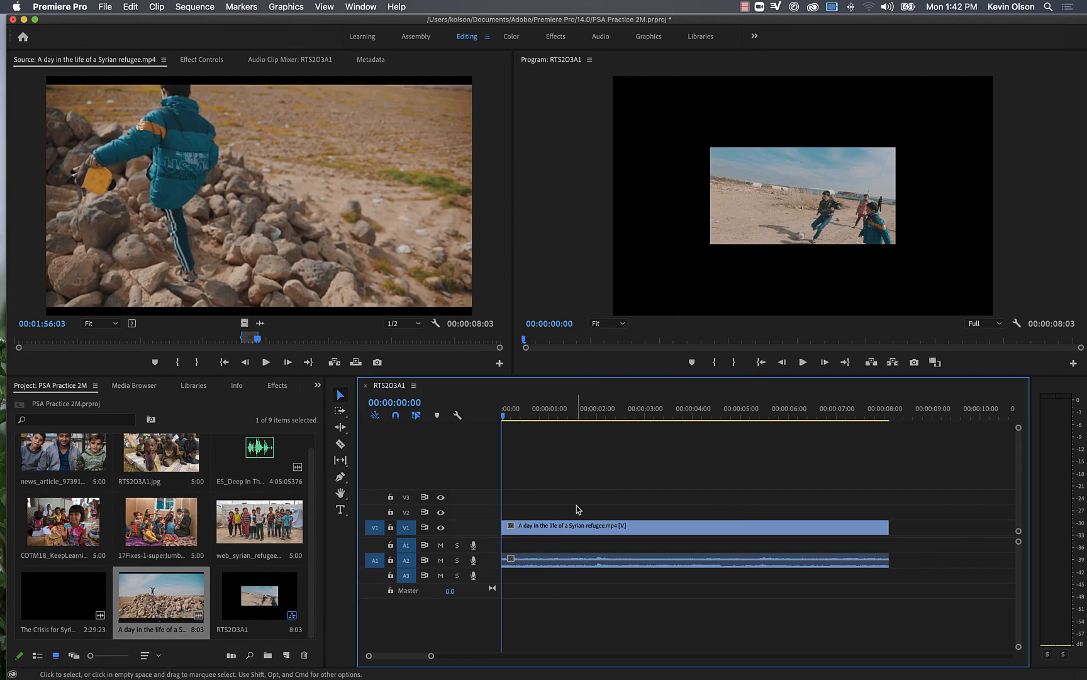
- Delete the RTS2O3A1 sequence from the project
left_click(261, 613)
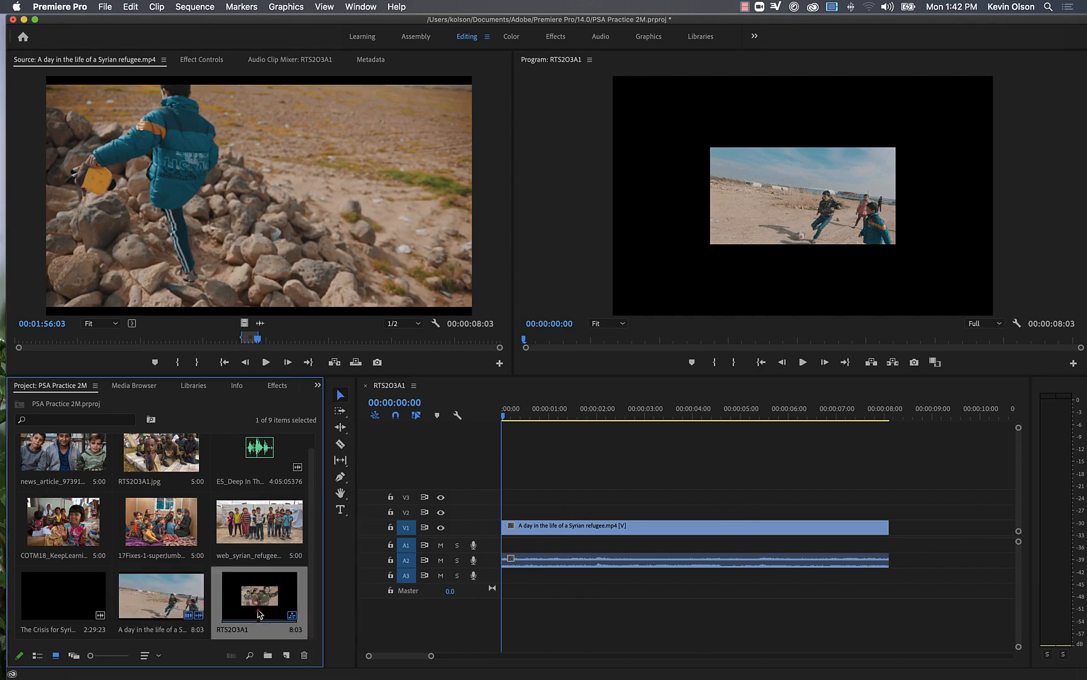
key("Delete")
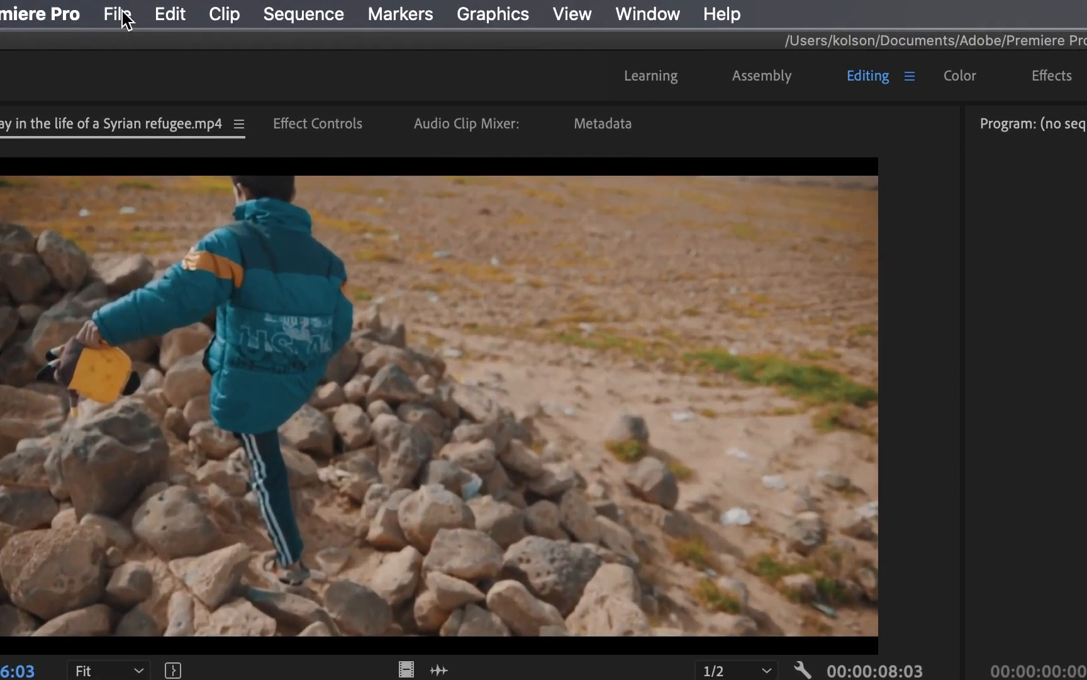
- Create a new sequence from the Digital SLR 1080p preset DSLR 1080p24, keeping the default name Sequence 01
left_click(105, 7)
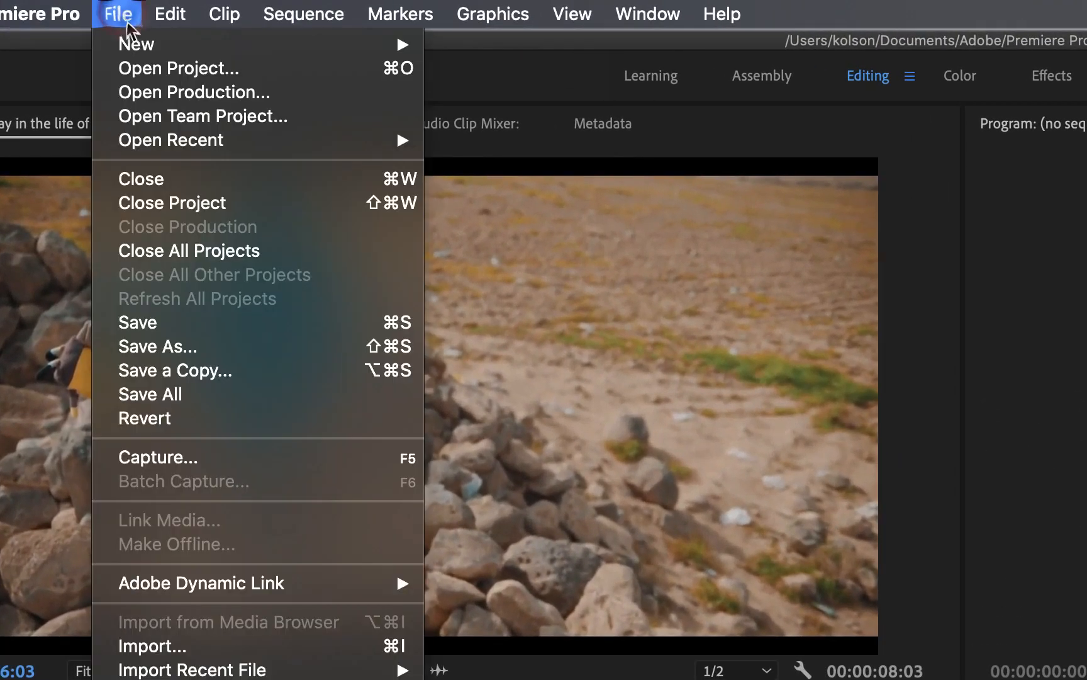
mouse_move(134, 43)
left_click(515, 124)
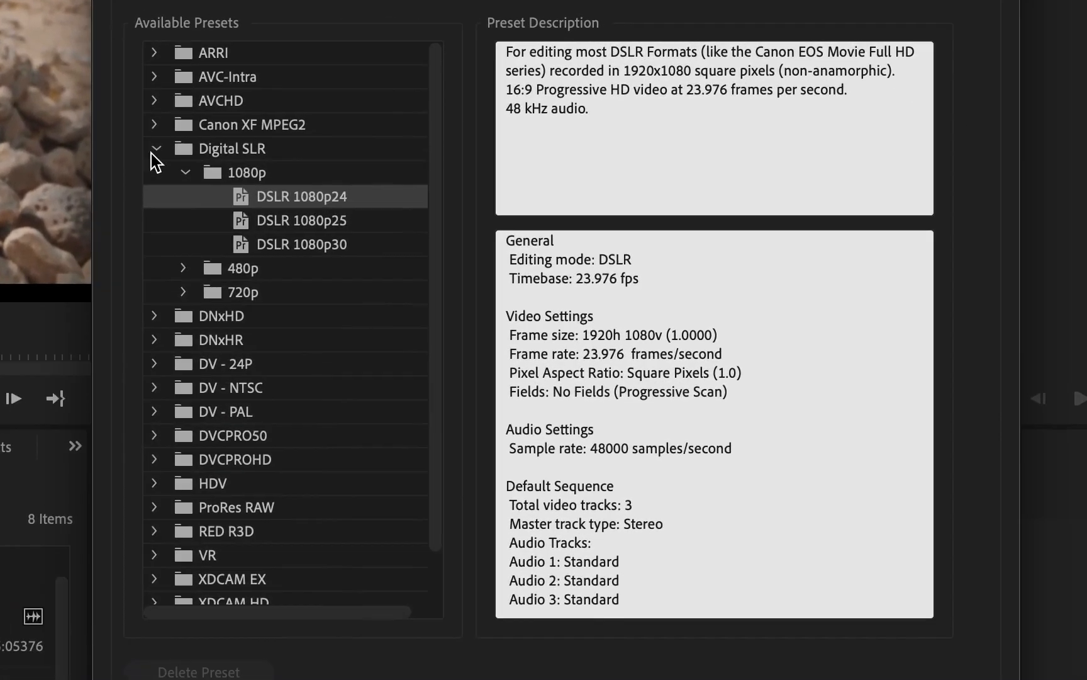
left_click(641, 514)
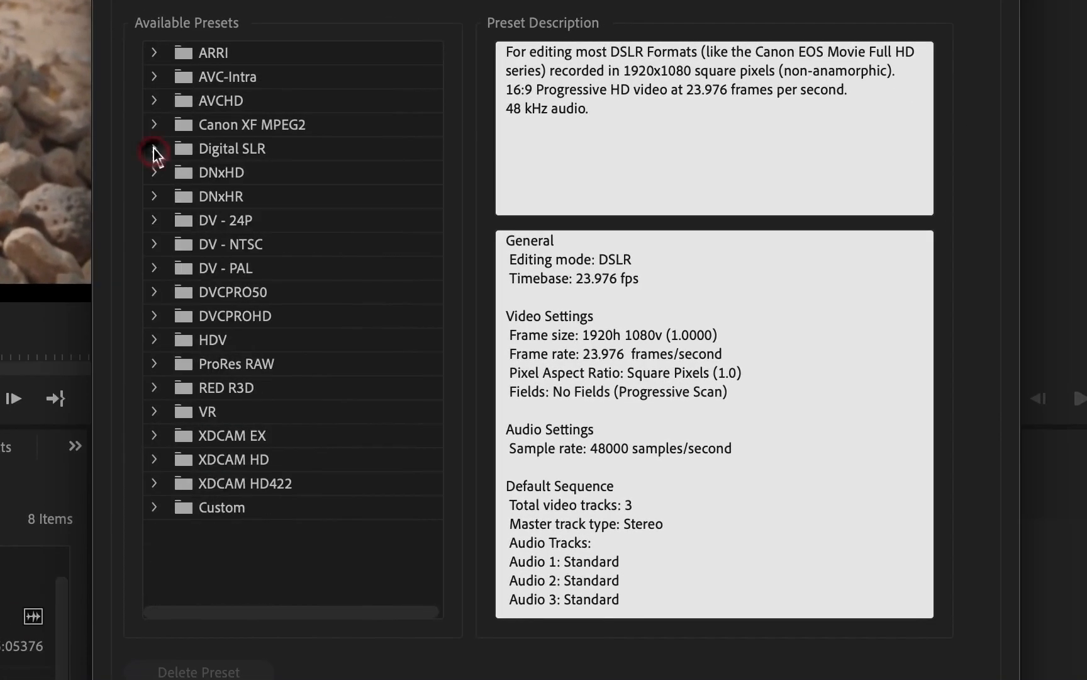
left_click(217, 150)
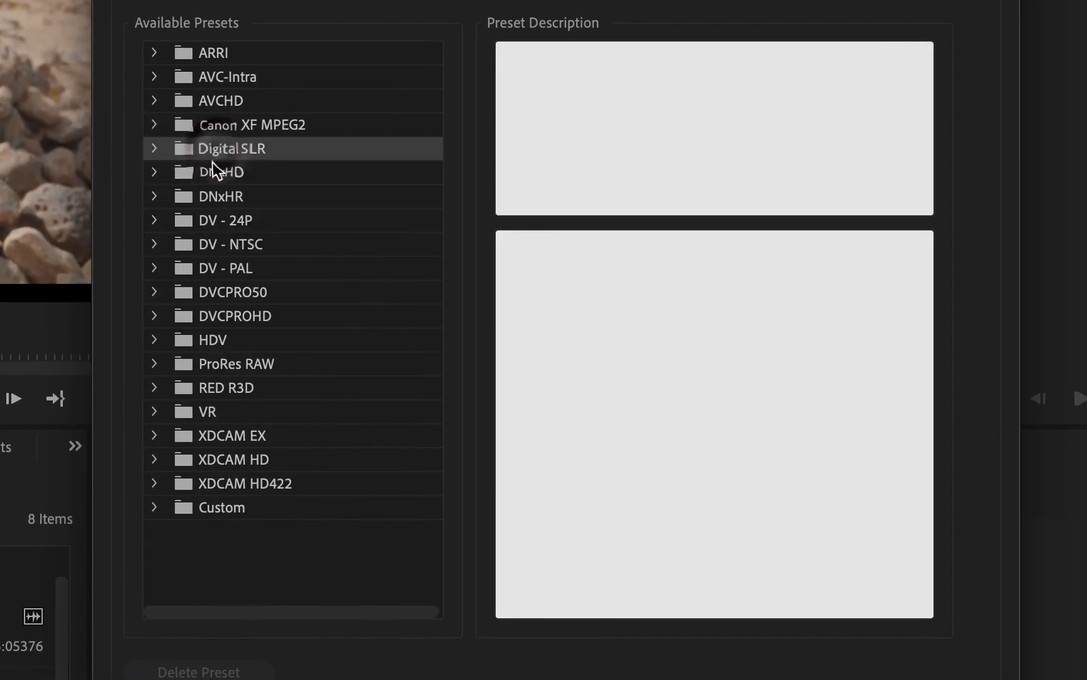
left_click(154, 149)
left_click(243, 173)
left_click(283, 197)
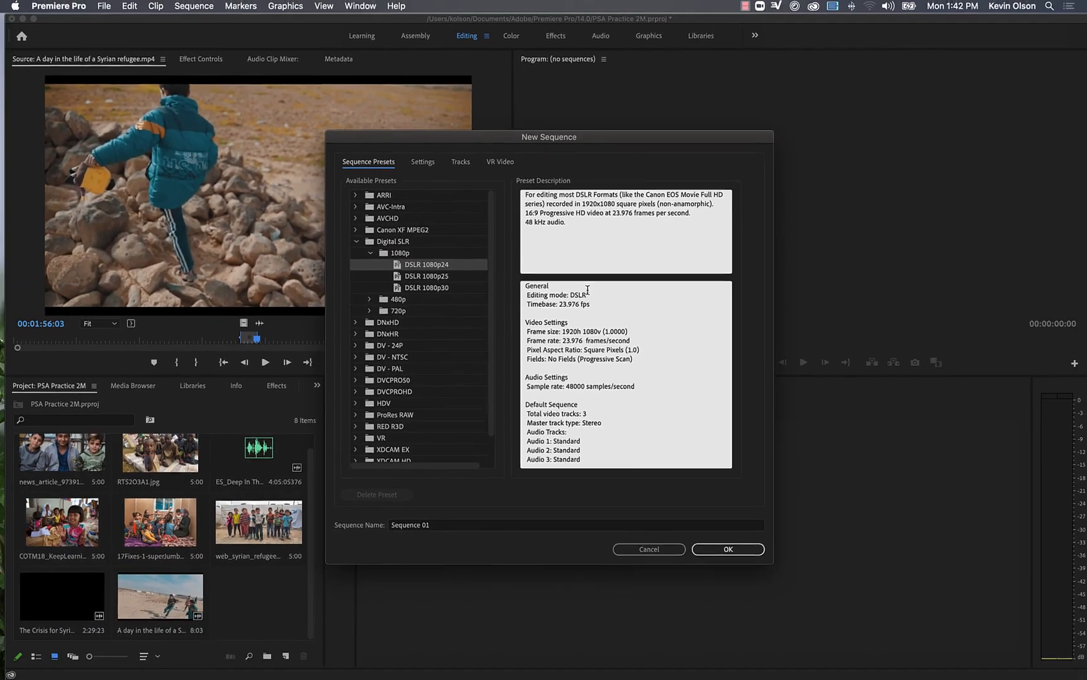
left_click(740, 549)
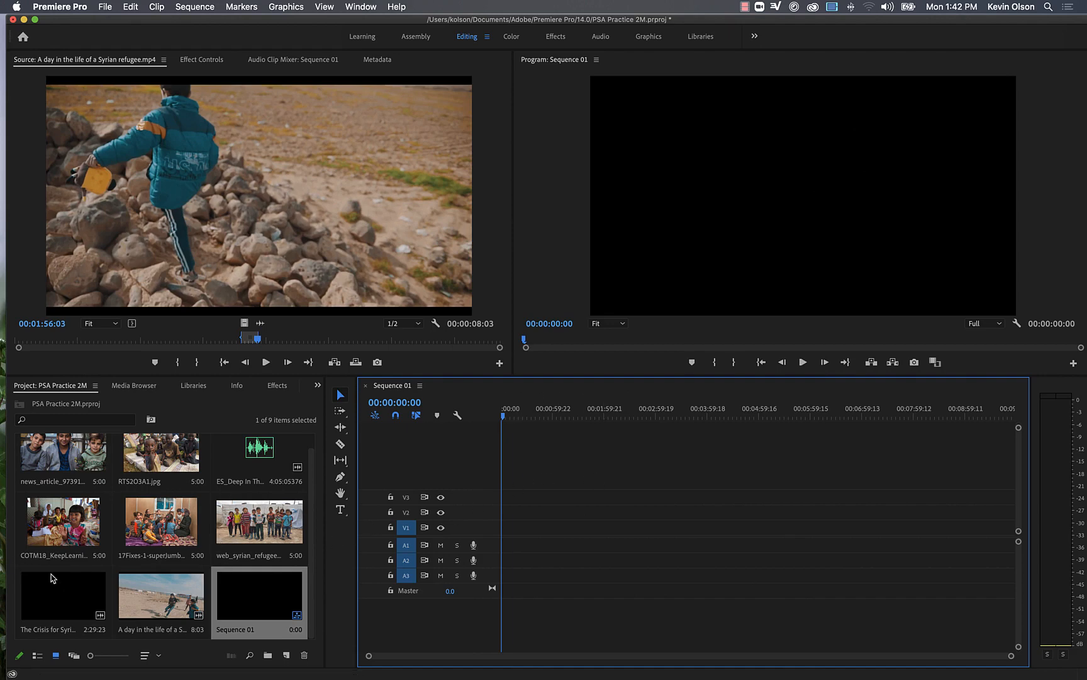
- Place the ES_Deep In Thought music clip on track A1 at the start of Sequence 01
left_click_drag(504, 417, 426, 430)
left_click(263, 465)
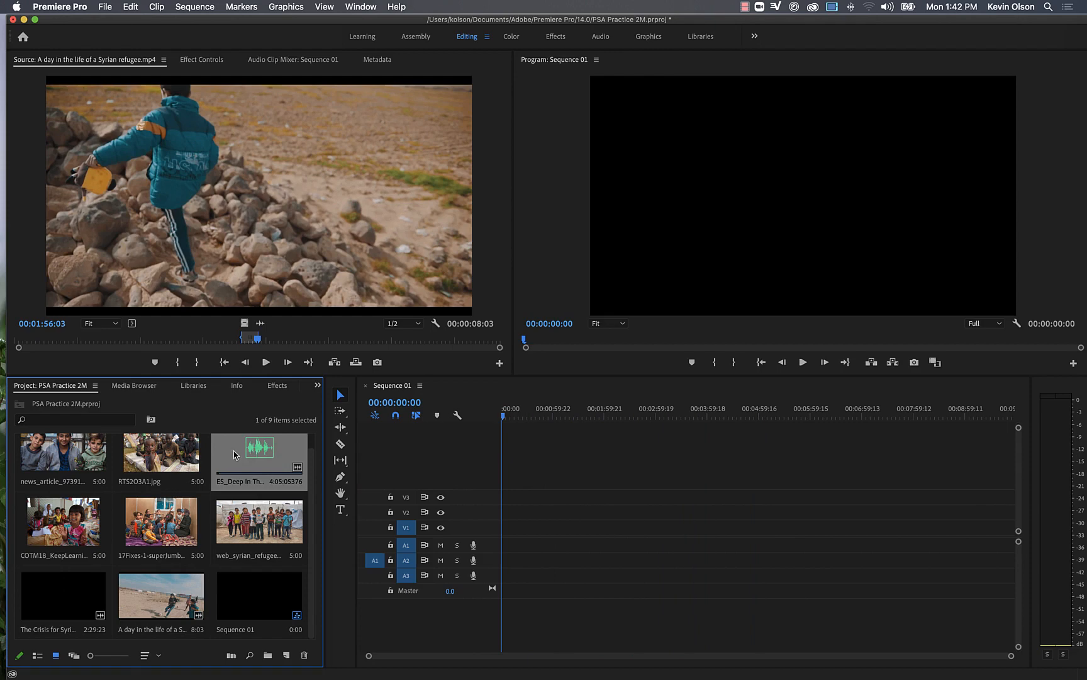
left_click_drag(240, 454, 487, 545)
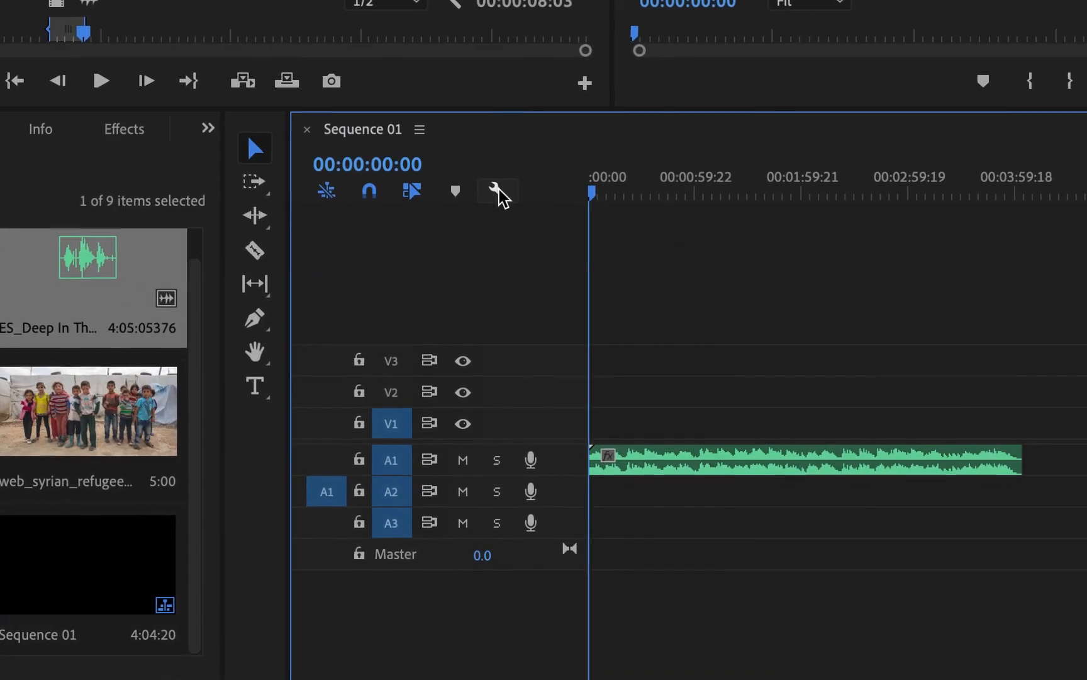
- Expand all video and audio tracks in the timeline, keeping the playhead at the sequence start
left_click(457, 416)
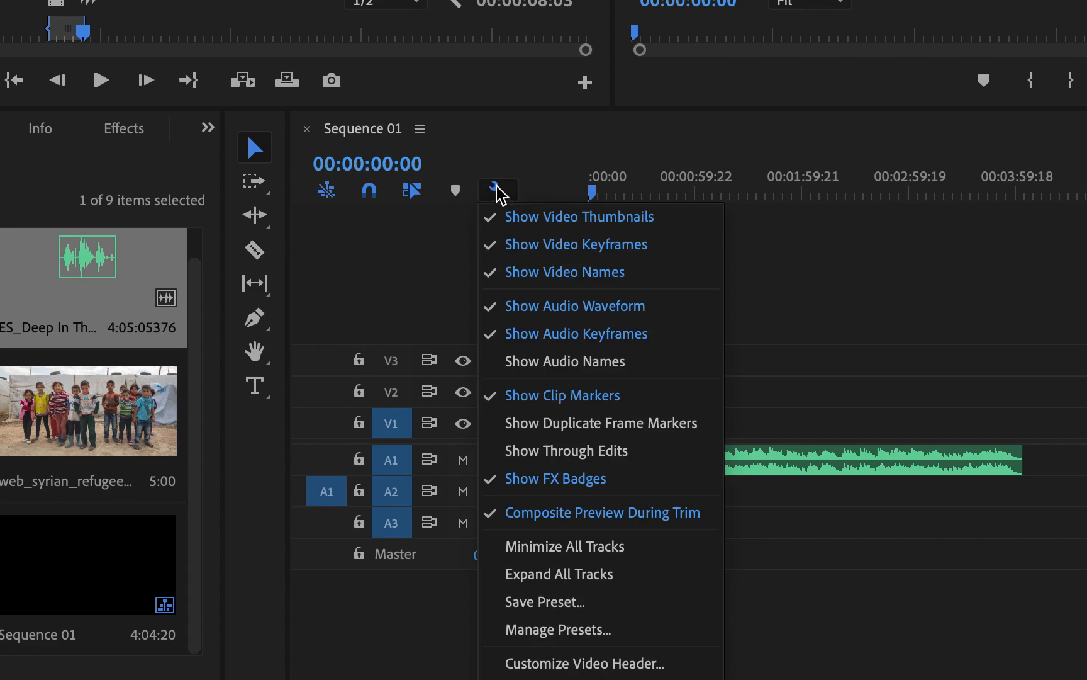
left_click(577, 574)
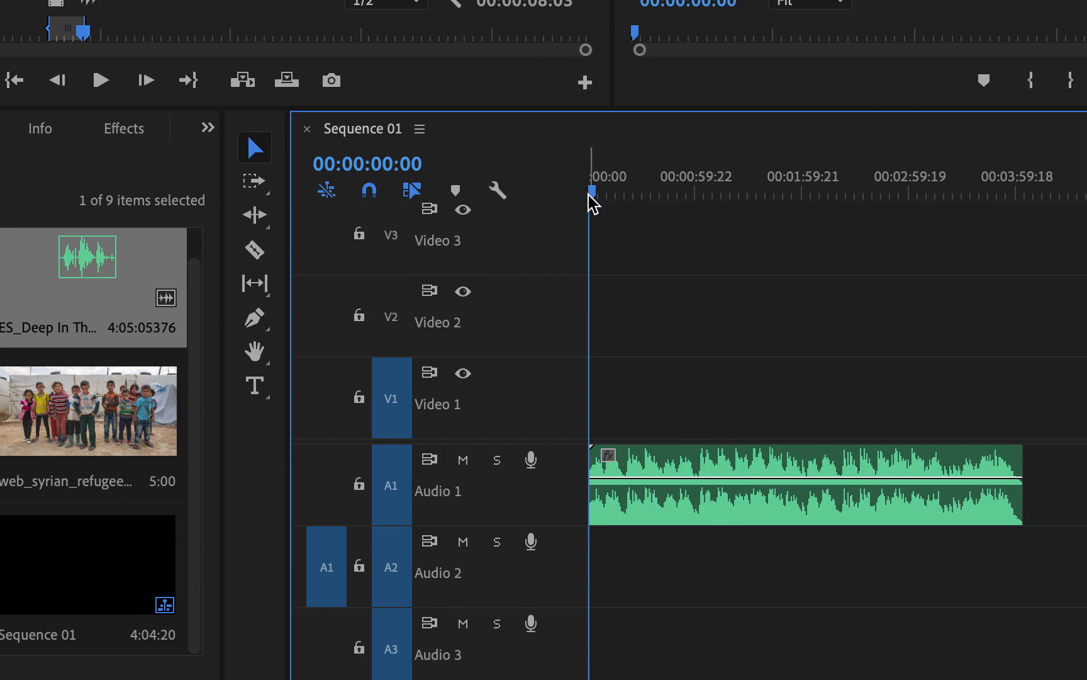
mouse_move(591, 192)
left_mouse_down()
mouse_move(637, 204)
mouse_move(590, 209)
left_mouse_up()
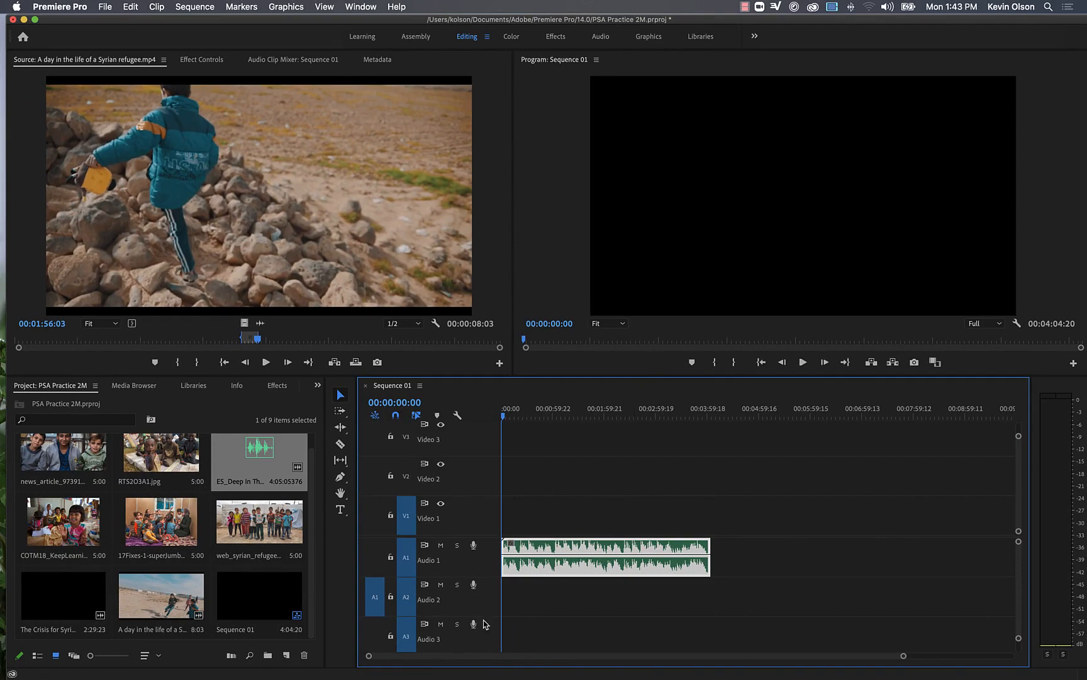
- Make the Program monitor, the Source monitor and the timeline active in turn, leaving the music clip deselected
left_click(572, 267)
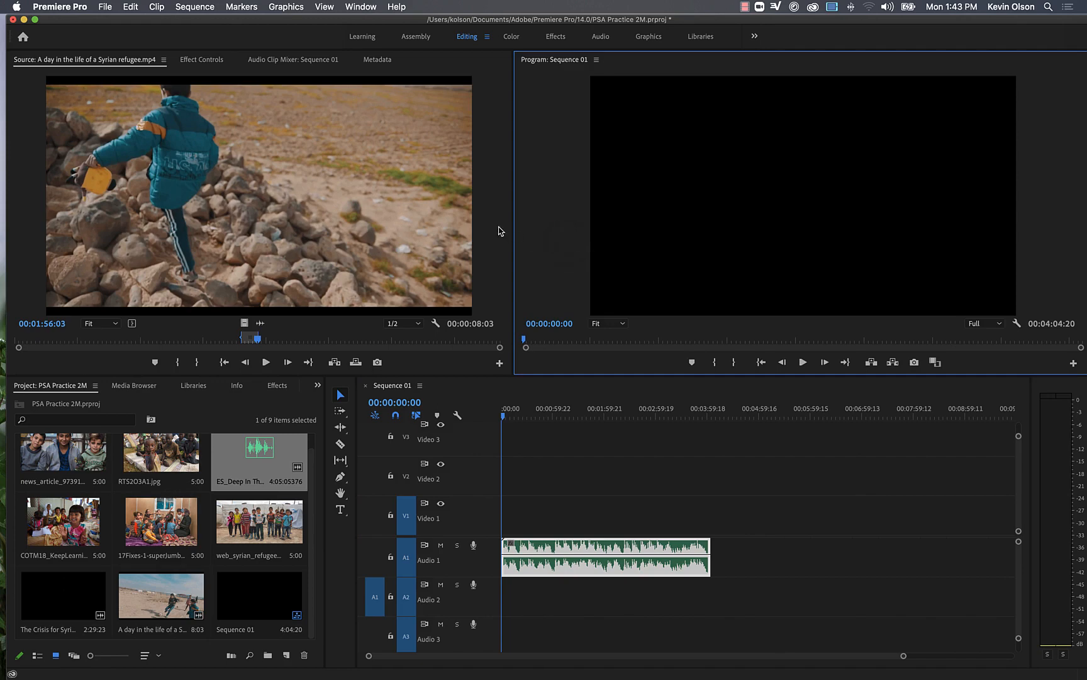
left_click(500, 230)
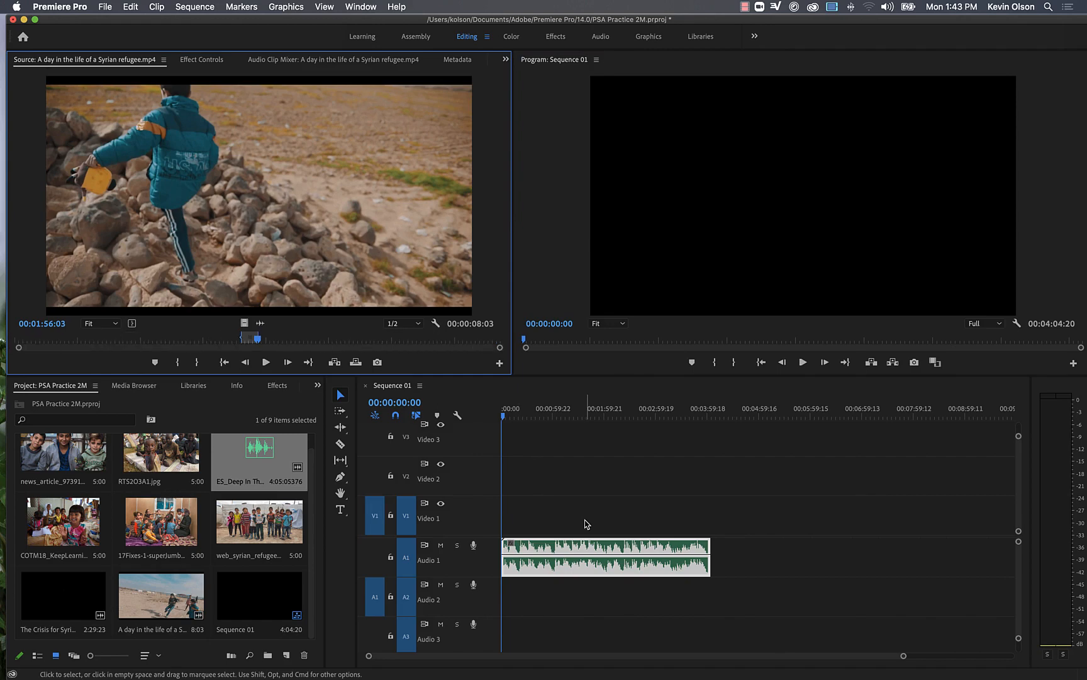
left_click(545, 449)
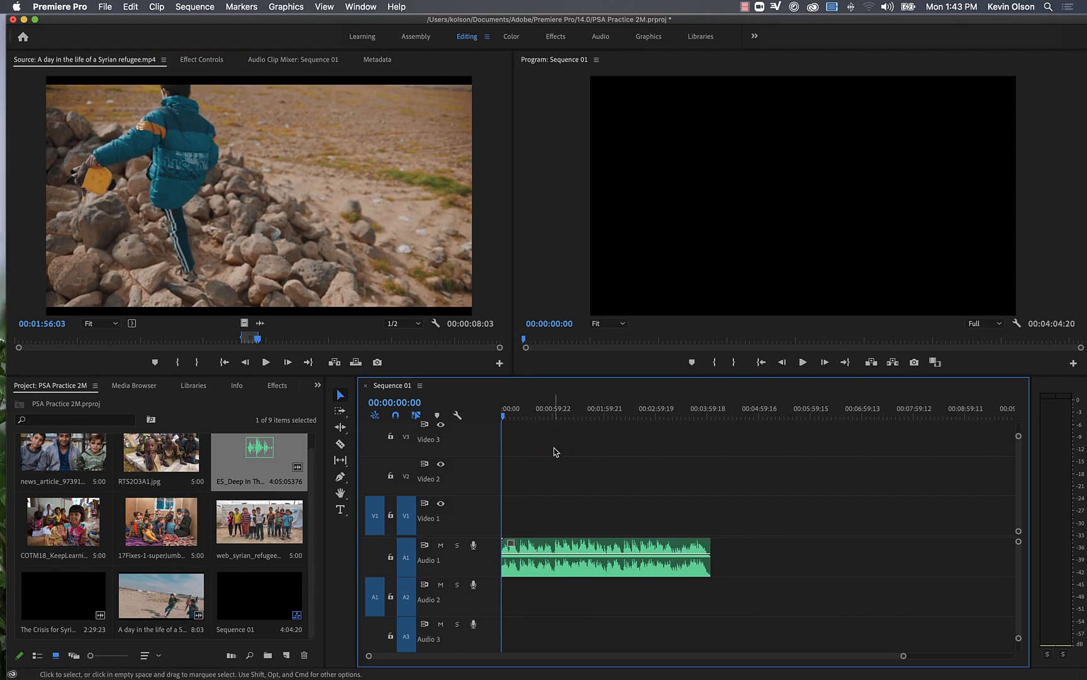
- Examine the music waveform at several timeline zoom levels, ending with the whole clip spanning most of the timeline
left_click(558, 441)
key("equal")
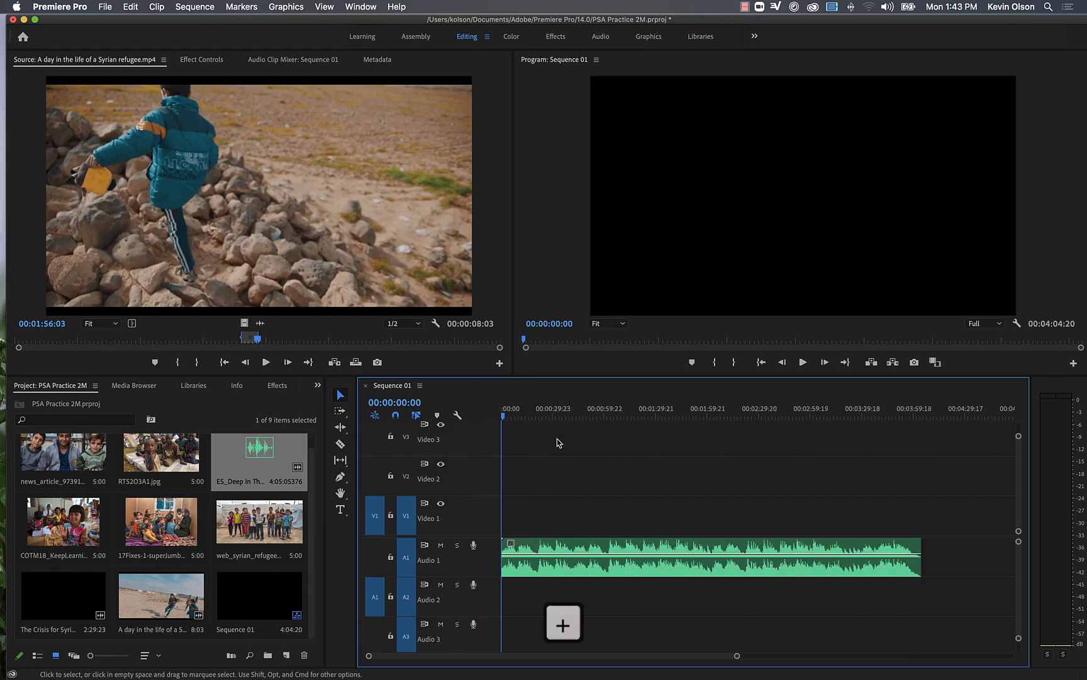
key("minus")
key("equal")
key("equal")
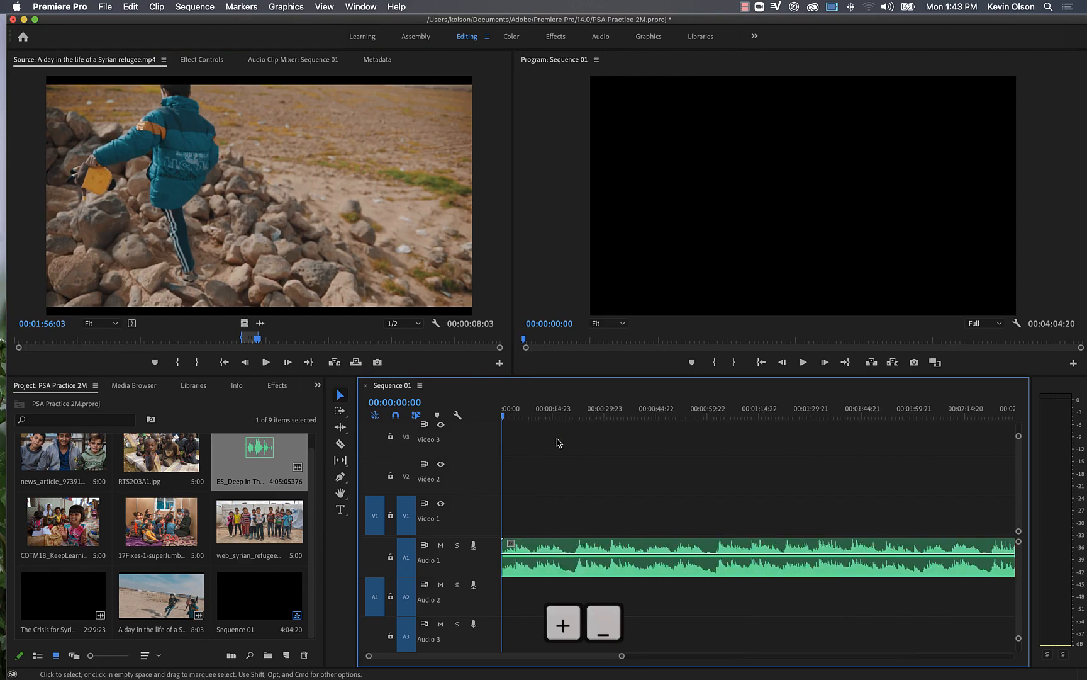
key("equal")
key("equal")
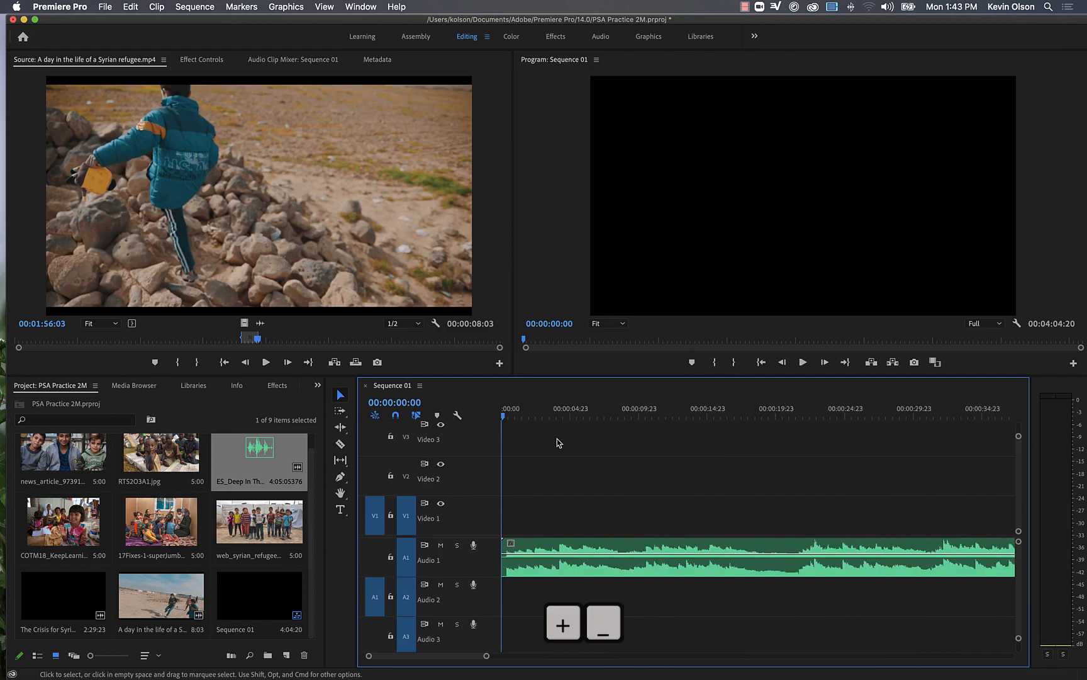
key("equal")
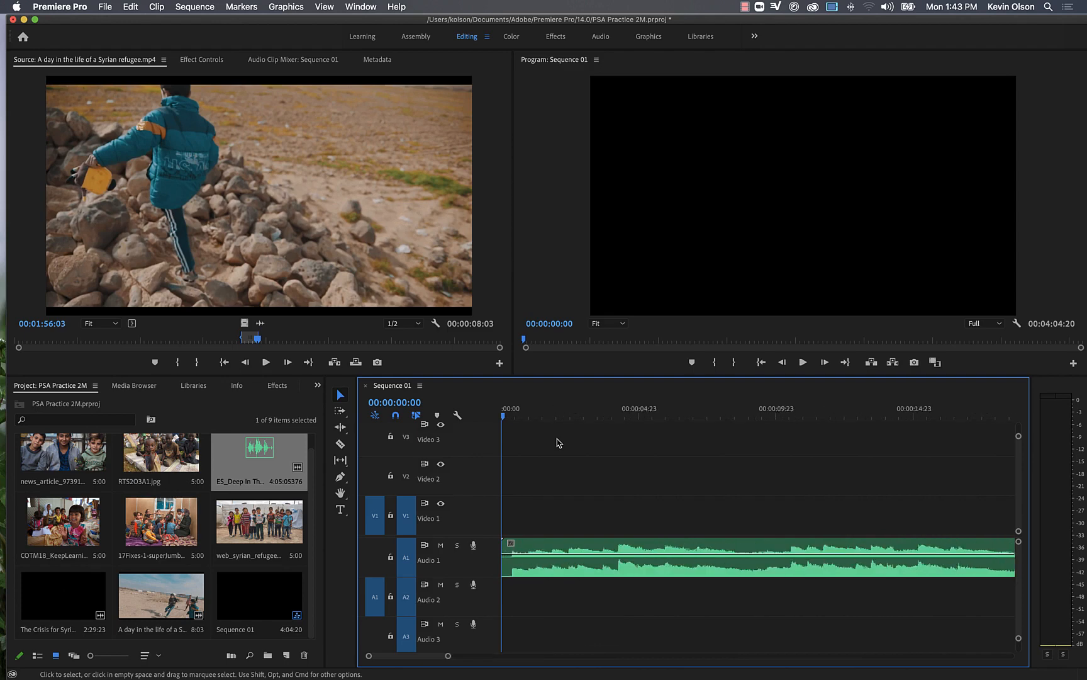
key("backslash")
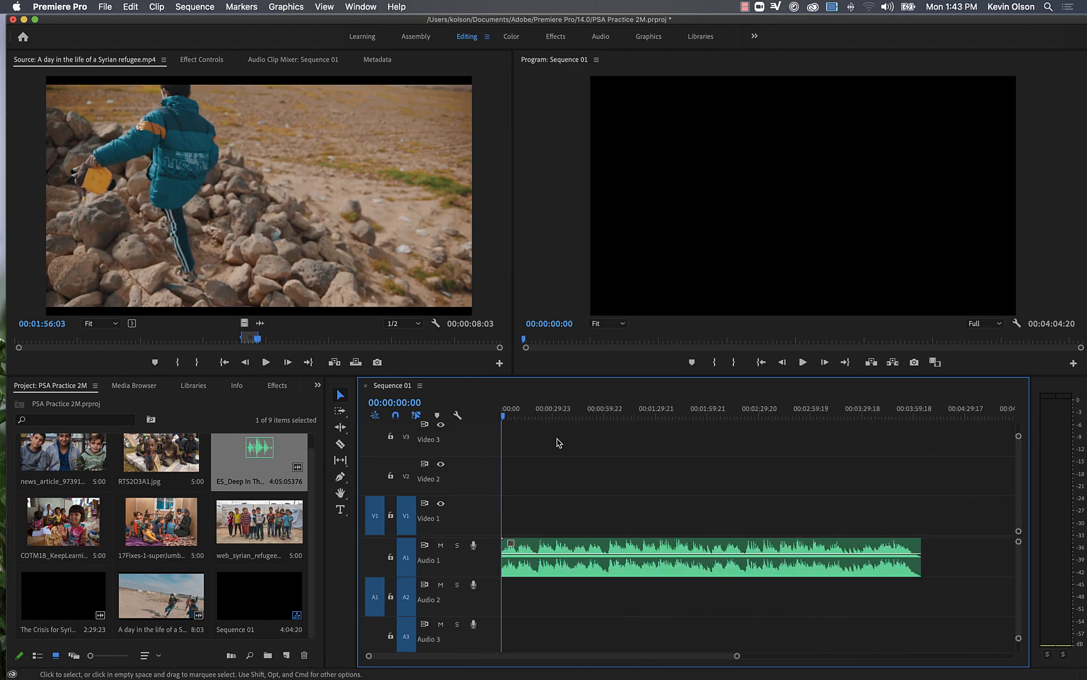
key("minus")
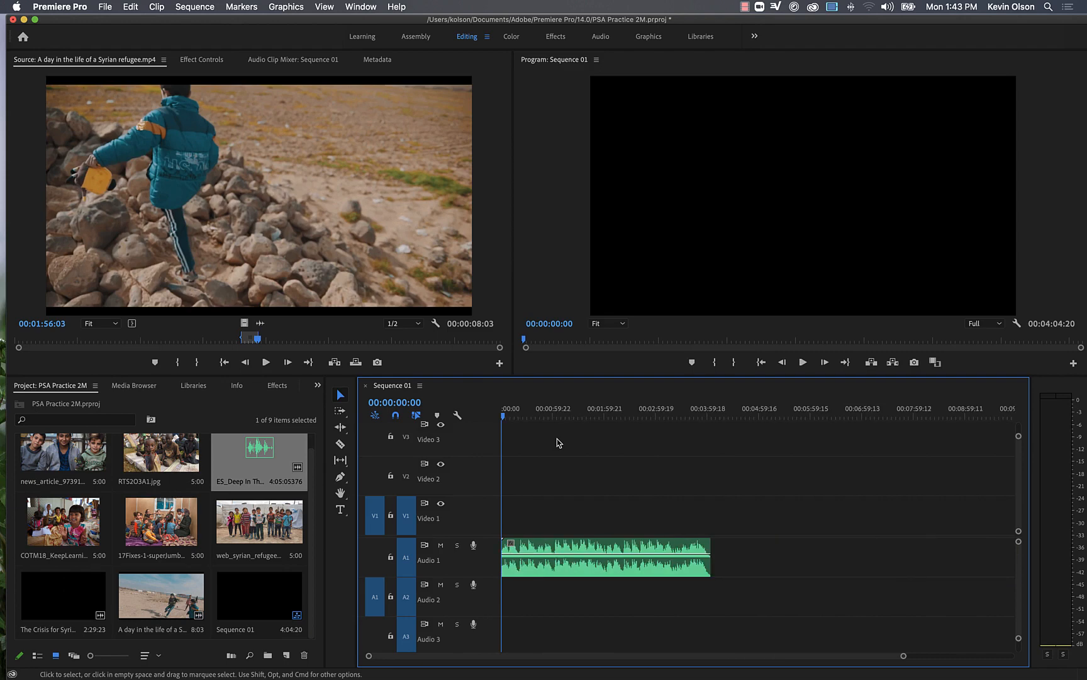
key("backslash")
key("backslash")
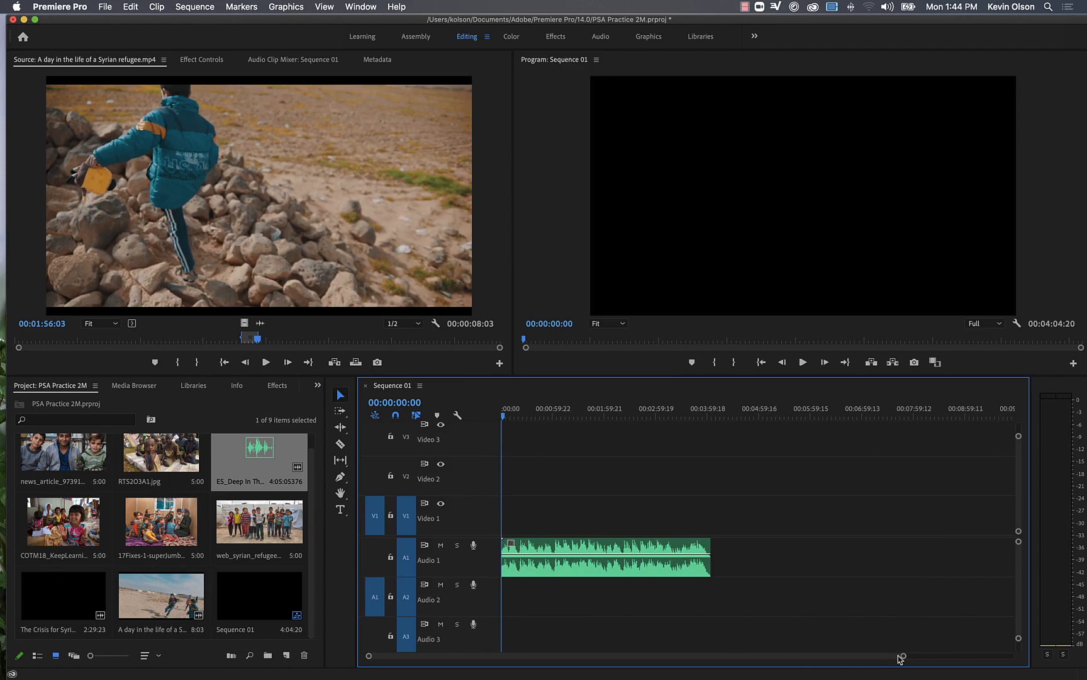
mouse_move(904, 658)
left_mouse_down()
mouse_move(696, 672)
mouse_move(990, 651)
left_mouse_up()
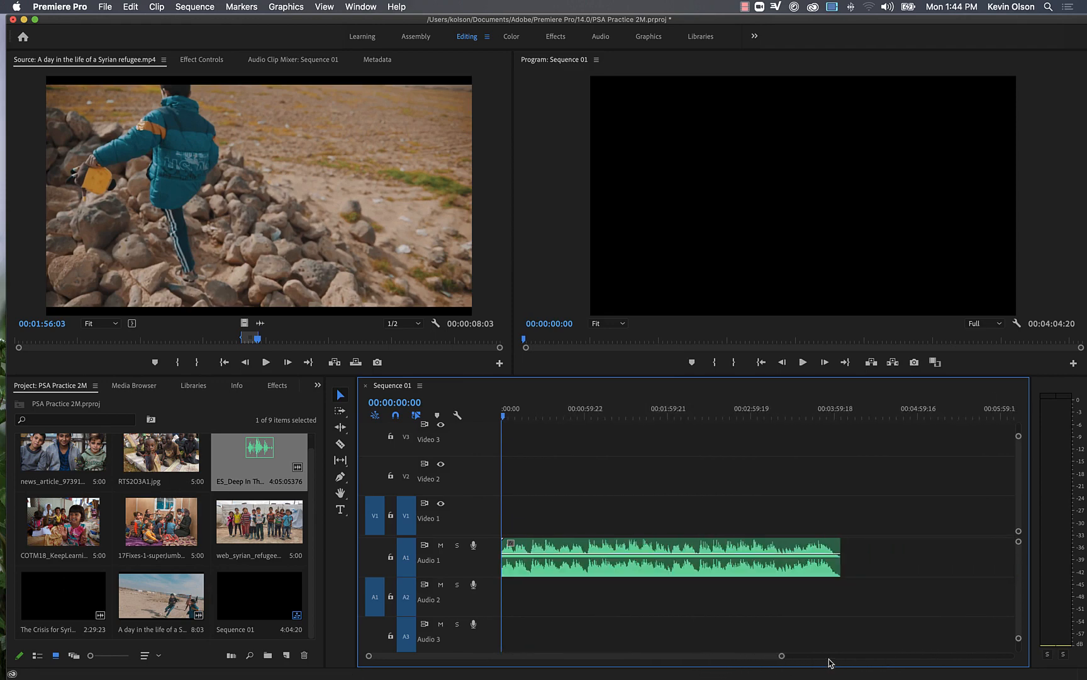
left_click_drag(782, 658, 862, 655)
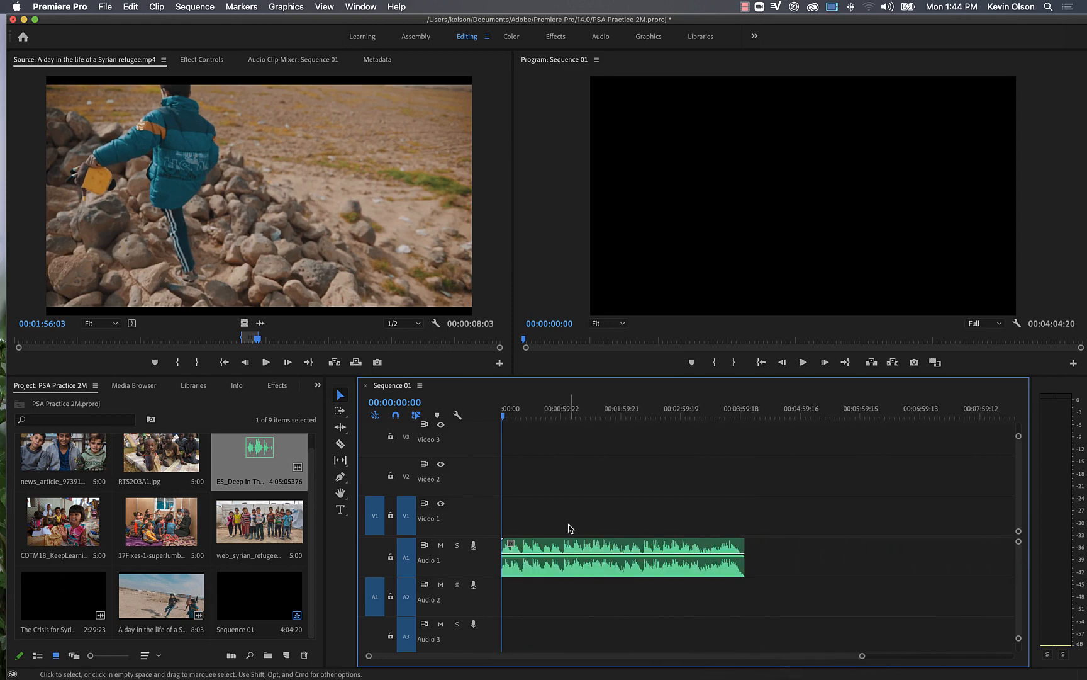
key("equal")
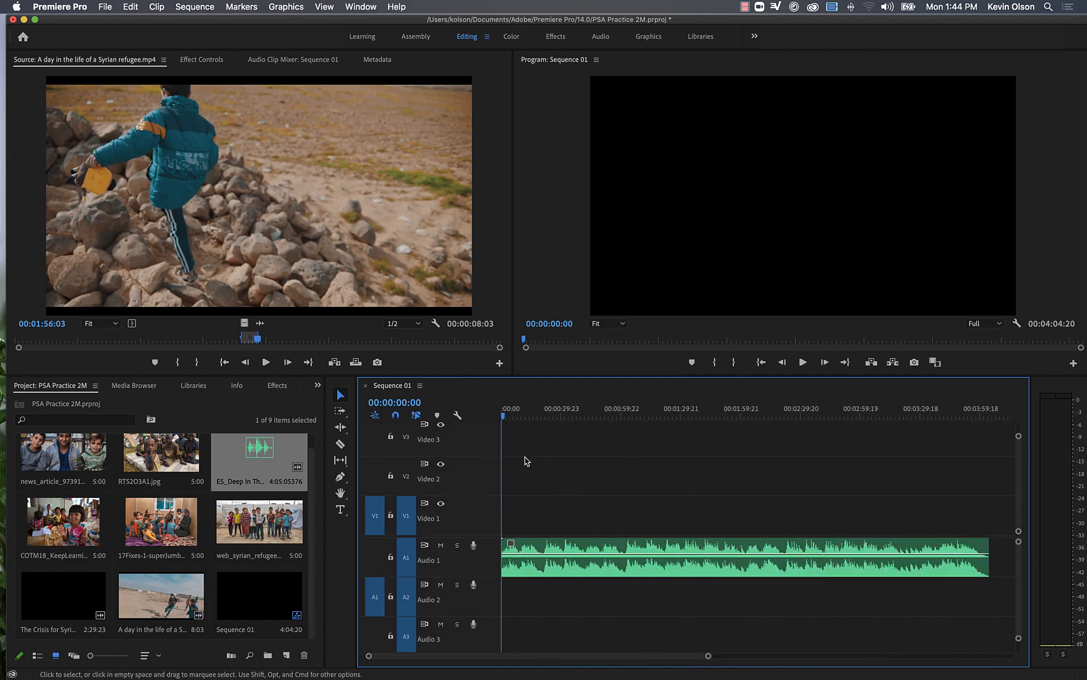
- Compare the music clip's length against the time ruler at several wider timeline zoom levels
key("minus")
key("minus")
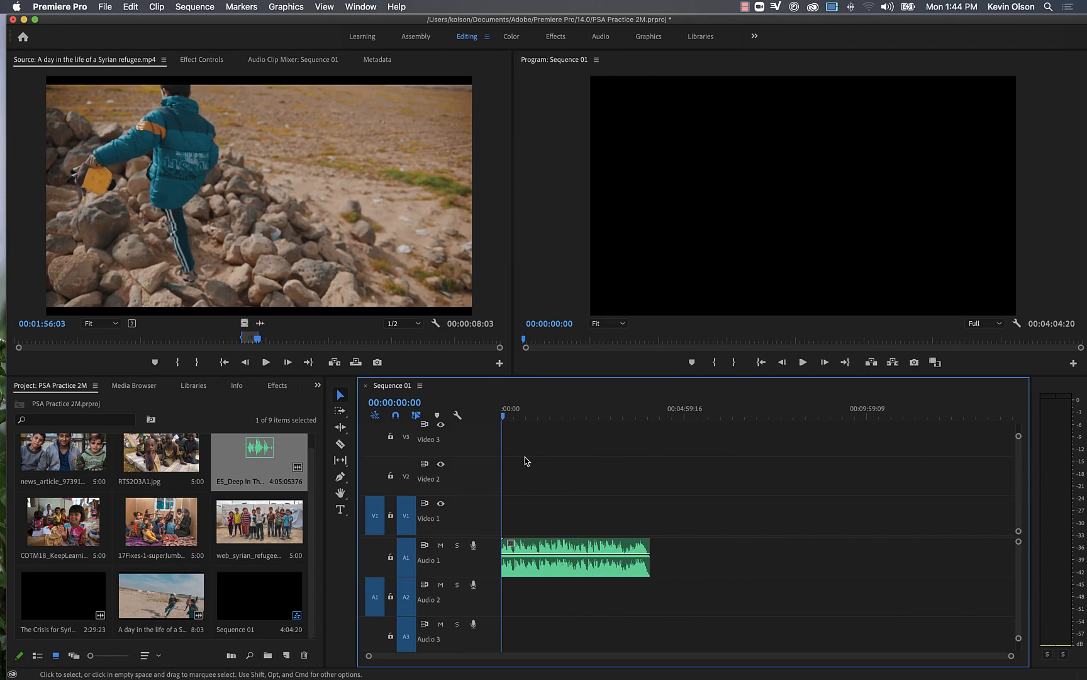
key("equal")
key("minus")
key("equal")
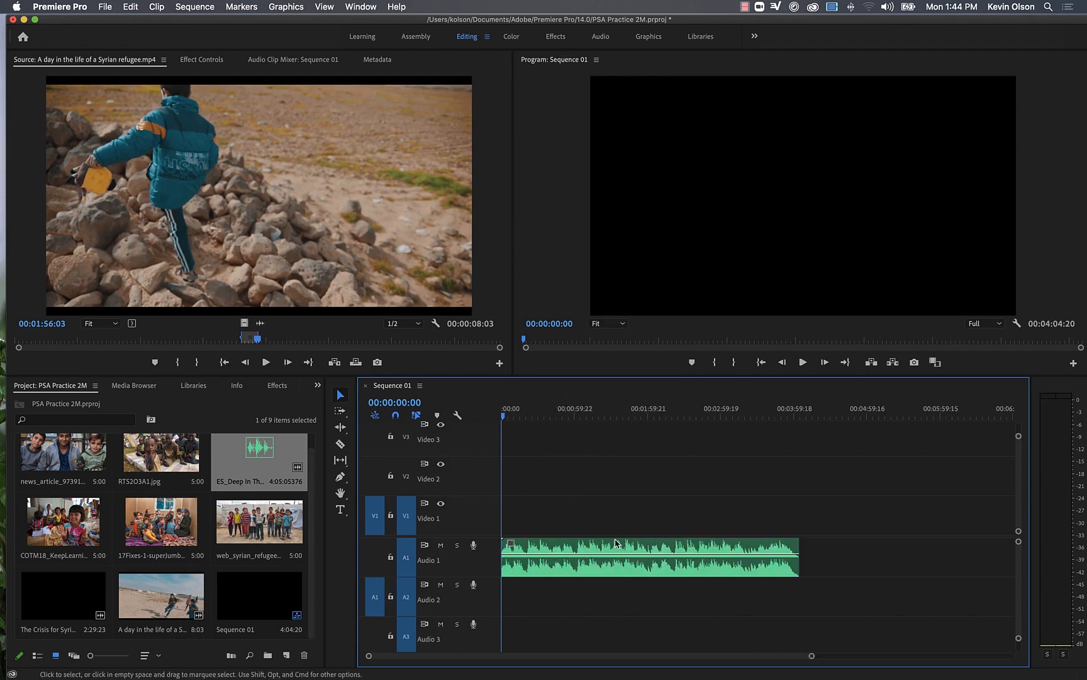
key("minus")
key("equal")
key("equal")
key("minus")
- Place the news_article, RTS2O3A1, COTM18, 17Fixes and web_syrian_refugee stills back to back on track V1, starting at the sequence start
scroll(157, 500, "up", 1)
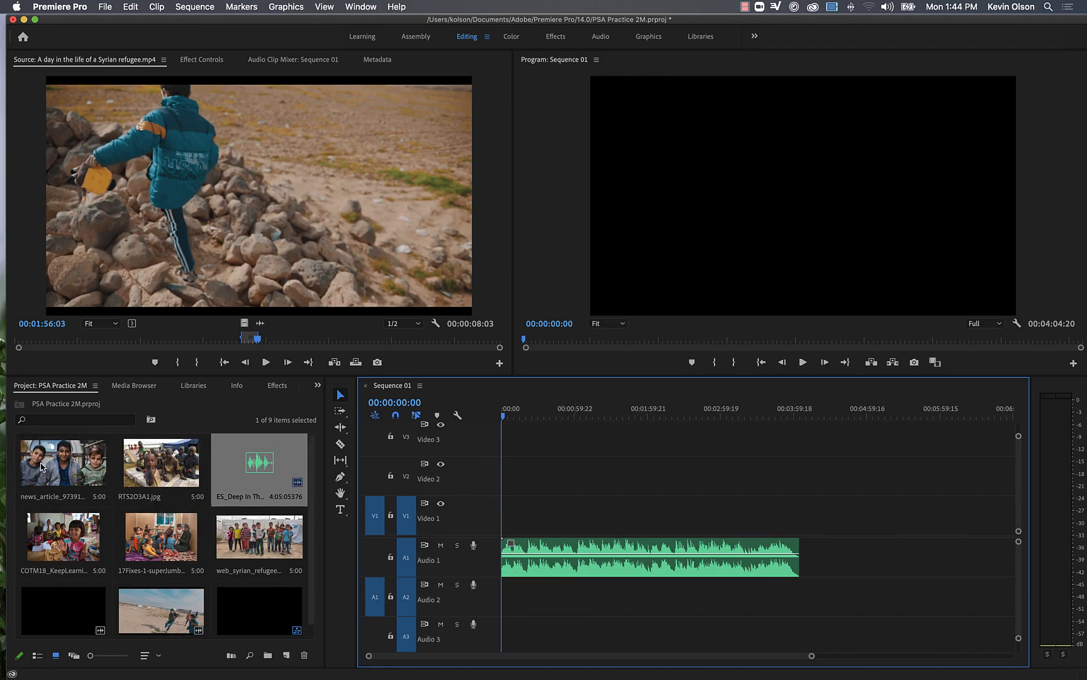
double_click(63, 471)
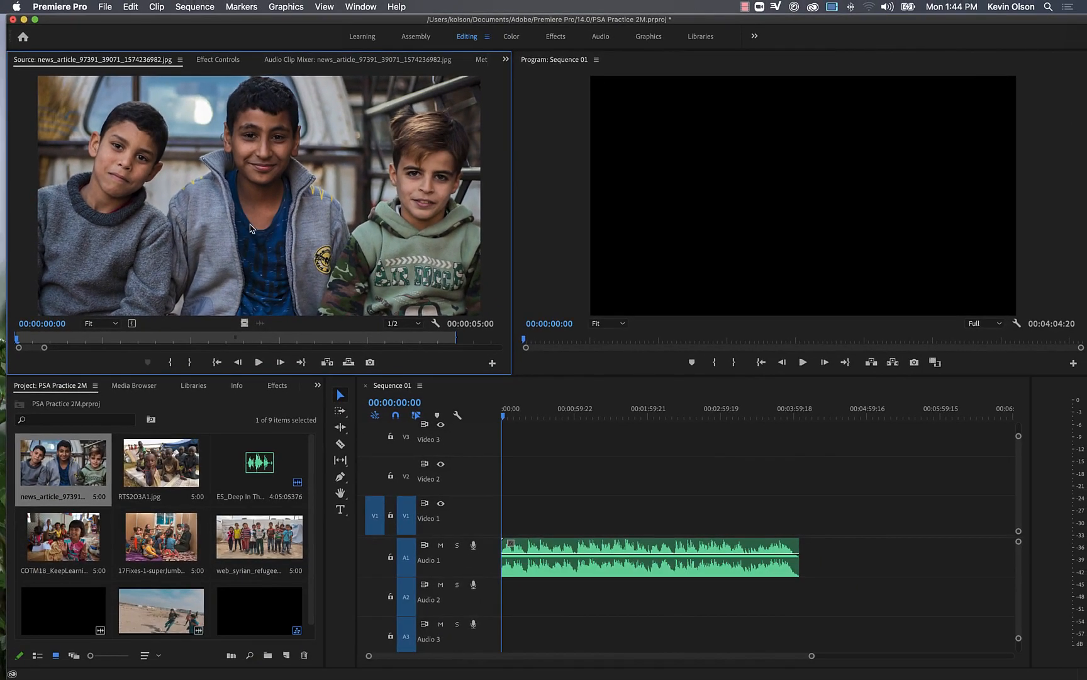
left_click_drag(490, 316, 502, 500)
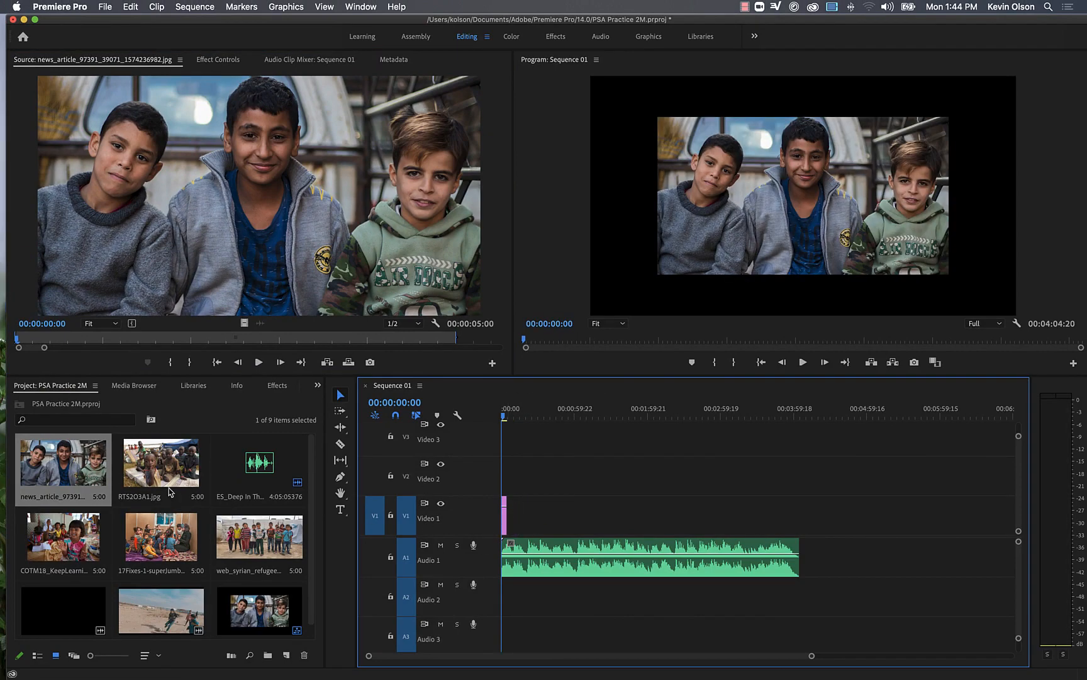
left_click_drag(168, 492, 508, 515)
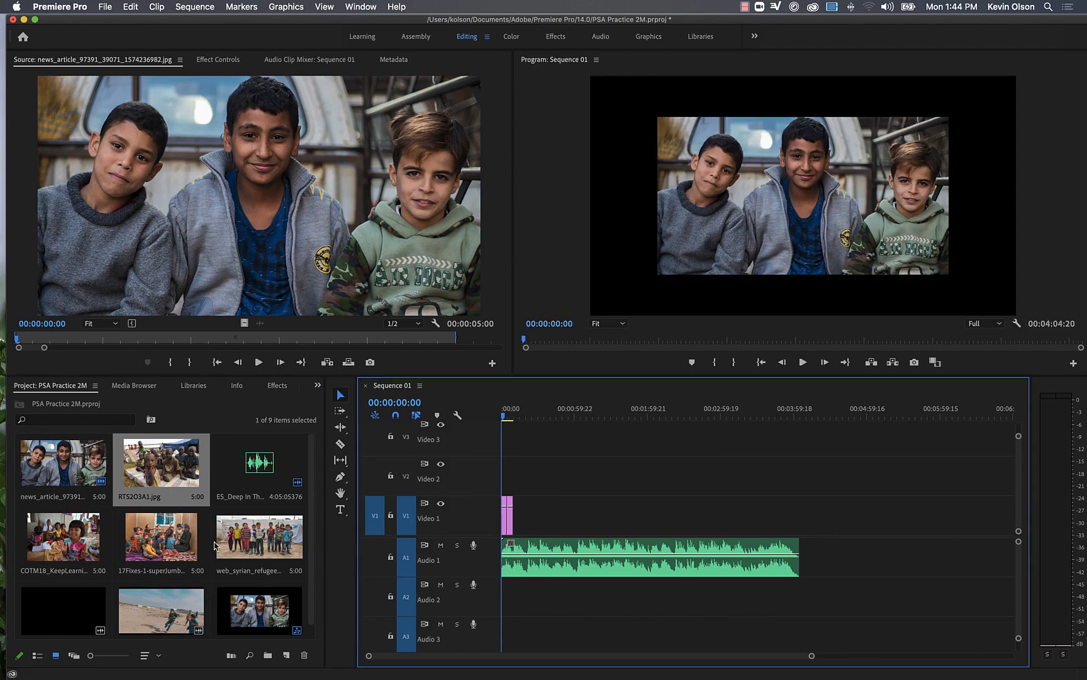
left_click_drag(88, 543, 520, 514)
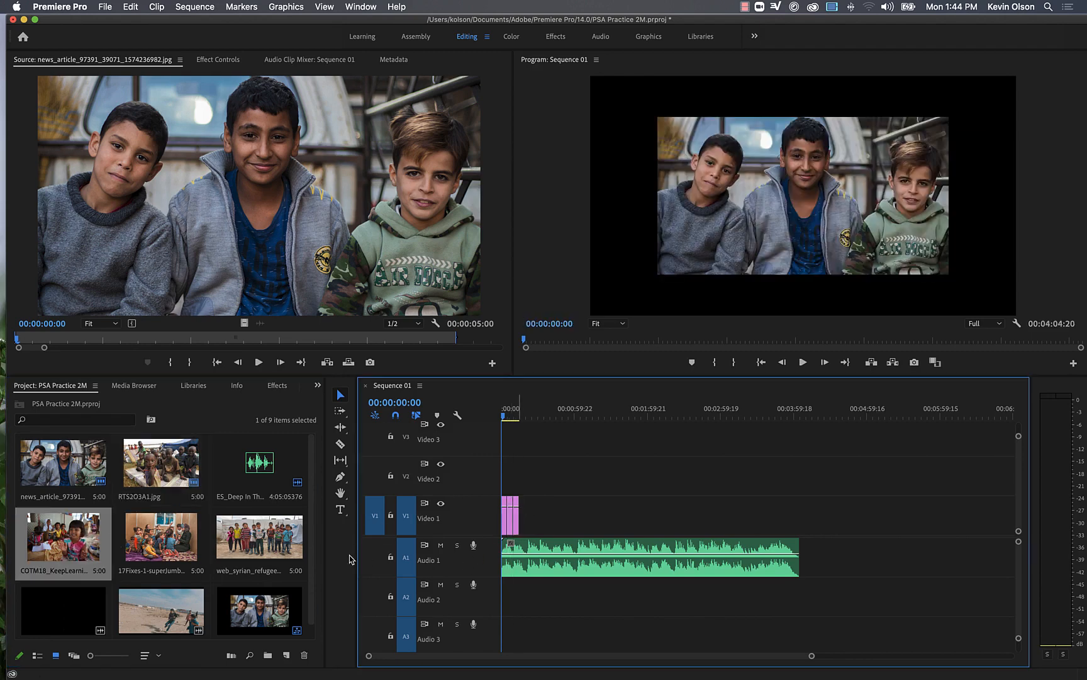
left_click_drag(168, 548, 522, 515)
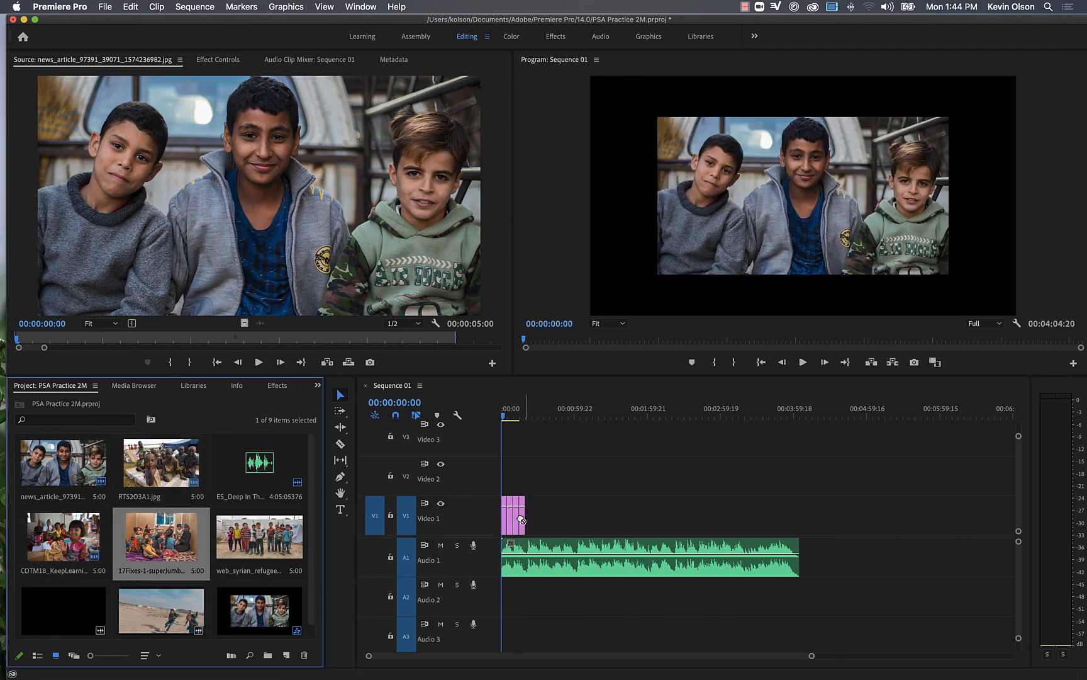
left_click_drag(287, 541, 536, 514)
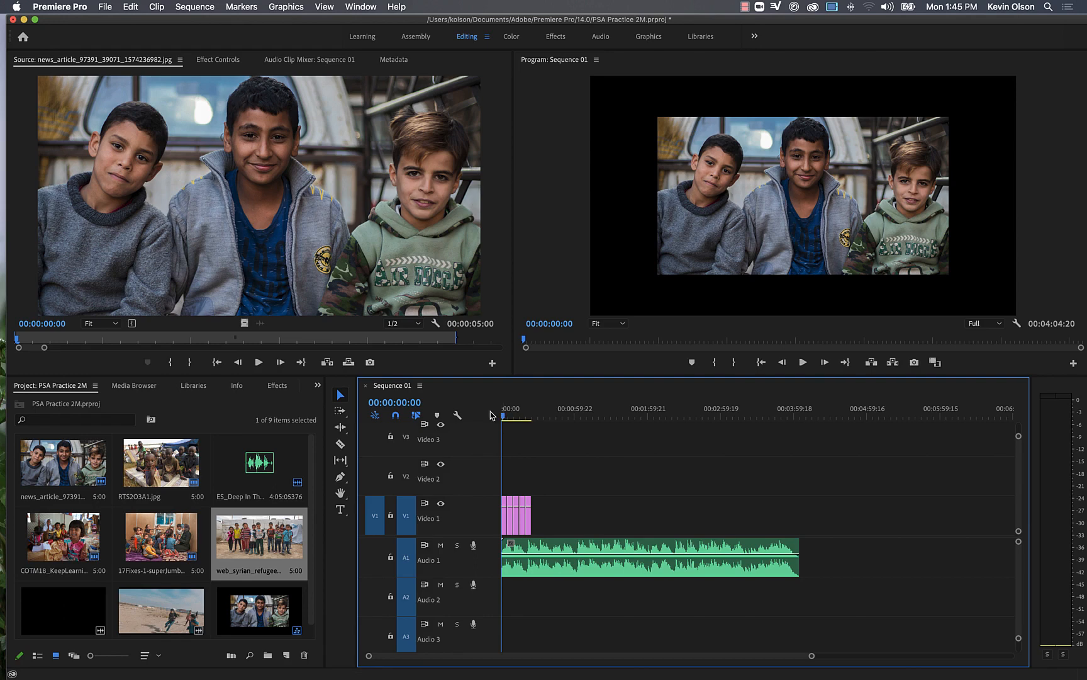
- Play the stills with the music from the sequence start, stop in the third still, and move the playhead back to 00:00:09:11
key("space")
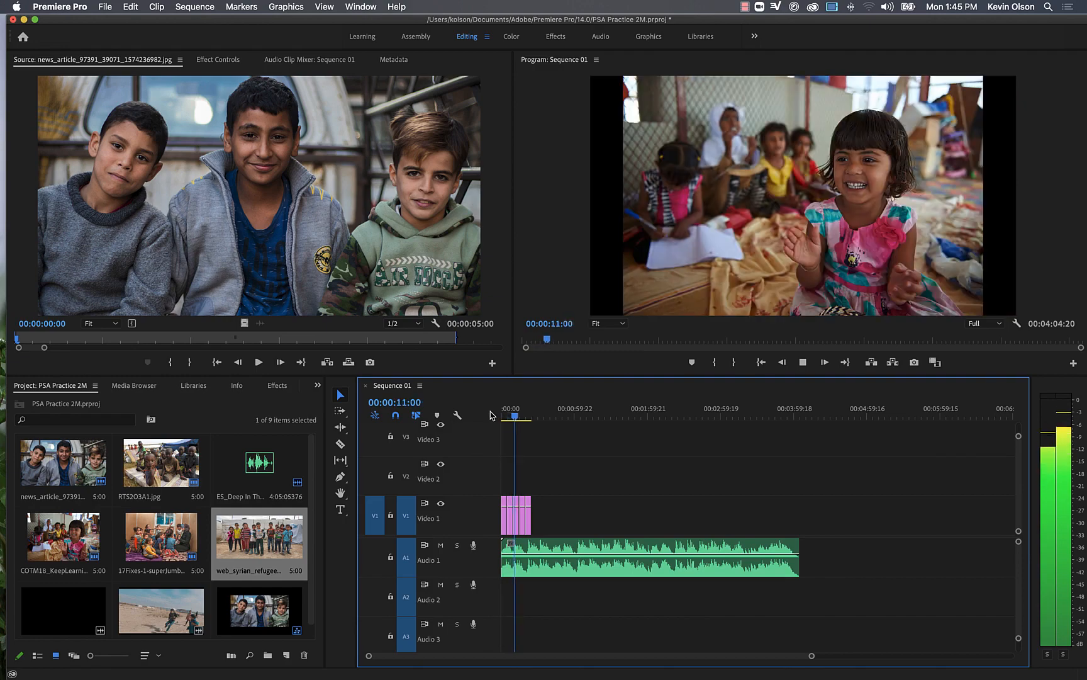
key("space")
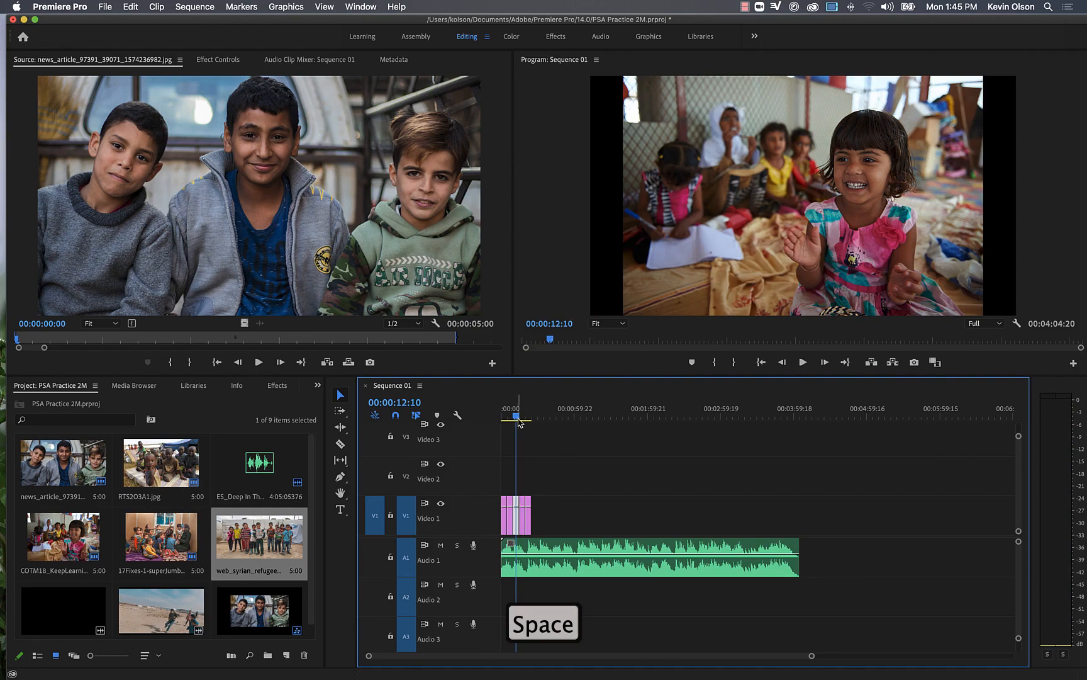
left_click(514, 417)
left_click(513, 418)
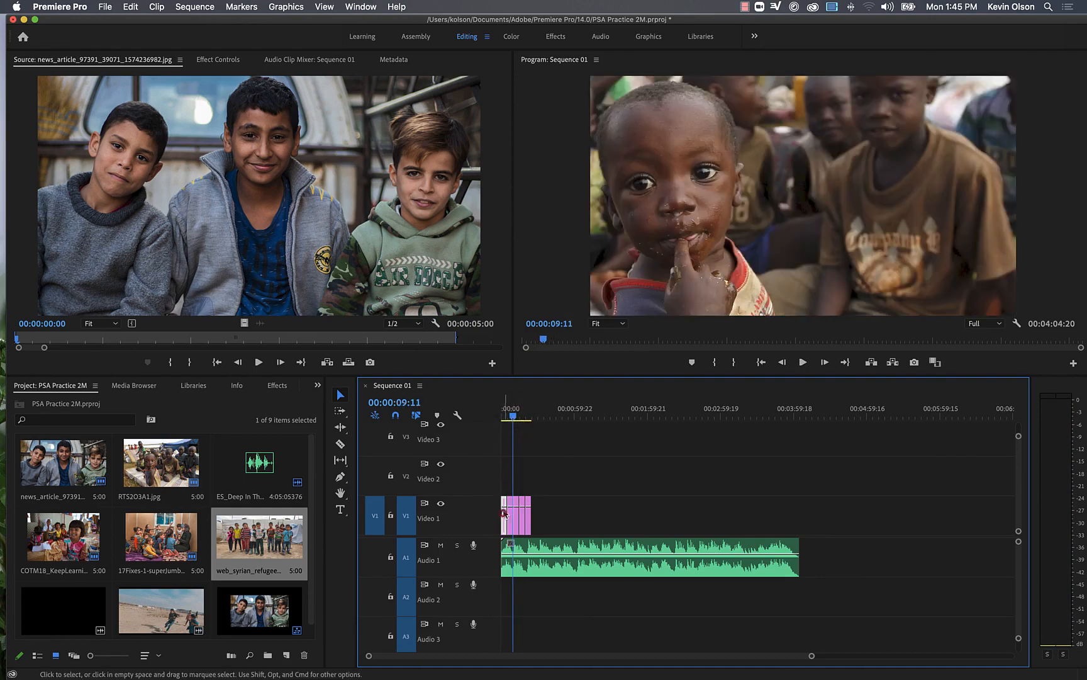
- Move the still of the three boys to the end of the V1 stills and ripple delete the gap it leaves at the start
left_click_drag(505, 515, 544, 511)
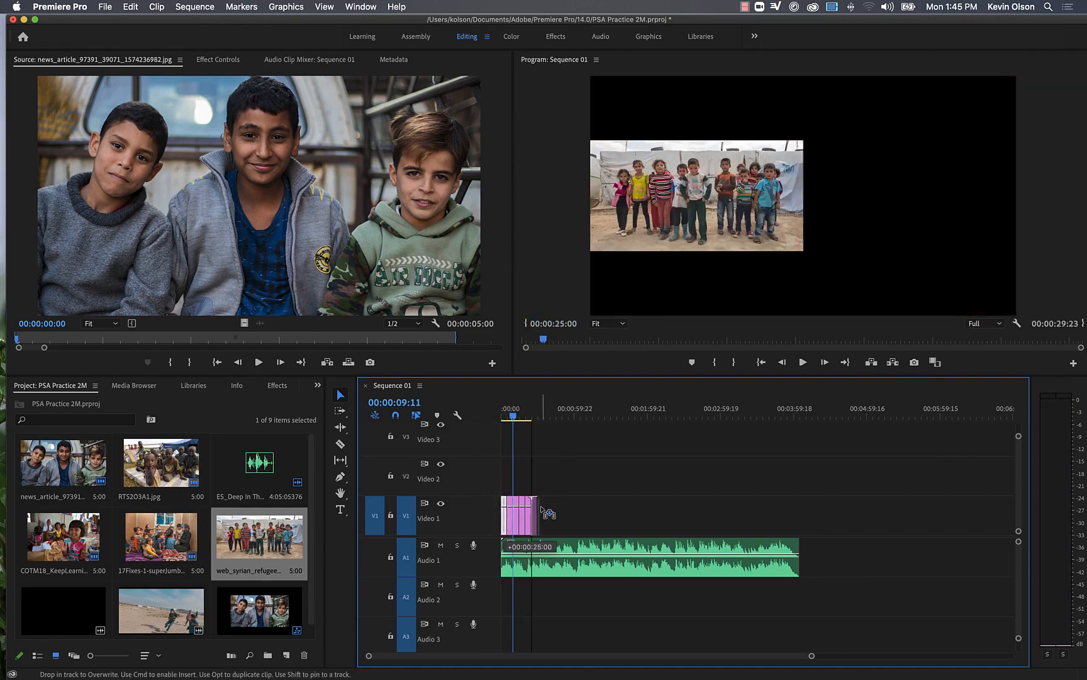
right_click(504, 521)
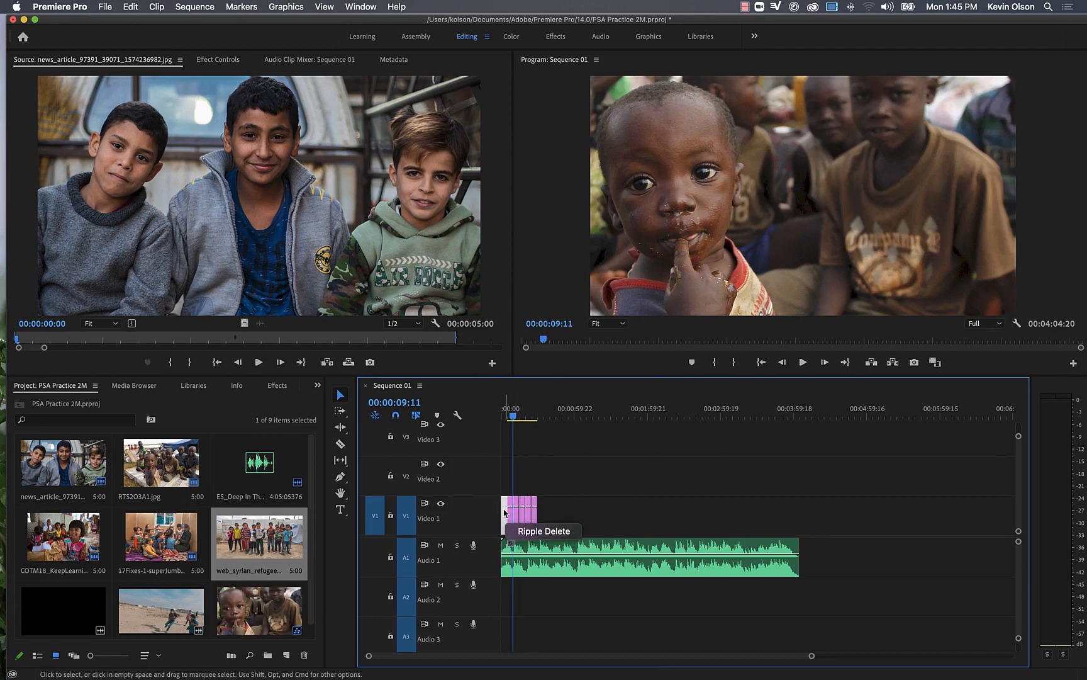
left_click(529, 530)
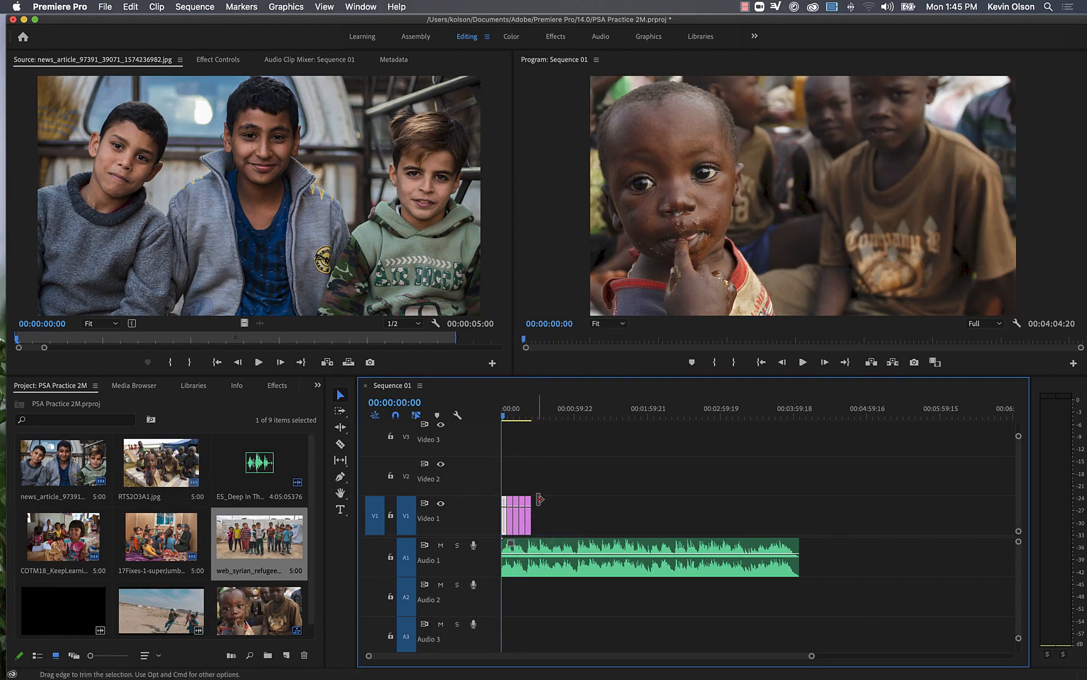
- Show the effect controls of the RTS2O3A1.jpg clip at the sequence start and select its Position property
key("equal")
key("equal")
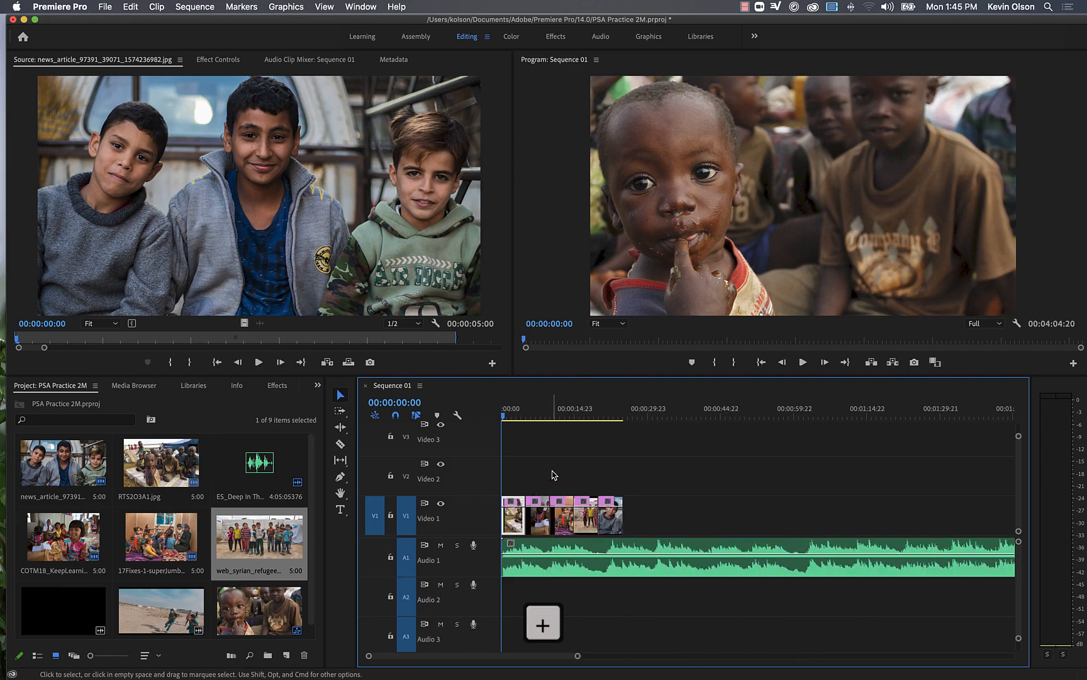
key("equal")
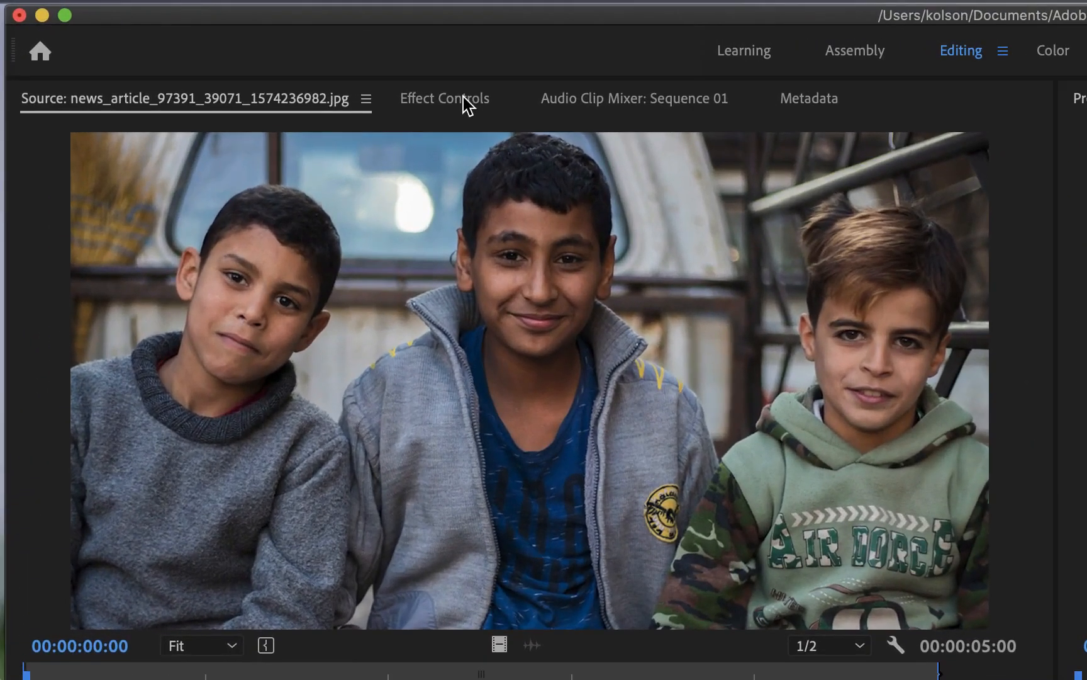
left_click(223, 61)
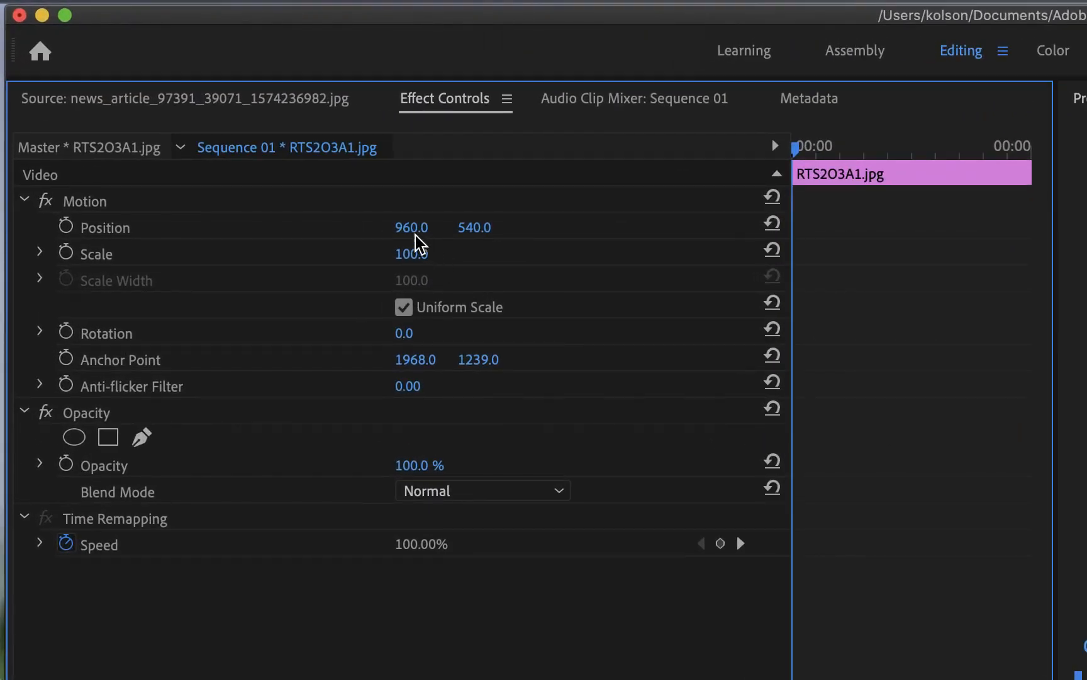
left_click(114, 230)
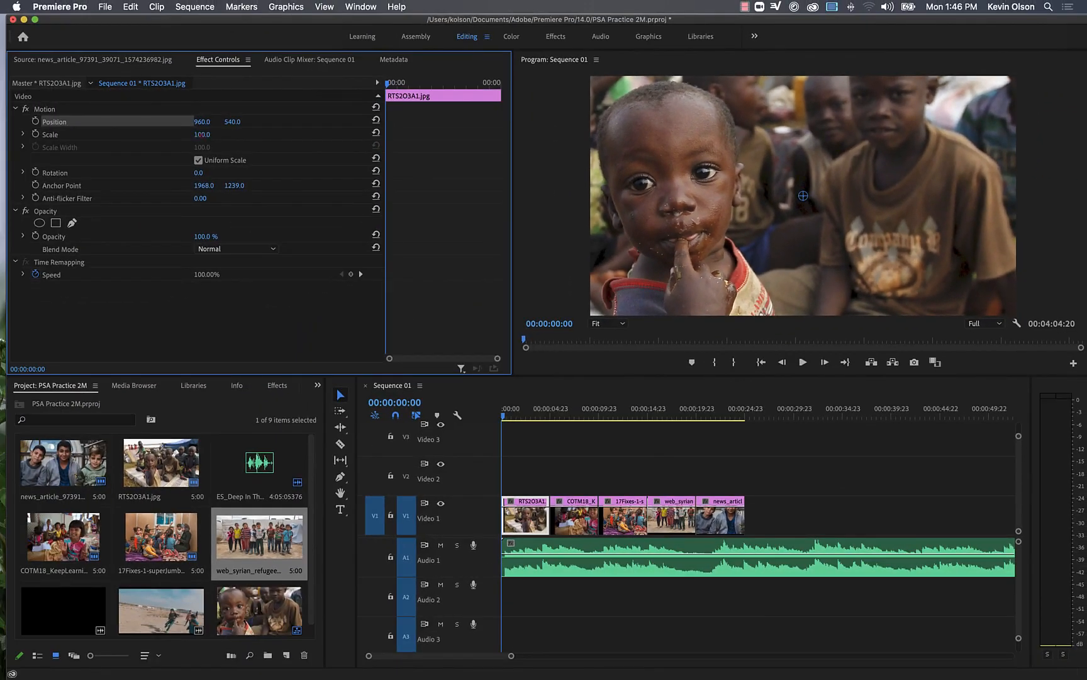
- Set the RTS2O3A1.jpg clip's Scale to 50
left_click(202, 135)
left_click(296, 138)
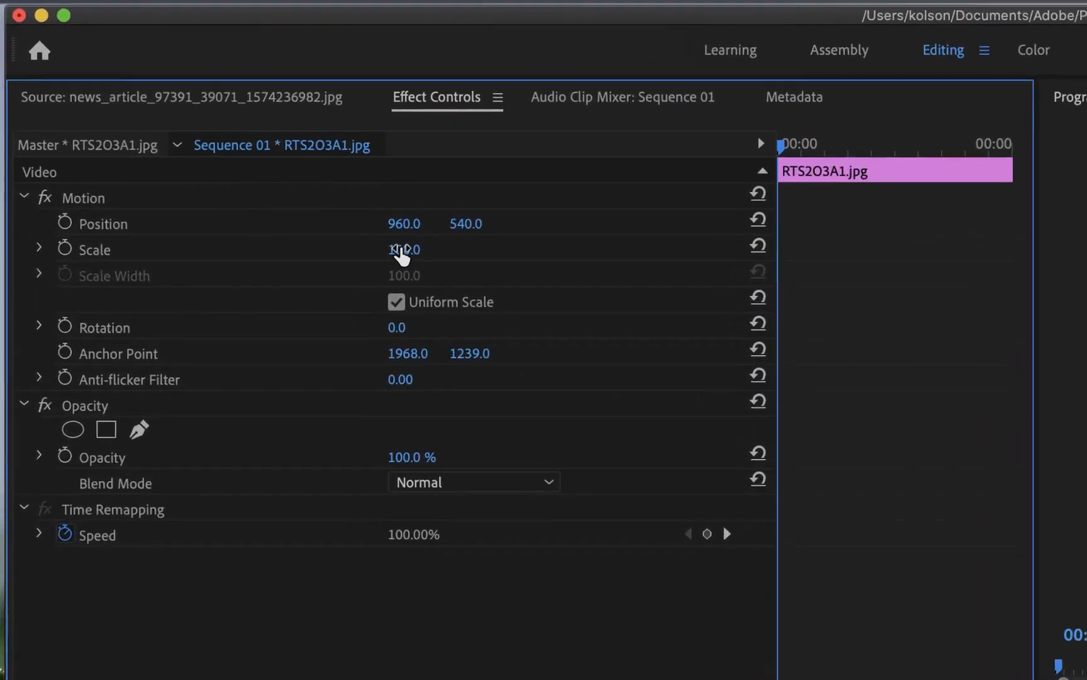
left_click_drag(412, 255, 369, 255)
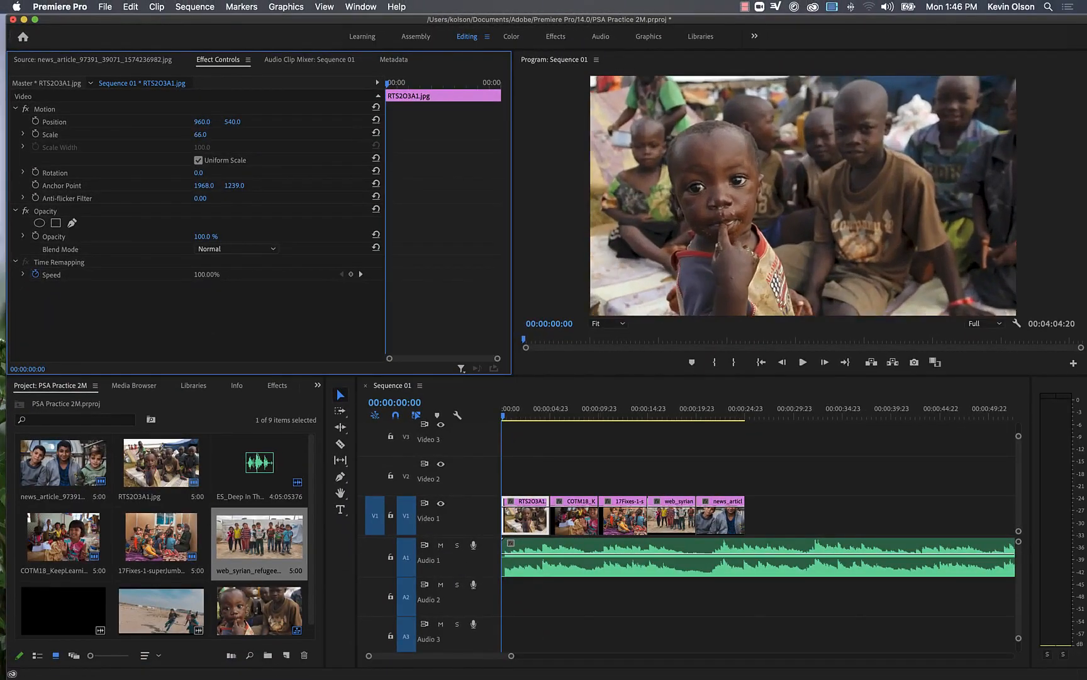
mouse_move(178, 134)
left_mouse_down()
mouse_move(416, 134)
mouse_move(138, 134)
mouse_move(168, 134)
left_mouse_up()
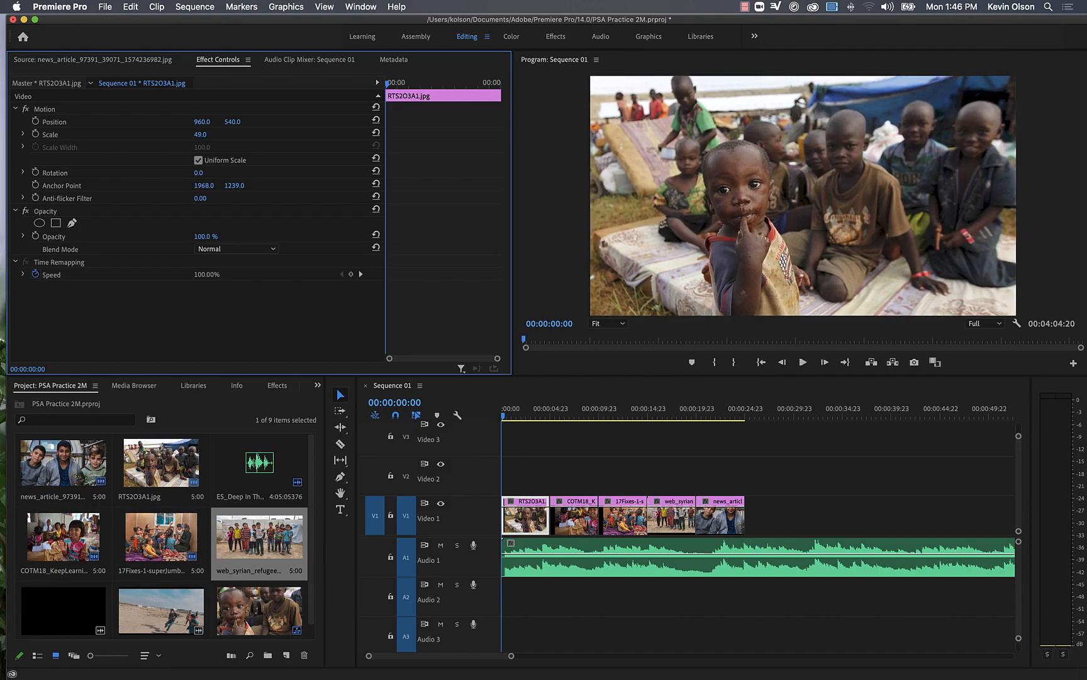
left_click(200, 134)
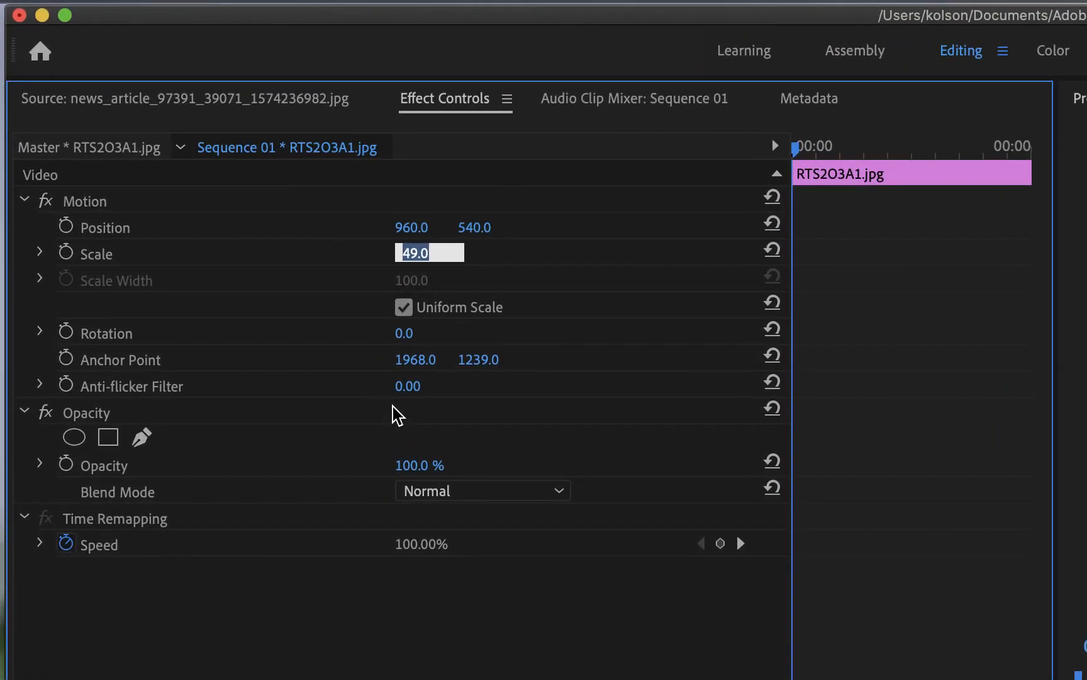
type("50")
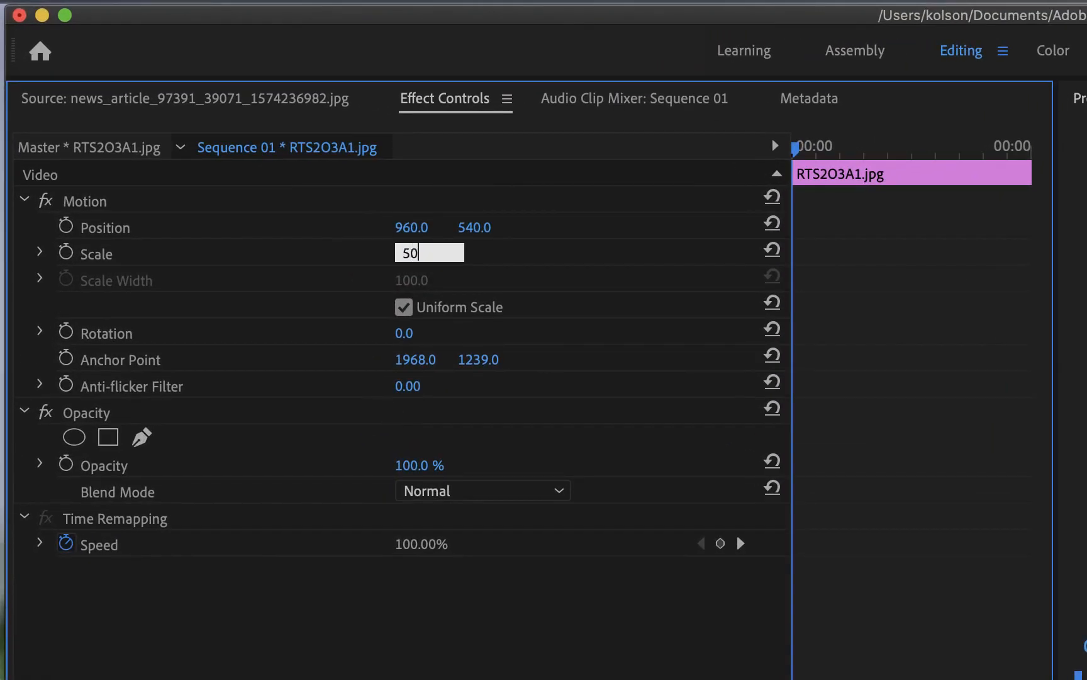
key("Return")
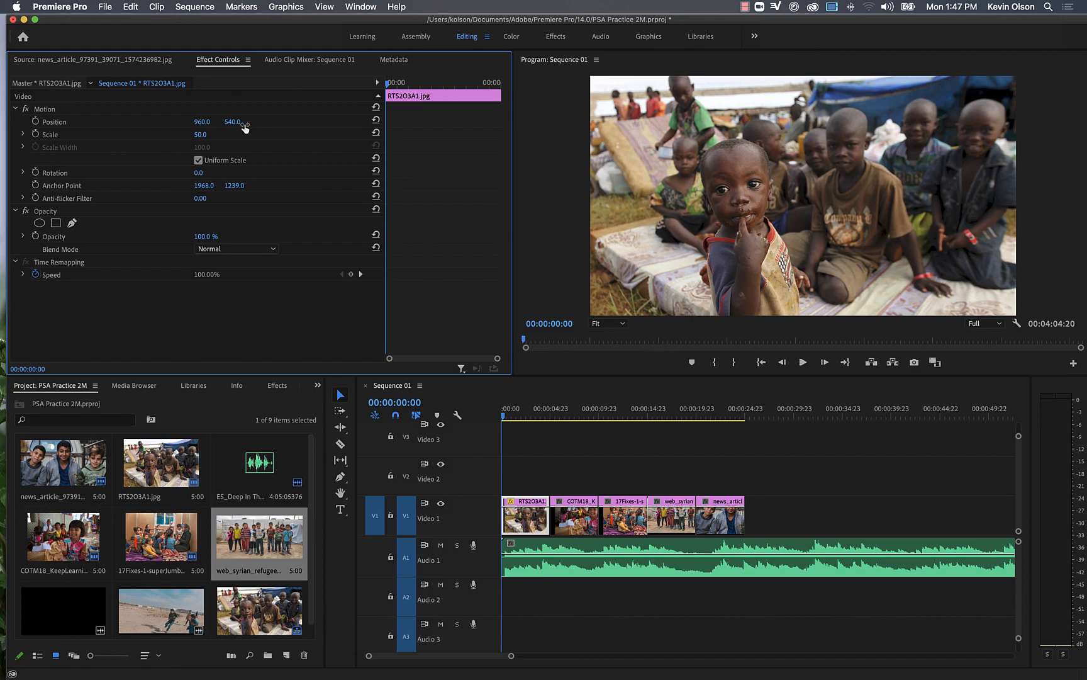
- Try shifting the RTS2O3A1.jpg clip's Position to 915, 781, and reset the Position parameter
left_click(58, 122)
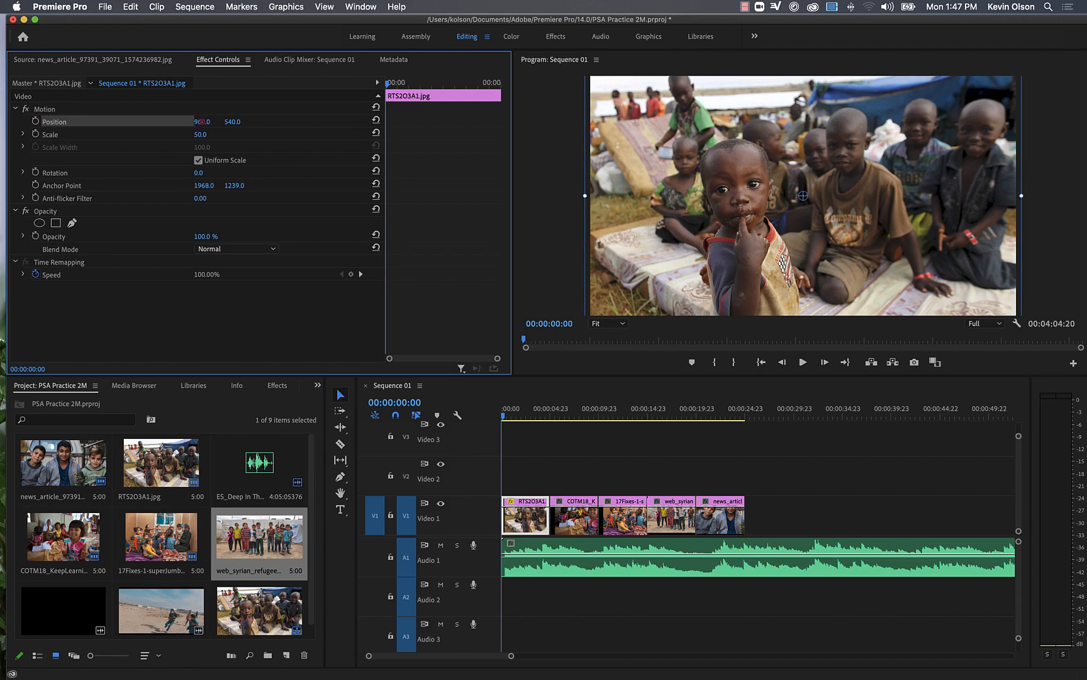
left_click_drag(201, 122, 382, 122)
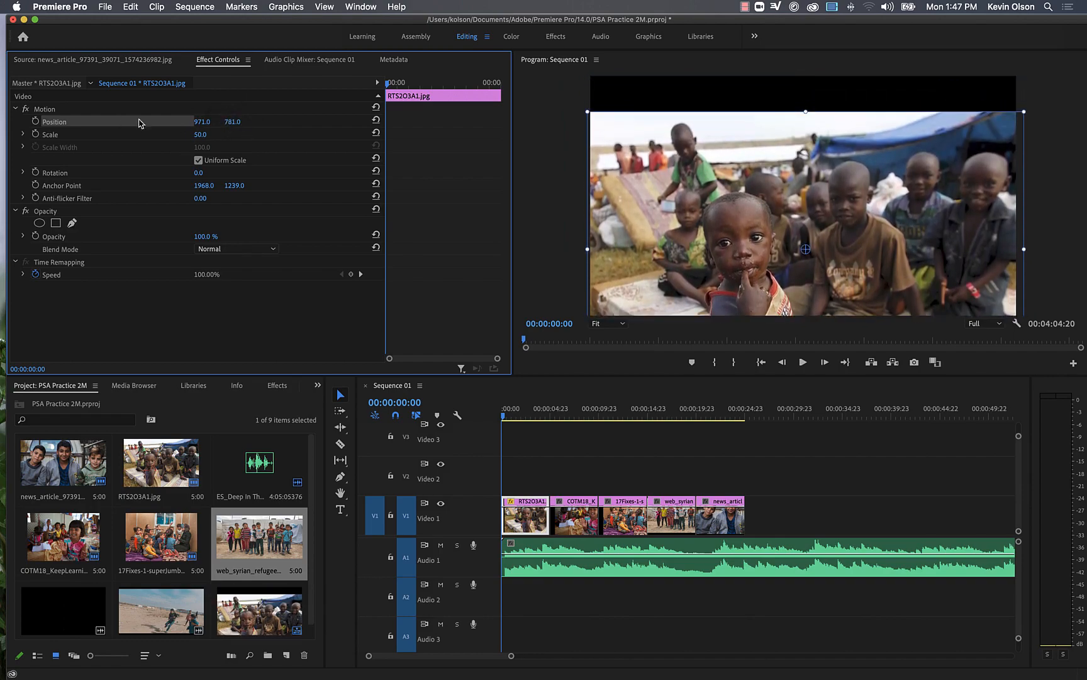
left_click_drag(196, 121, 155, 121)
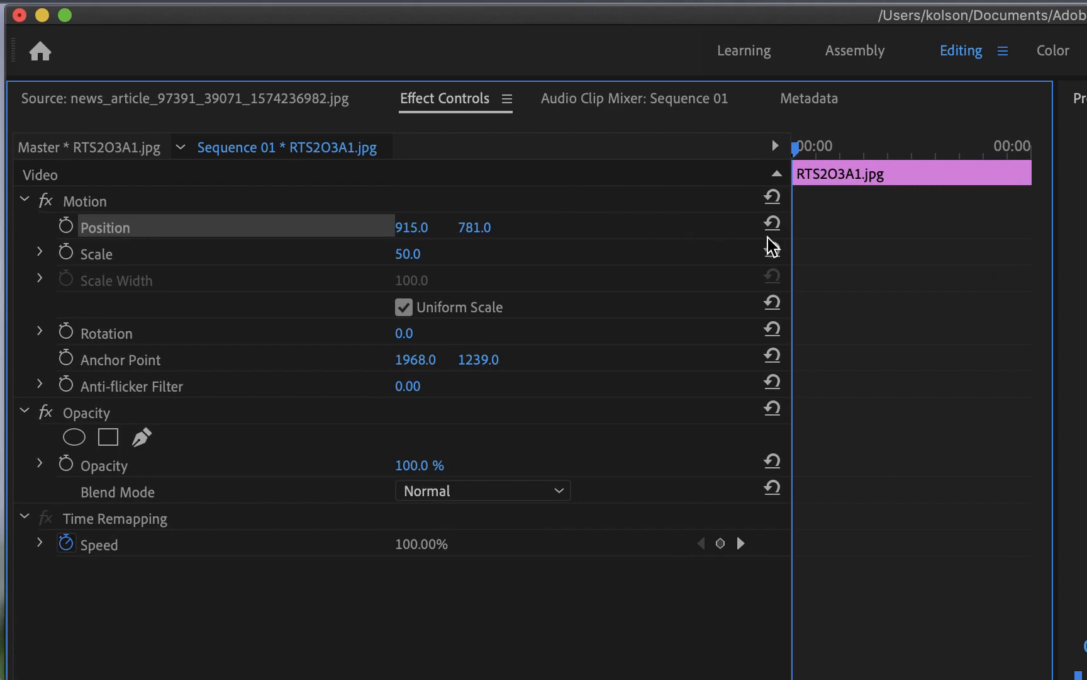
left_click(773, 224)
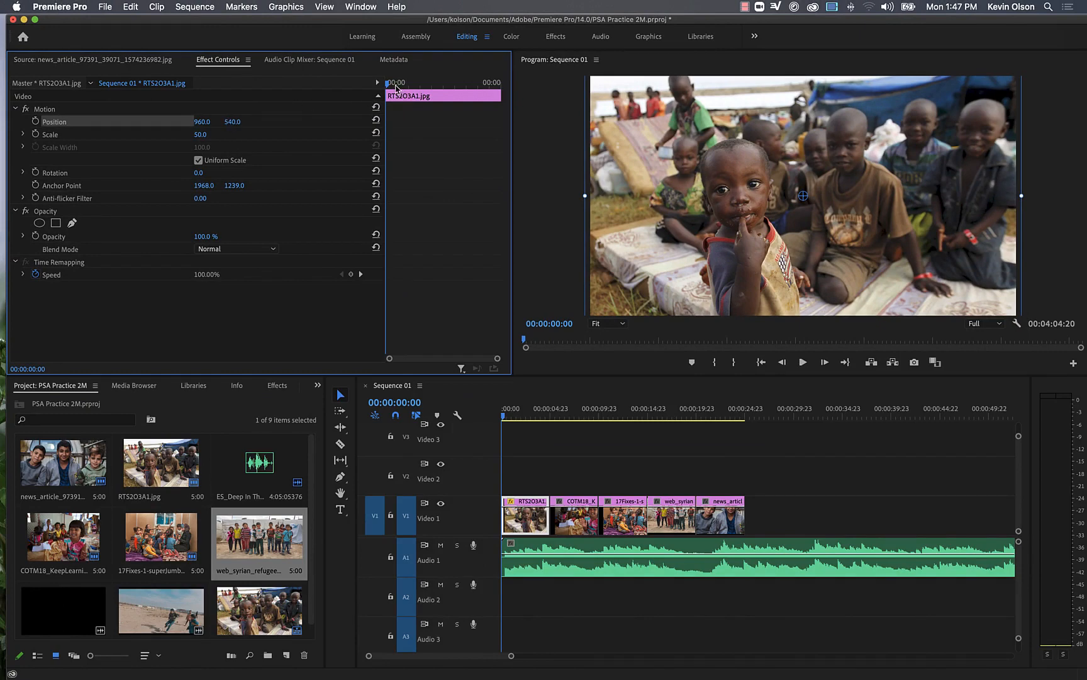
- Turn on Scale animation with a keyframe of 50 near the start of the RTS2O3A1.jpg clip, and move the playhead to 00:00:00:05
mouse_move(390, 85)
left_mouse_down()
mouse_move(449, 87)
mouse_move(410, 89)
left_mouse_up()
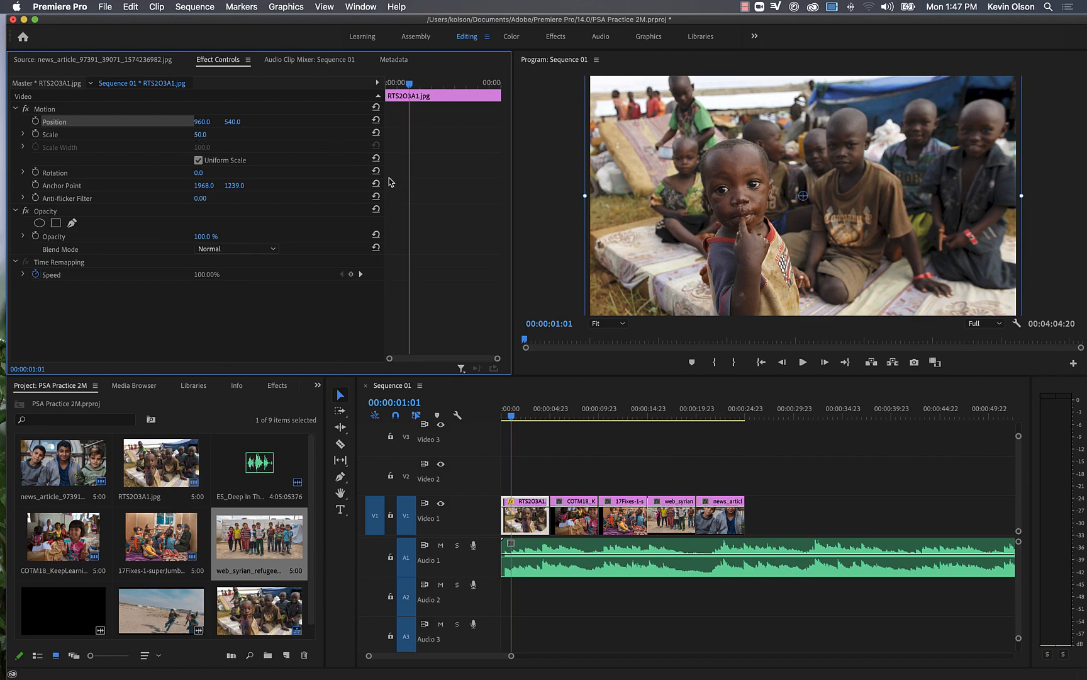
mouse_move(406, 82)
left_mouse_down()
mouse_move(394, 89)
mouse_move(405, 91)
left_mouse_up()
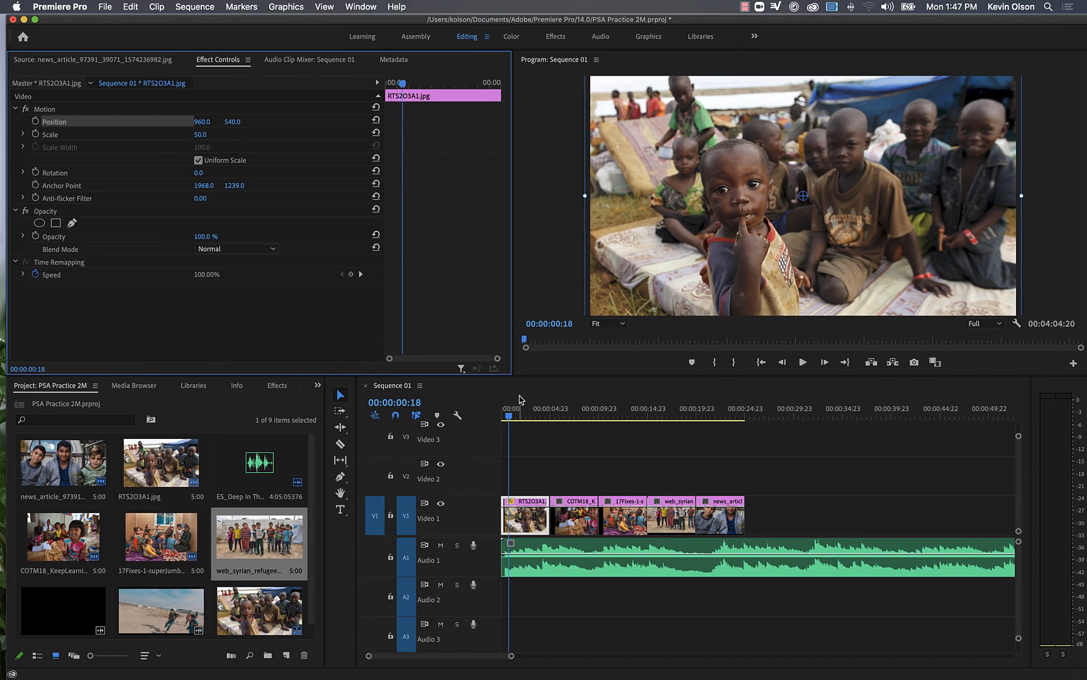
left_click(506, 417)
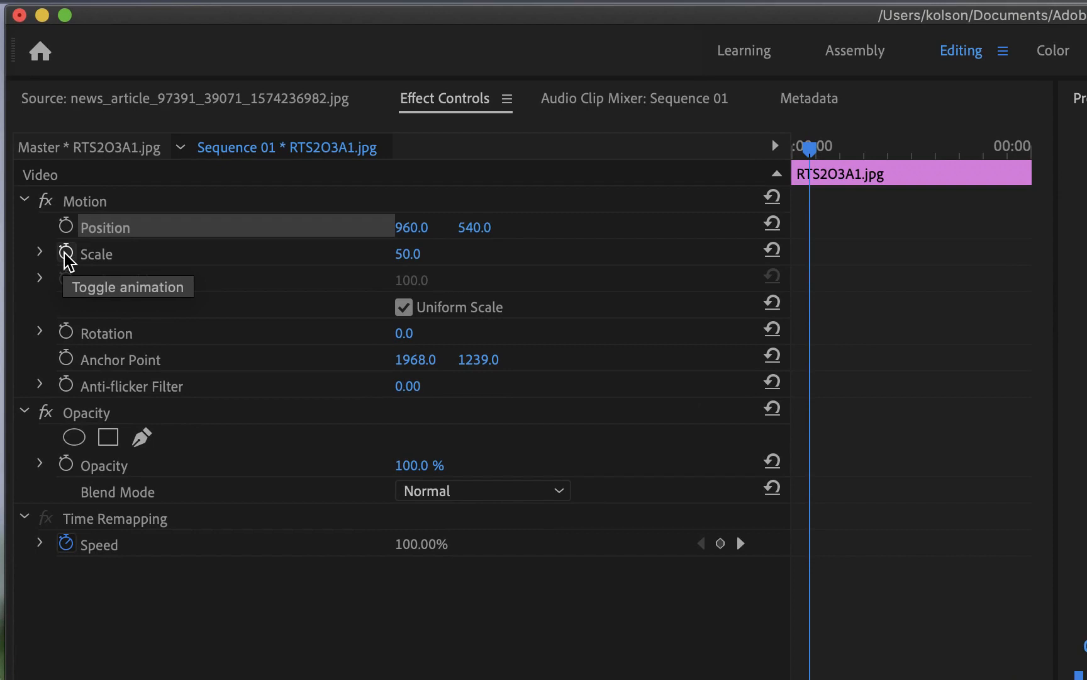
left_click(66, 253)
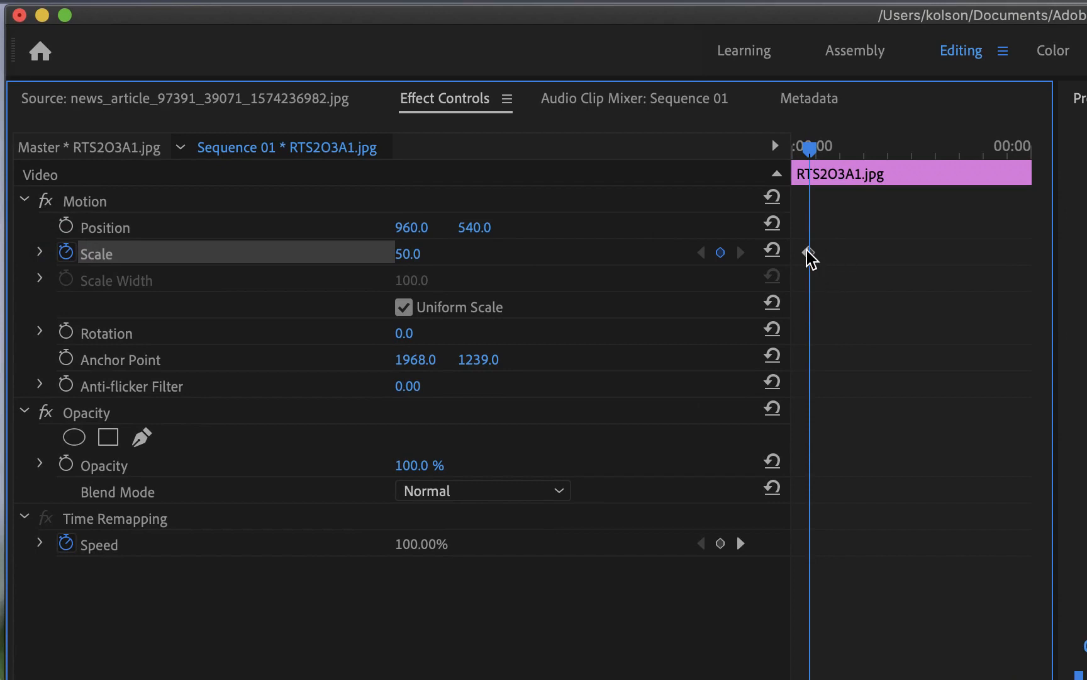
left_click(811, 149)
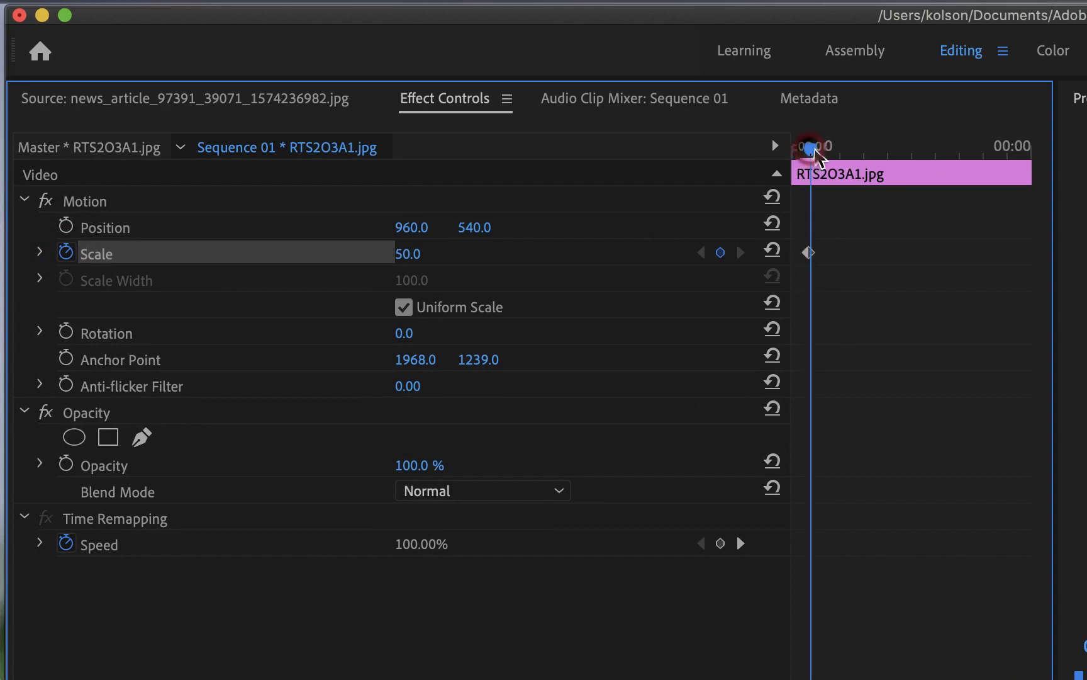
left_click_drag(813, 149, 809, 151)
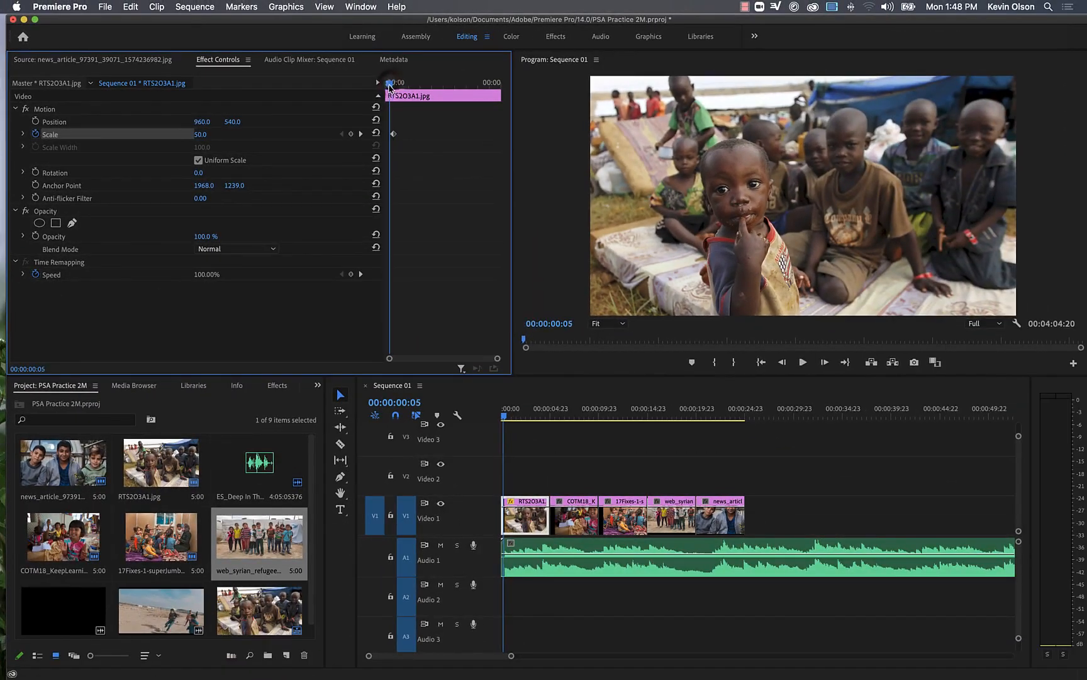
- Add a Scale keyframe of 60 at 00:00:02:13 in the RTS2O3A1.jpg clip
left_click_drag(704, 127, 847, 159)
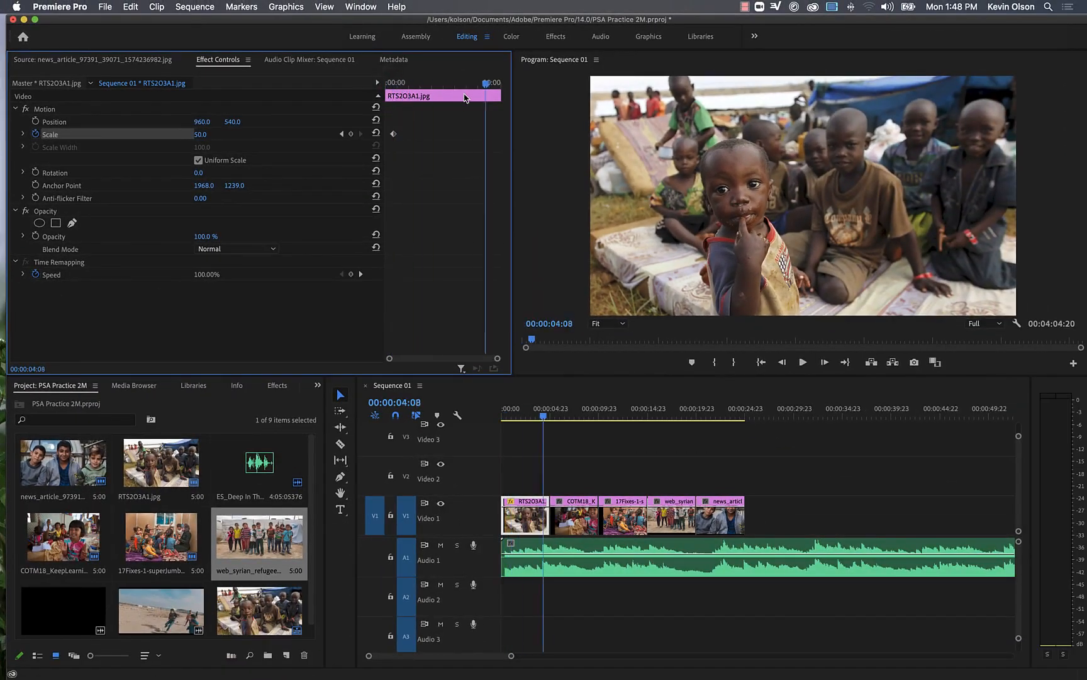
mouse_move(465, 98)
left_mouse_down()
mouse_move(385, 99)
mouse_move(456, 99)
mouse_move(431, 100)
mouse_move(454, 101)
mouse_move(444, 100)
left_mouse_up()
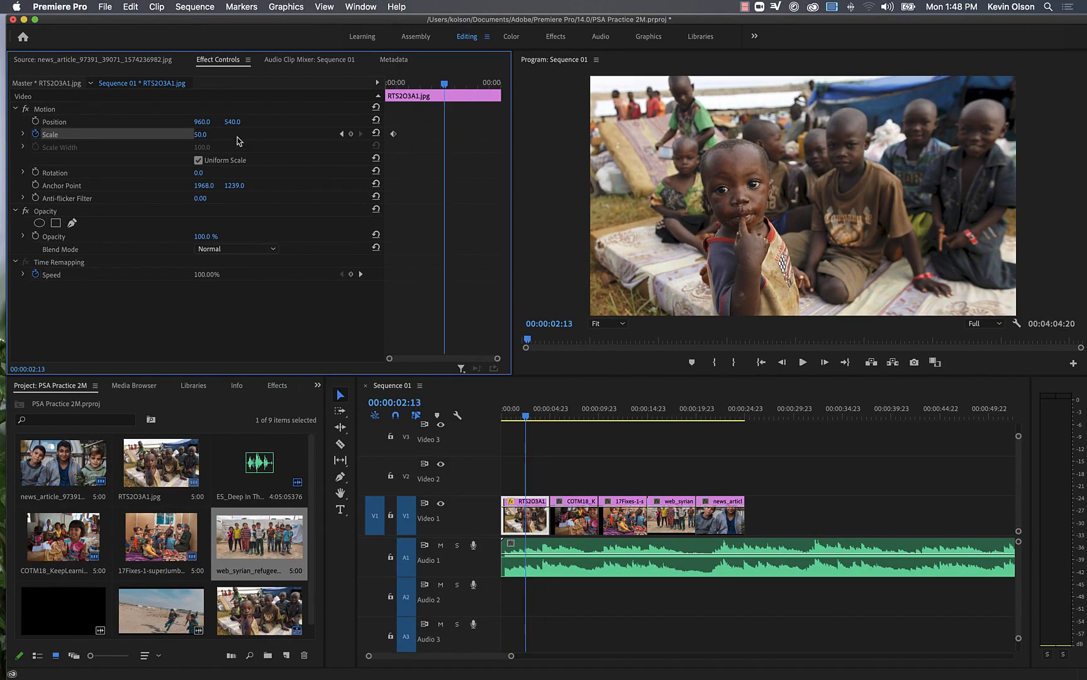
left_click(201, 135)
type("60")
key("Return")
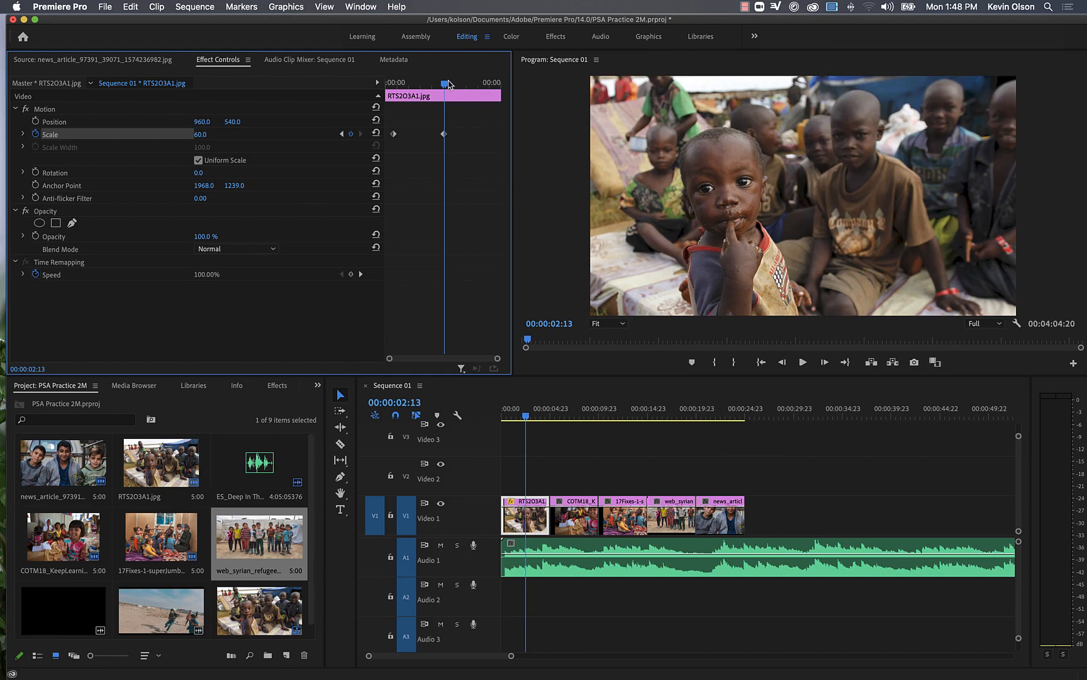
- Try placing the two Scale keyframes closer together around the middle of the RTS2O3A1.jpg clip, and play the zoom from the sequence start
left_click_drag(445, 84, 415, 87)
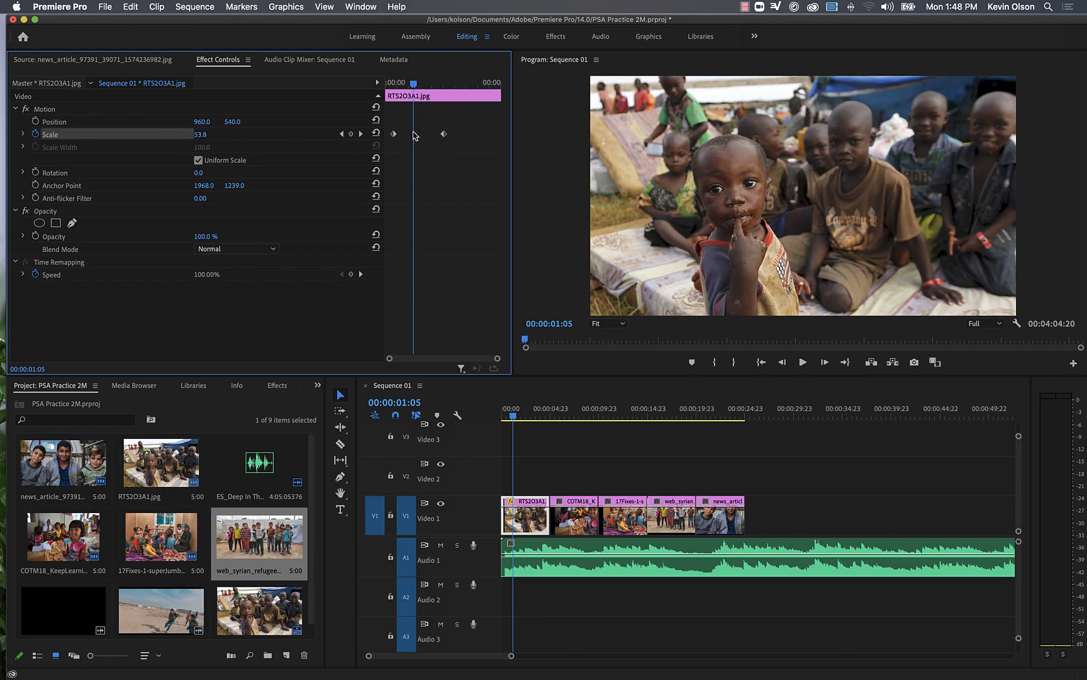
left_click_drag(443, 133, 466, 134)
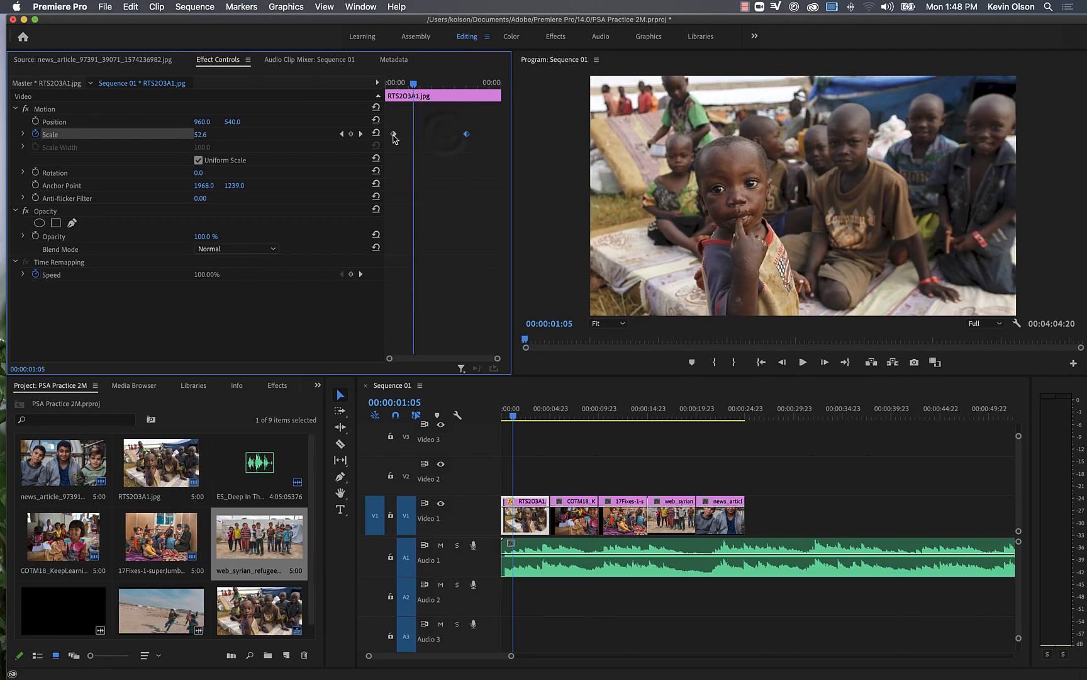
left_click_drag(393, 134, 461, 134)
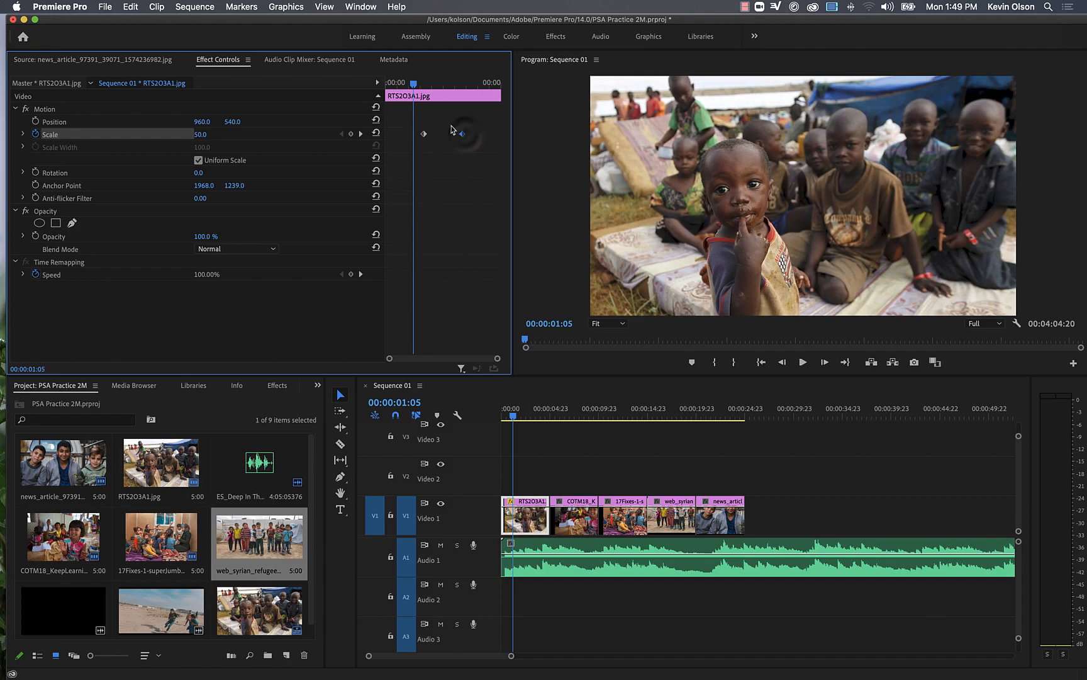
left_click_drag(413, 85, 384, 86)
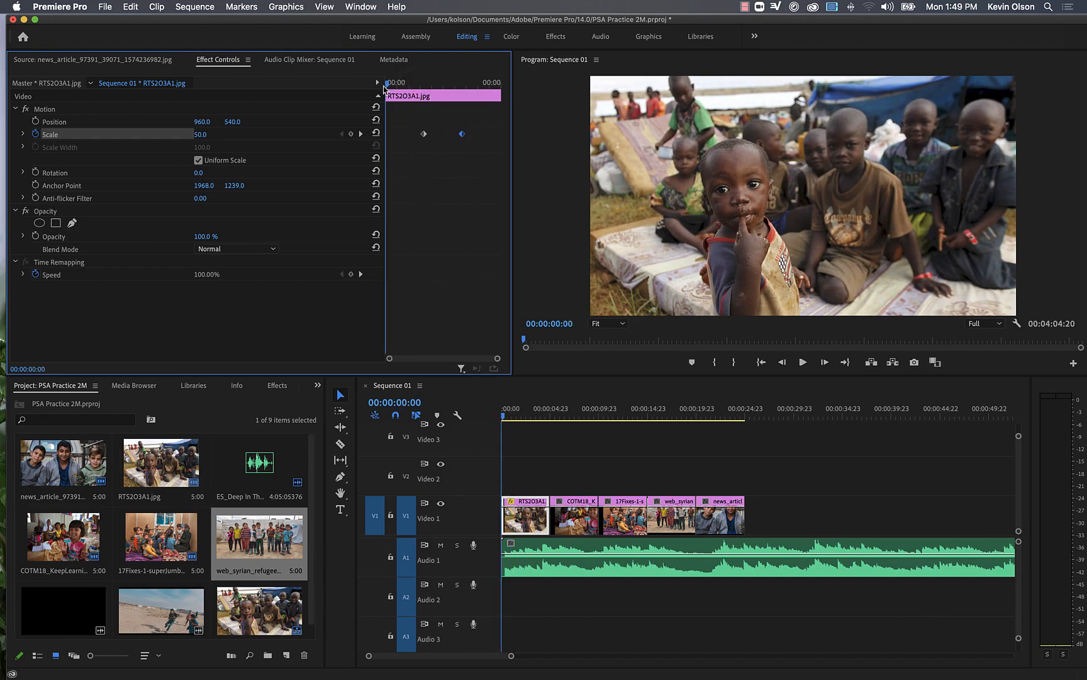
key("space")
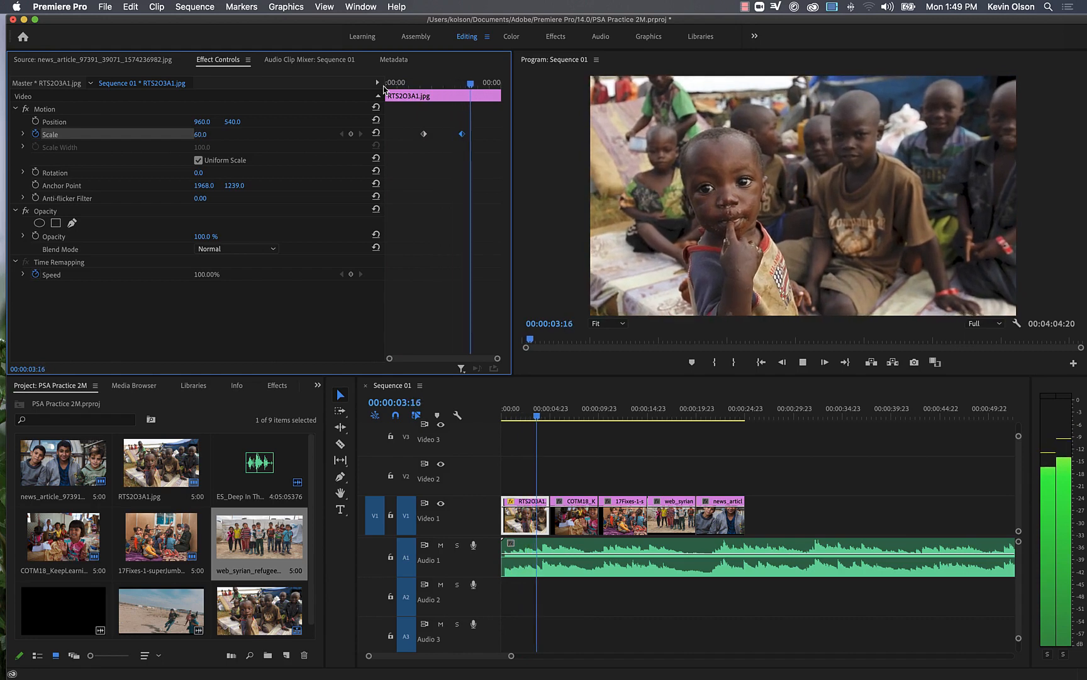
key("space")
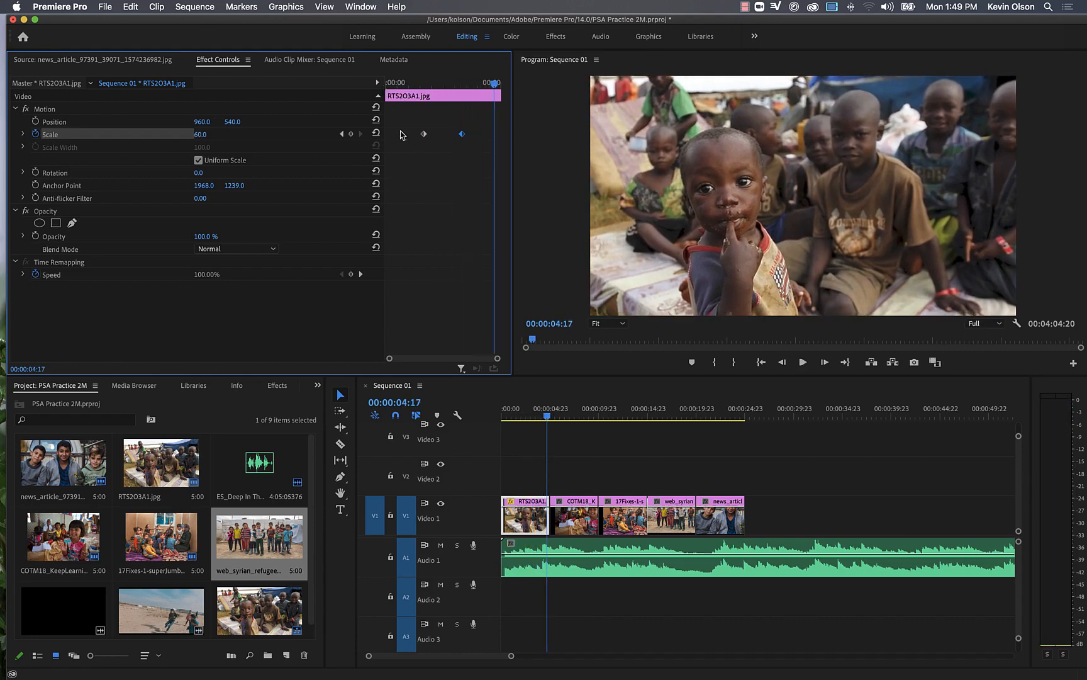
- Move the RTS2O3A1.jpg clip's Scale keyframes to its very start and end, and return the playhead to 00:00:00:00
mouse_move(497, 88)
left_mouse_down()
mouse_move(399, 102)
mouse_move(495, 105)
mouse_move(483, 105)
left_mouse_up()
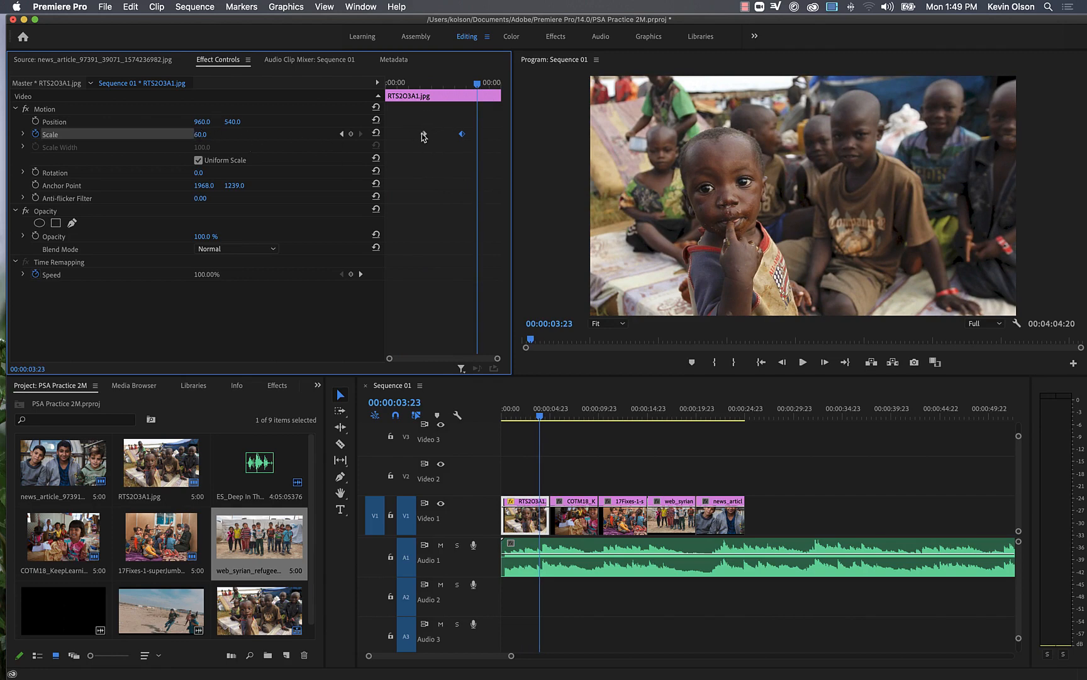
left_click_drag(423, 134, 499, 134)
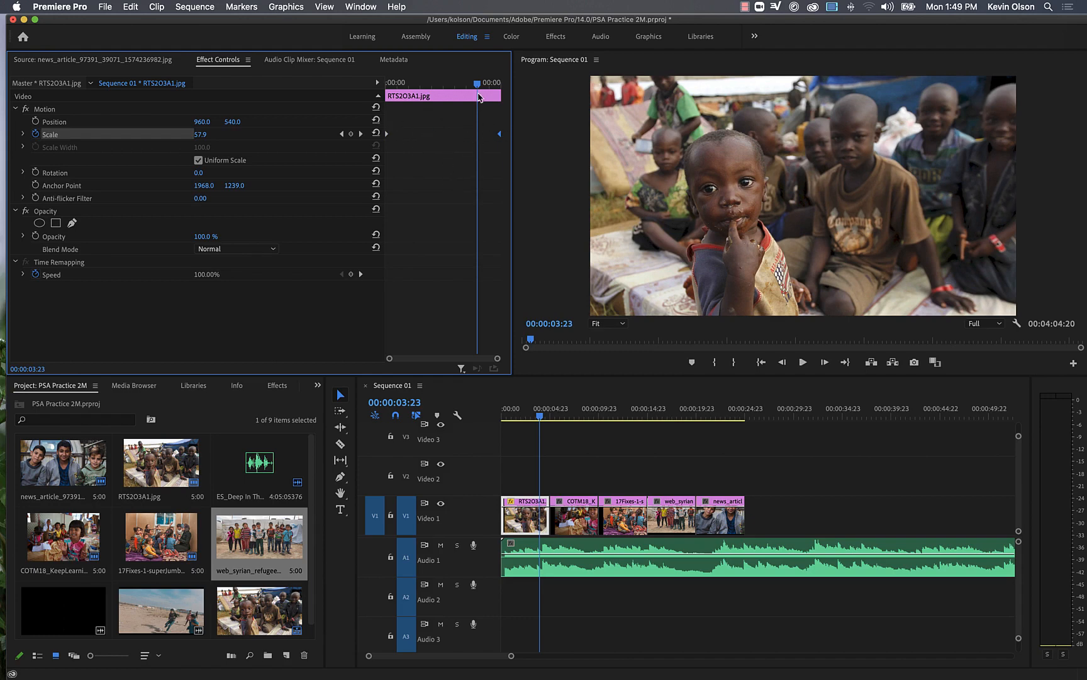
left_click_drag(480, 87, 390, 88)
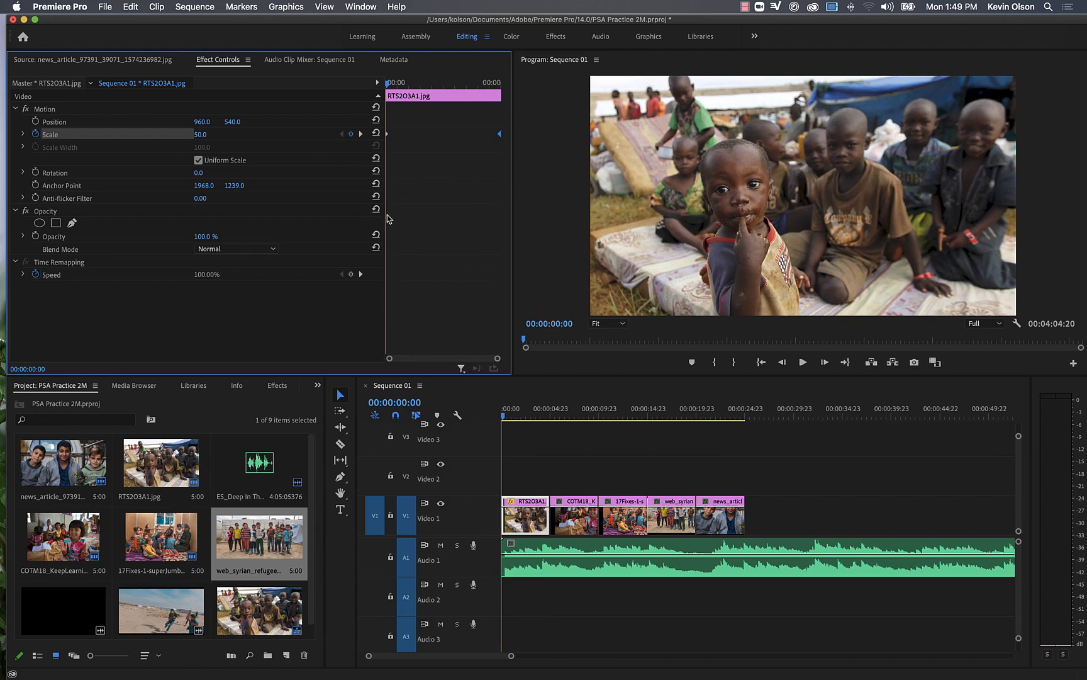
- Hide and reshow the keyframe timeline view, and preview the RTS2O3A1.jpg clip's full-length zoom from the sequence start
left_click(374, 84)
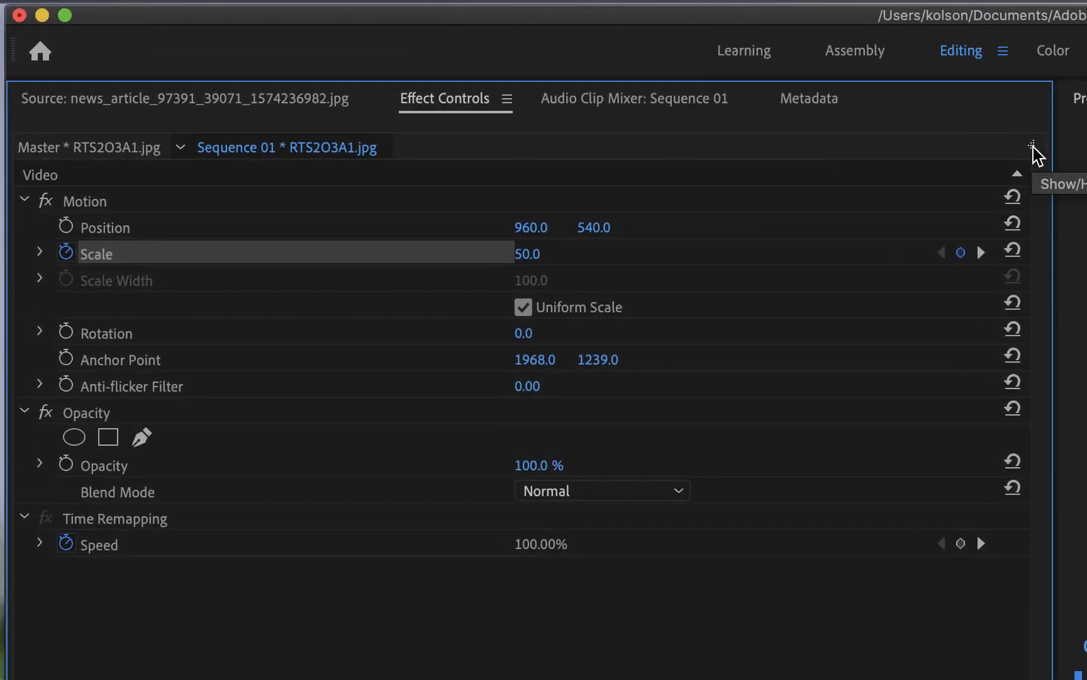
left_click(1033, 147)
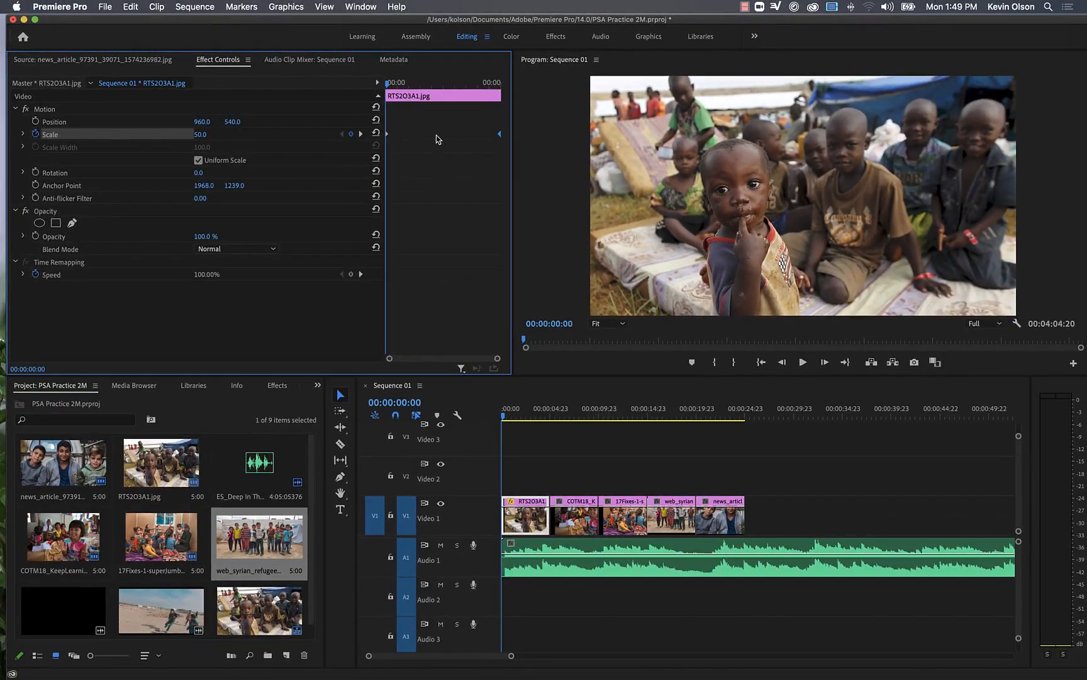
left_click_drag(387, 87, 435, 90)
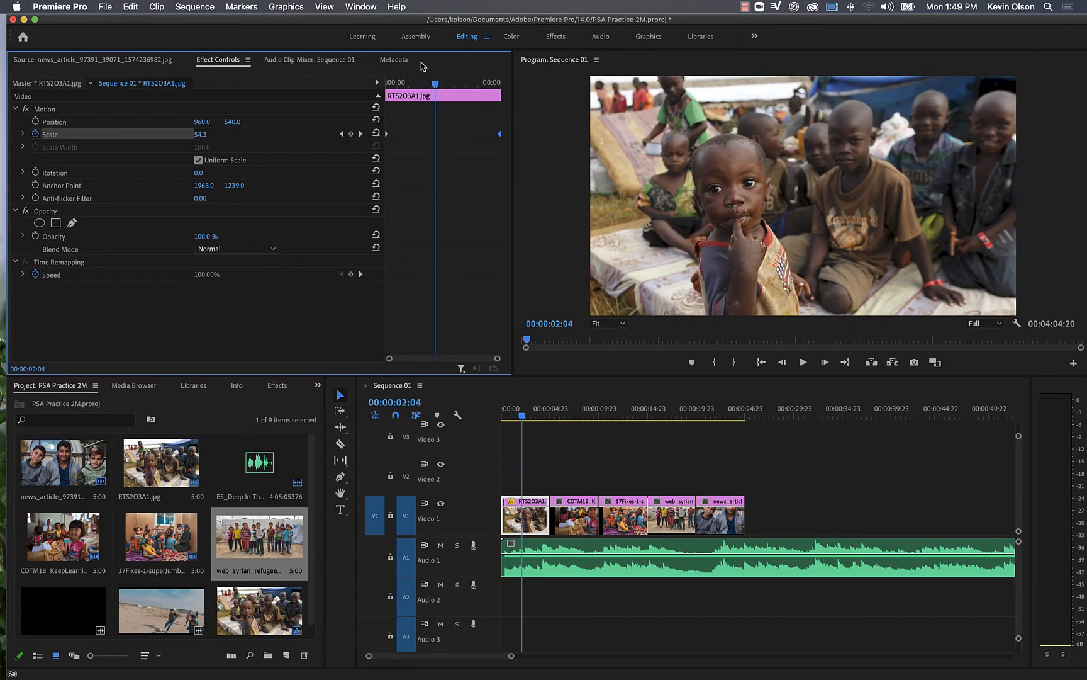
left_click_drag(439, 95, 376, 95)
left_click(535, 525)
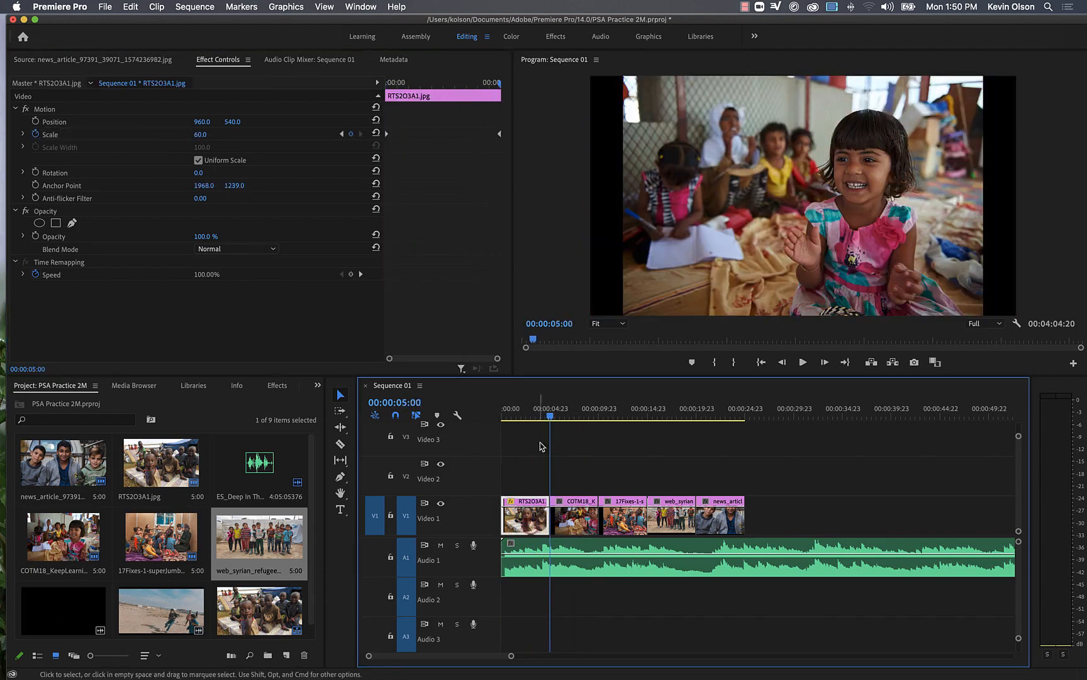
left_click_drag(548, 423, 523, 418)
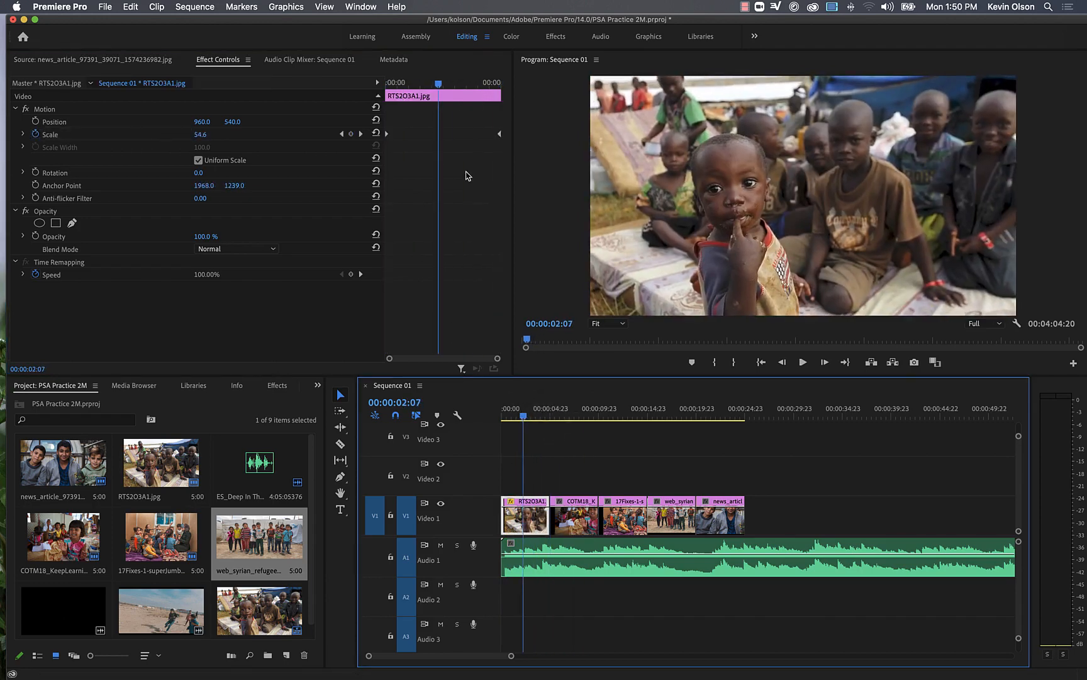
left_click_drag(438, 84, 385, 83)
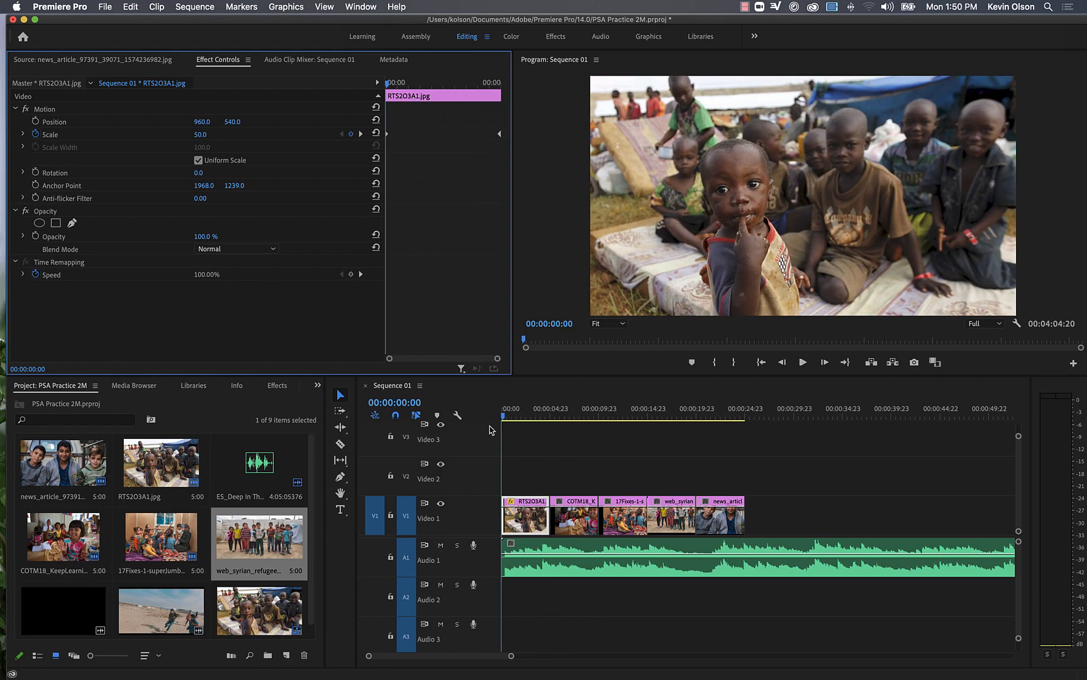
key("space")
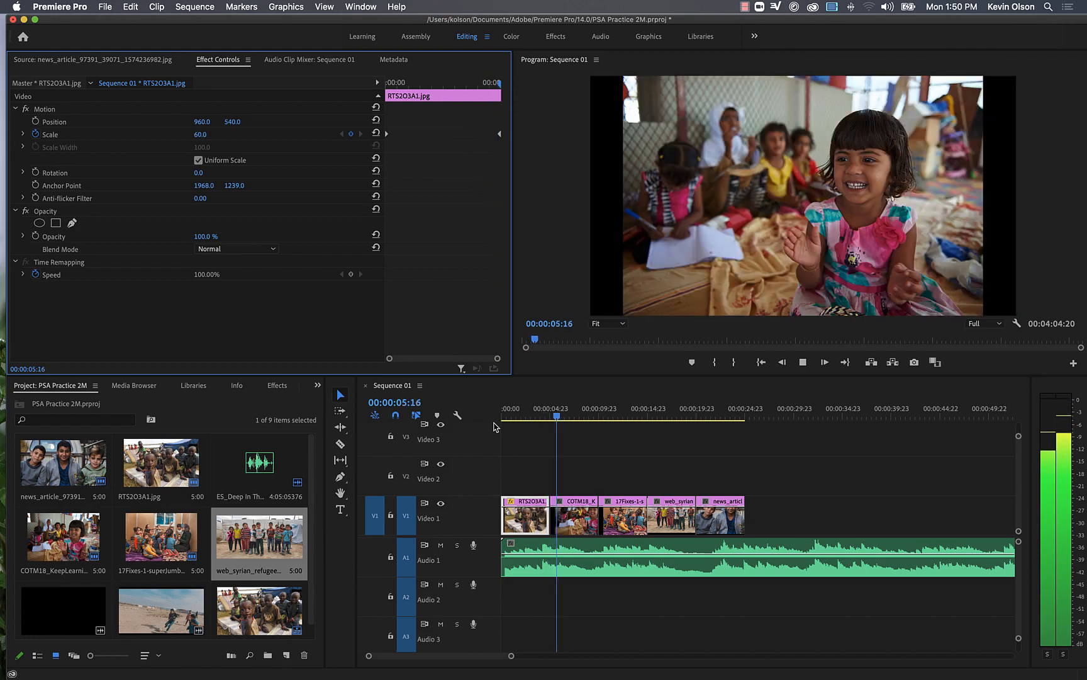
- Set the COTM18_KeepLearning.jpg clip's Scale to 119 and turn on Scale animation with a keyframe at 00:00:05:23
left_click(575, 521)
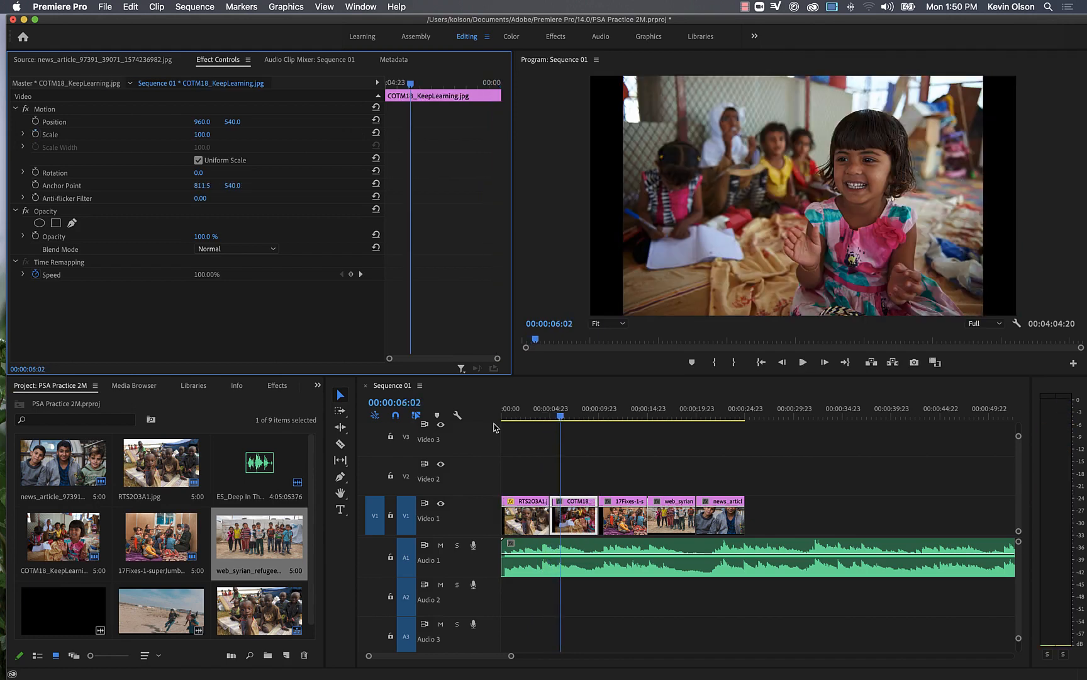
left_click(590, 524)
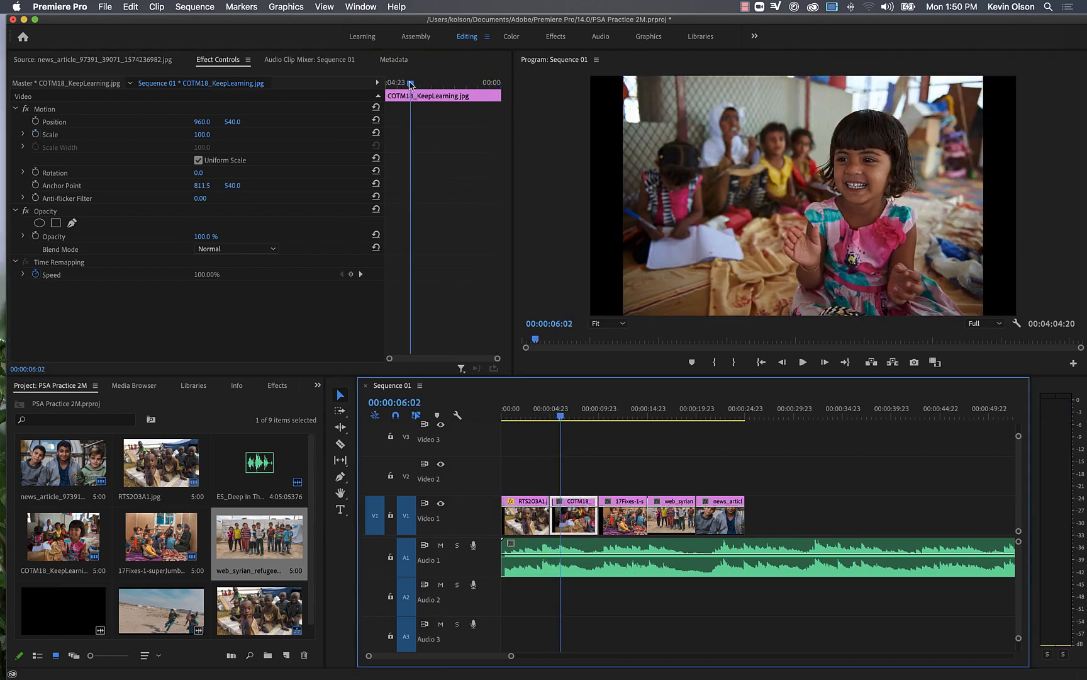
left_click_drag(410, 84, 407, 87)
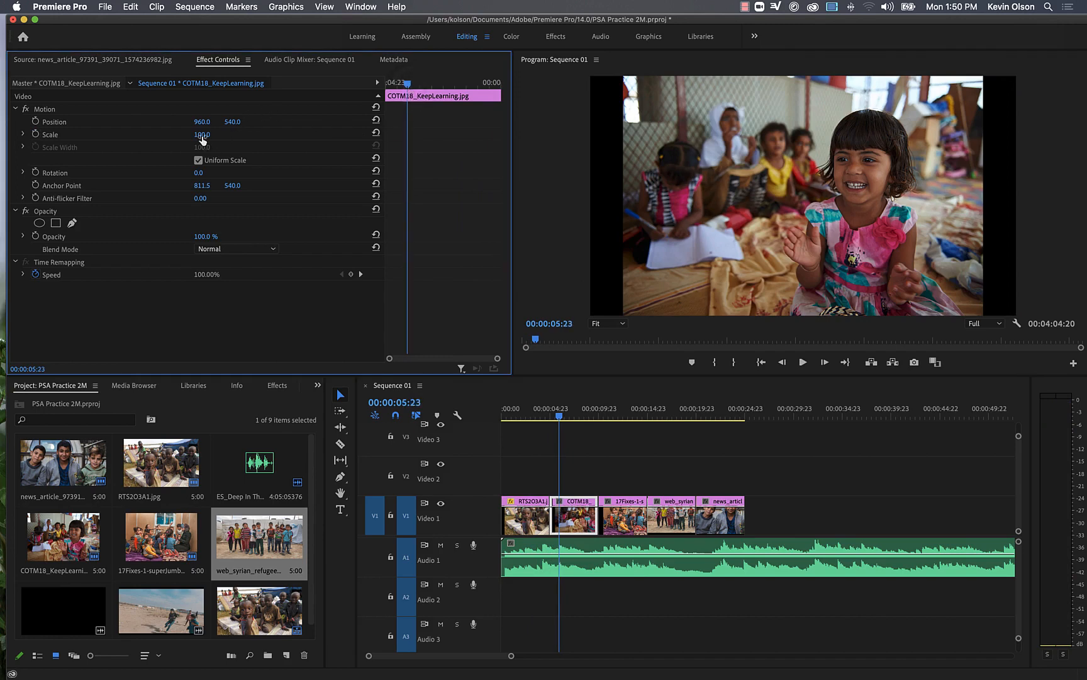
left_click_drag(202, 135, 214, 134)
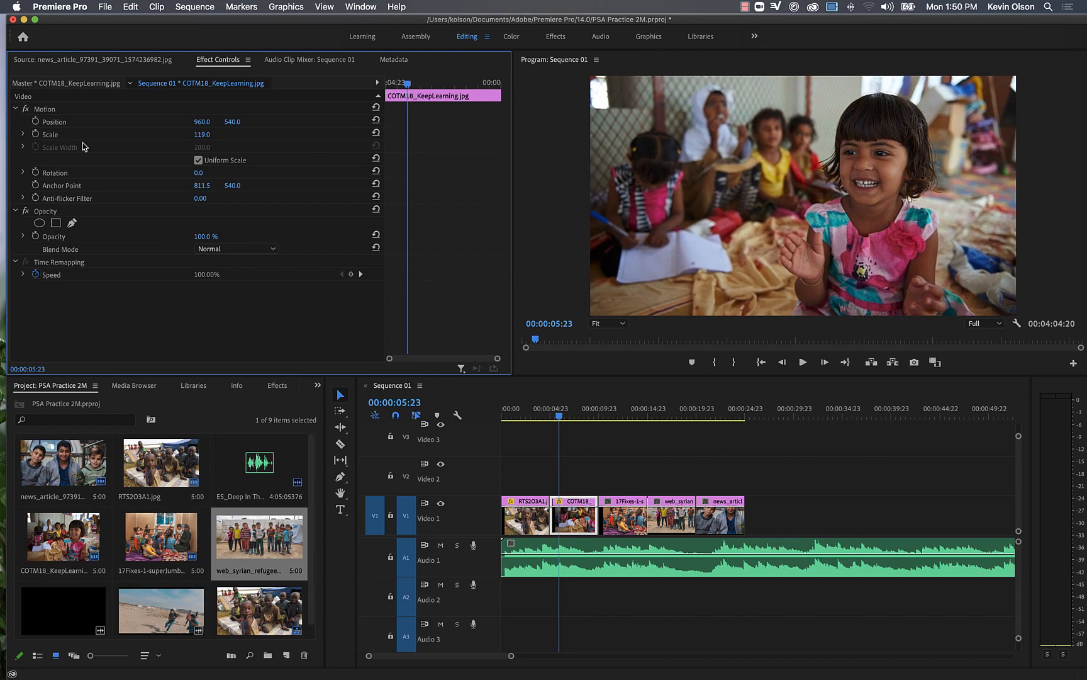
left_click(35, 134)
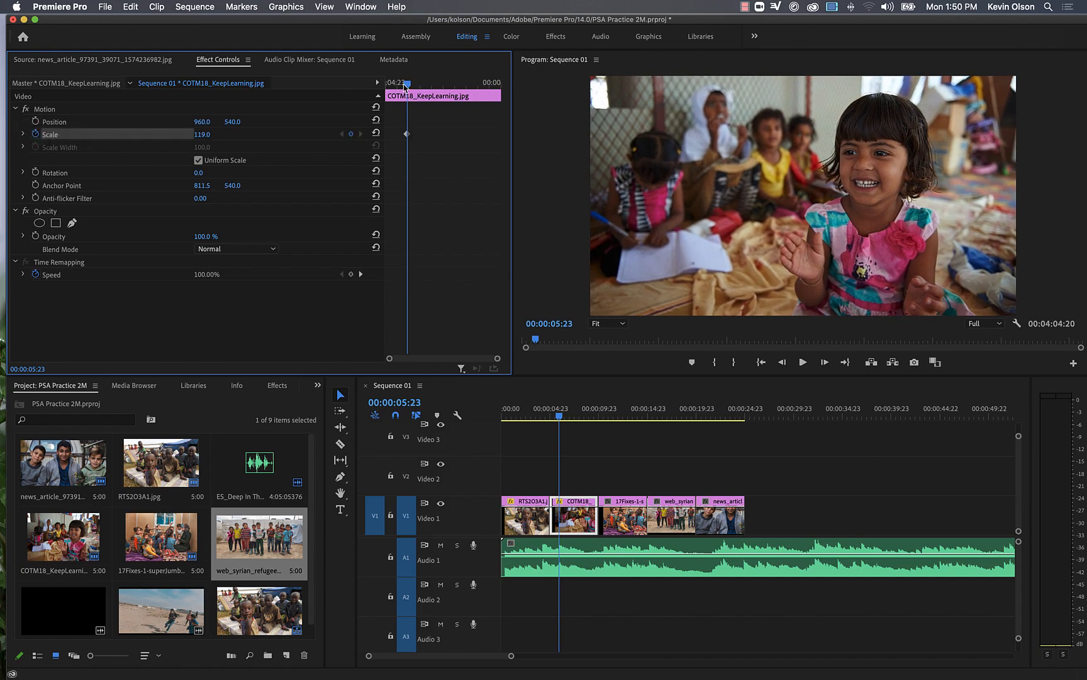
- Add a Scale keyframe of 129 at 00:00:06:23, and spread both keyframes to the start and end of the COTM18_KeepLearning.jpg clip
left_click_drag(407, 84, 431, 91)
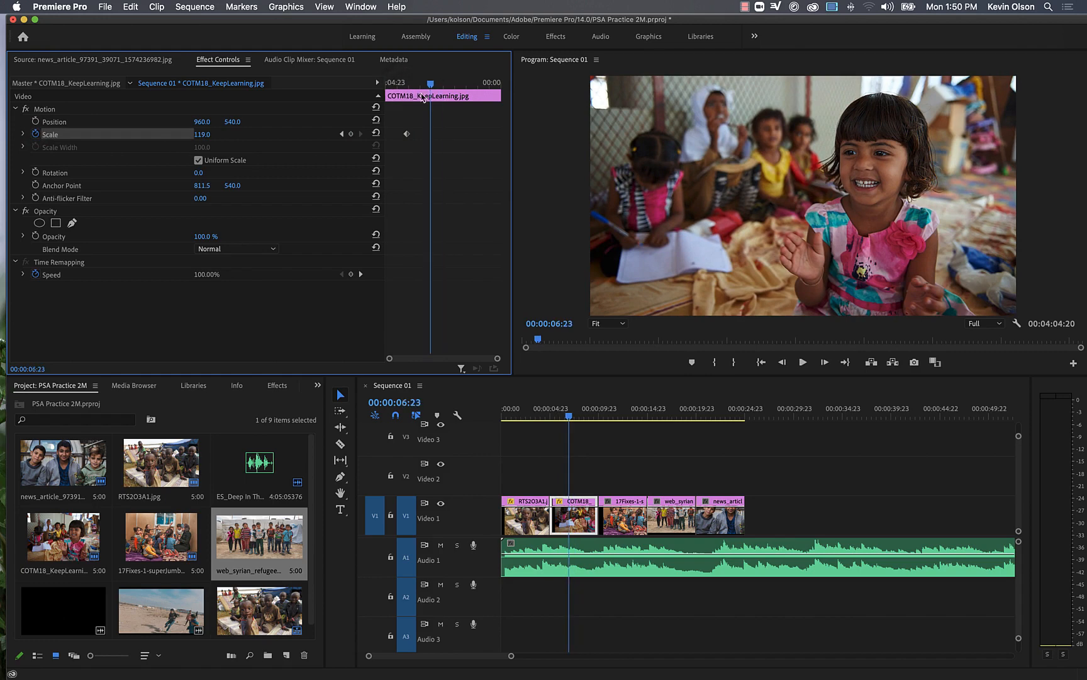
left_click(211, 134)
type("129")
key("Return")
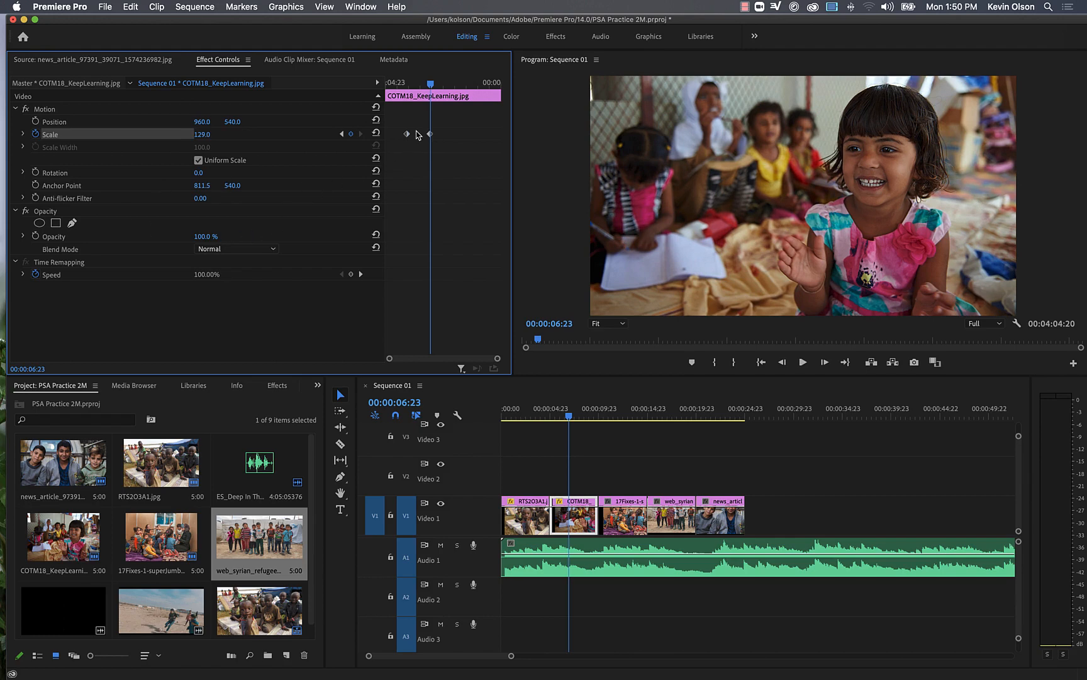
left_click_drag(407, 137, 511, 139)
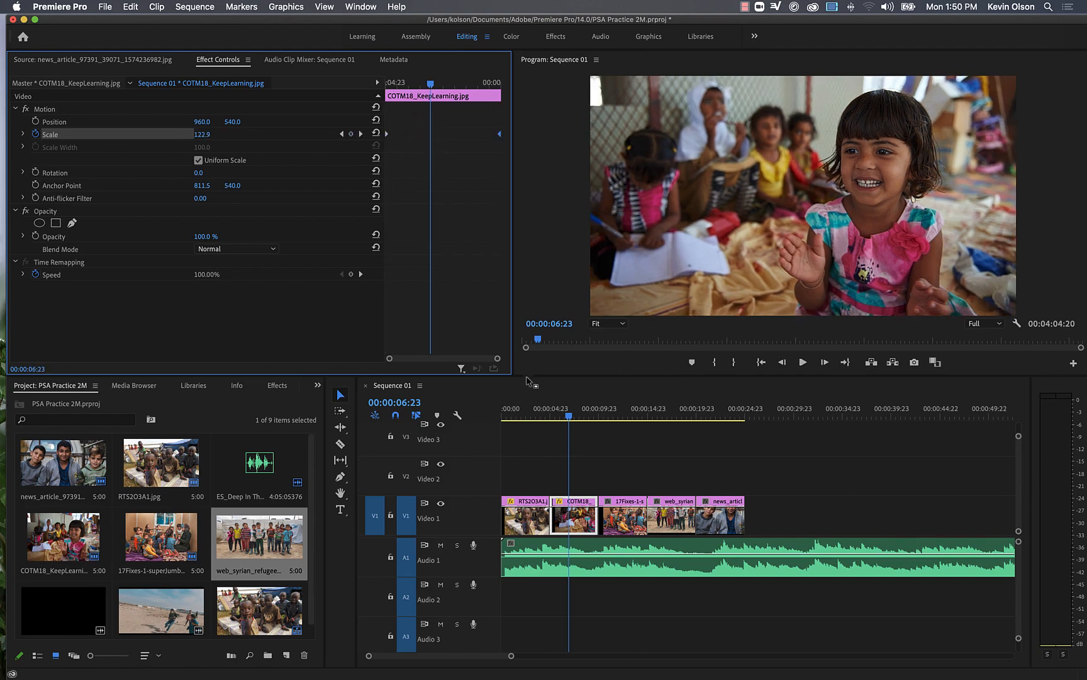
- Play the sequence from 00:00:02:01 across the first two stills, and return to the start of the COTM18_KeepLearning.jpg clip
left_click_drag(569, 417, 522, 420)
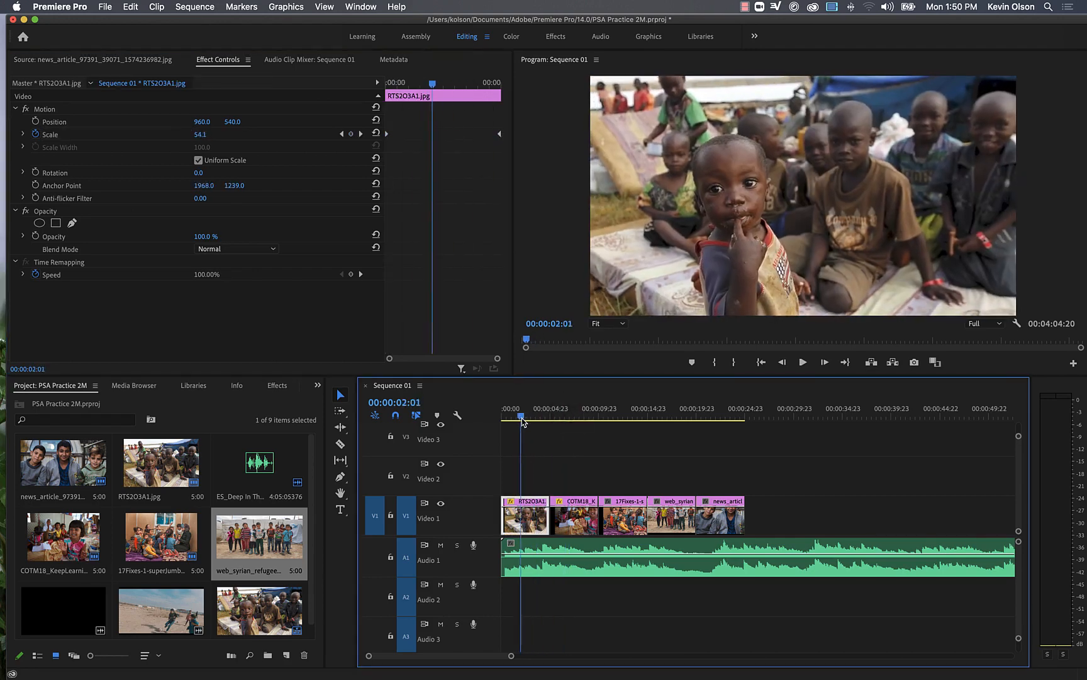
key("space")
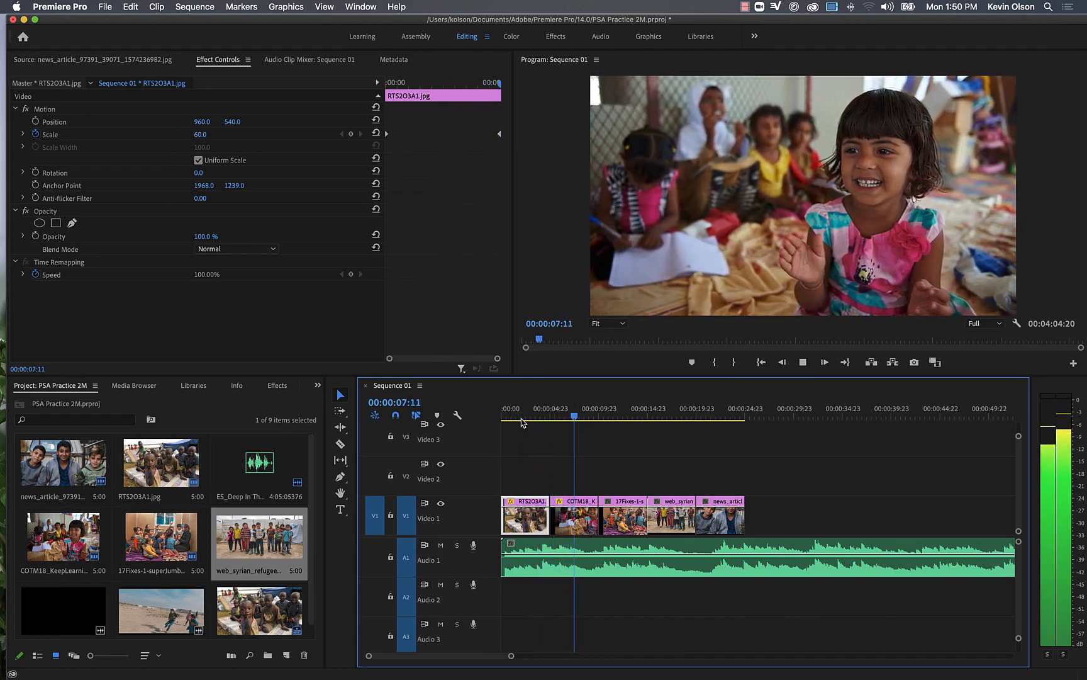
key("space")
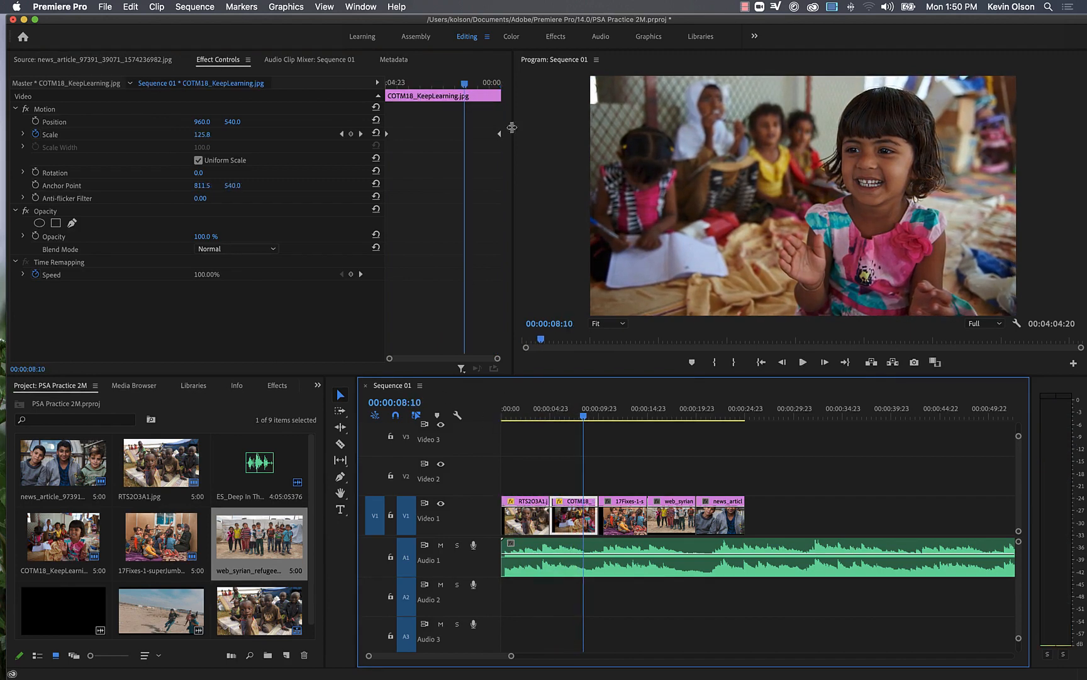
left_click_drag(467, 88, 339, 115)
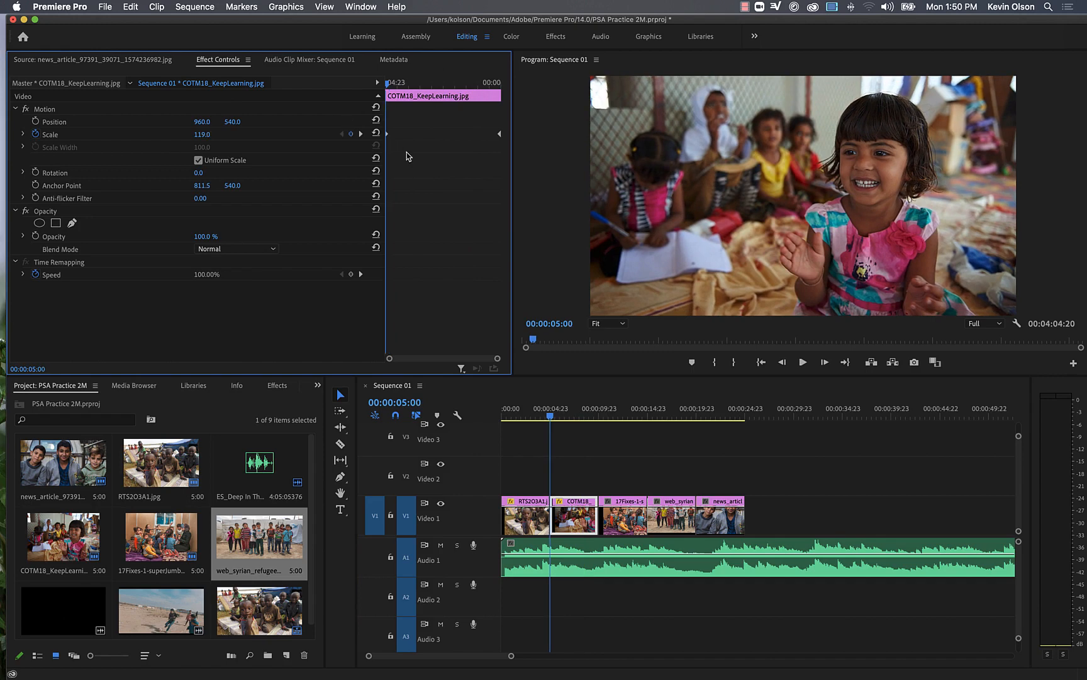
- Swap the RTS2O3A1.jpg clip's Scale keyframes to run from 60 at its start to 50 at its end, and play the sequence from the beginning
left_click(521, 410)
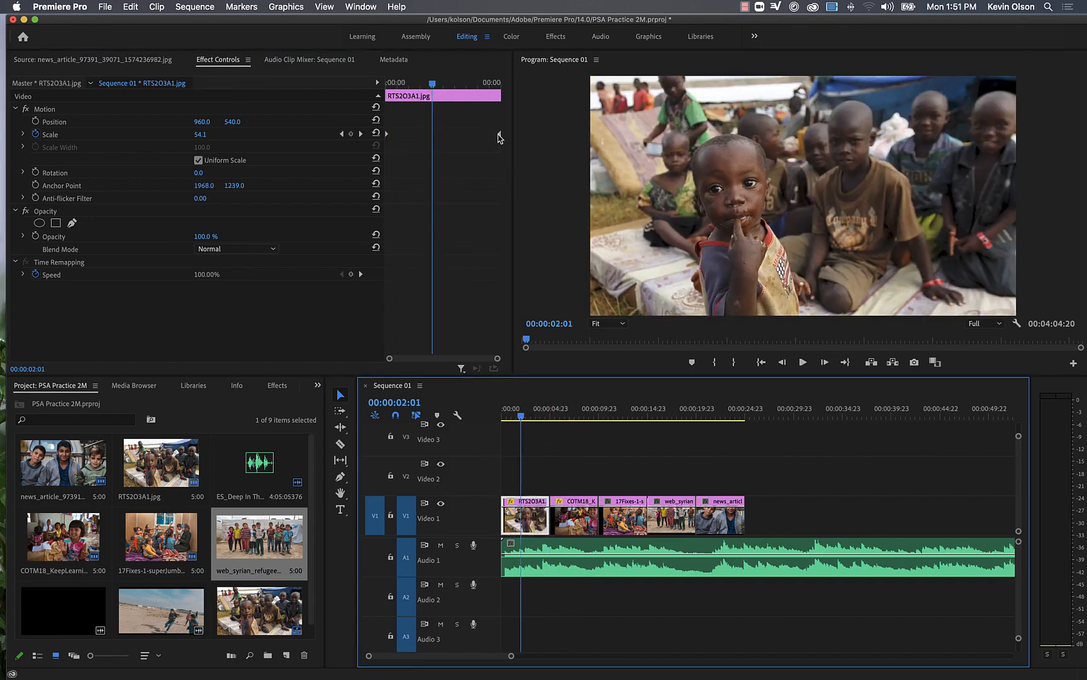
mouse_move(499, 134)
left_mouse_down()
mouse_move(397, 135)
mouse_move(500, 135)
left_mouse_up()
left_click_drag(420, 135, 383, 136)
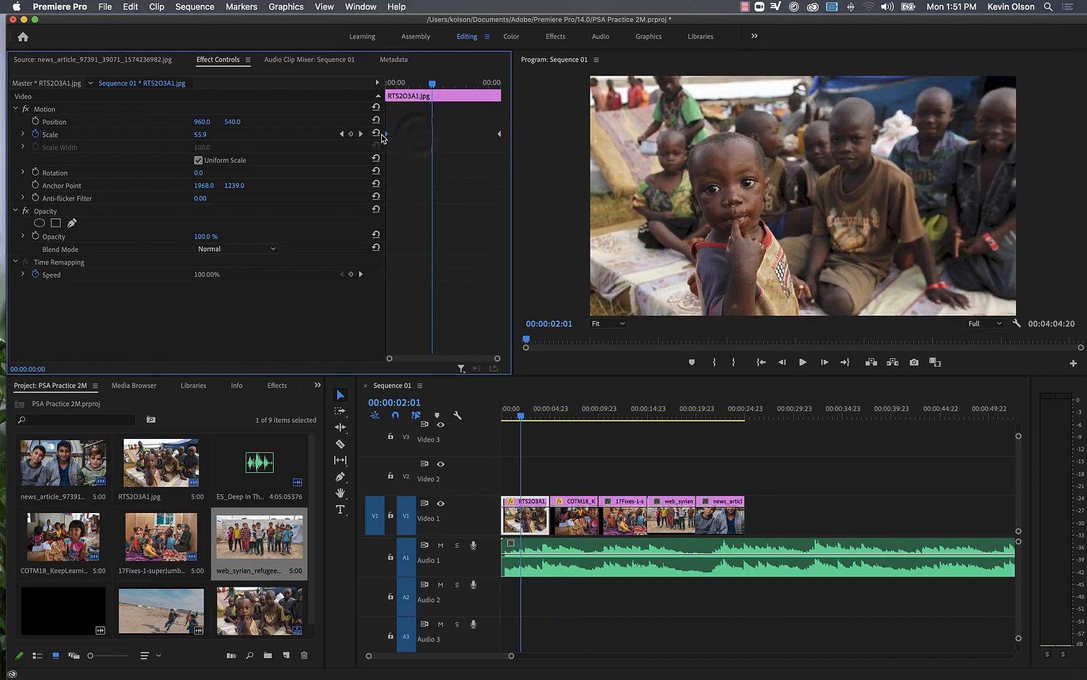
key("Home")
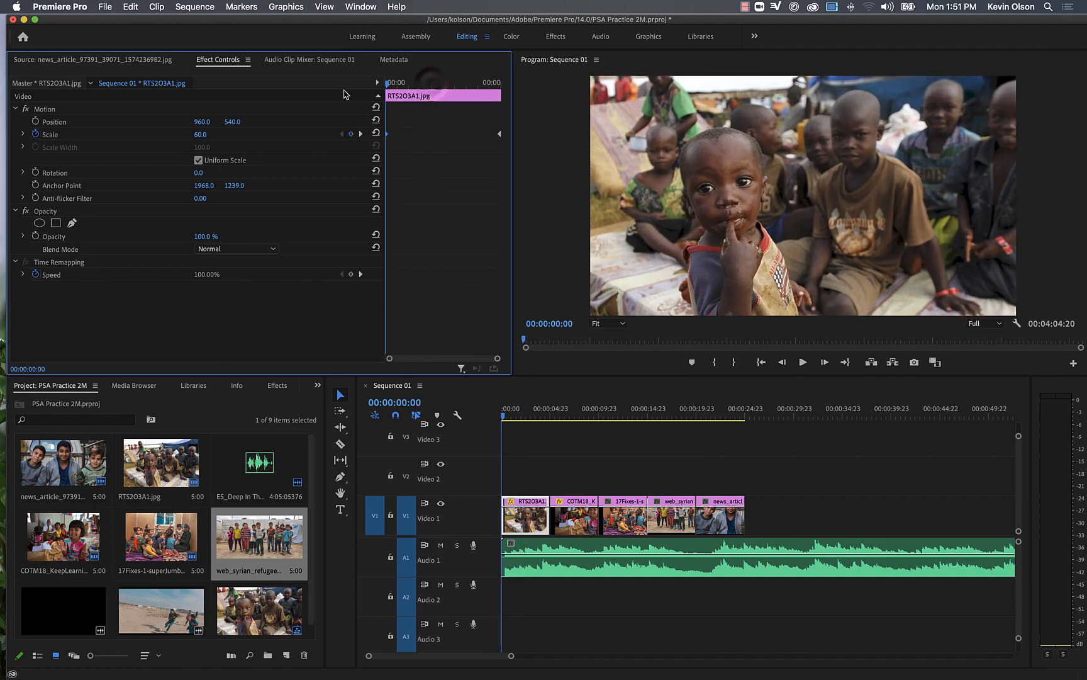
key("space")
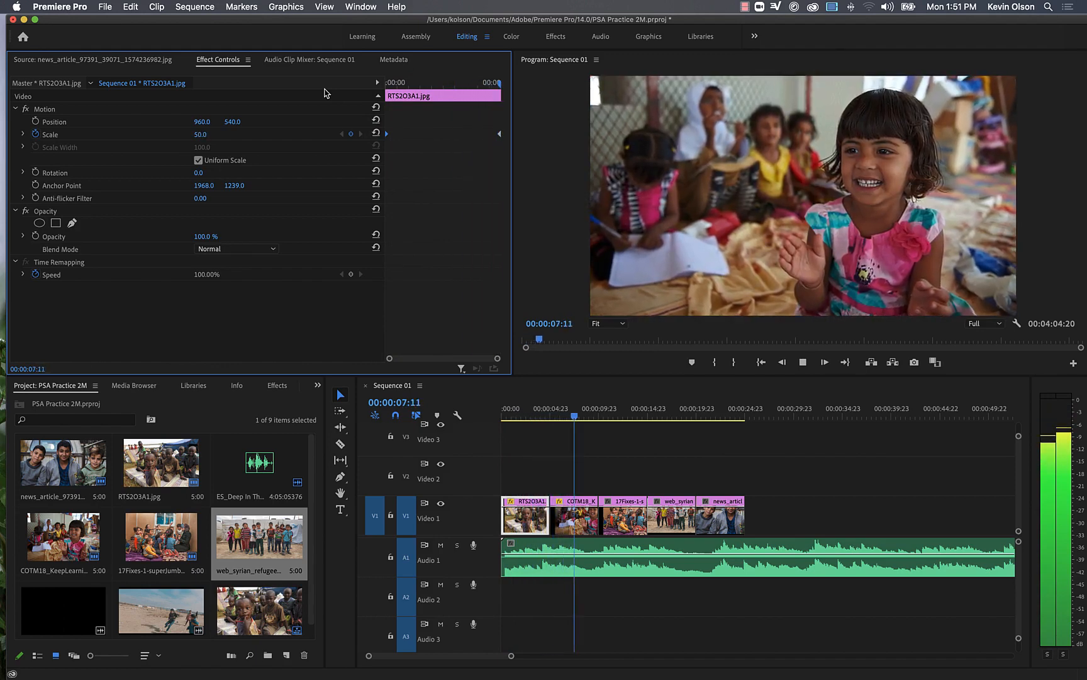
- Turn on Position animation for the COTM18_KeepLearning.jpg clip with a keyframe at its start, 00:00:05:00
key("space")
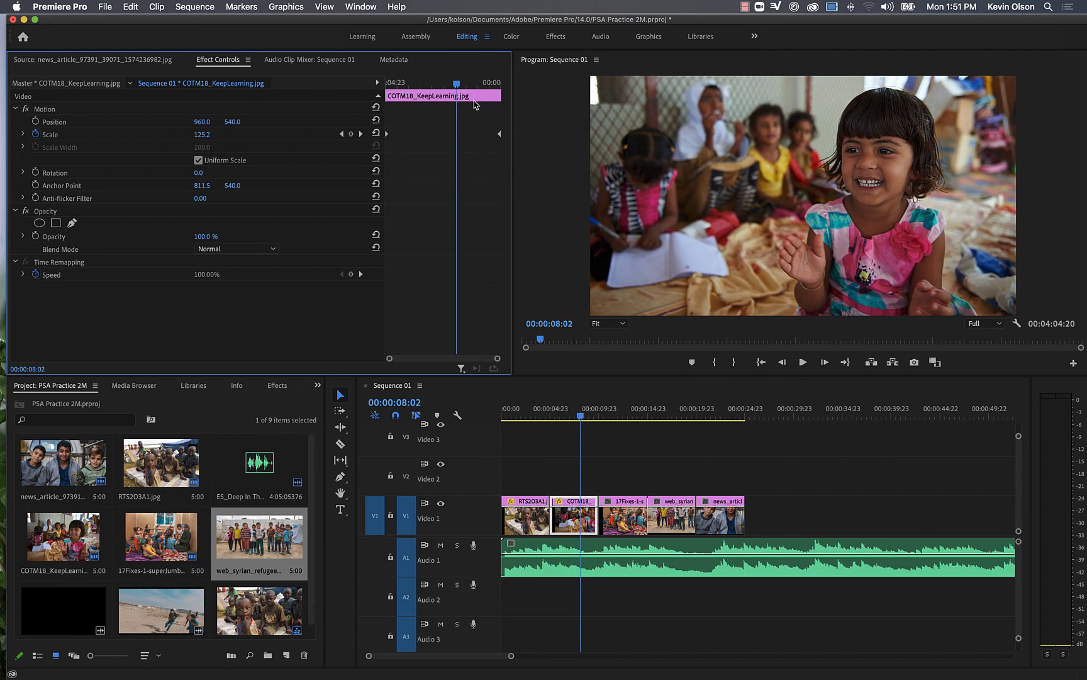
left_click(342, 134)
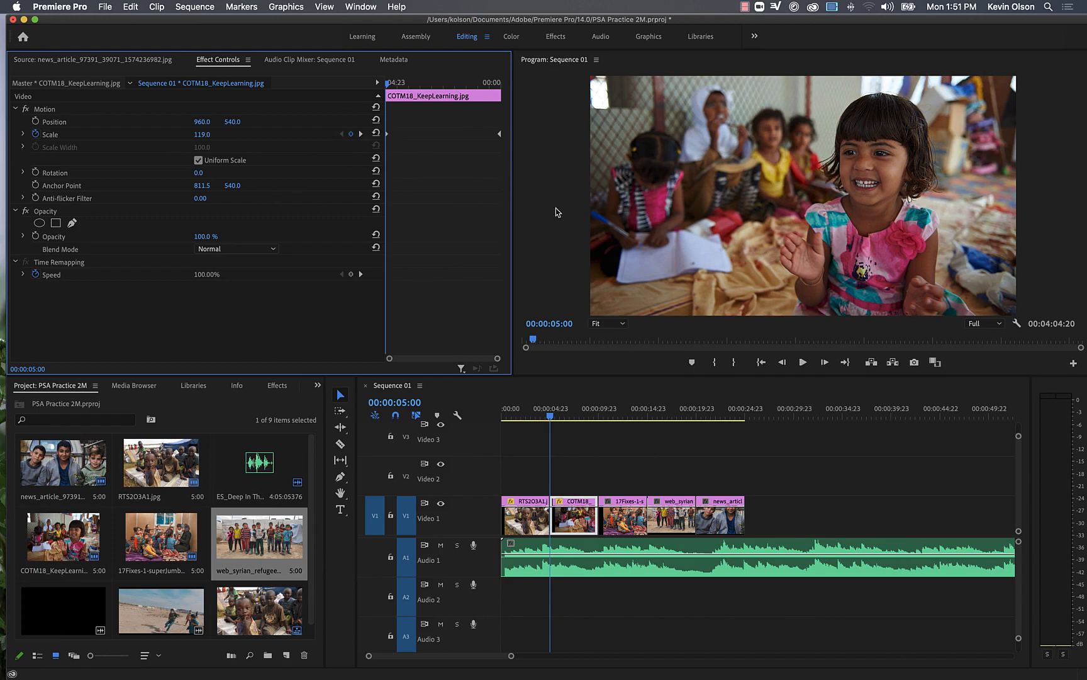
left_click(35, 121)
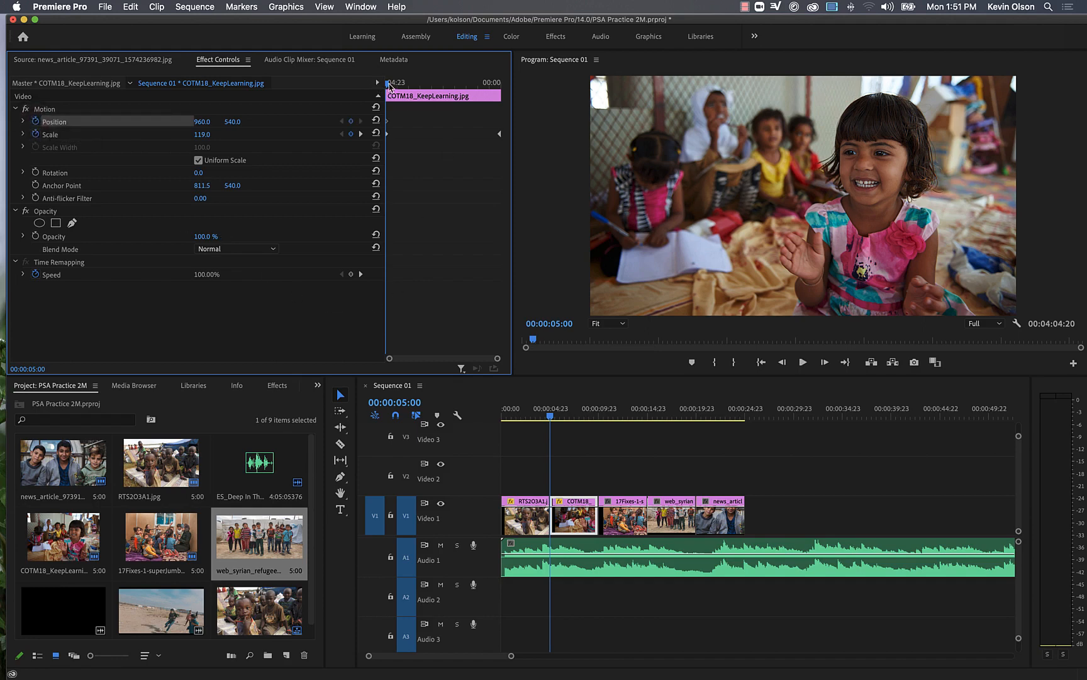
- Add a Position keyframe of 890, 602 at 00:00:09:06 in the COTM18_KeepLearning.jpg clip, and move it to the clip's end
left_click_drag(388, 86, 499, 97)
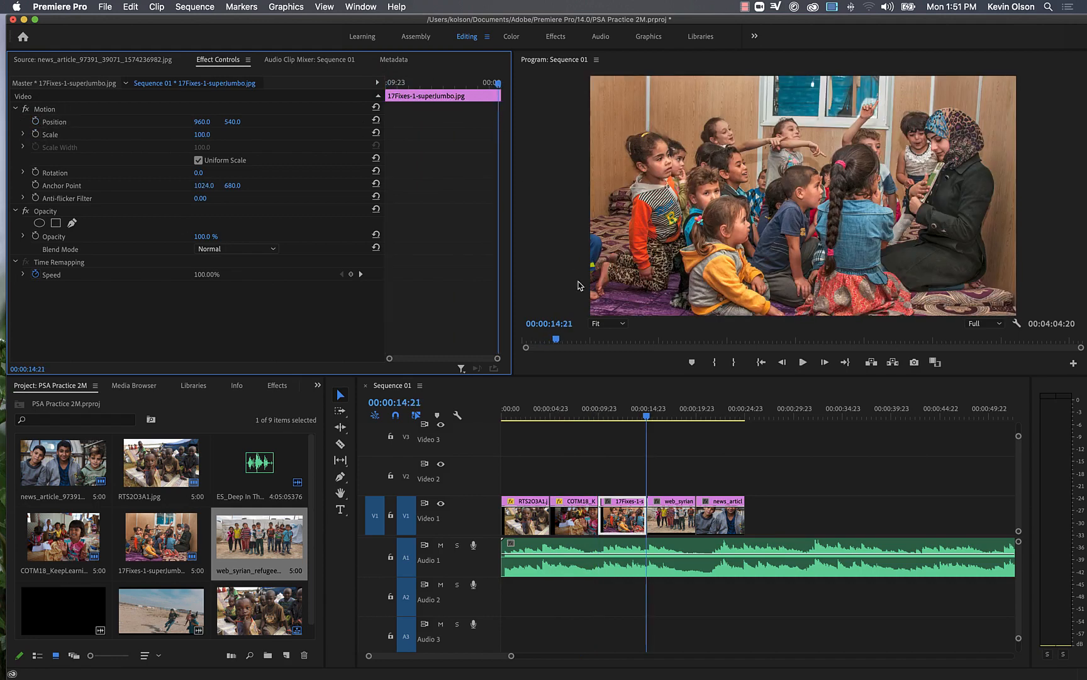
left_click(574, 526)
left_click_drag(602, 417, 590, 420)
left_click_drag(232, 122, 272, 122)
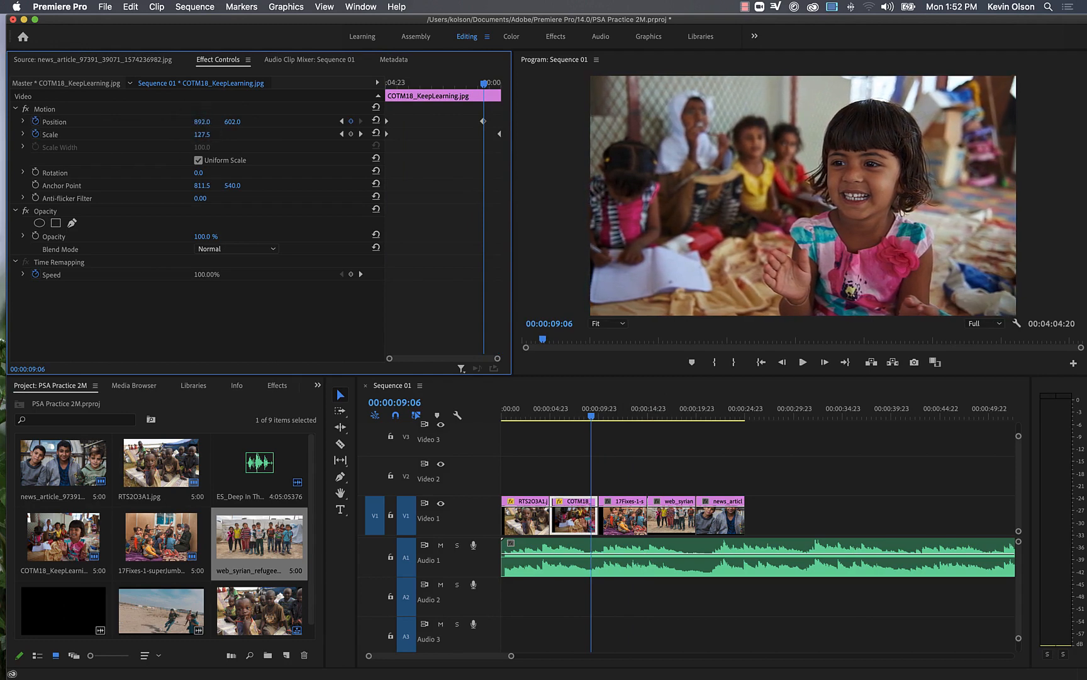
left_click_drag(202, 121, 202, 121)
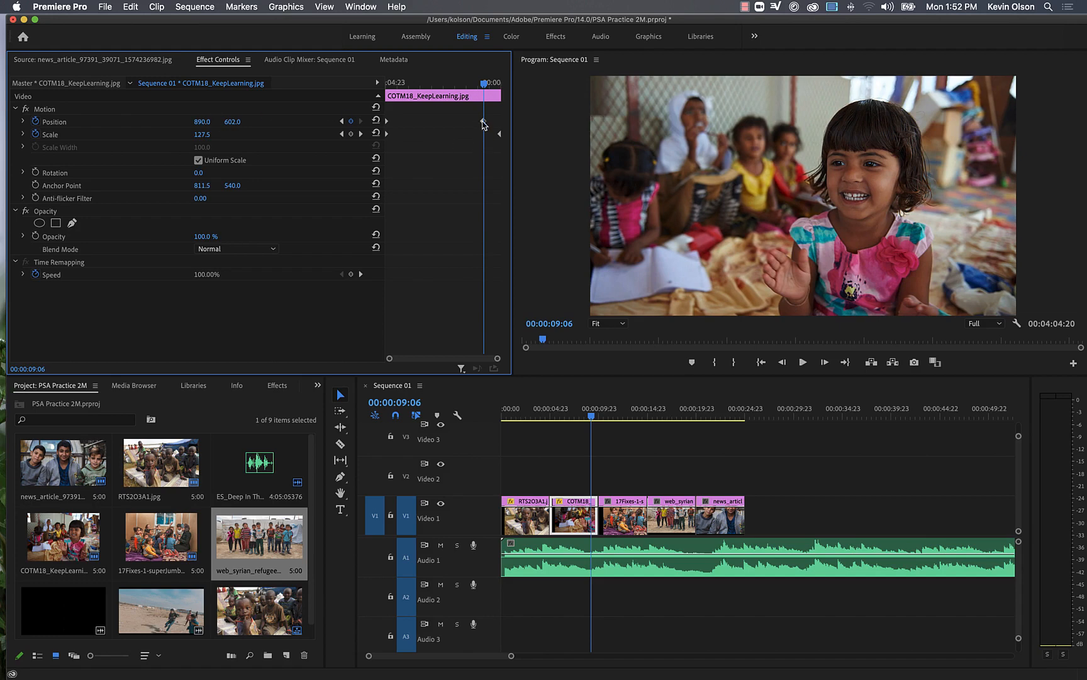
left_click_drag(484, 121, 372, 88)
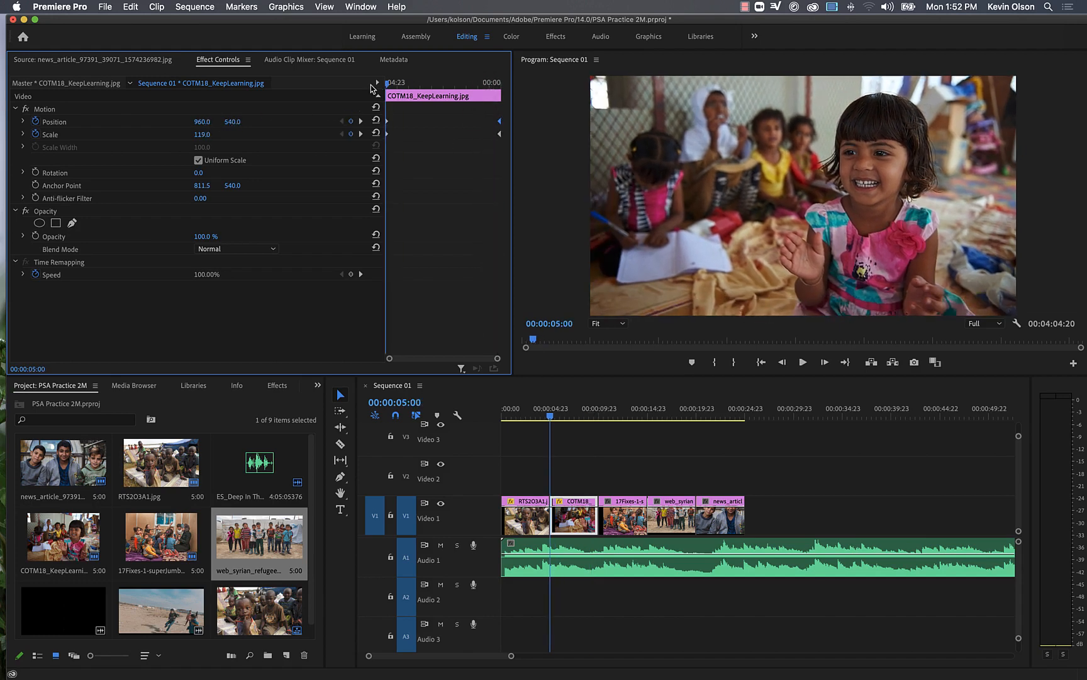
- Play the COTM18_KeepLearning.jpg clip from its start to check the combined Position and Scale movement
key("space")
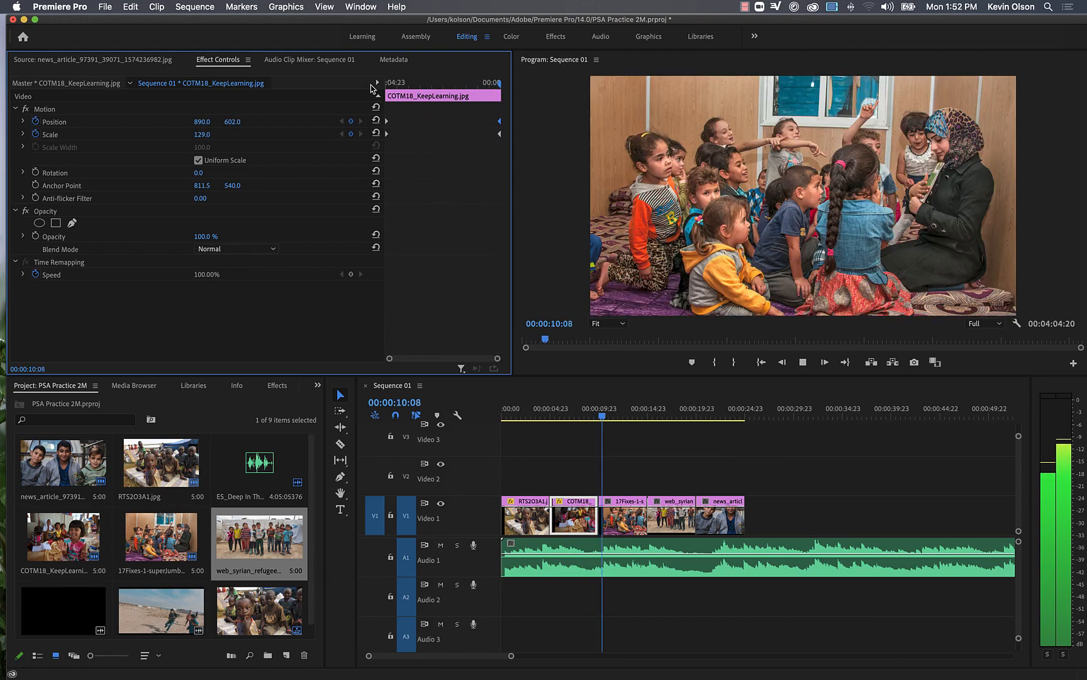
key("space")
left_click_drag(394, 83, 384, 84)
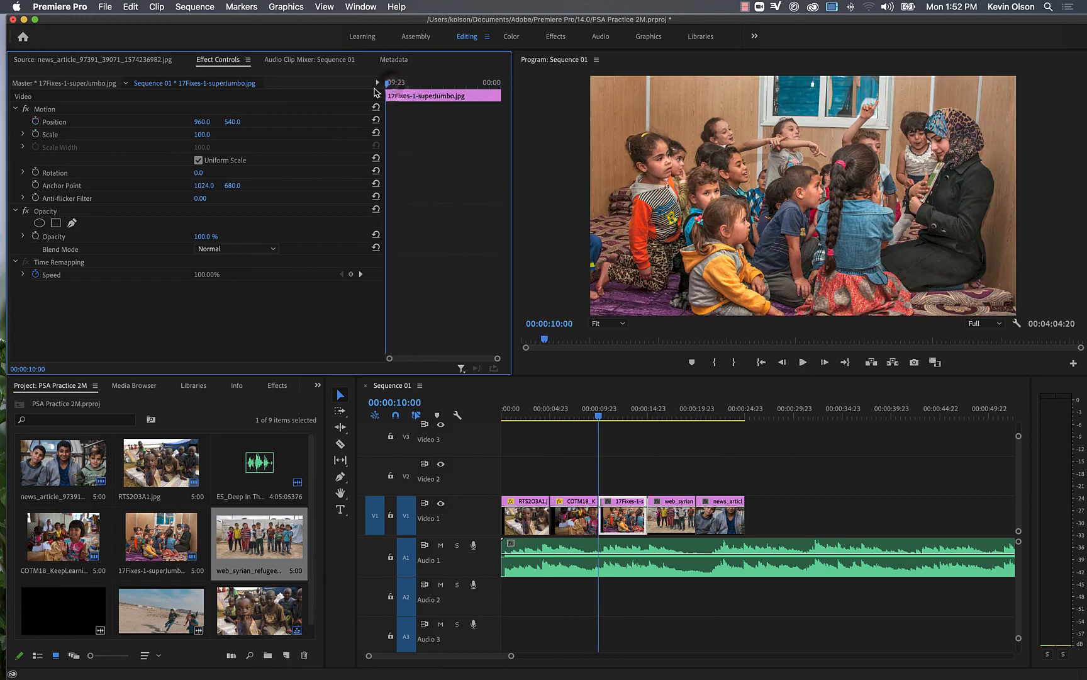
- Switch to the Effects workspace and apply the Gaussian Blur video effect to the COTM18_KeepLearning.jpg clip
left_click_drag(597, 410, 578, 410)
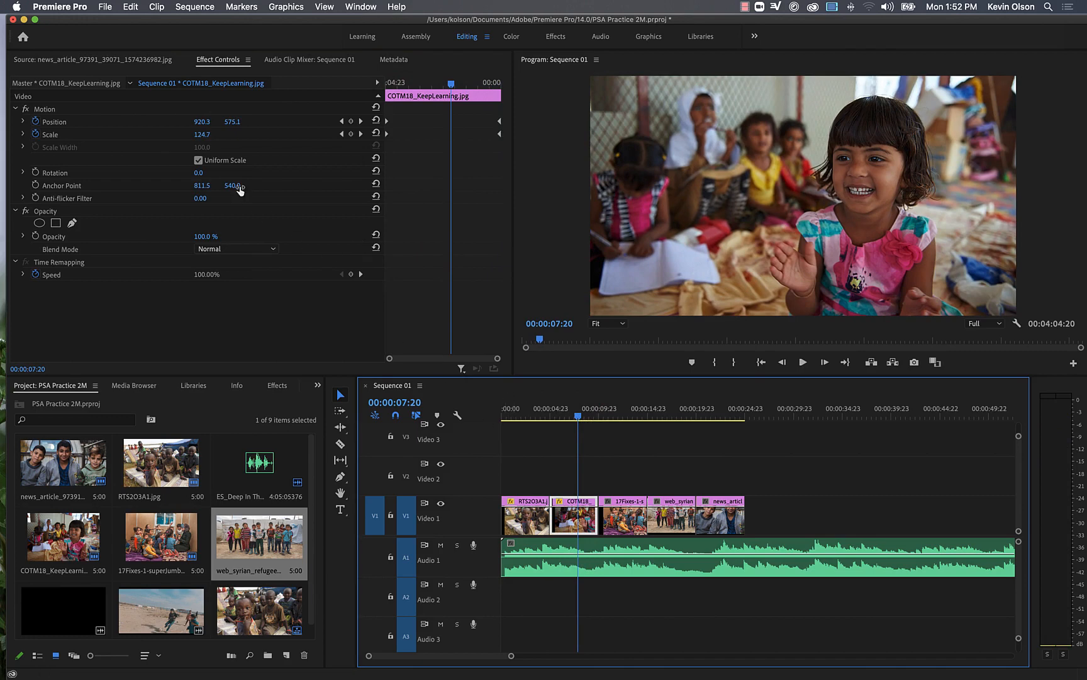
left_click(556, 37)
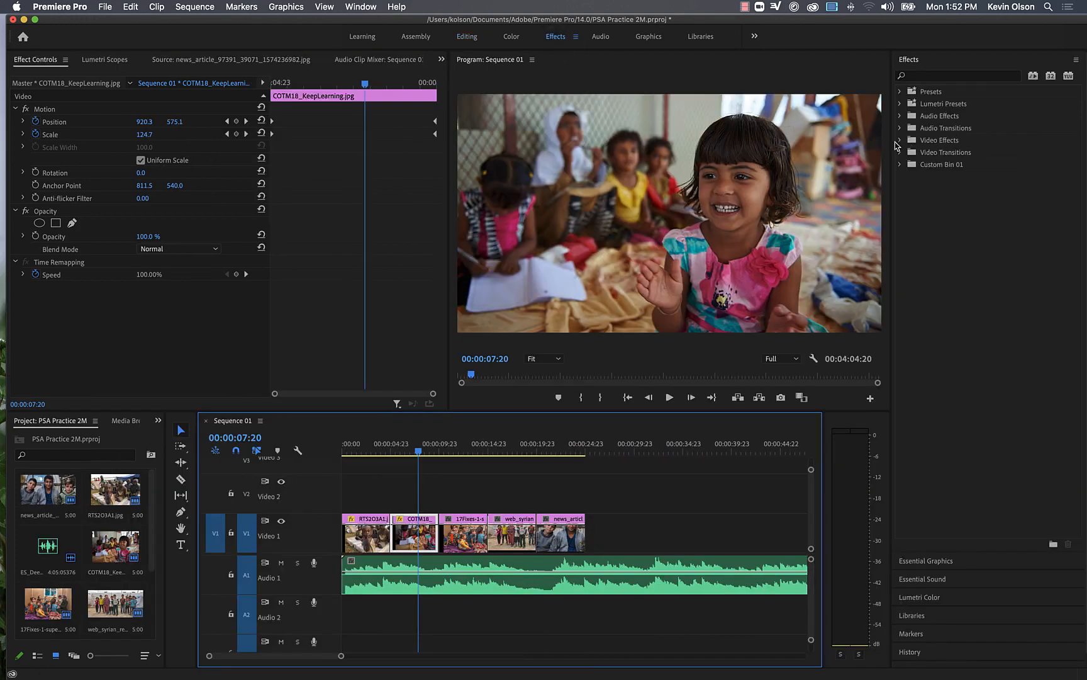
left_click(901, 140)
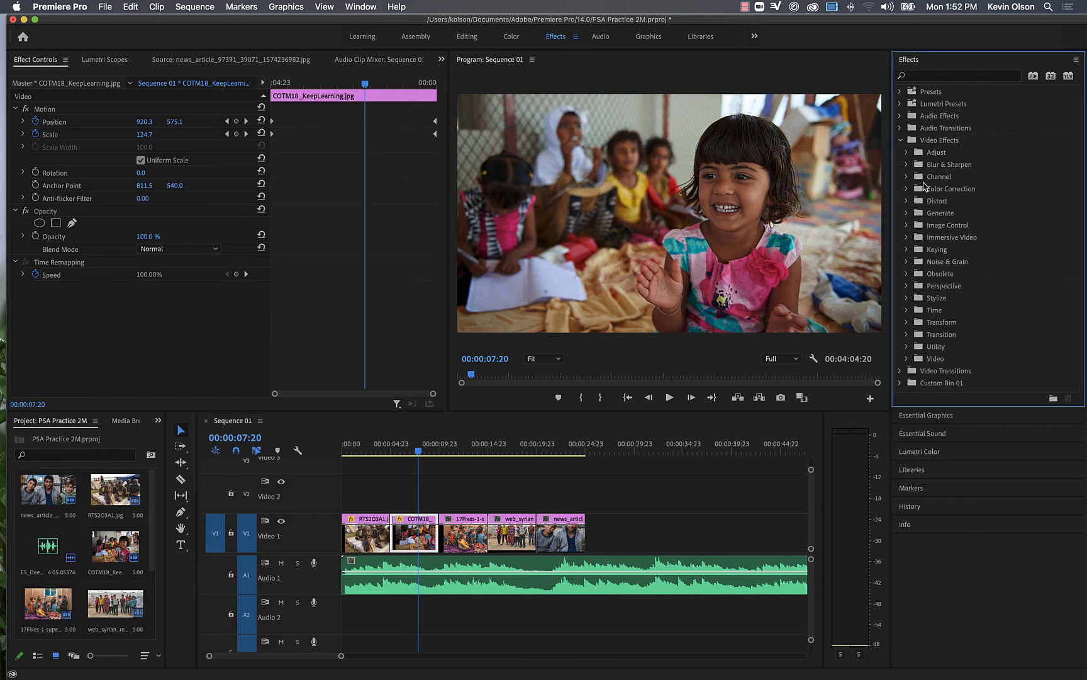
left_click(907, 165)
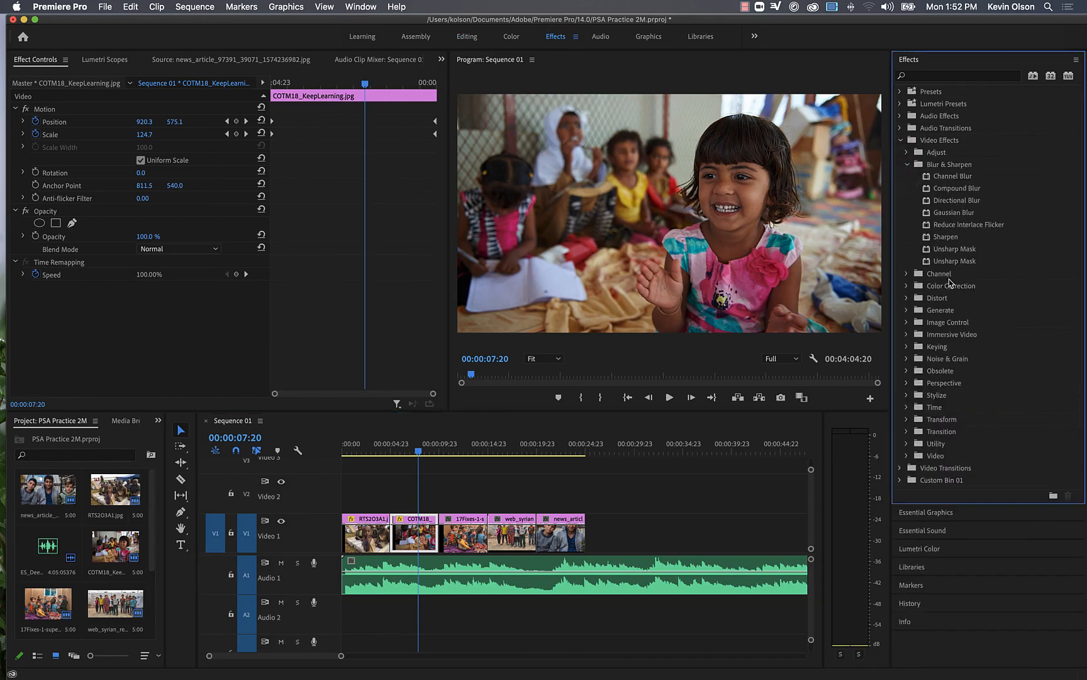
left_click_drag(947, 216, 412, 536)
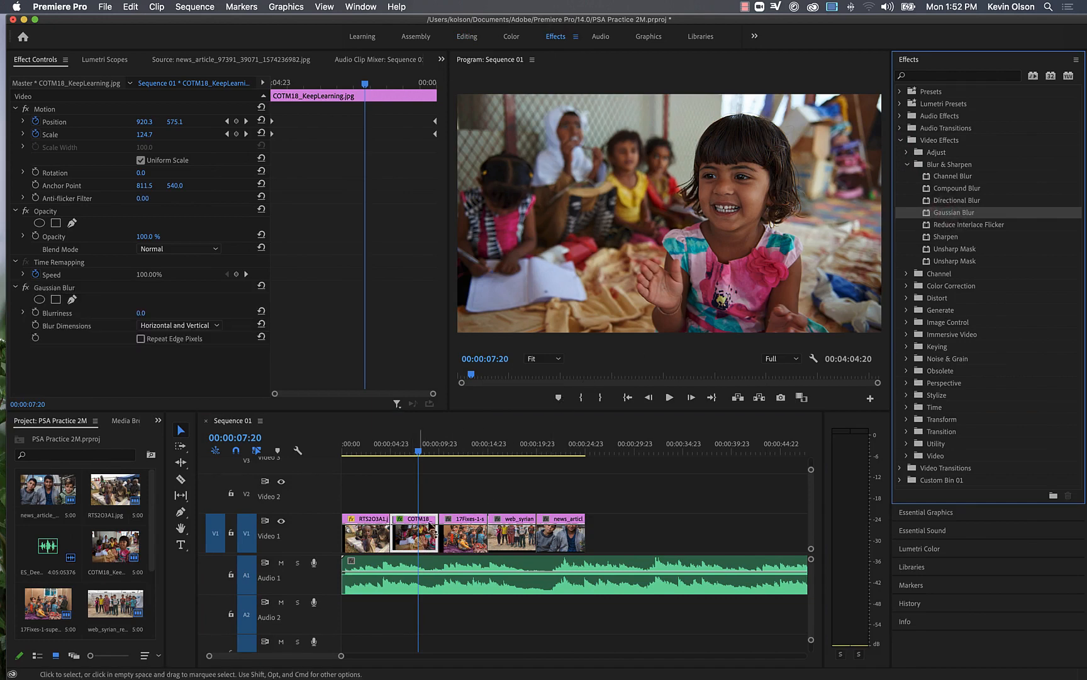
- Turn on Blurriness animation for the Gaussian Blur with a keyframe of 0 at 00:00:09:02
left_click_drag(417, 453, 415, 453)
left_click(57, 290)
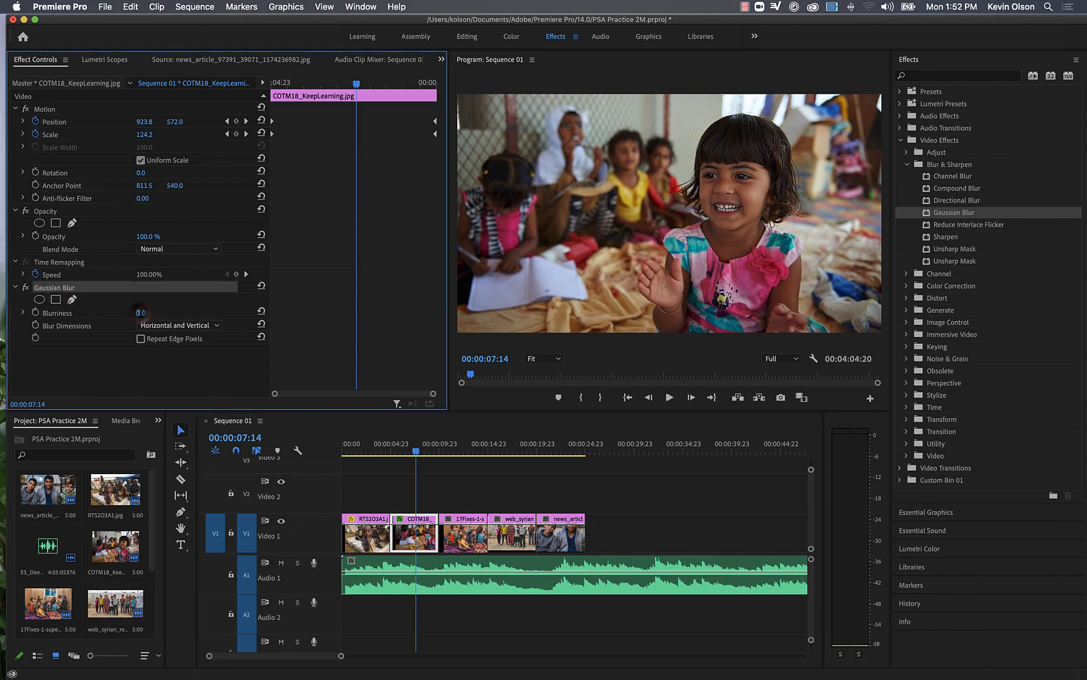
mouse_move(140, 312)
left_mouse_down()
mouse_move(327, 312)
mouse_move(140, 312)
left_mouse_up()
left_click_drag(351, 88, 273, 88)
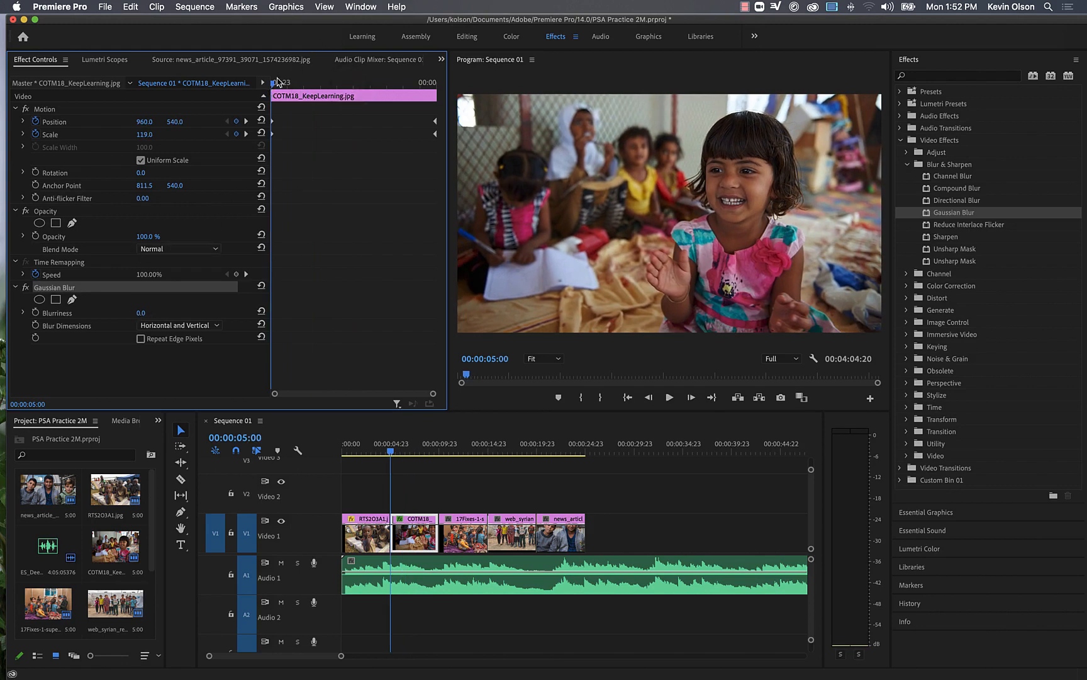
left_click_drag(274, 86, 315, 101)
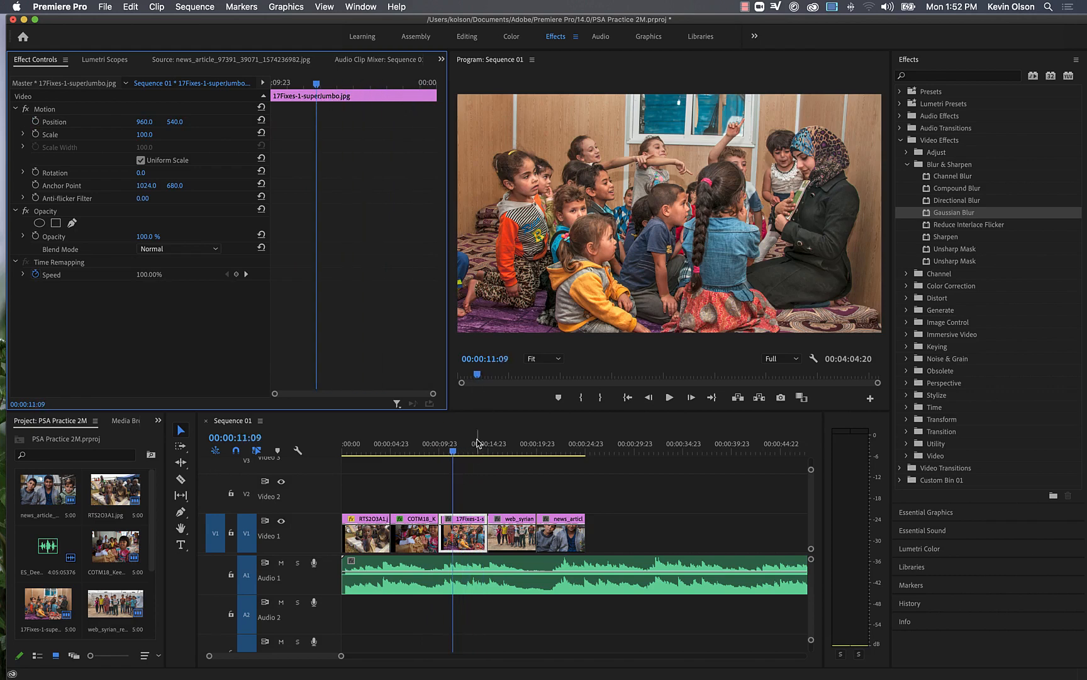
left_click(433, 448)
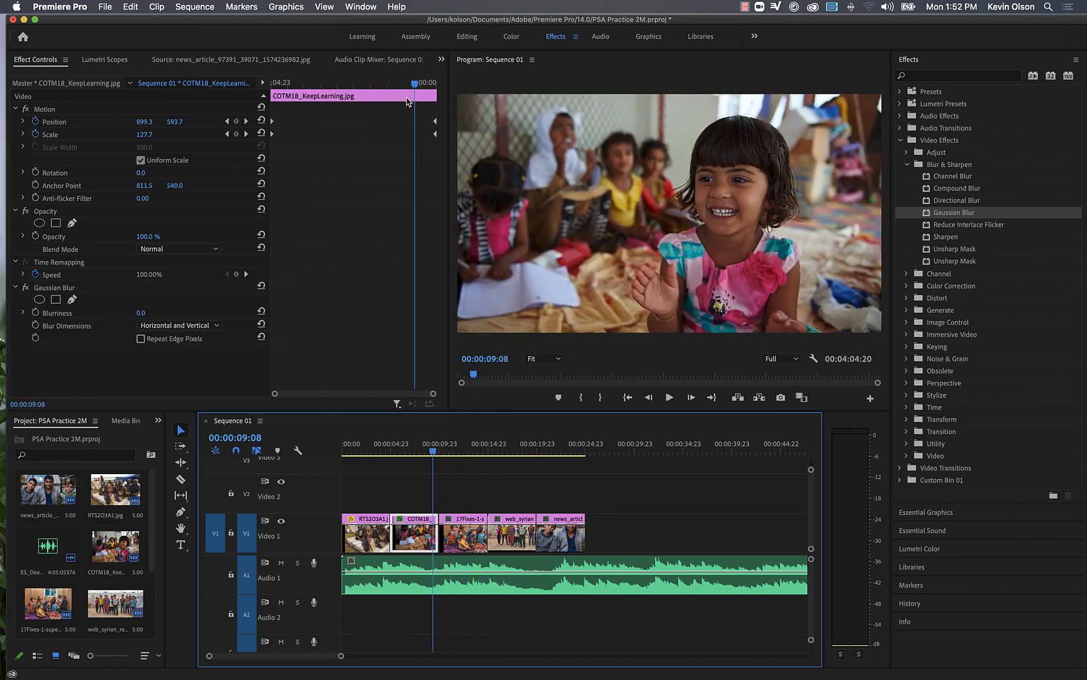
left_click_drag(415, 89, 406, 89)
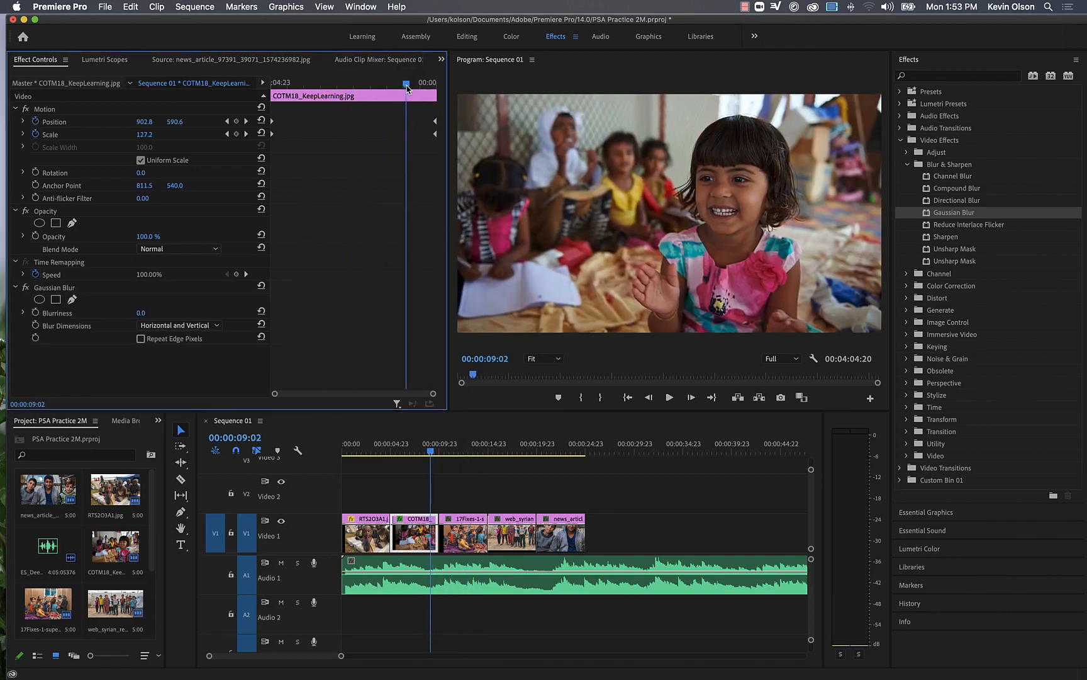
left_click(35, 313)
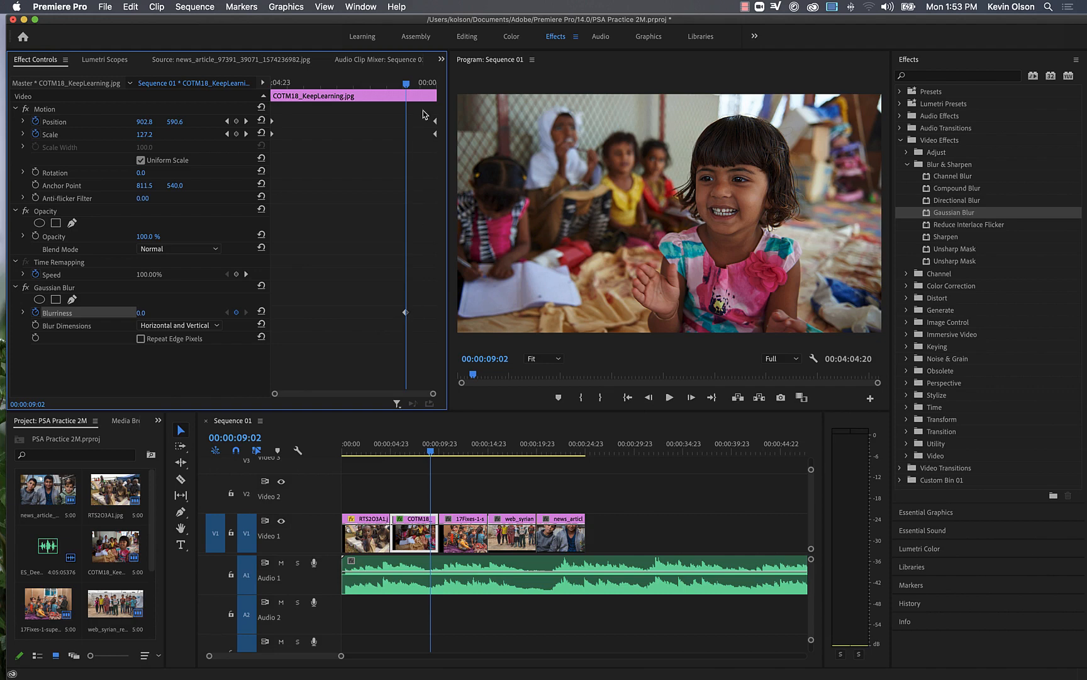
- Add a Blurriness keyframe of 100 at 00:00:09:12, and move it to the end of the COTM18_KeepLearning.jpg clip
left_click_drag(408, 87, 420, 87)
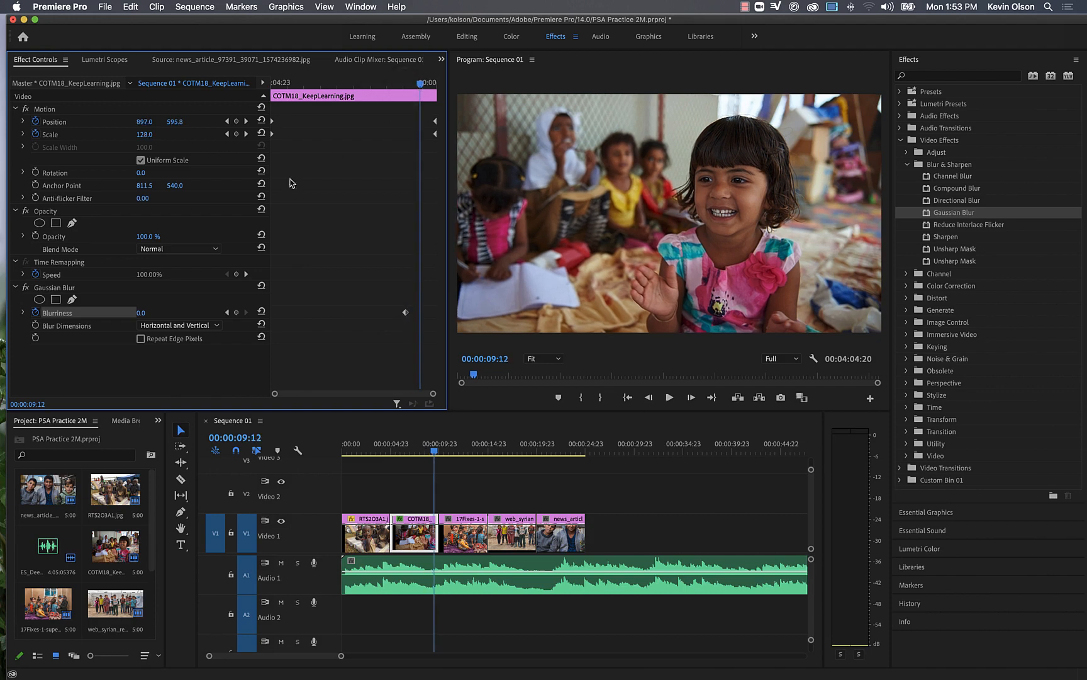
left_click_drag(142, 316, 206, 316)
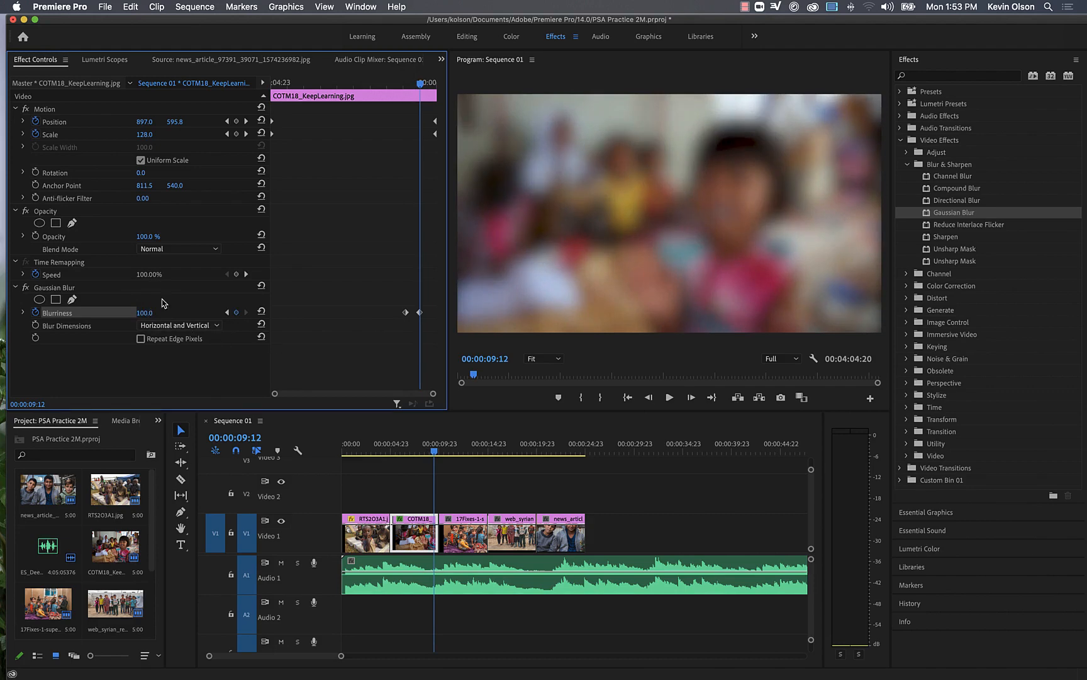
left_click_drag(419, 314, 434, 318)
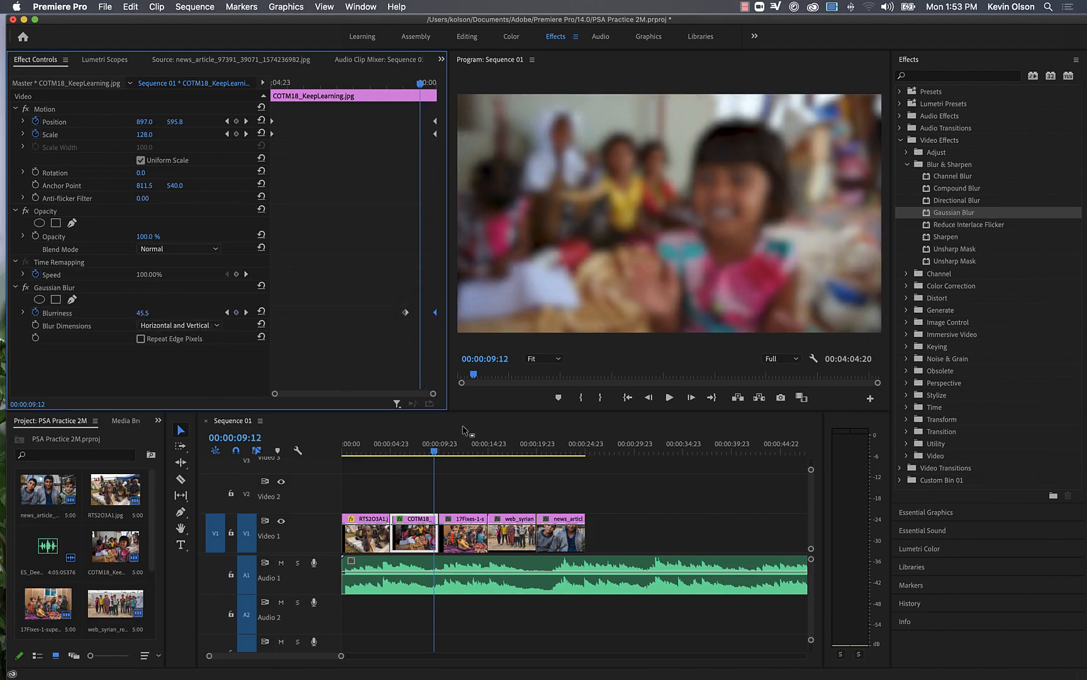
- Play the COTM18_KeepLearning.jpg clip from its start to check the closing blur, and return to 00:00:07:14
left_click_drag(421, 87, 255, 90)
key("space")
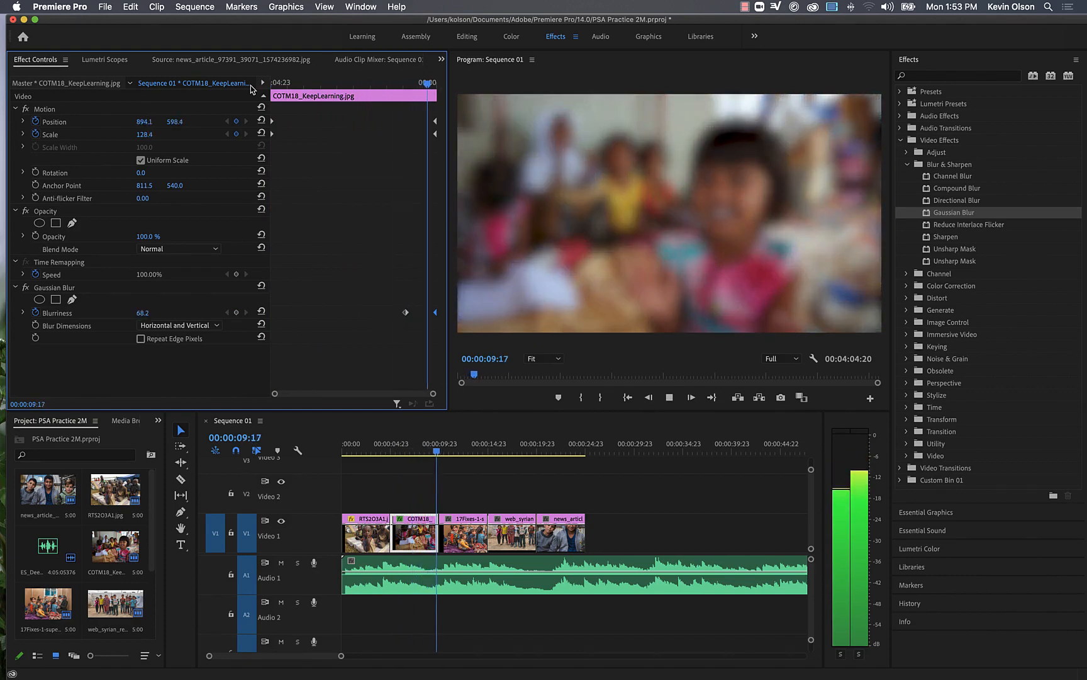
key("space")
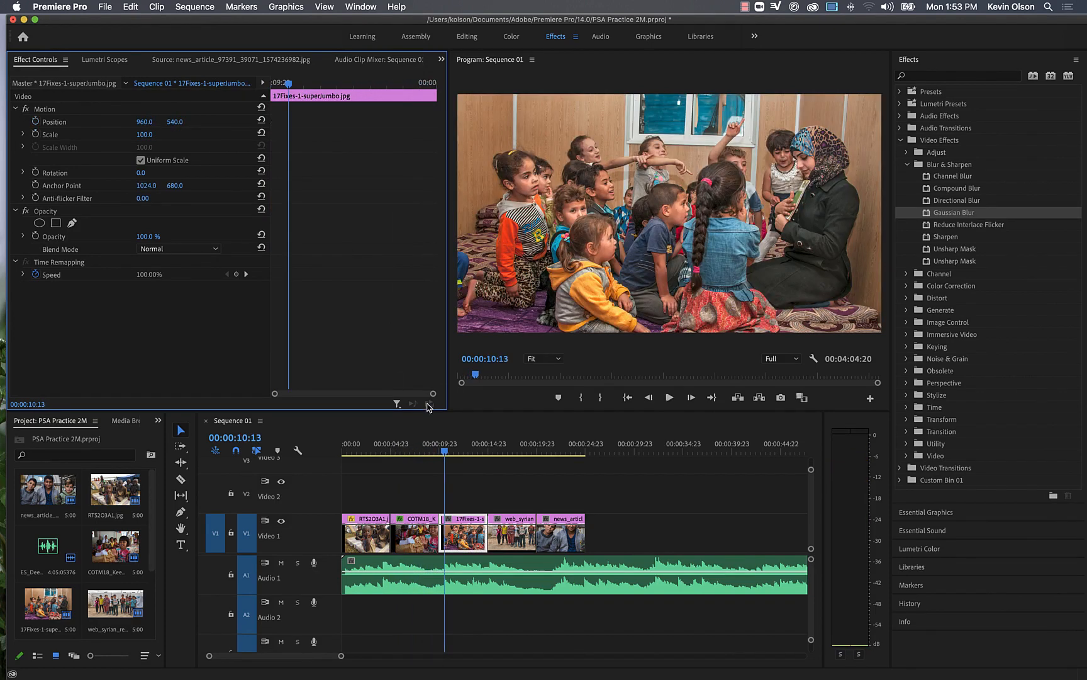
left_click_drag(450, 451, 416, 450)
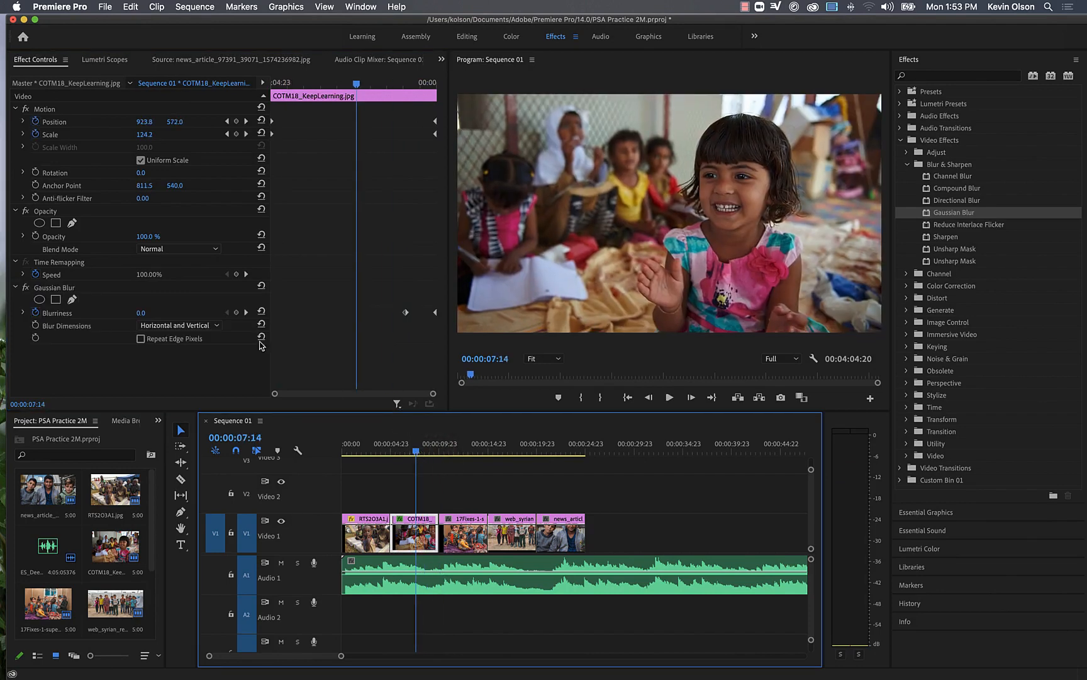
- Apply the Lumetri Color effect from the Color Correction group to the COTM18_KeepLearning.jpg clip
left_click(42, 213)
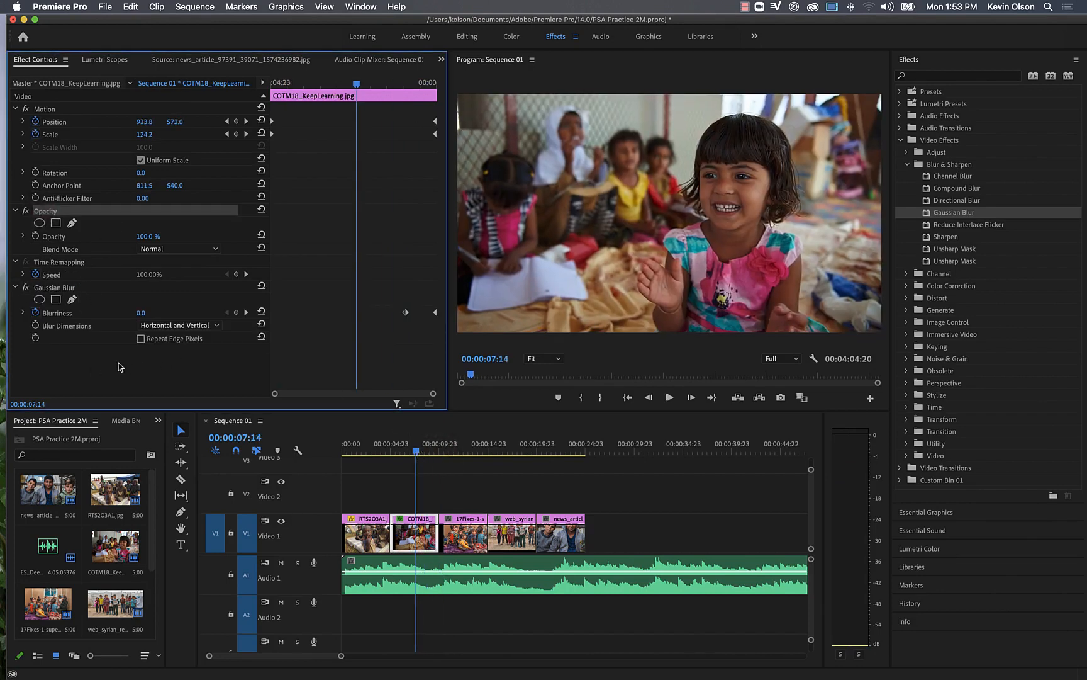
left_click(906, 166)
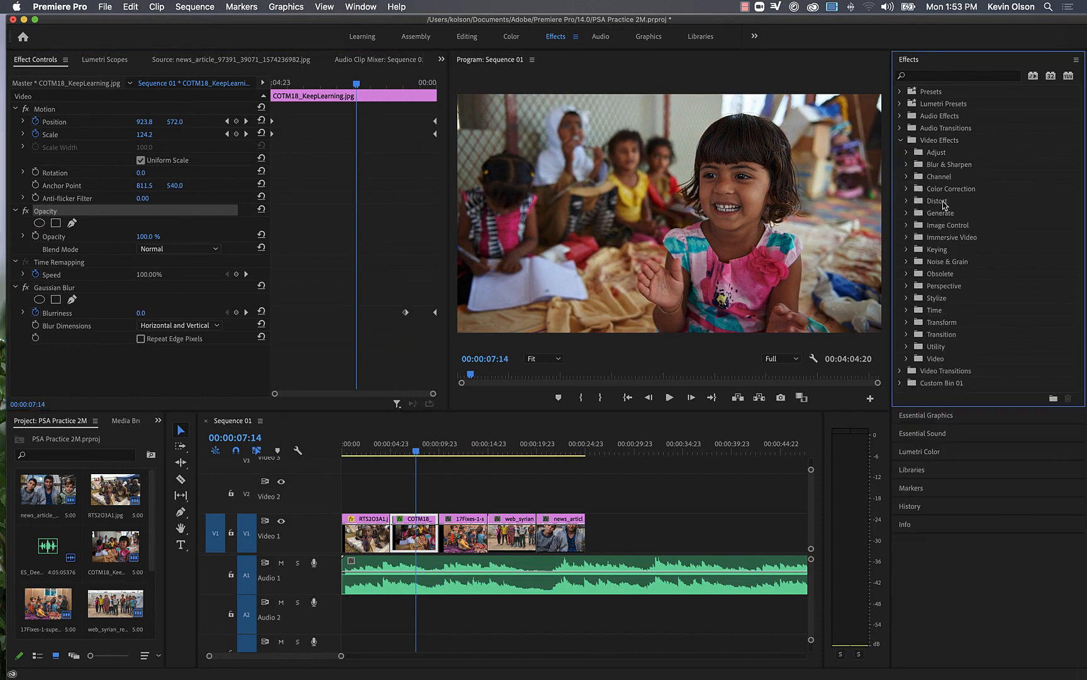
left_click(947, 190)
left_click(907, 189)
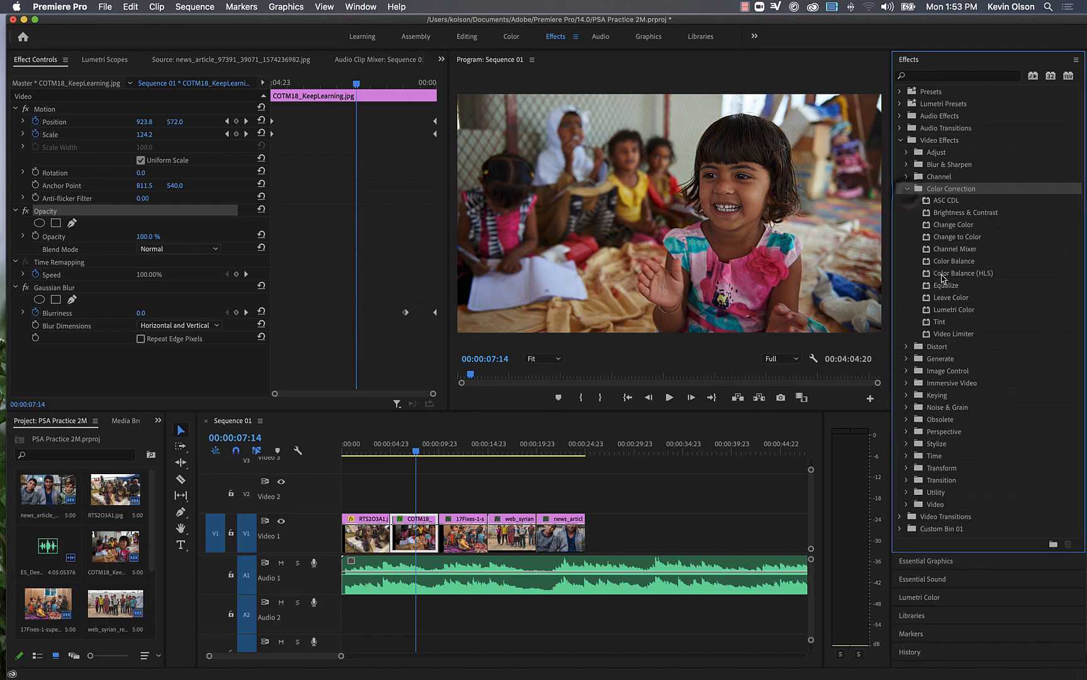
left_click_drag(947, 309, 420, 542)
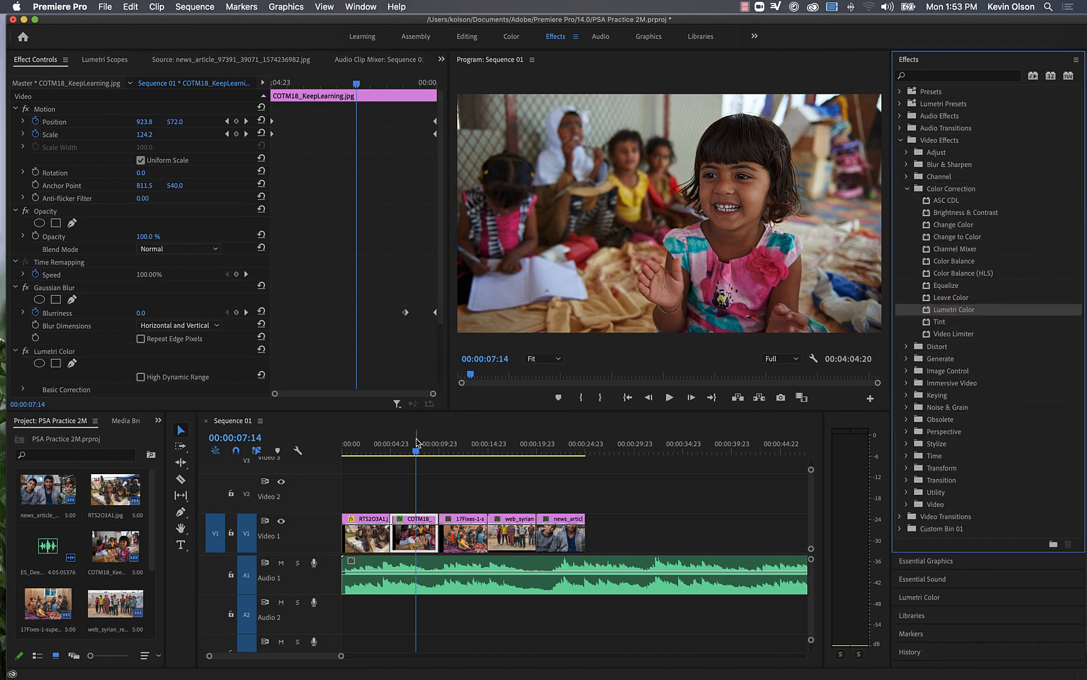
- Expand Lumetri Color's Basic Correction settings and look through its white balance, tone and saturation controls
scroll(53, 354, "down", 5)
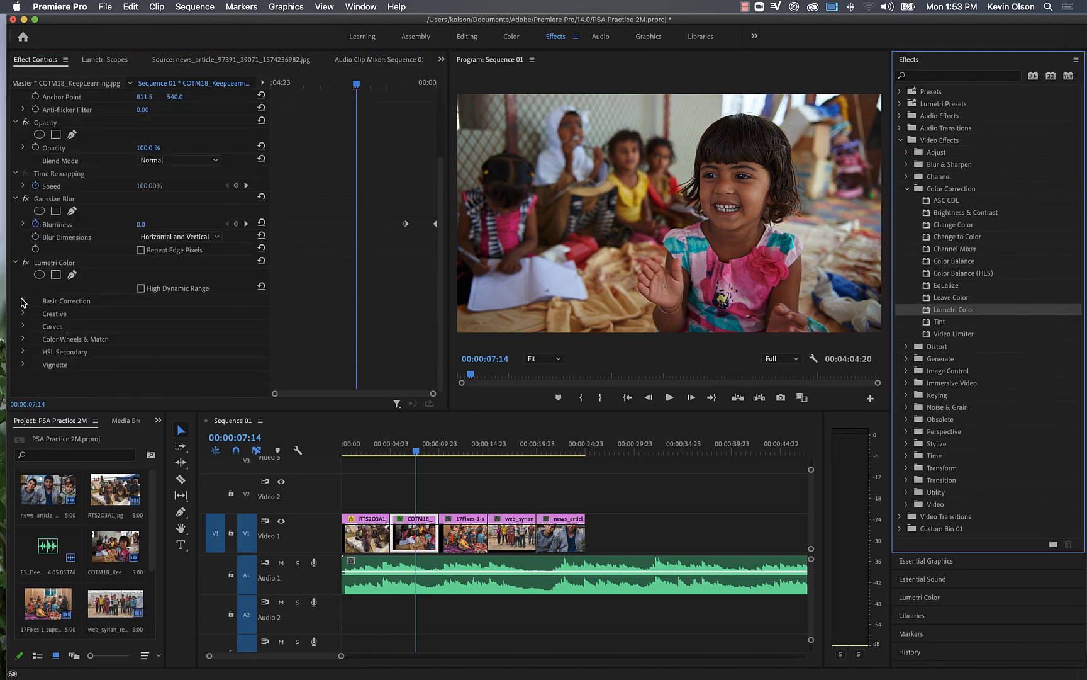
left_click(23, 301)
scroll(63, 314, "down", 5)
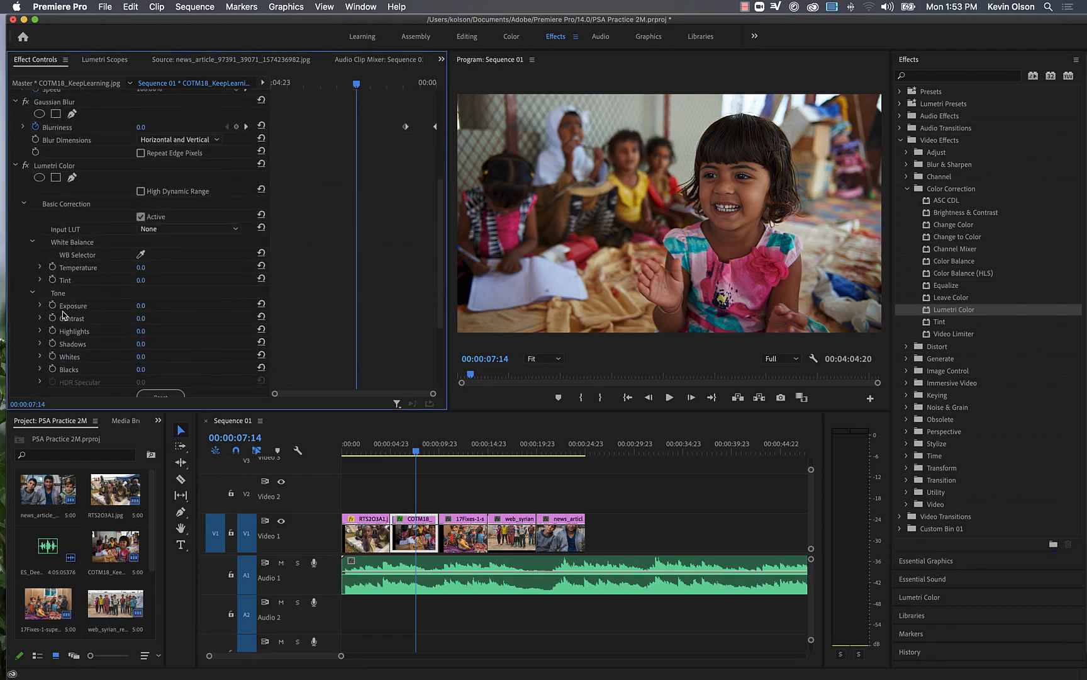
scroll(63, 315, "down", 1)
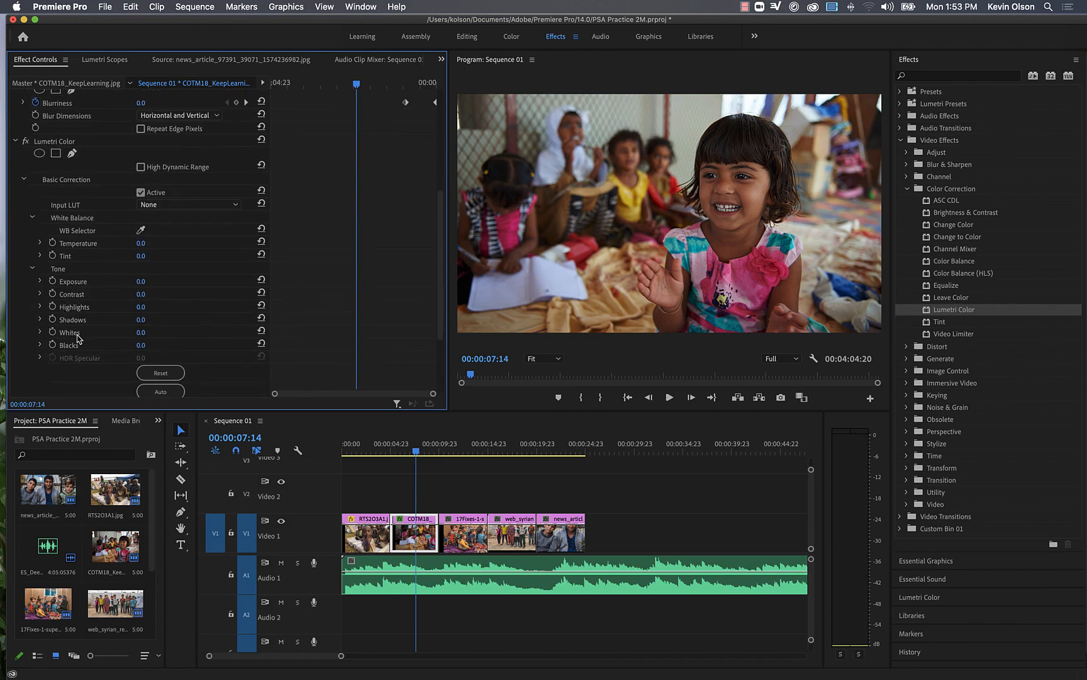
scroll(78, 339, "down", 3)
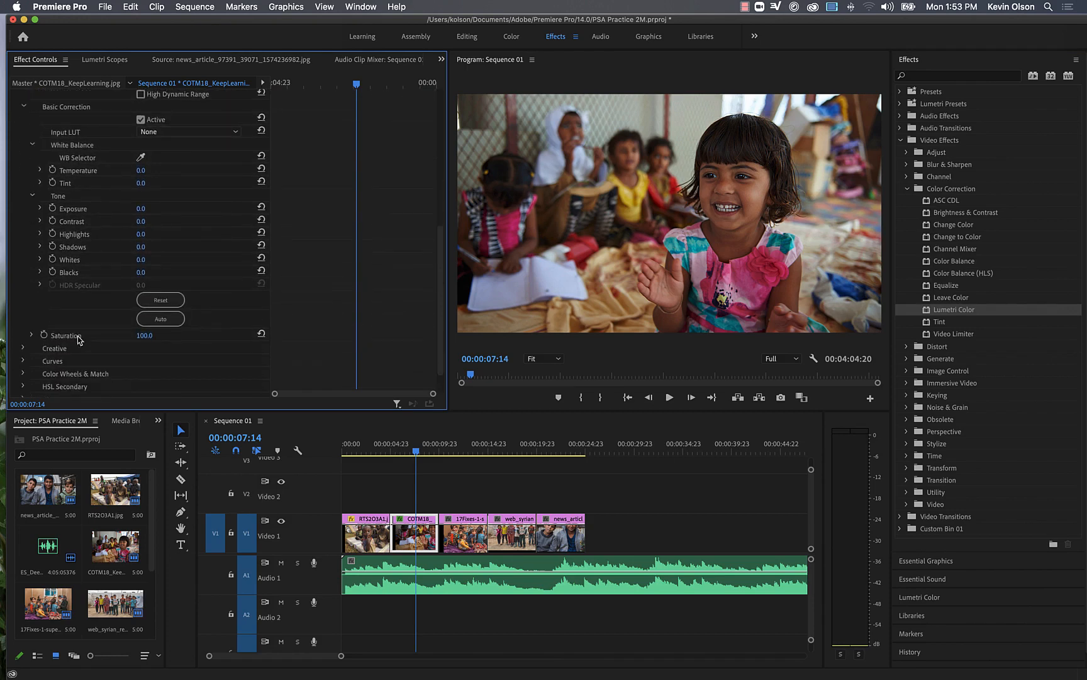
scroll(78, 340, "down", 1)
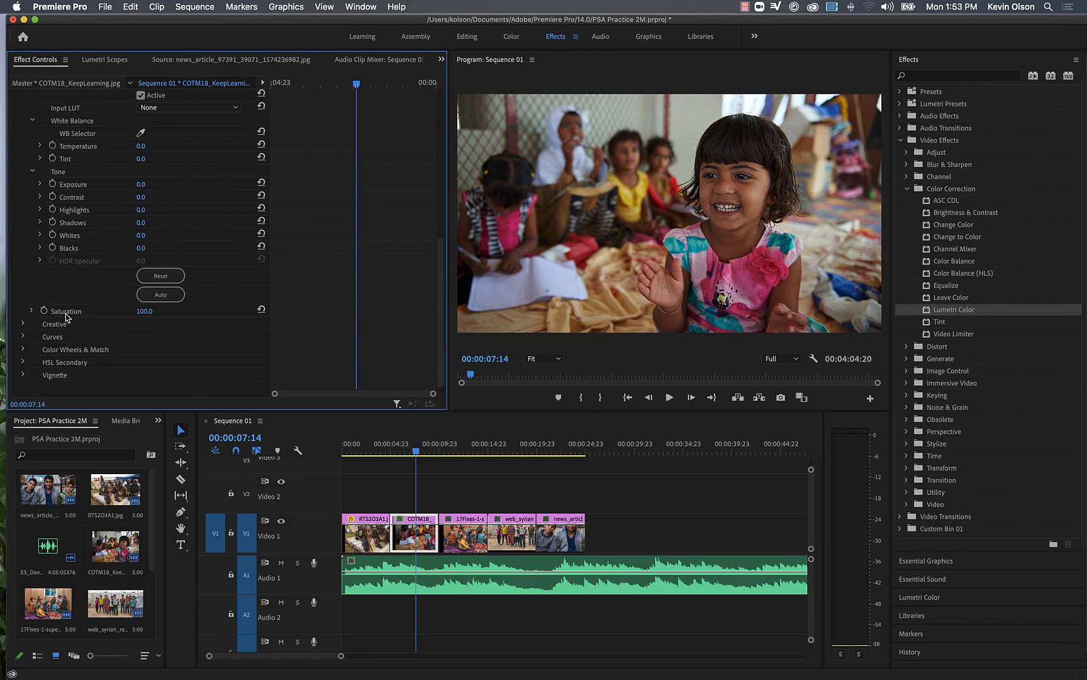
- Animate the Lumetri Color Saturation of COTM18_KeepLearning.jpg with keyframes from 100 at the clip's start to 0 at its end
left_click(66, 311)
left_click_drag(357, 84, 304, 86)
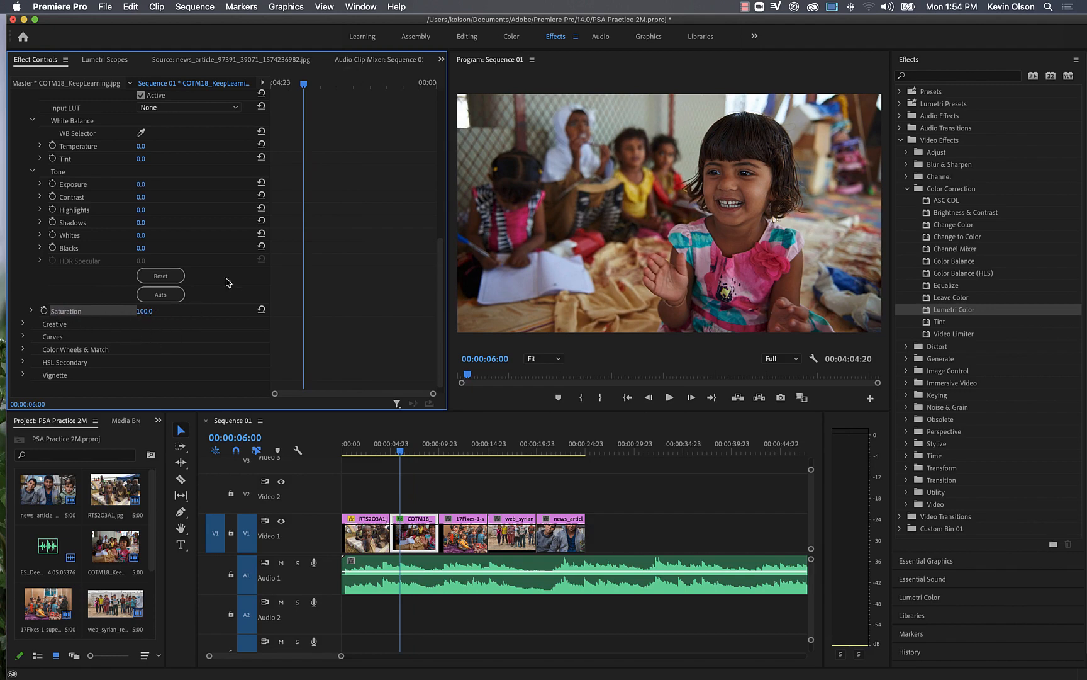
left_click(45, 311)
left_click_drag(306, 87, 318, 86)
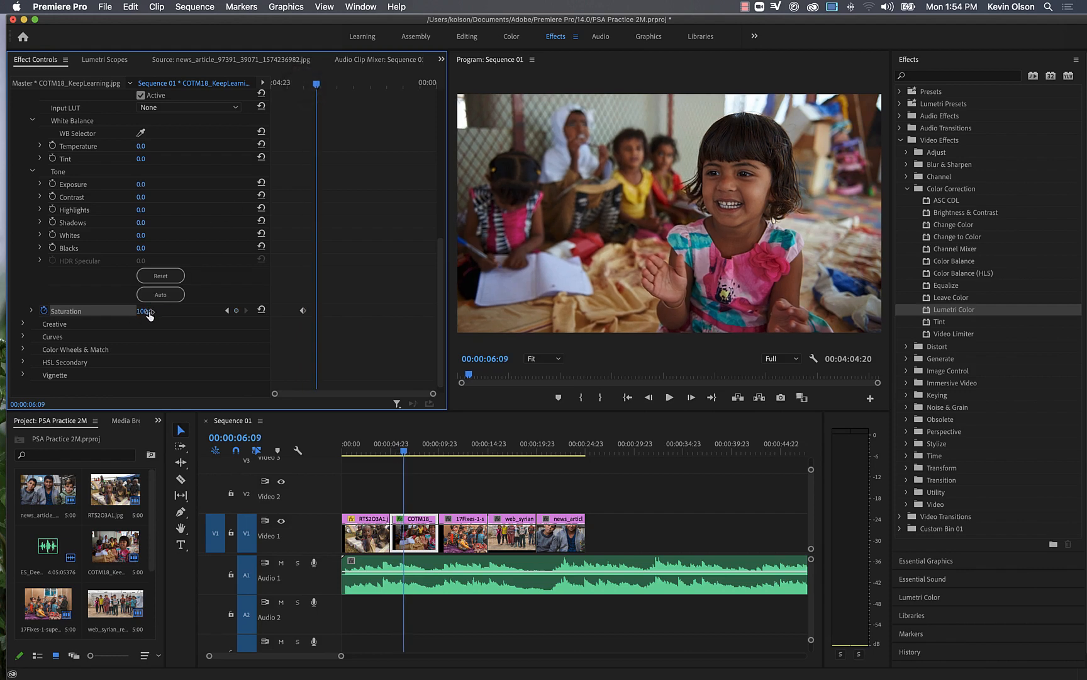
left_click_drag(146, 312, 81, 311)
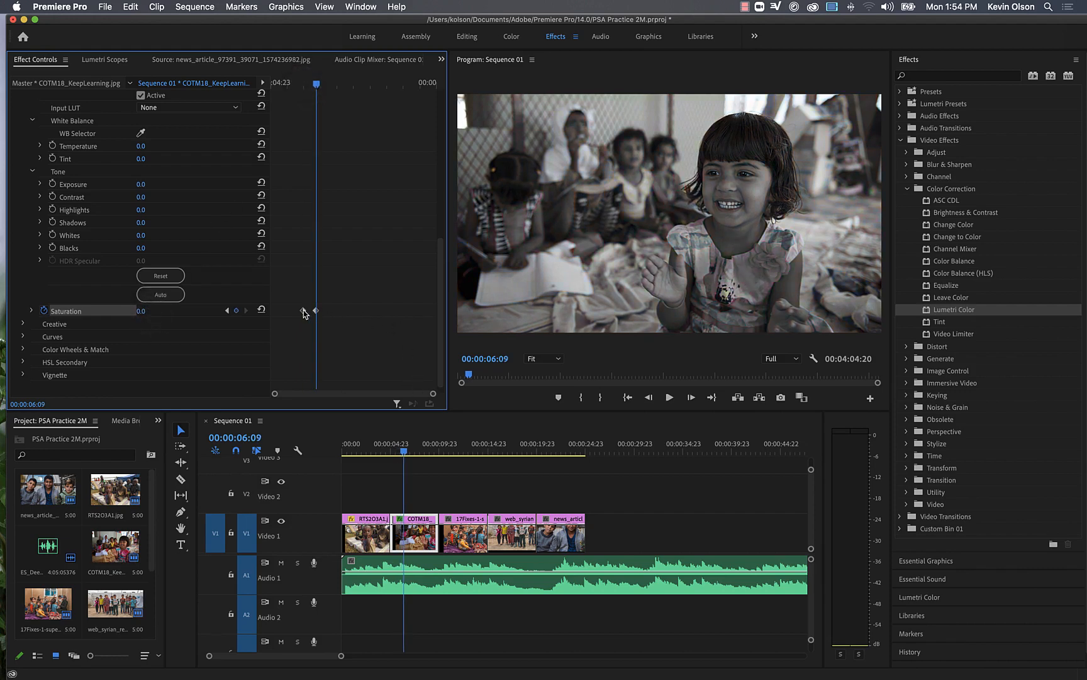
left_click_drag(303, 311, 434, 312)
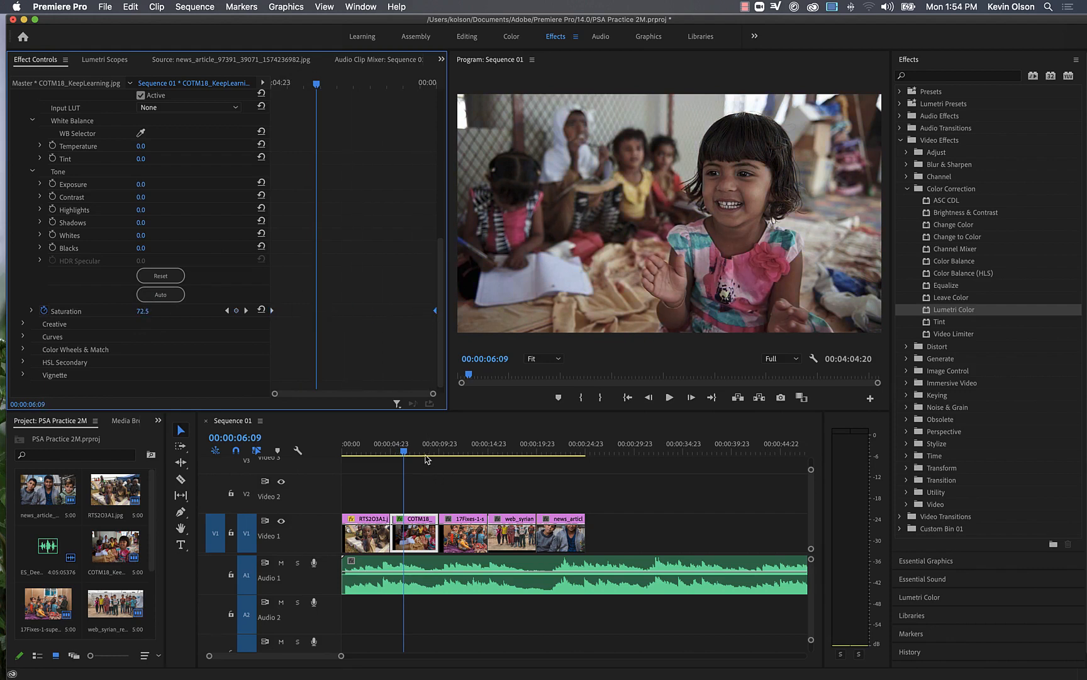
- Play through the COTM18_KeepLearning.jpg clip from just before its start to check the saturation fade
left_click_drag(405, 456, 382, 451)
key("space")
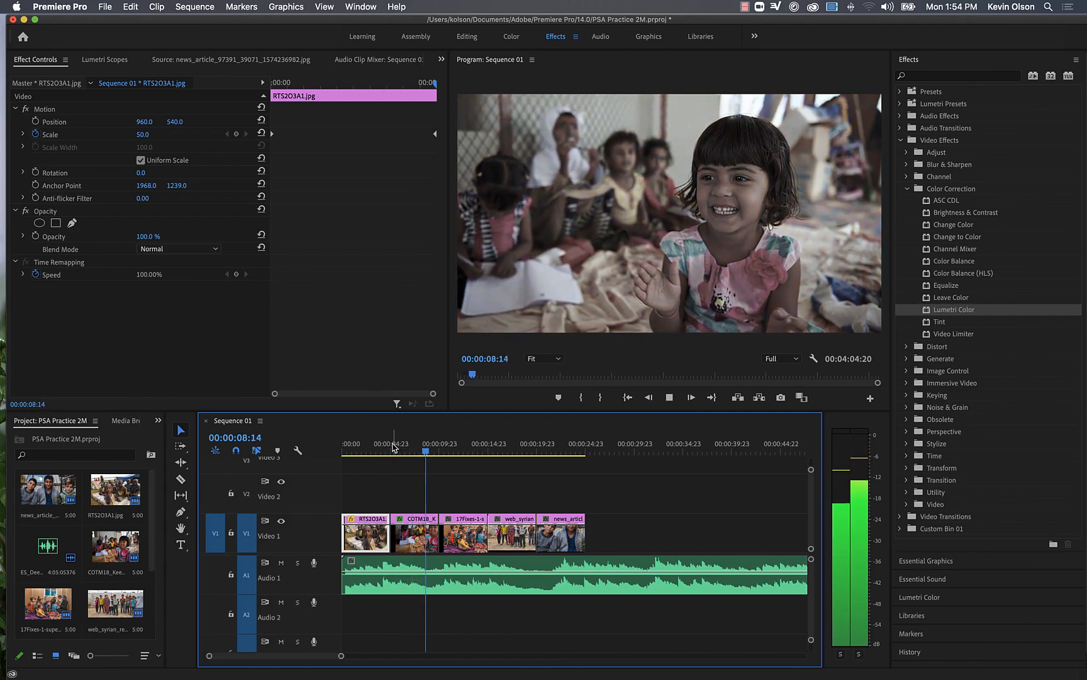
key("space")
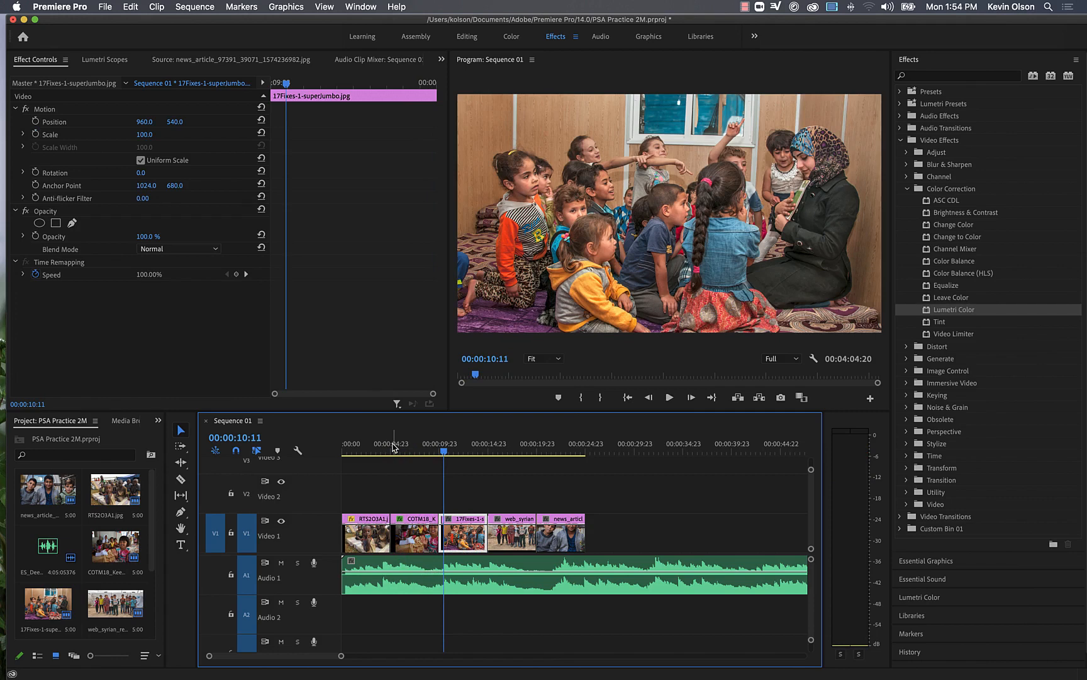
- Set the 17Fixes-1-superJumbo.jpg clip to frame size, and set its Scale to 94.4 to fill the frame
left_click(451, 451)
left_click_drag(451, 453, 454, 453)
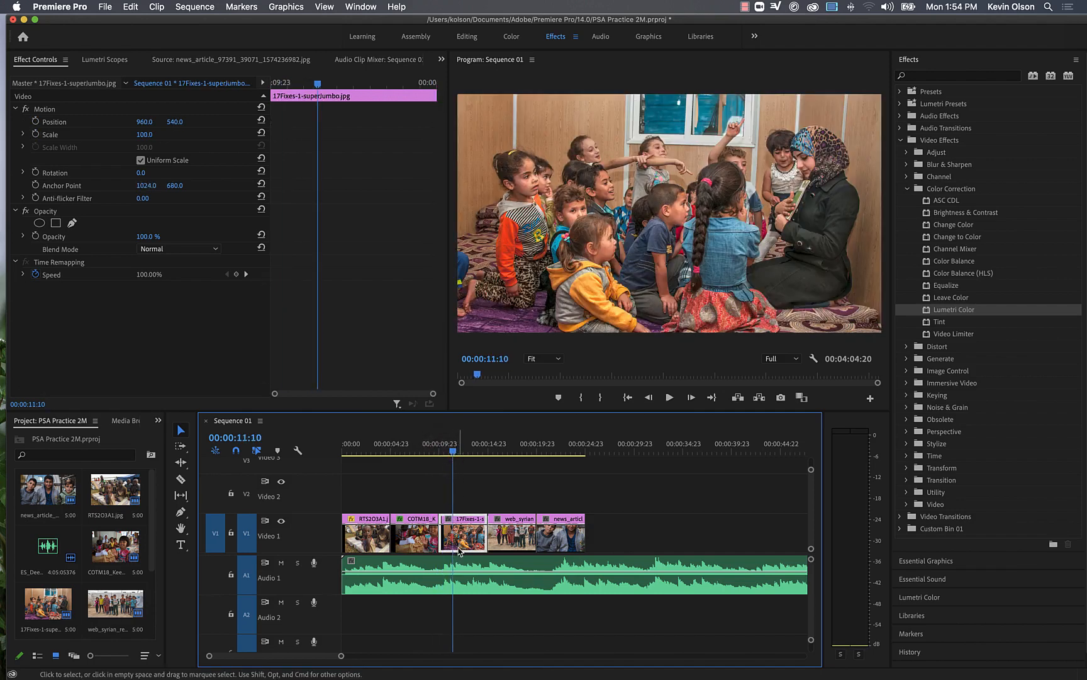
right_click(466, 541)
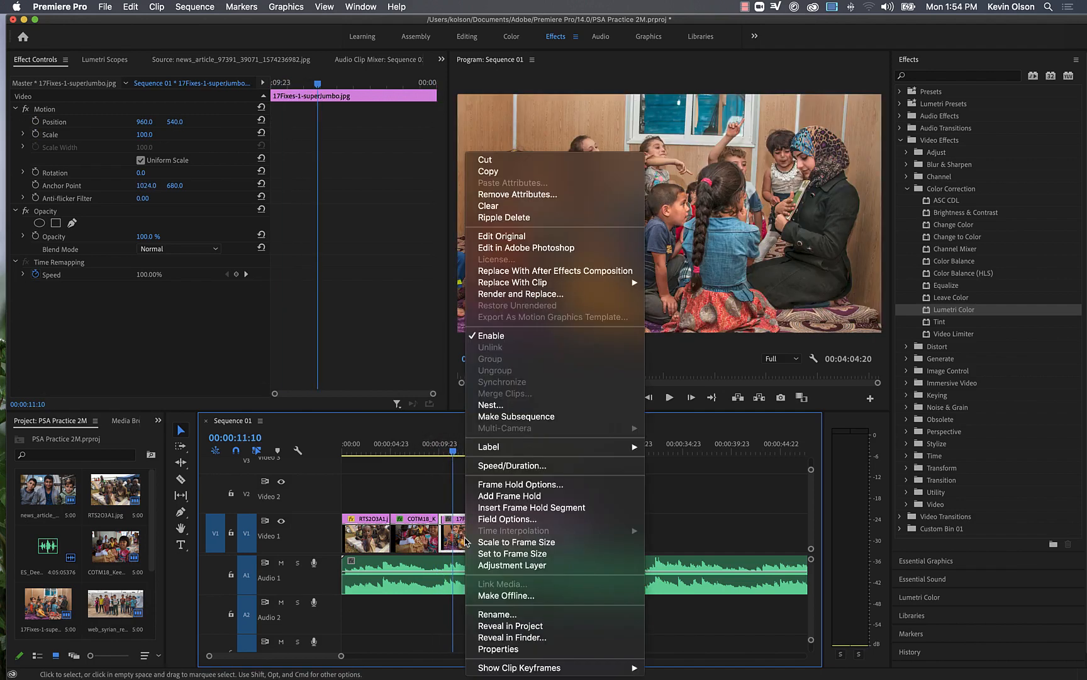
left_click(497, 554)
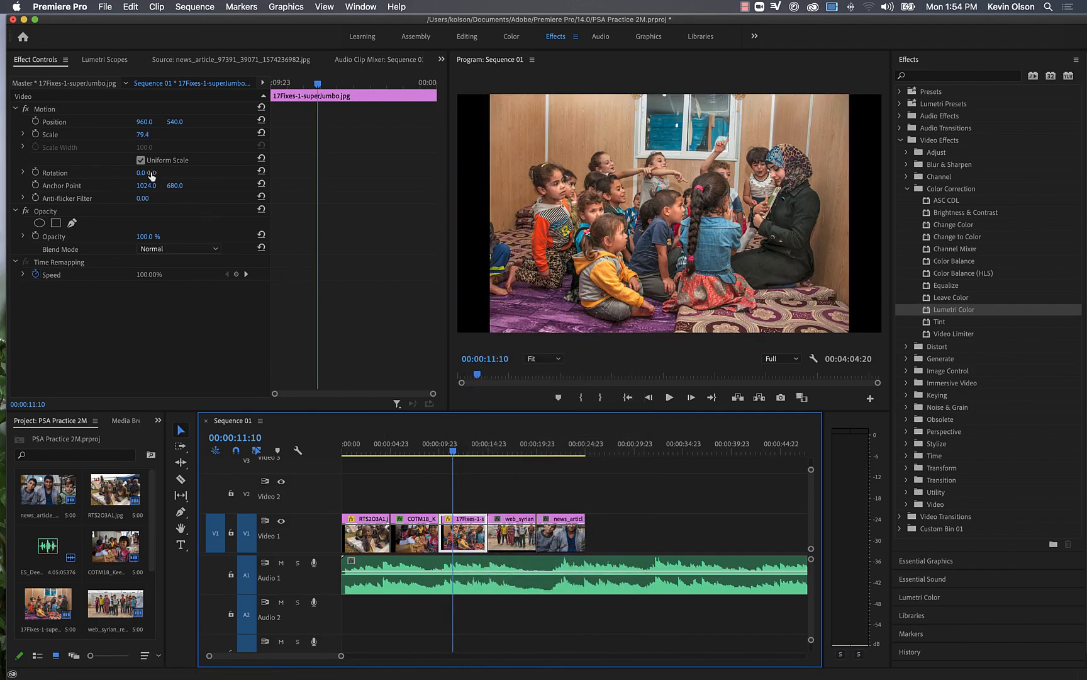
left_click(143, 134)
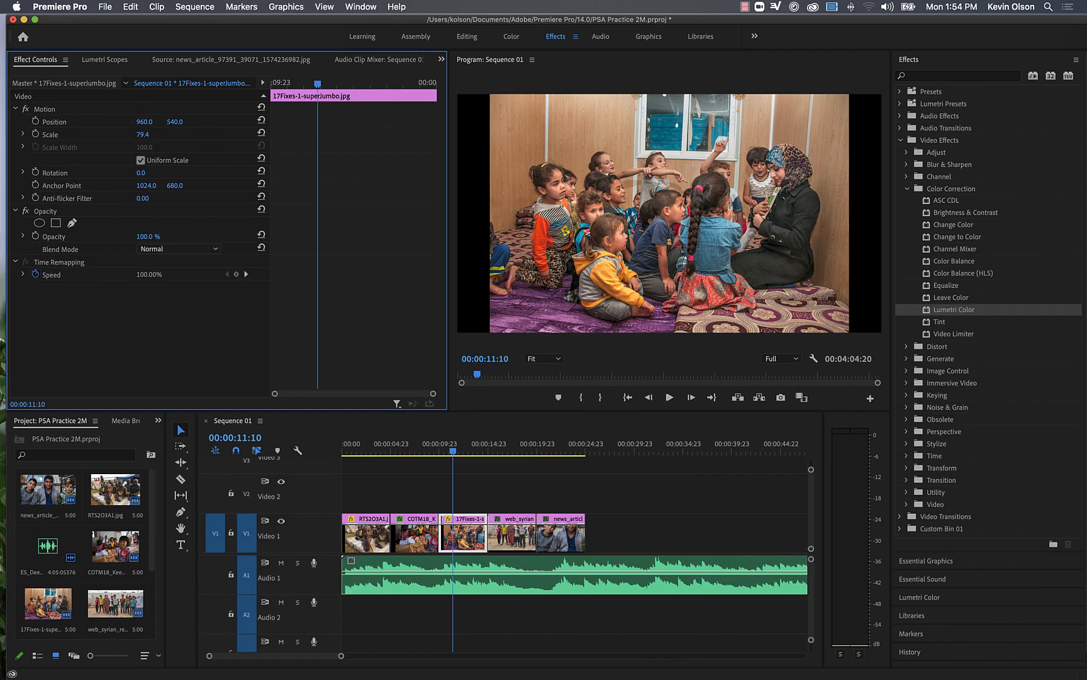
left_click_drag(144, 135, 153, 134)
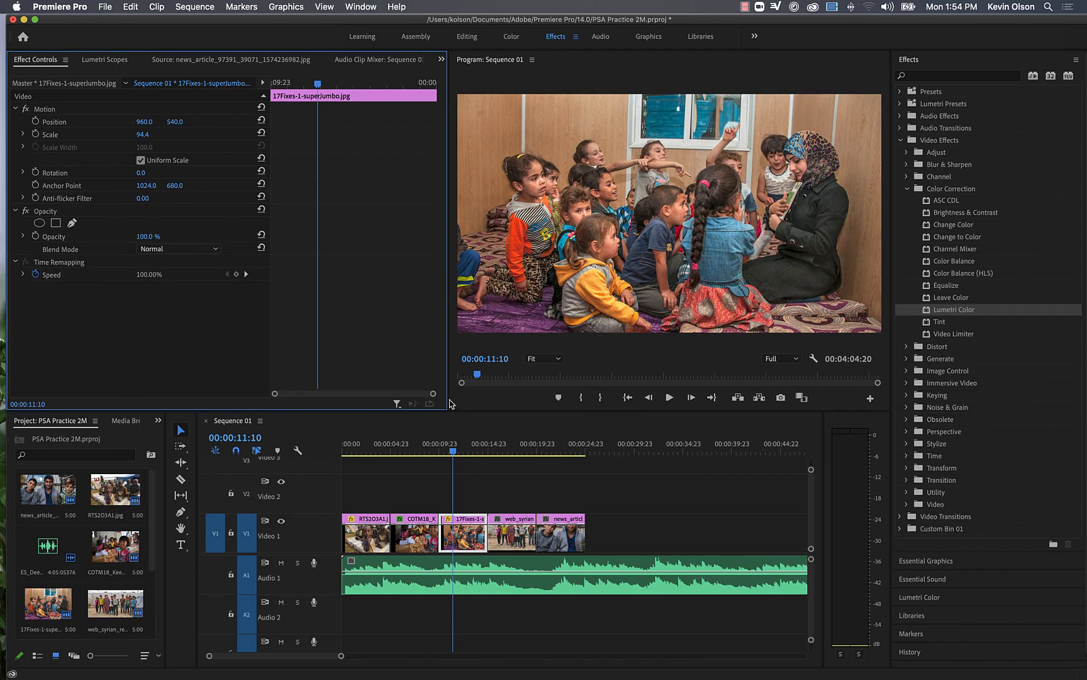
left_click_drag(453, 451, 461, 451)
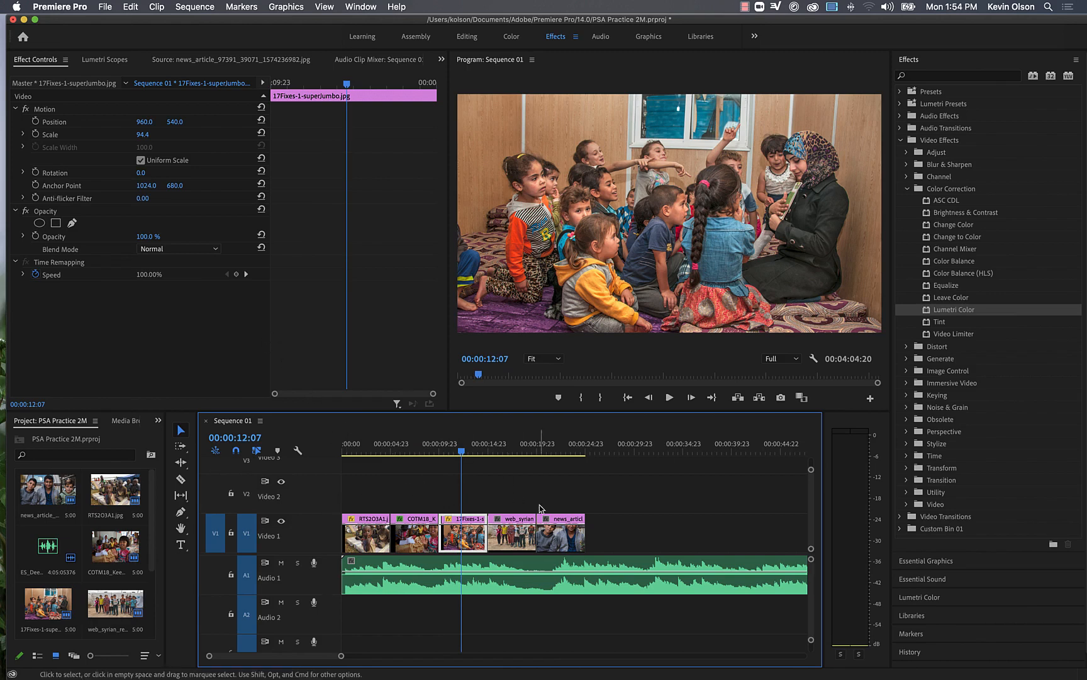
left_click_drag(461, 451, 473, 460)
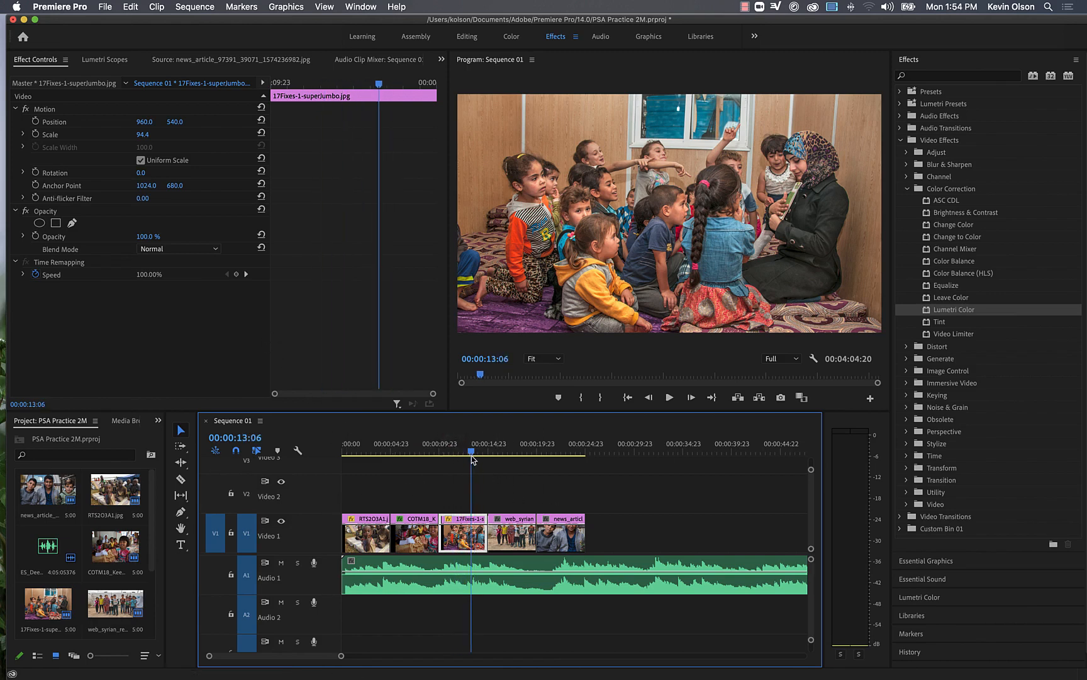
- Play the opening against the music to find a cut point, and trim the end of RTS2O3A1.jpg to 00:00:02:07
left_click_drag(403, 452, 365, 456)
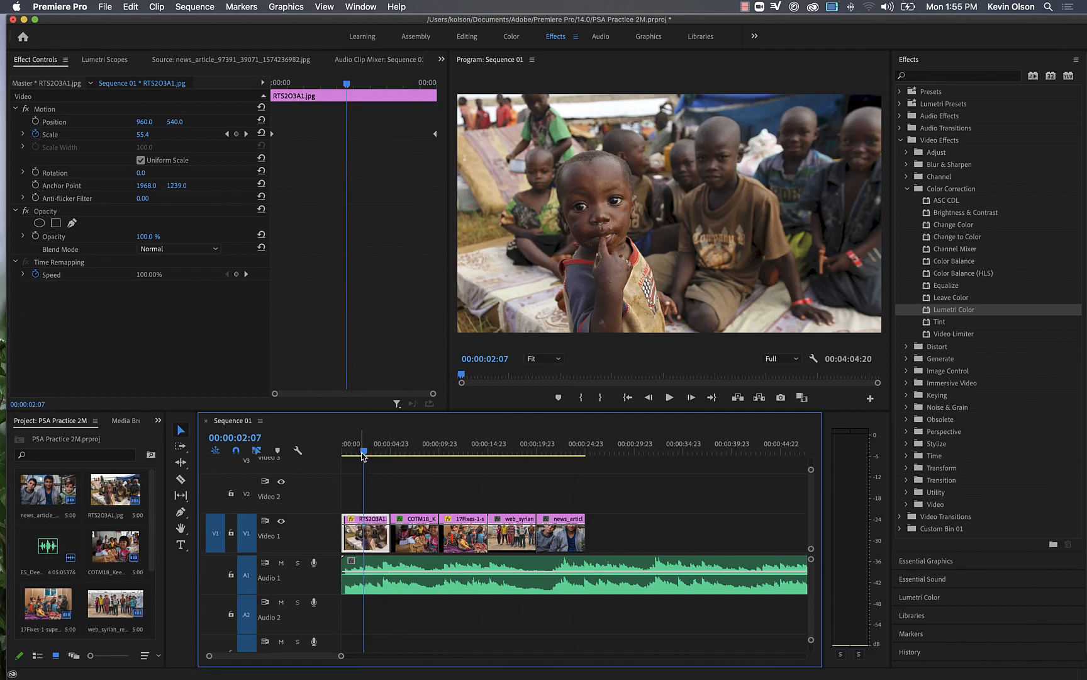
left_click_drag(364, 453, 337, 458)
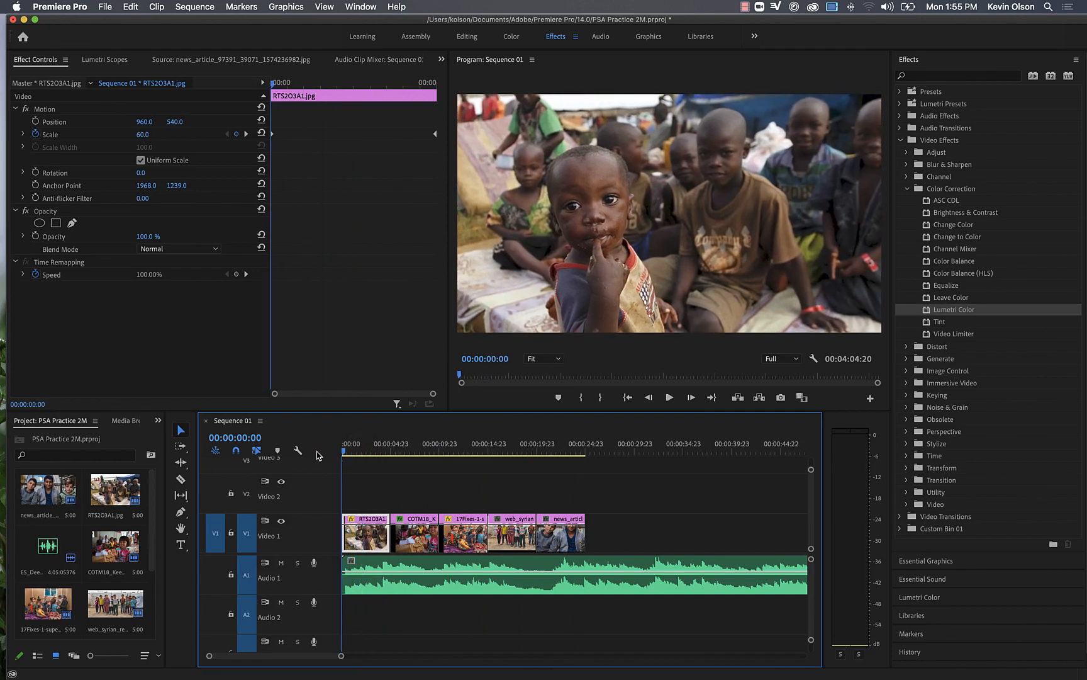
key("space")
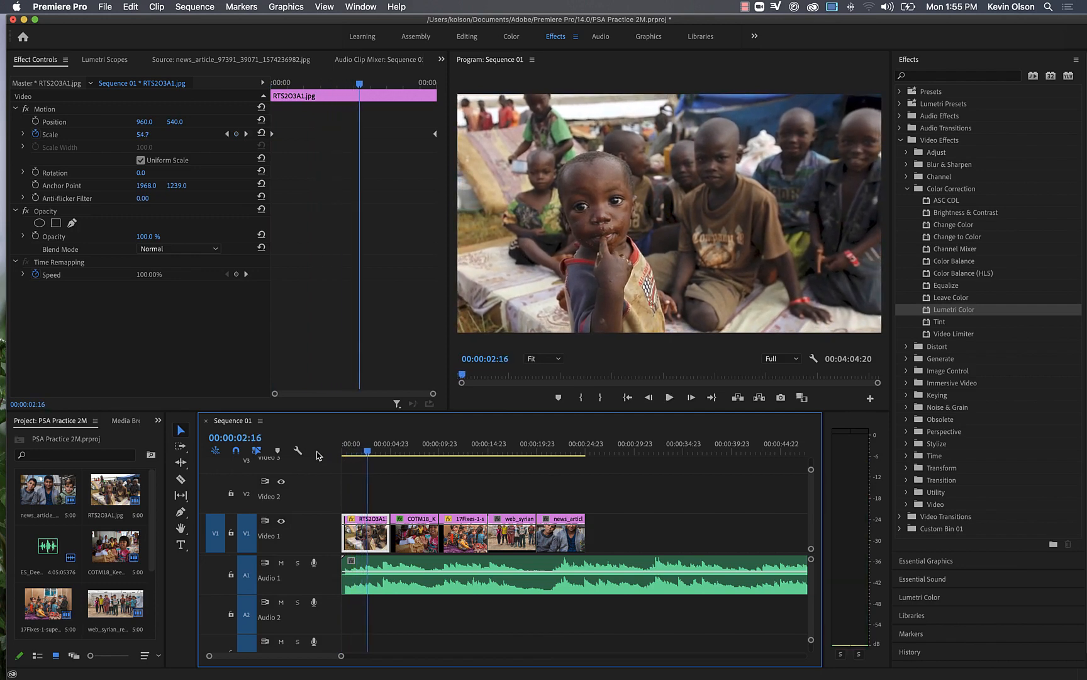
key("space")
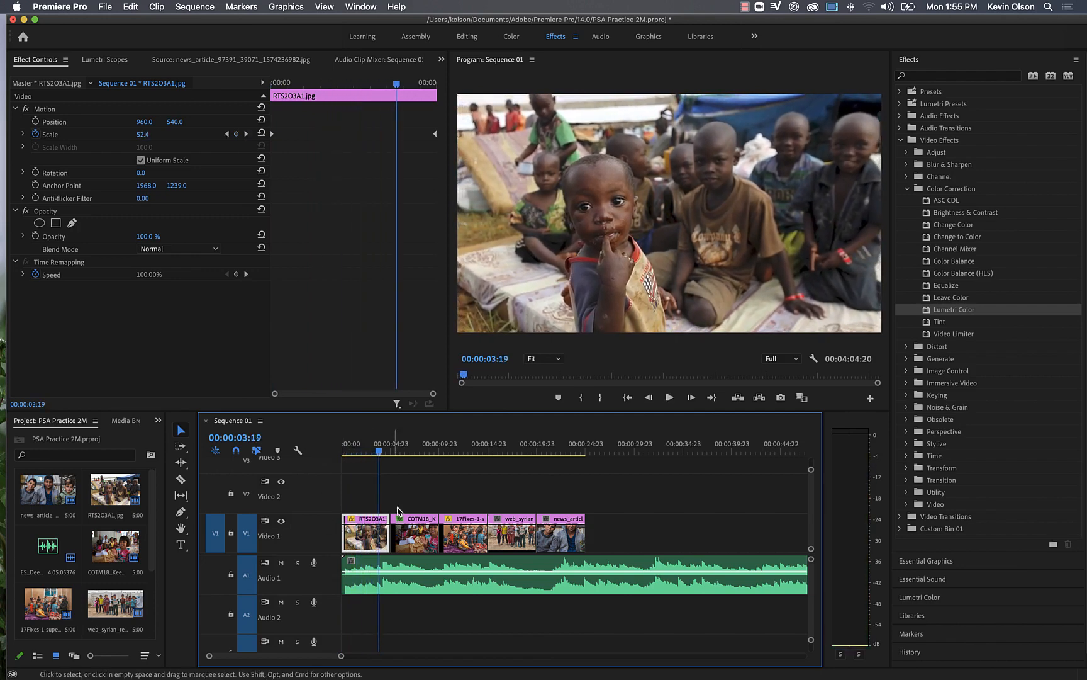
left_click_drag(379, 456, 319, 459)
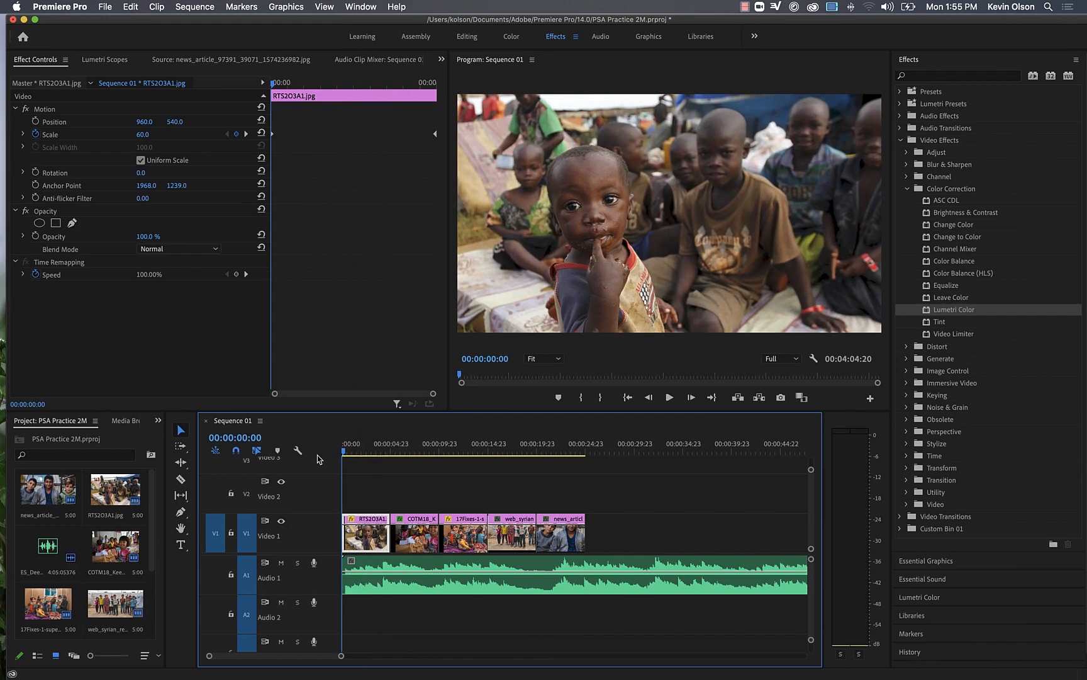
key("space")
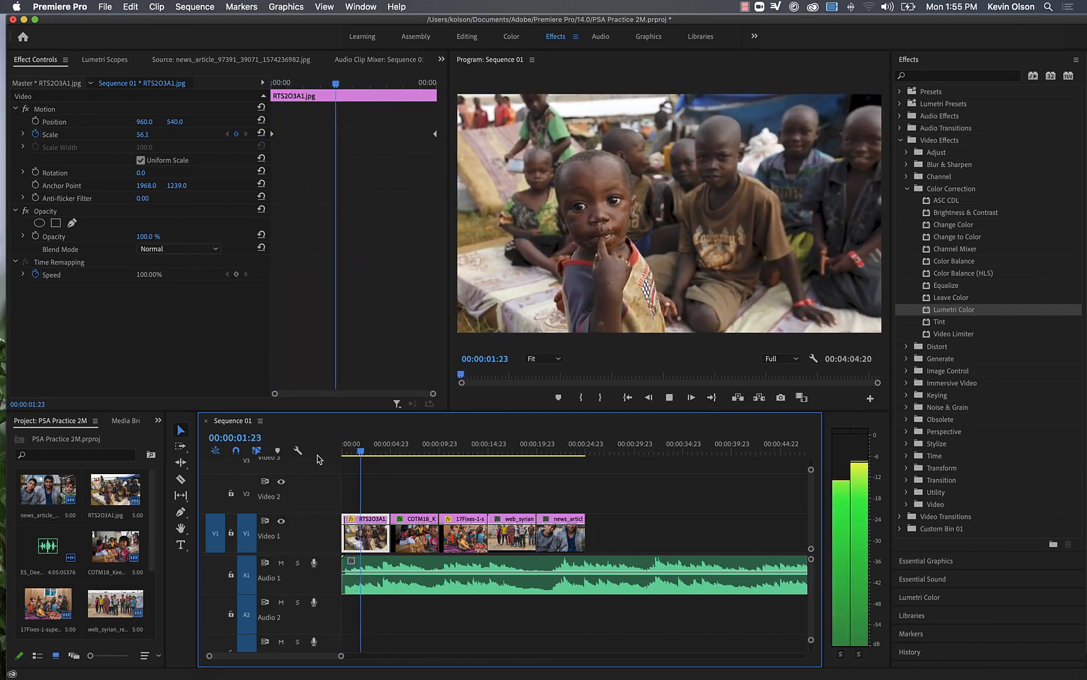
key("space")
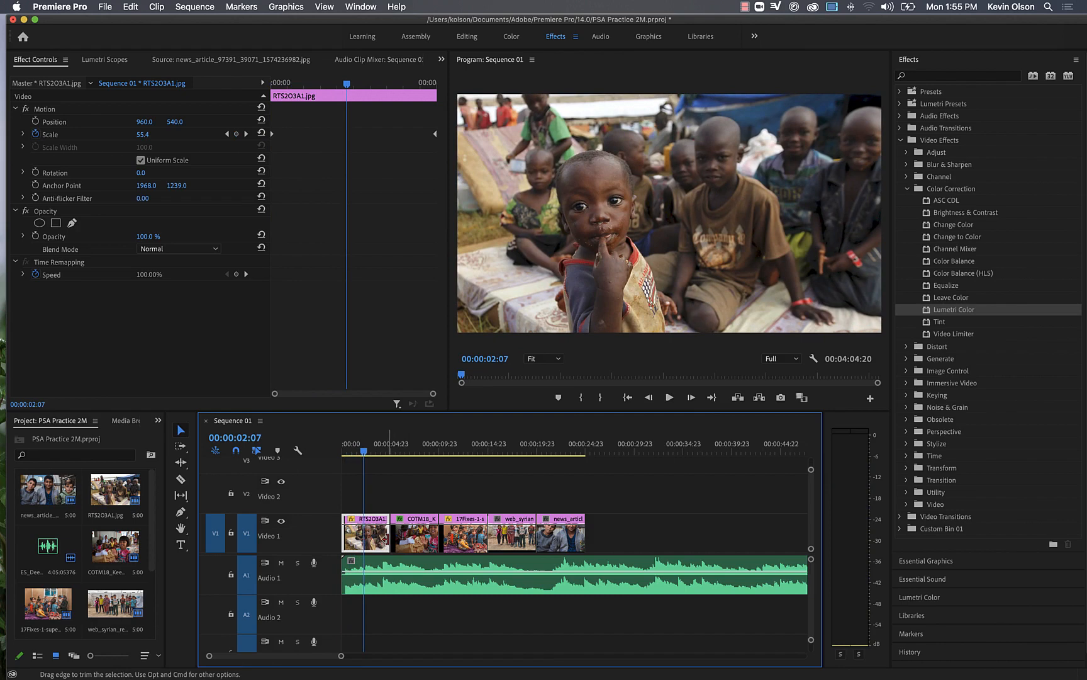
left_click_drag(381, 539, 377, 540)
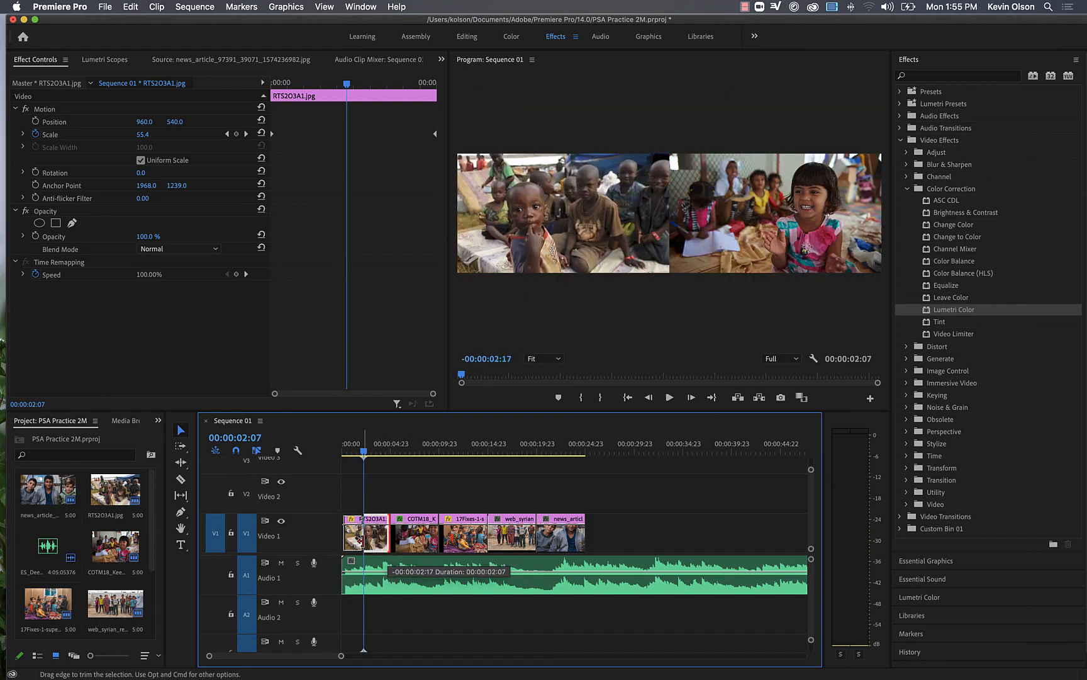
left_click_drag(360, 539, 363, 536)
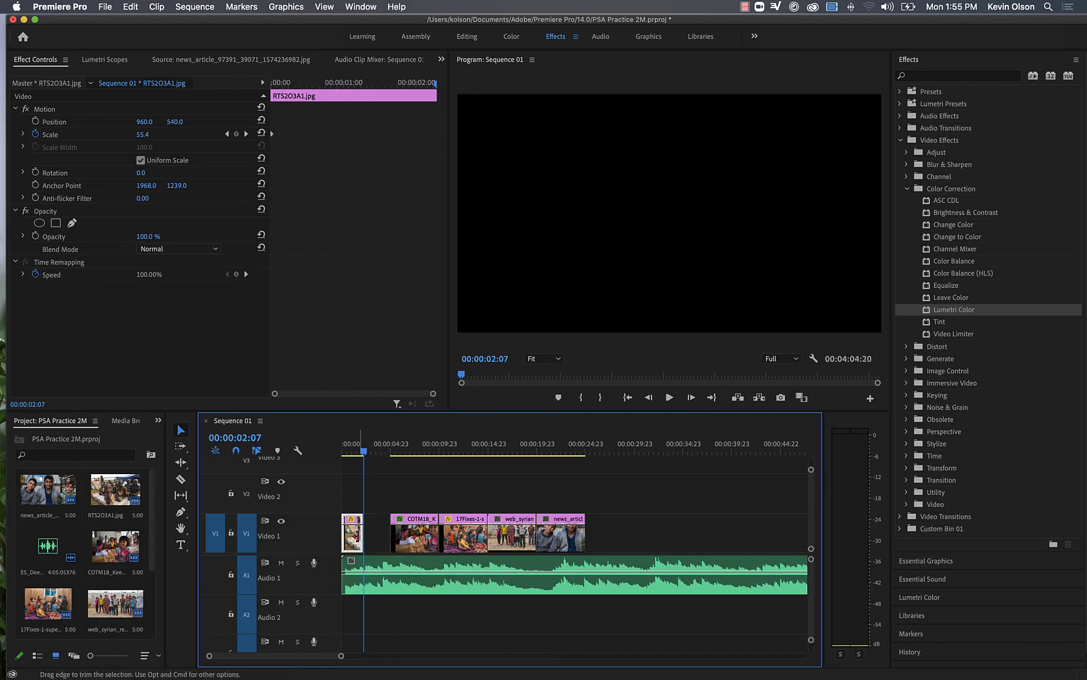
- Play the shortened RTS2O3A1.jpg clip from the sequence start to check the cut, and save the project
left_click_drag(361, 452, 356, 453)
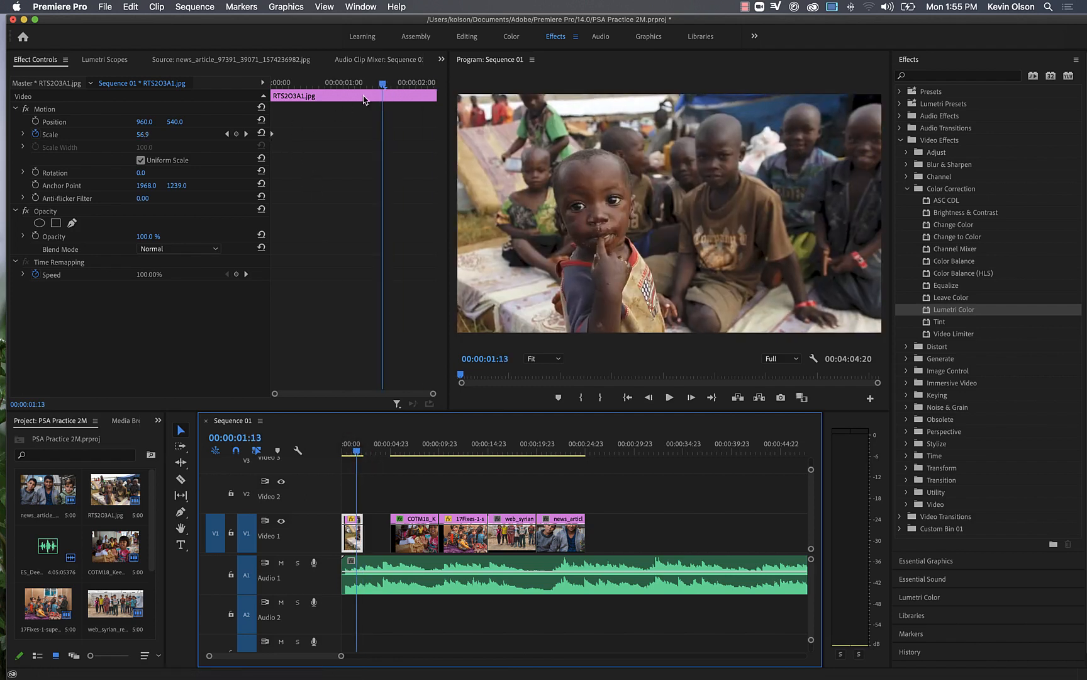
left_click_drag(383, 84, 262, 96)
key("space")
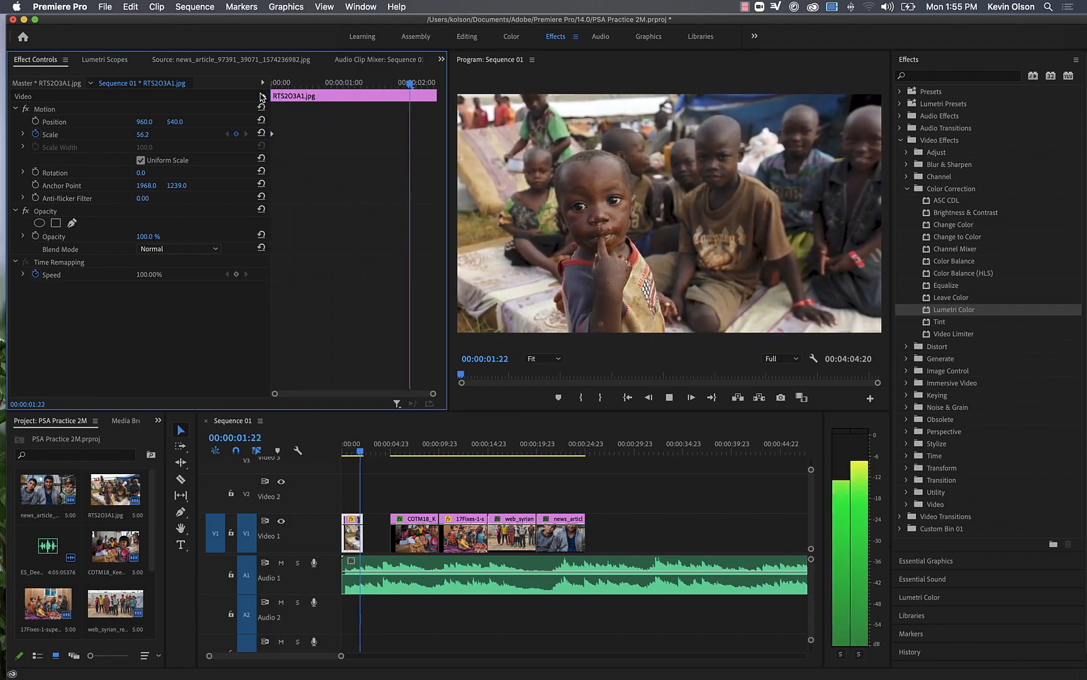
key("space")
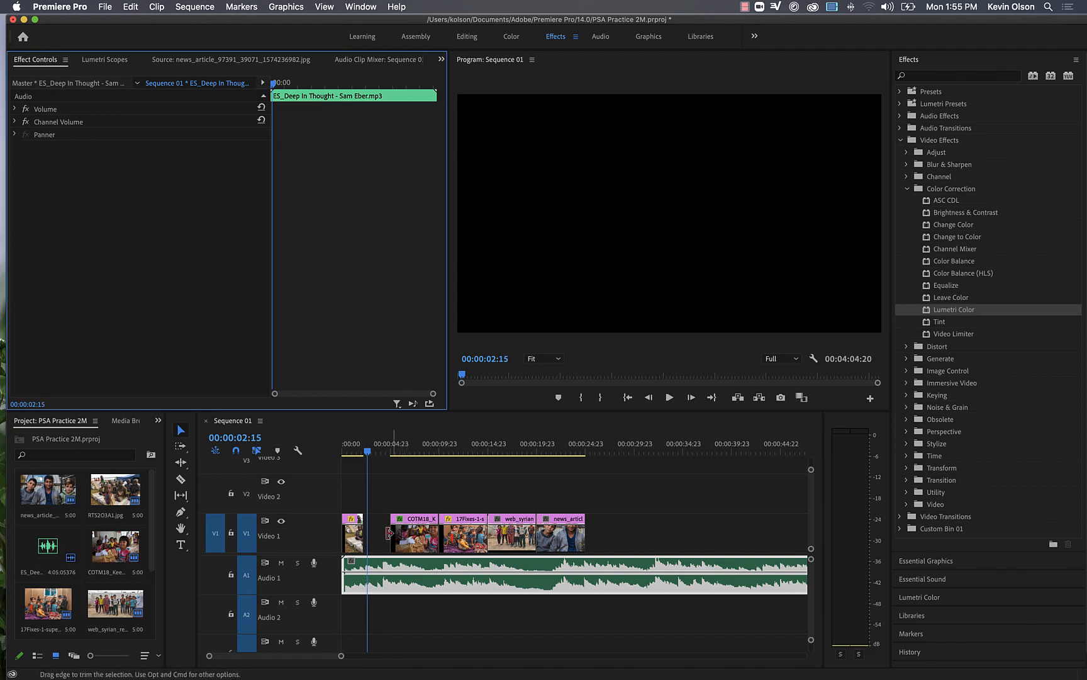
key("super+s")
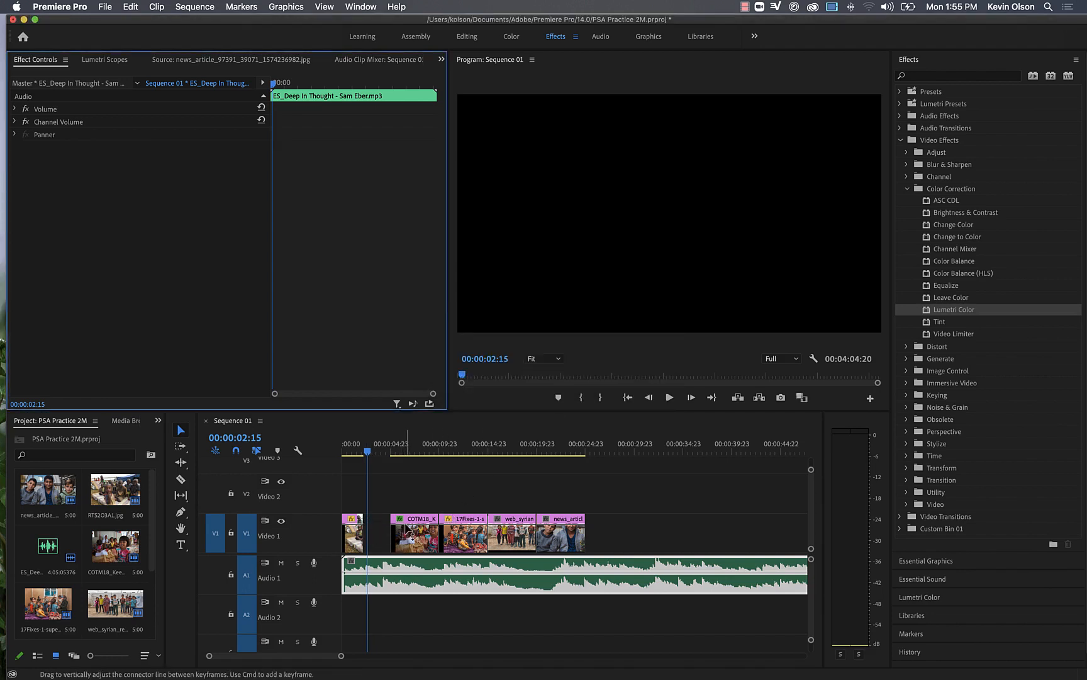
- Move COTM18_KeepLearning.jpg against the end of RTS2O3A1.jpg, and play both clips from the sequence start
left_click_drag(410, 519, 390, 526)
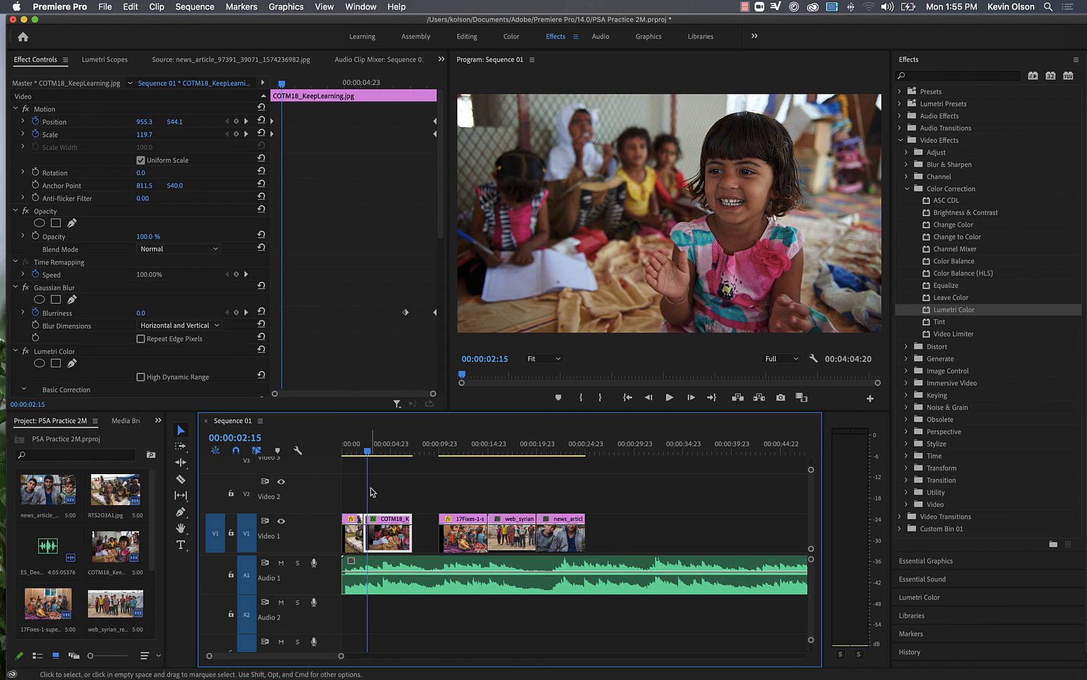
left_click_drag(368, 452, 331, 456)
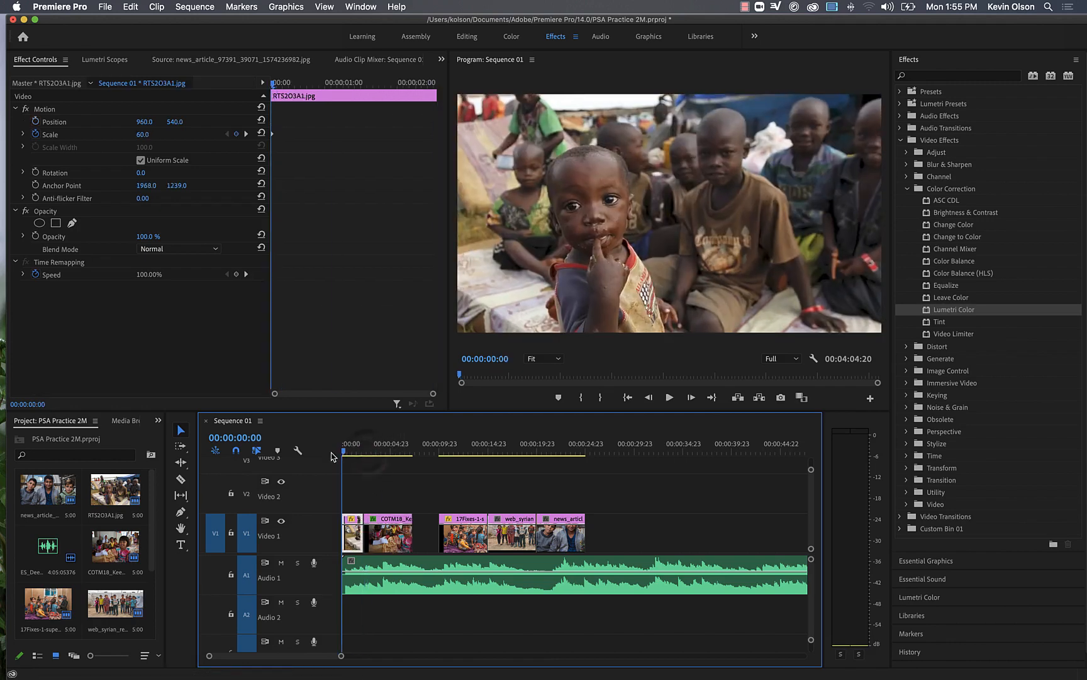
key("space")
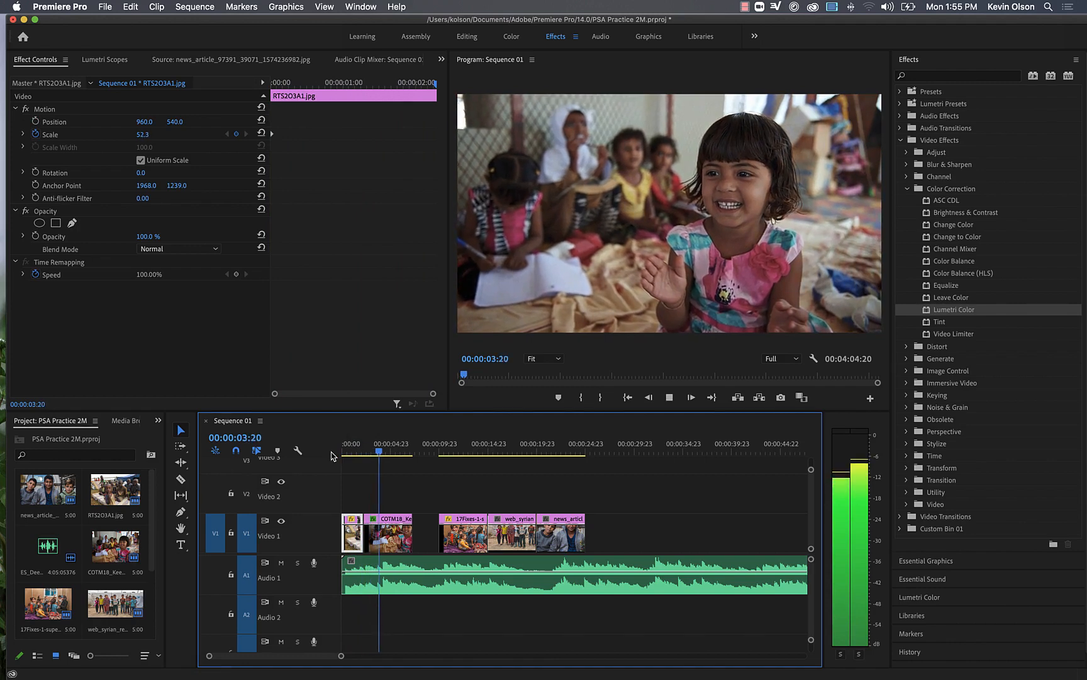
key("space")
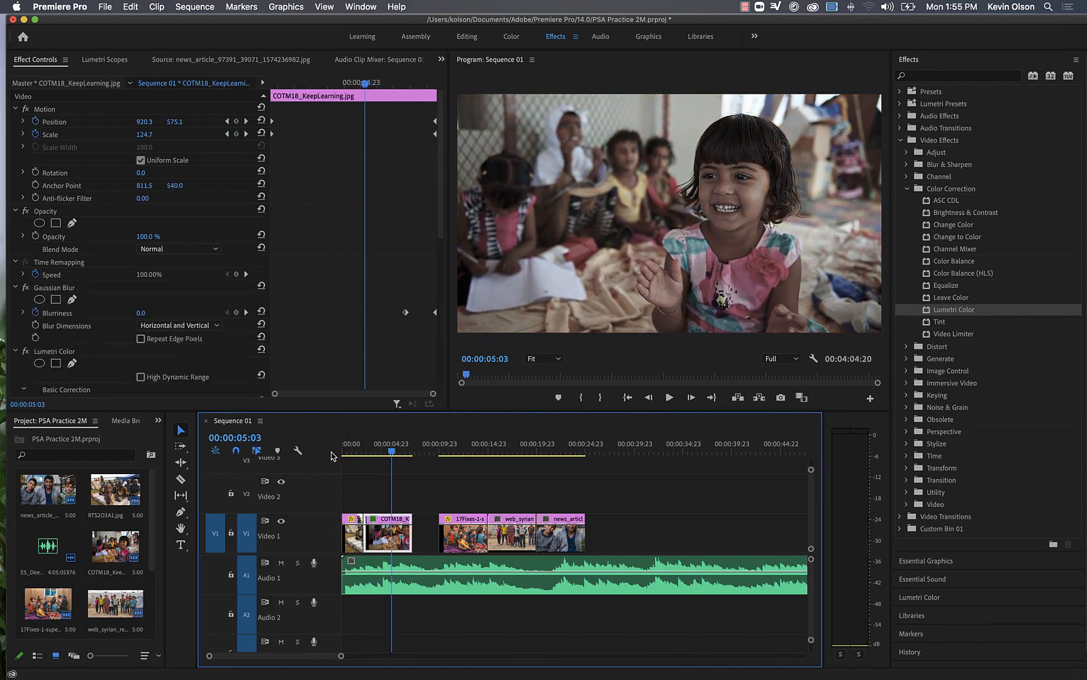
key("space")
key("space")
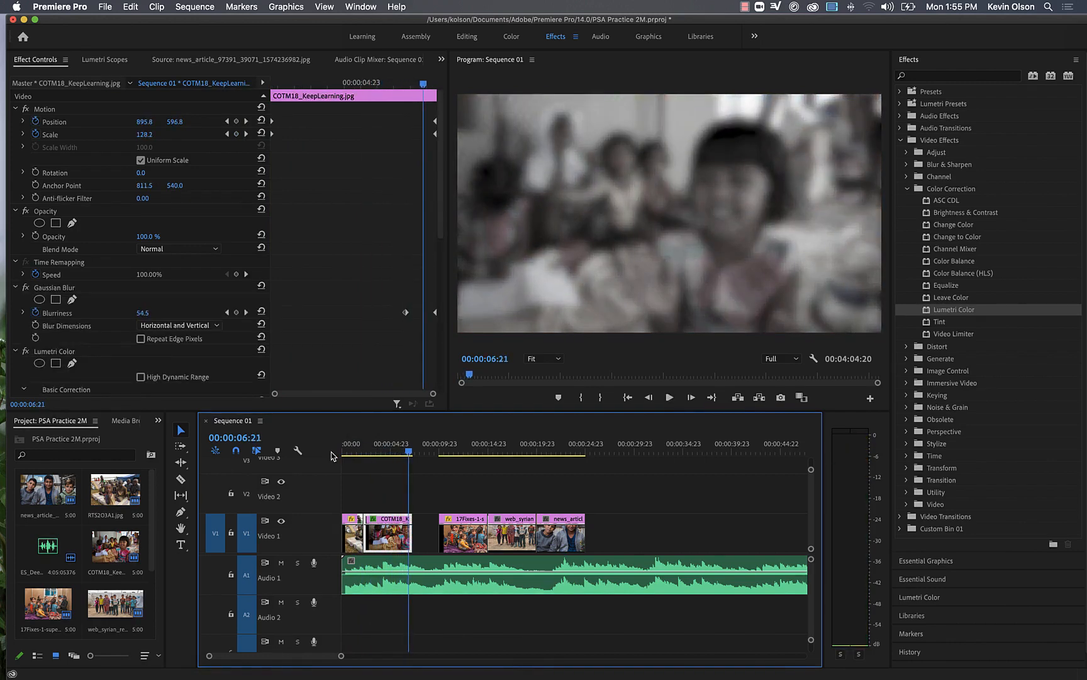
- Trim the end of COTM18_KeepLearning.jpg to 00:00:06:01, and move 17Fixes-1-superJumbo.jpg directly against it
left_click_drag(398, 453, 402, 457)
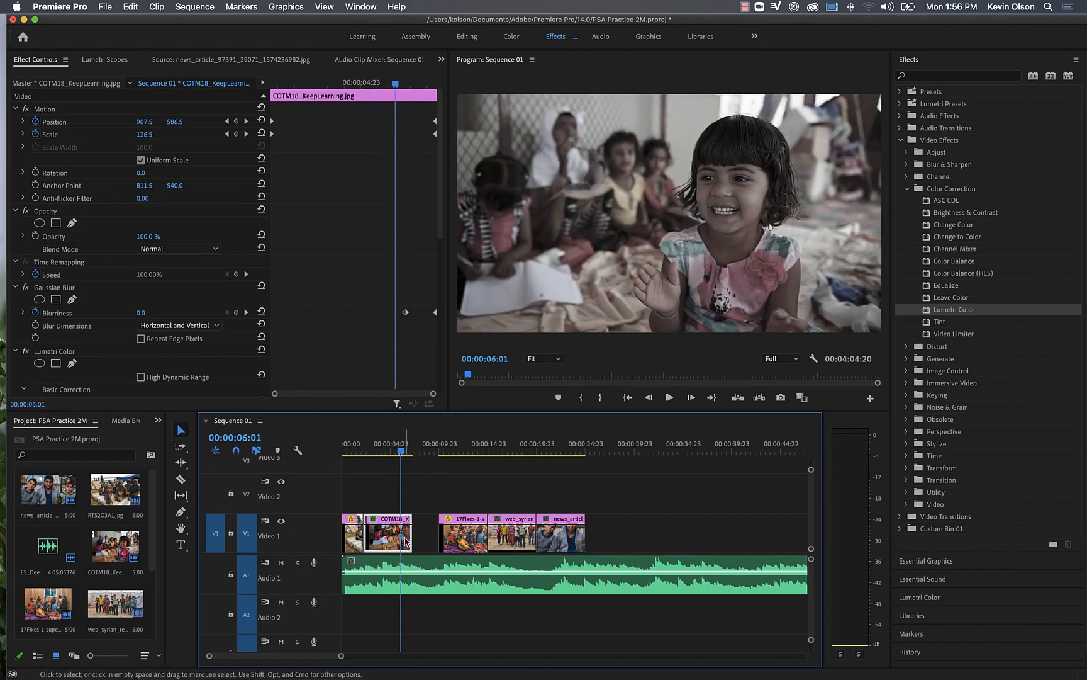
left_click_drag(407, 536, 400, 538)
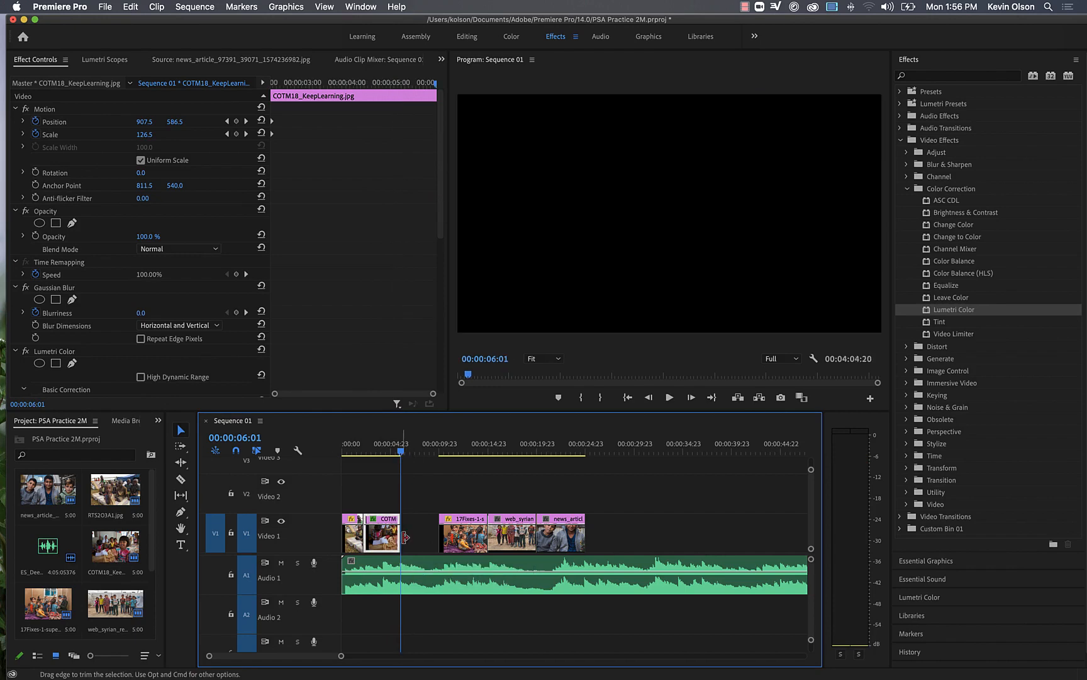
left_click_drag(473, 523, 442, 523)
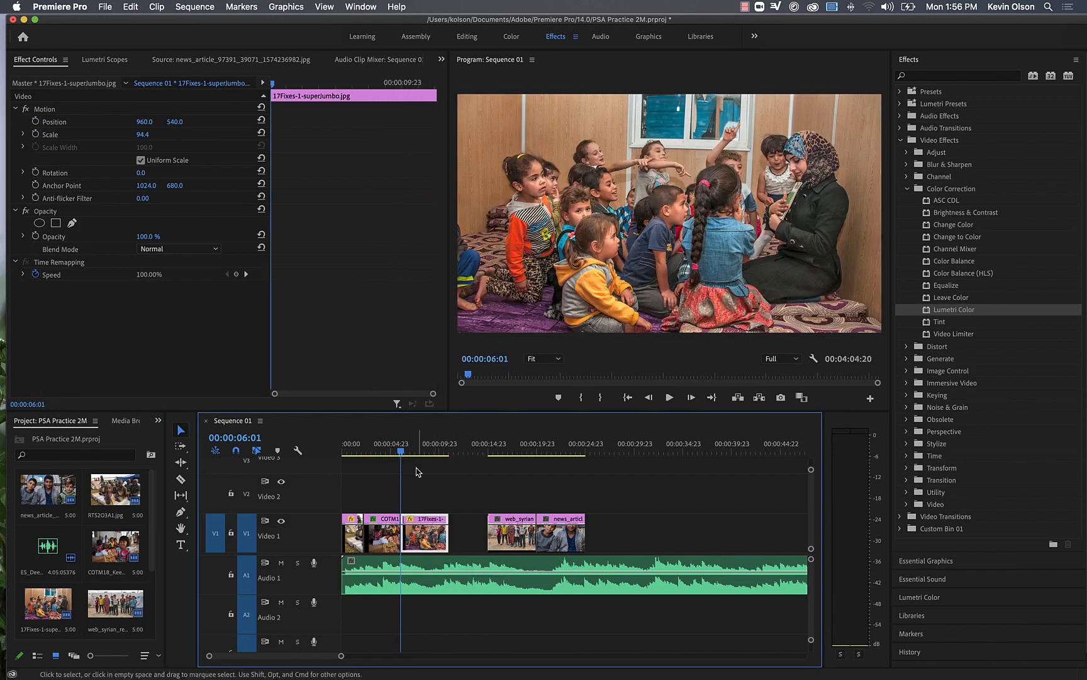
- Play the sequence from its start to check the timing of the first three stills against the music
left_click_drag(354, 450, 345, 454)
key("space")
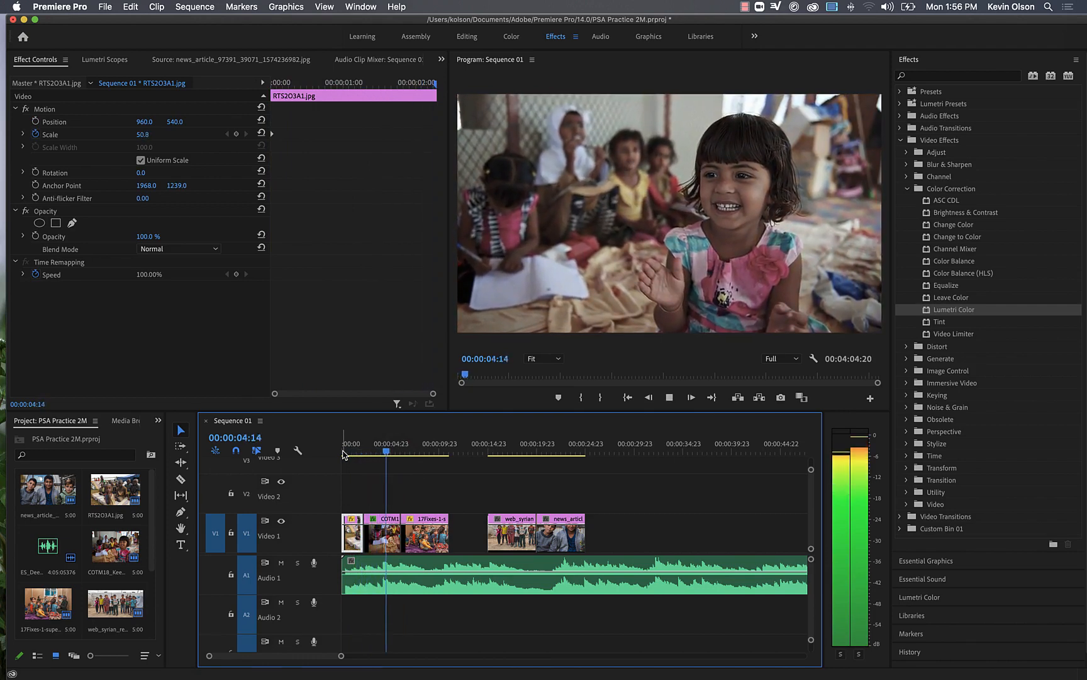
- Trim the end of the COTM18_KeepLearning.jpg clip to 00:00:05:02 and close the gap before the 17Fixes clip
key("space")
left_click(371, 517)
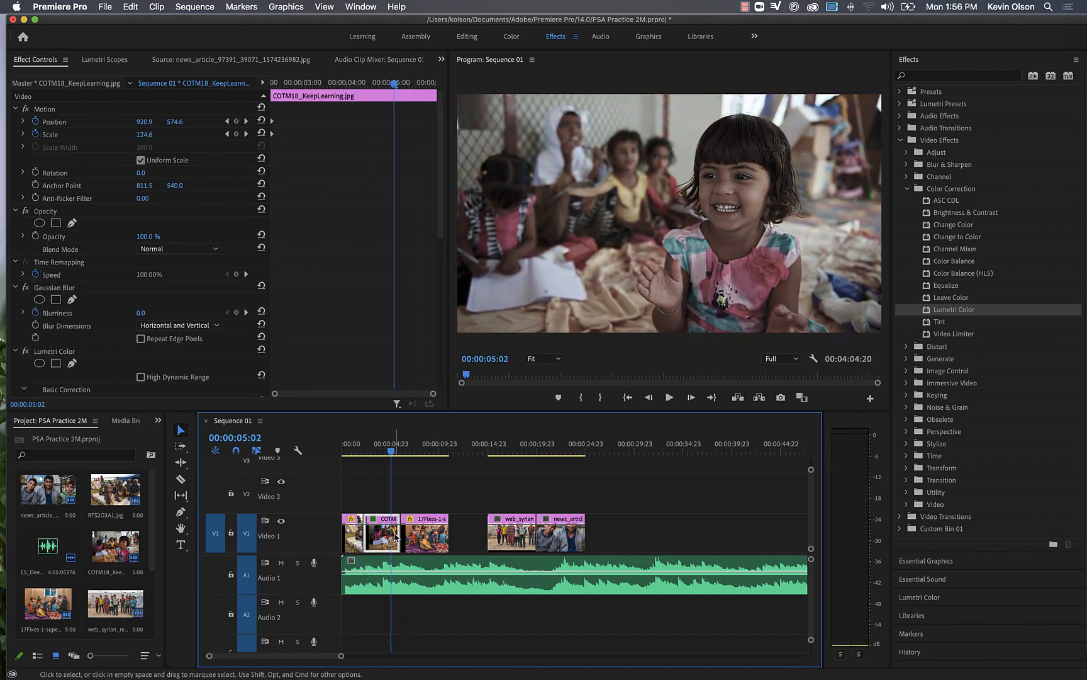
mouse_move(395, 535)
left_mouse_down()
mouse_move(415, 535)
mouse_move(406, 535)
left_mouse_up()
- Trim the end of the 17Fixes clip to 00:00:09:03 and move the web_syrian clip up against it
left_click_drag(391, 452, 381, 453)
key("space")
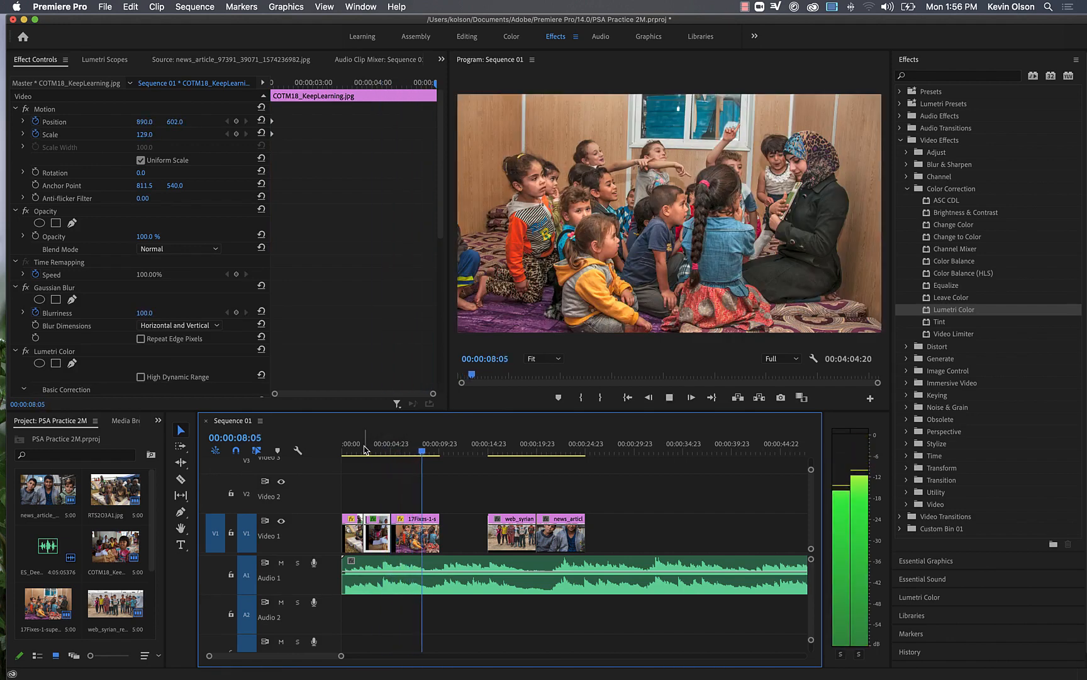
key("space")
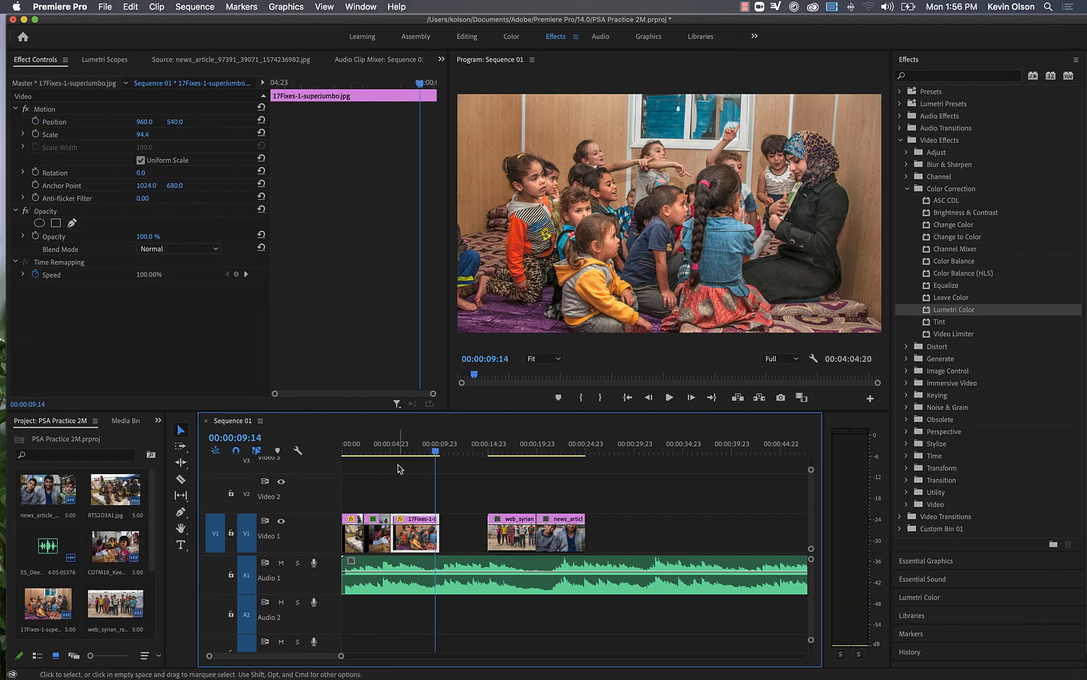
left_click_drag(435, 453, 430, 453)
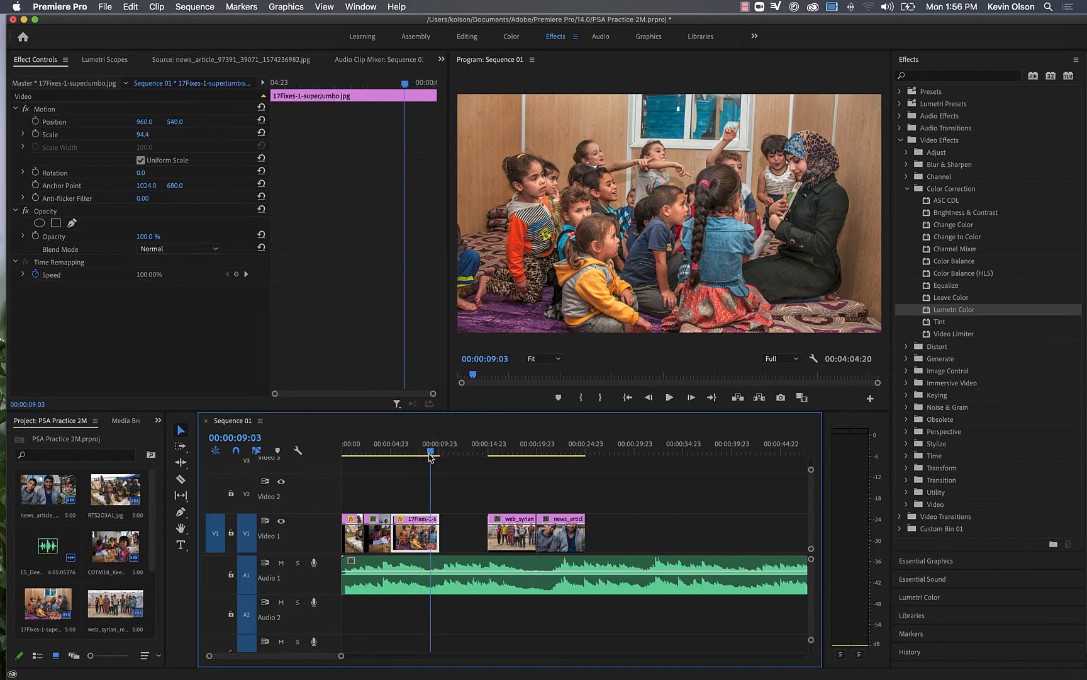
left_click_drag(436, 534, 430, 533)
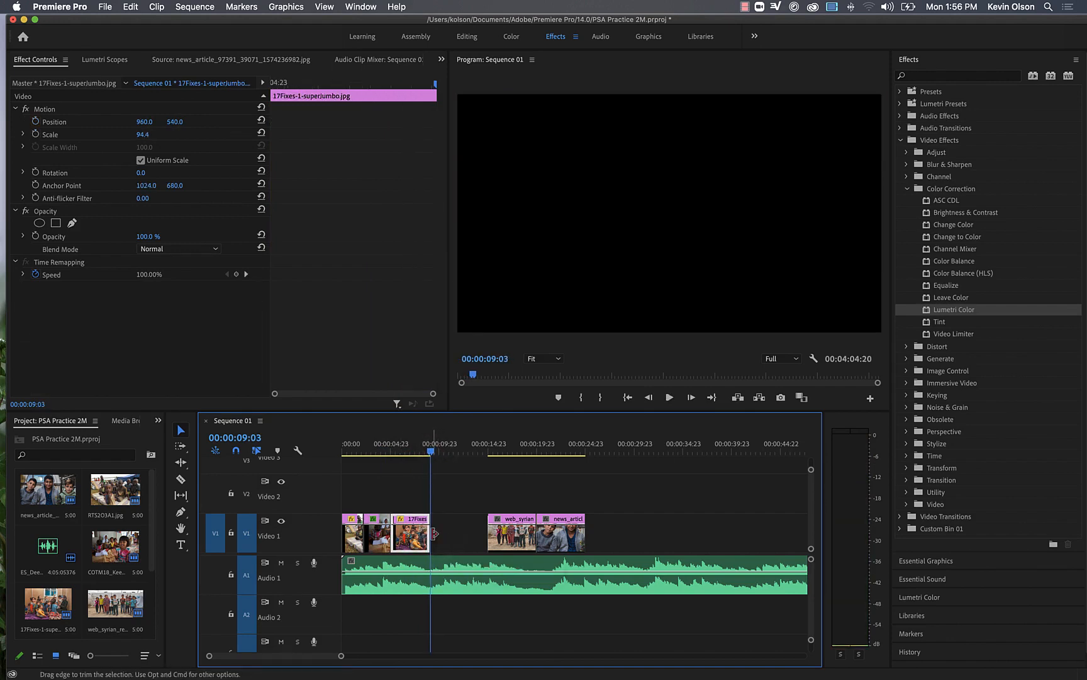
left_click_drag(517, 518, 459, 523)
- Trim the end of the web_syrian clip to 00:00:11:23 and move the news_article clip up against it
left_click(429, 451)
left_click(401, 451)
key("space")
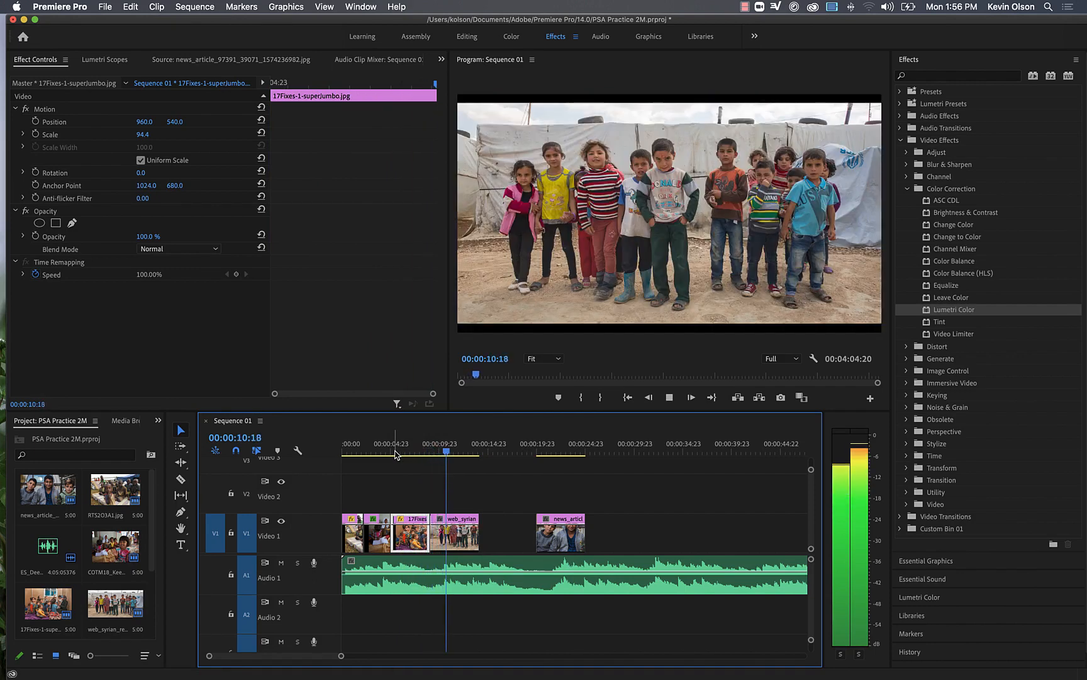
key("space")
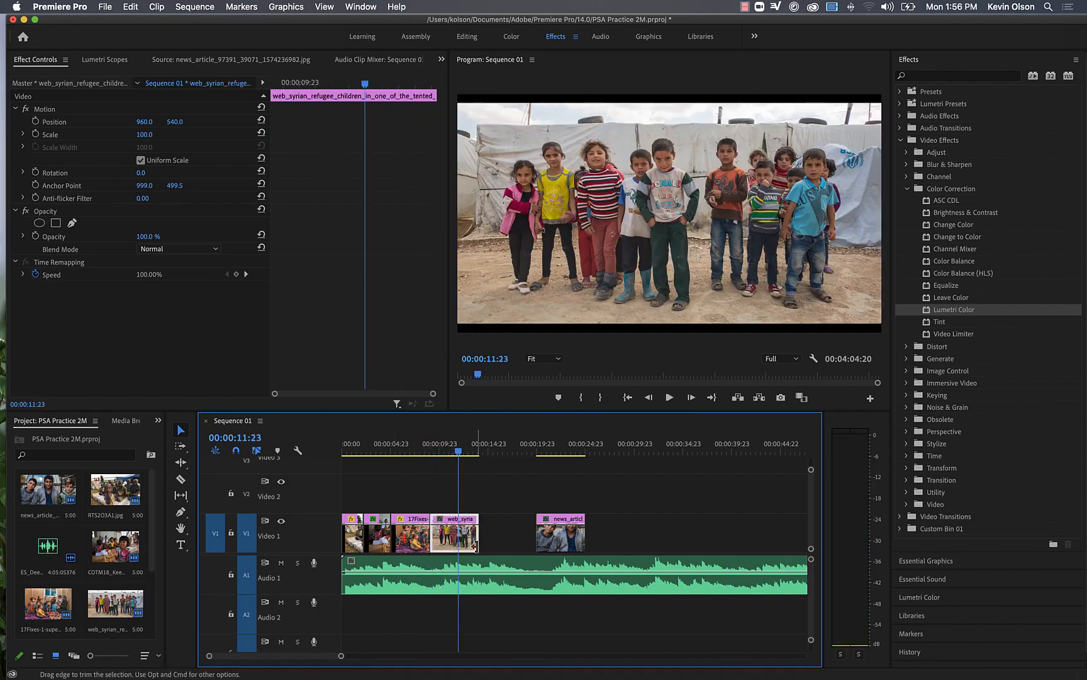
left_click_drag(478, 540, 460, 539)
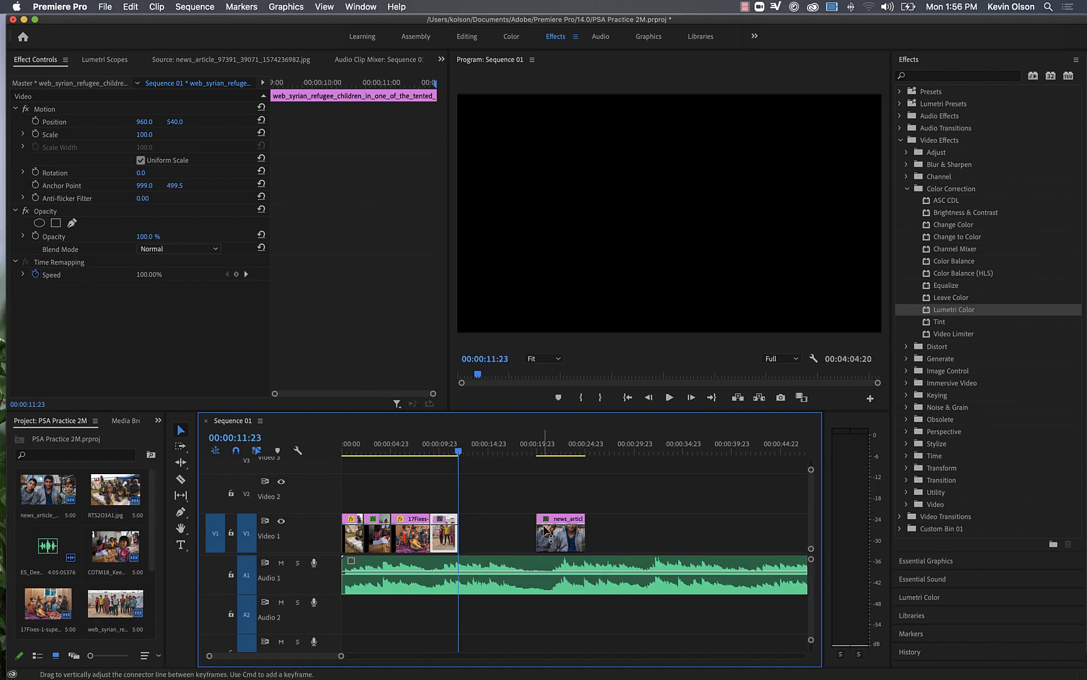
left_click_drag(558, 524, 490, 521)
- Play the sequence from the beginning to check the photo cuts against the music
left_click_drag(459, 456, 334, 451)
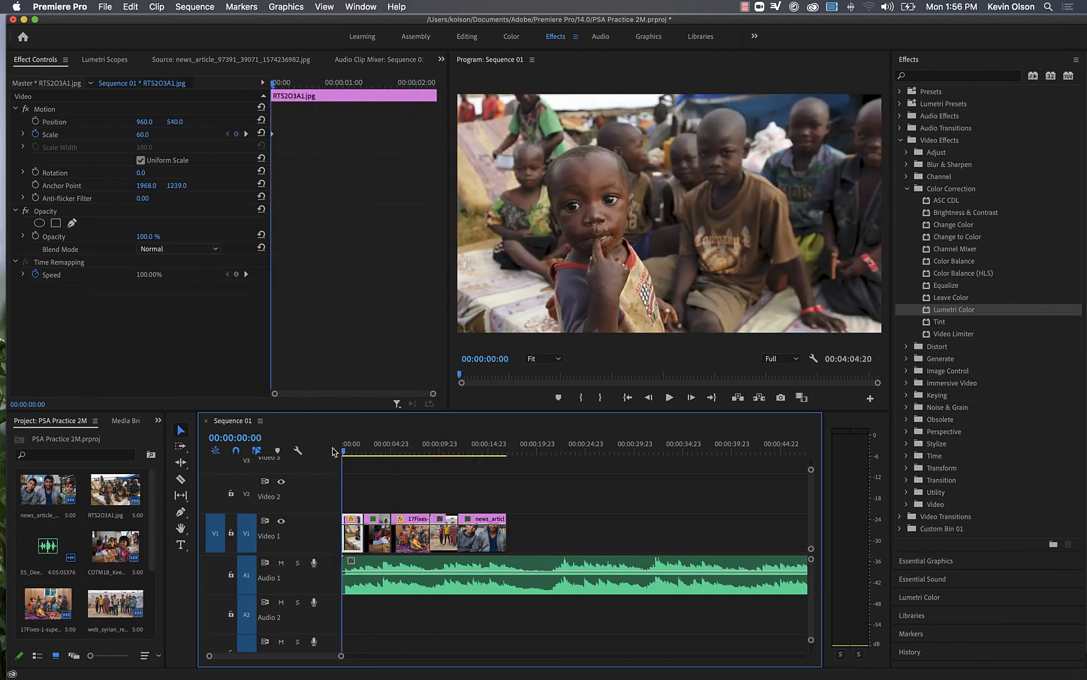
key("space")
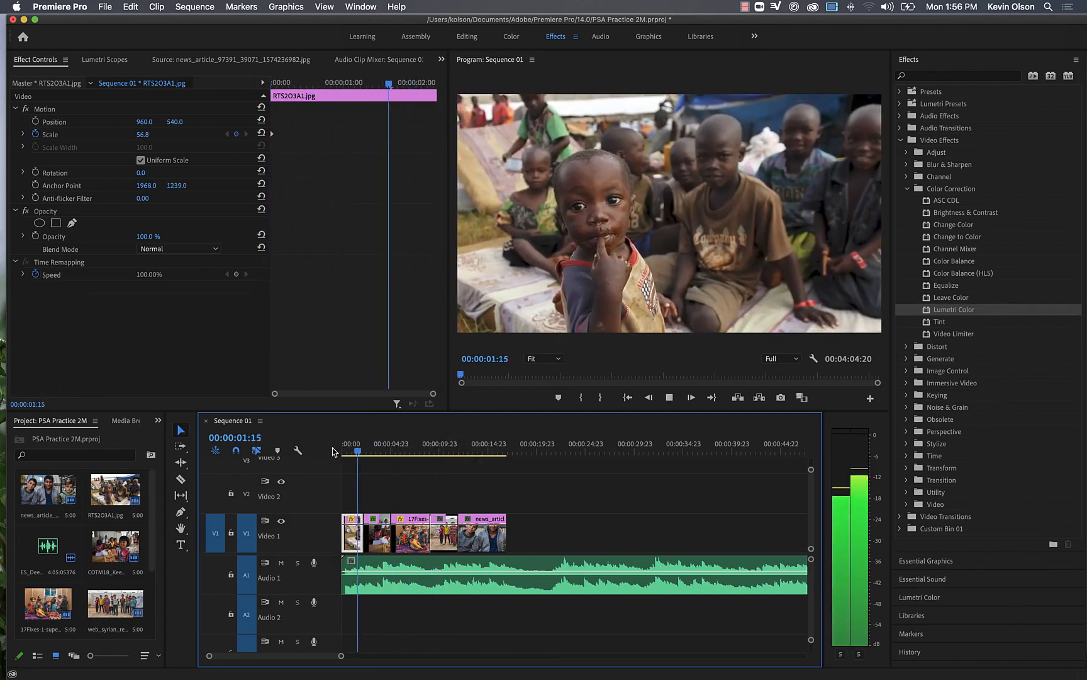
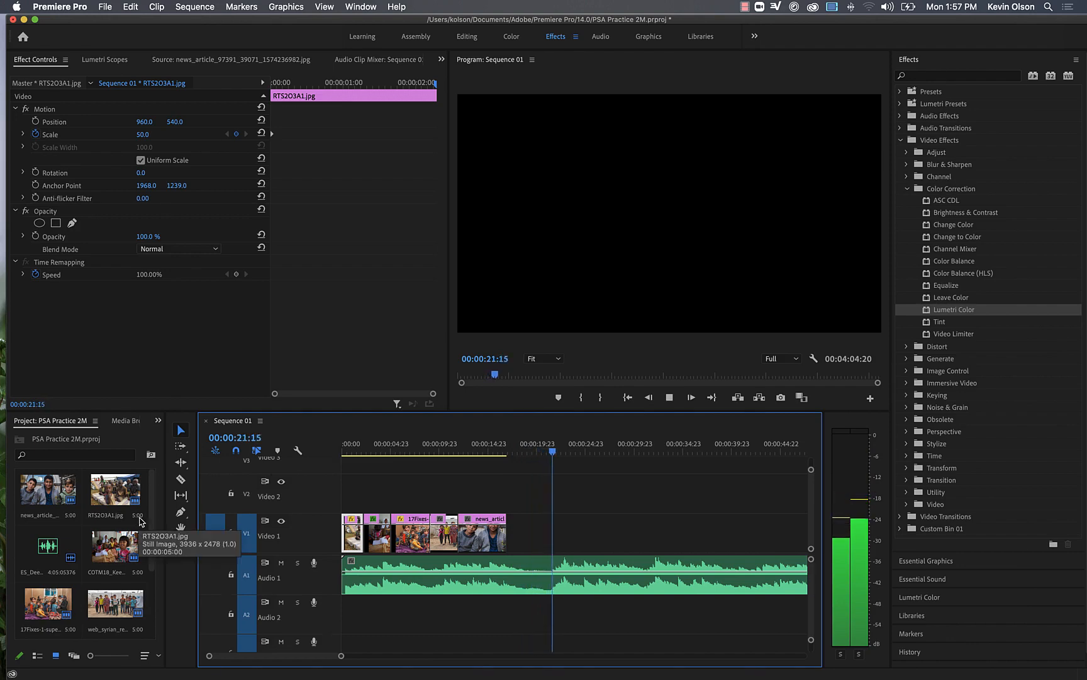
key("space")
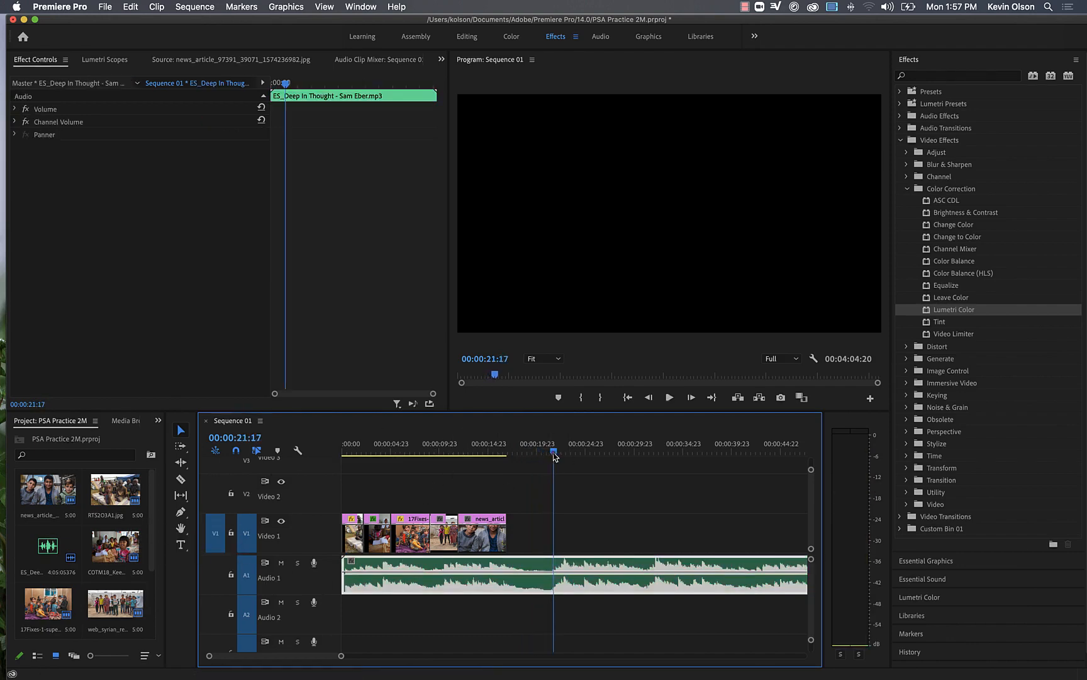
- Fit the news_article clip to the frame size and set its scale to 152.2
left_click_drag(554, 456, 468, 448)
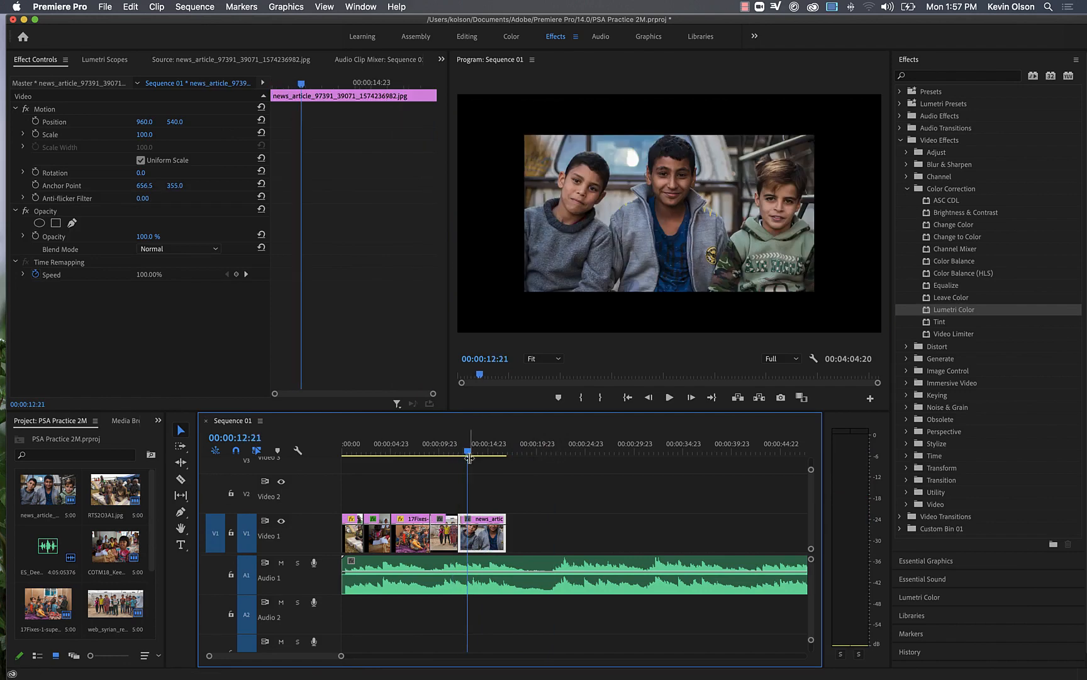
right_click(490, 544)
left_click(526, 554)
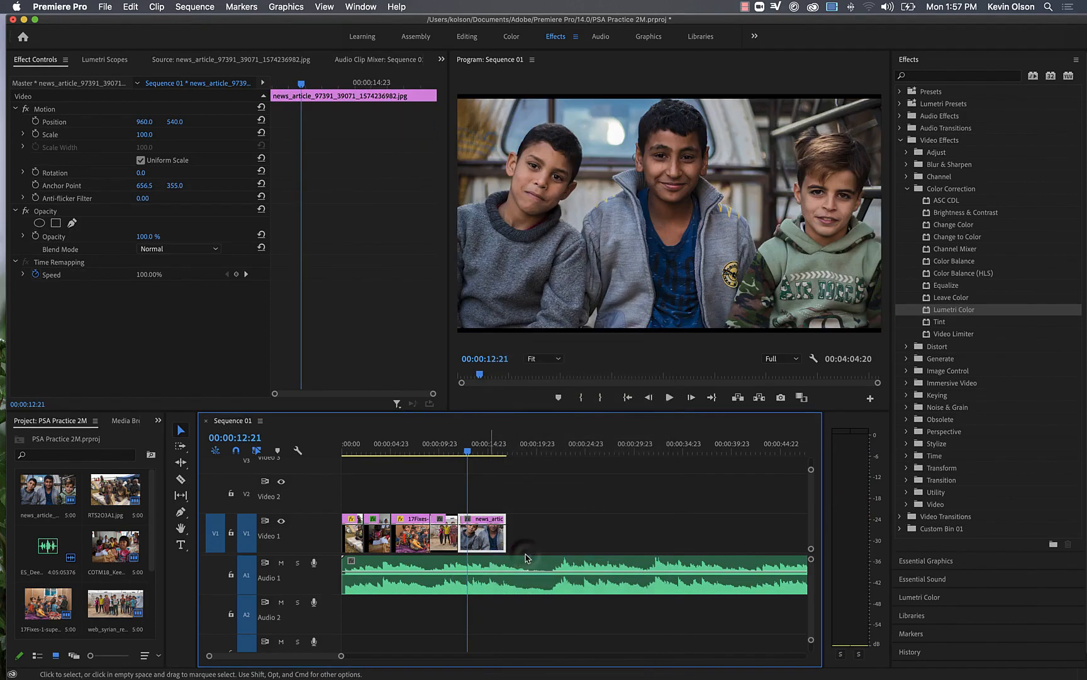
left_click(144, 136)
left_click_drag(144, 136, 147, 136)
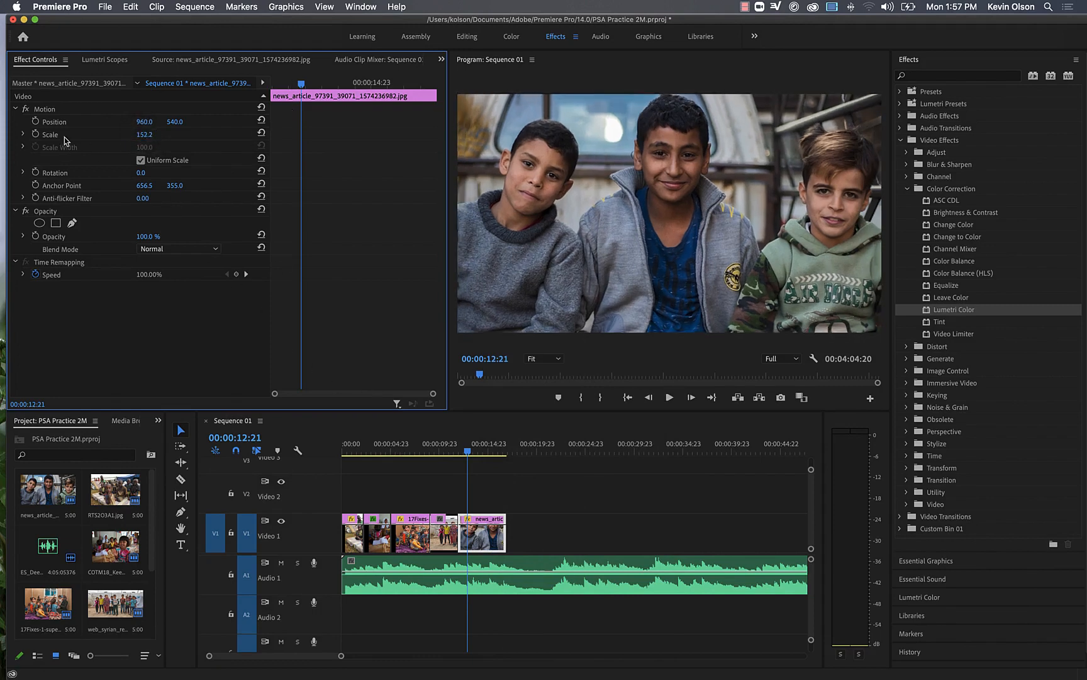
- Animate the news_article clip's scale from 152.2 at its start to 173.2 at its end
left_click(37, 134)
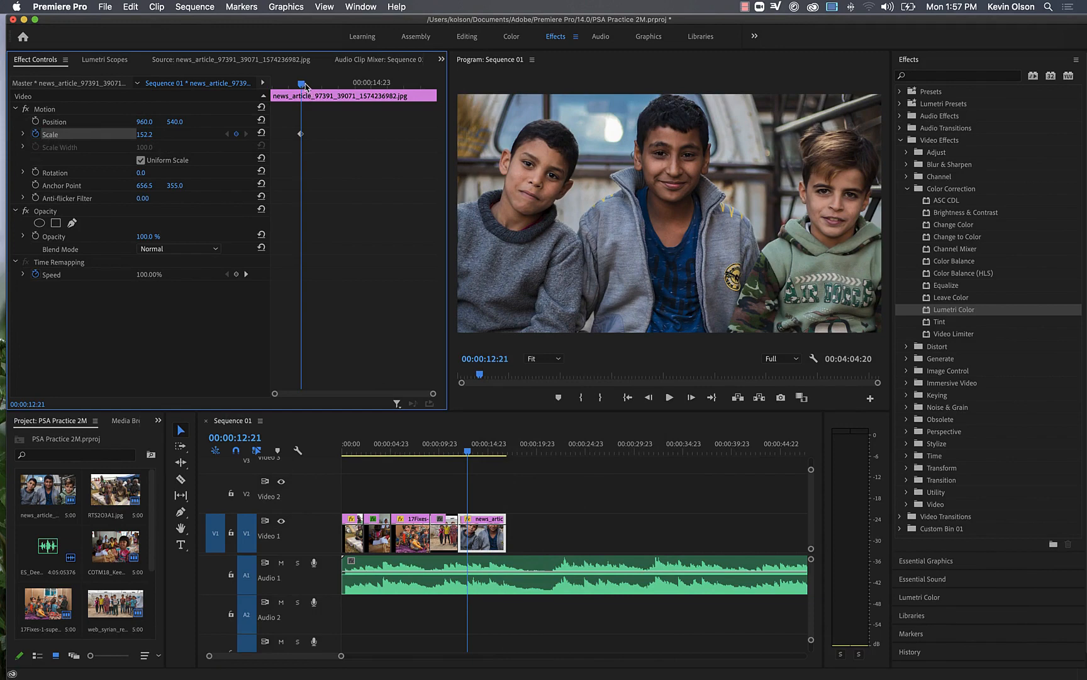
left_click_drag(305, 87, 347, 84)
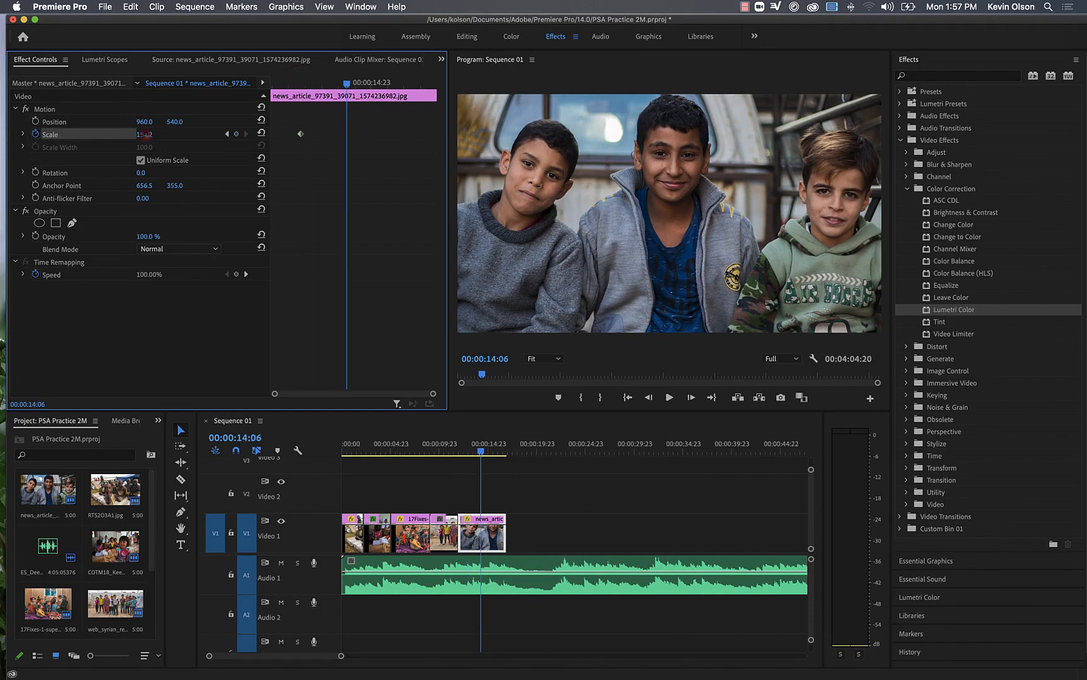
left_click_drag(144, 134, 154, 133)
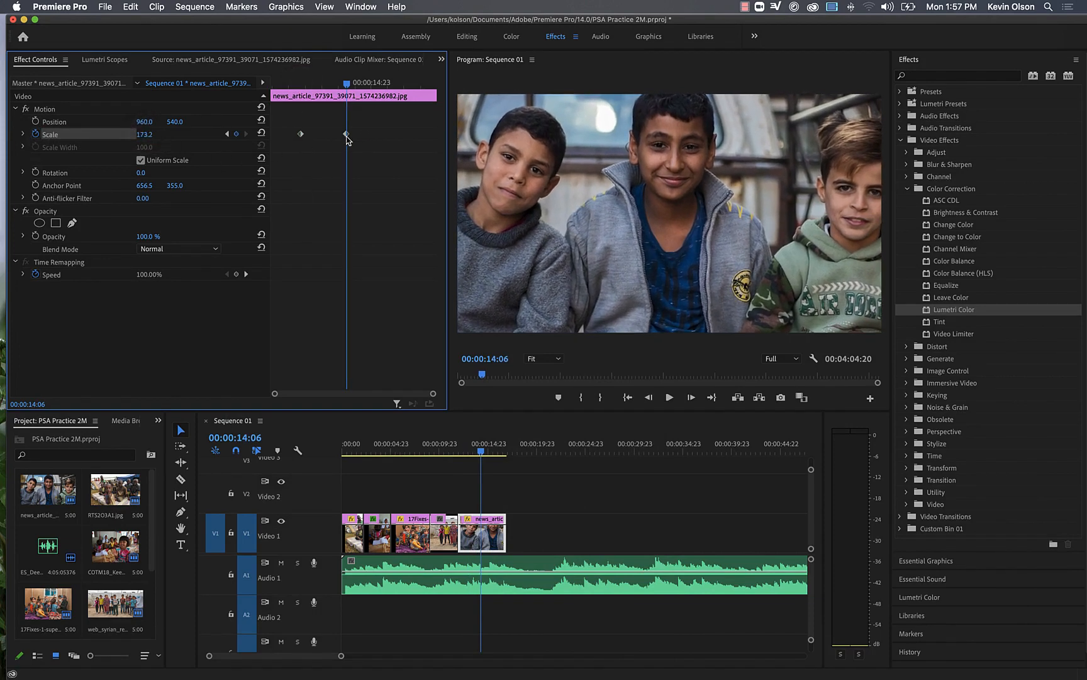
left_click_drag(346, 134, 415, 136)
left_click_drag(302, 138, 252, 139)
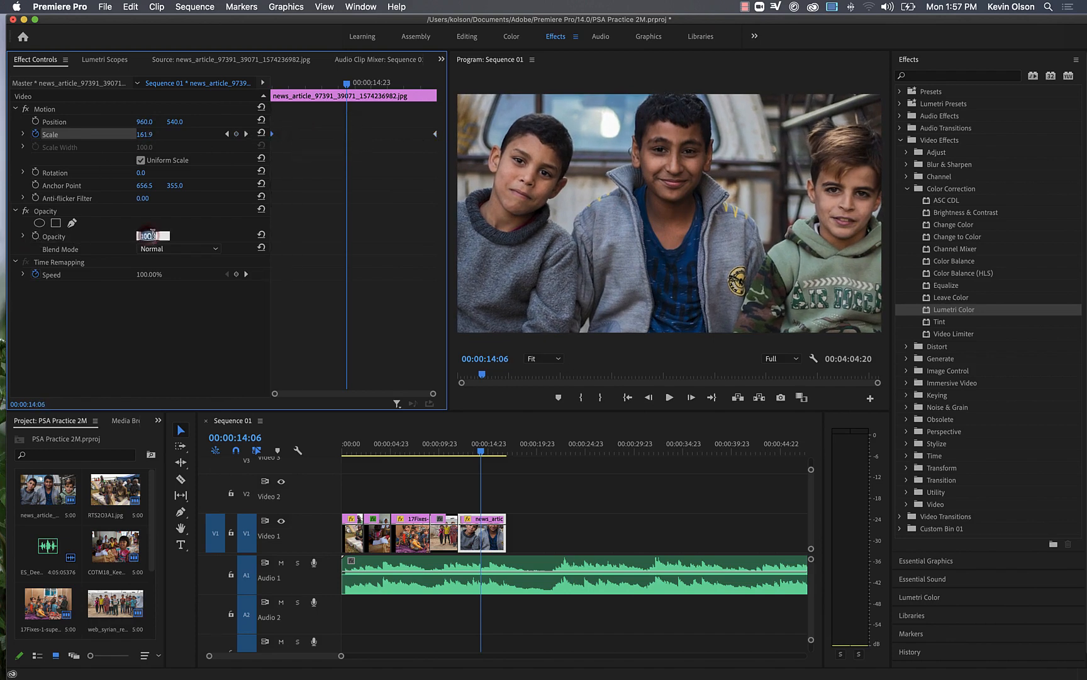
- Keyframe an opacity fade from 100% near the end of the news_article clip to 0% at its last frame, and preview it
left_click(36, 238)
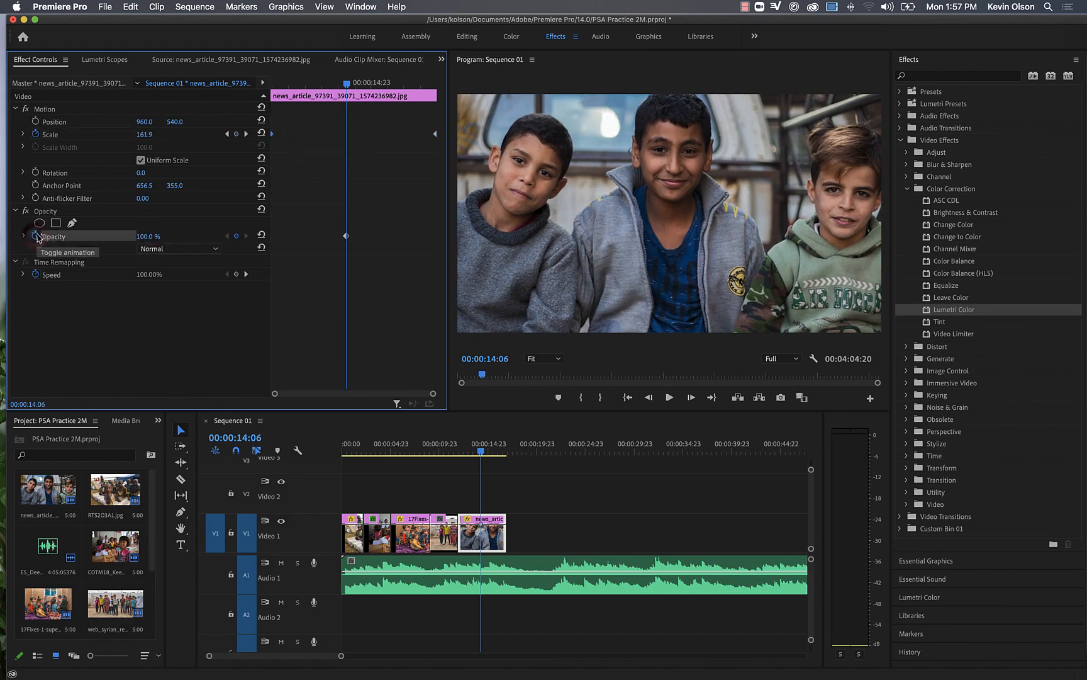
left_click_drag(350, 87, 388, 86)
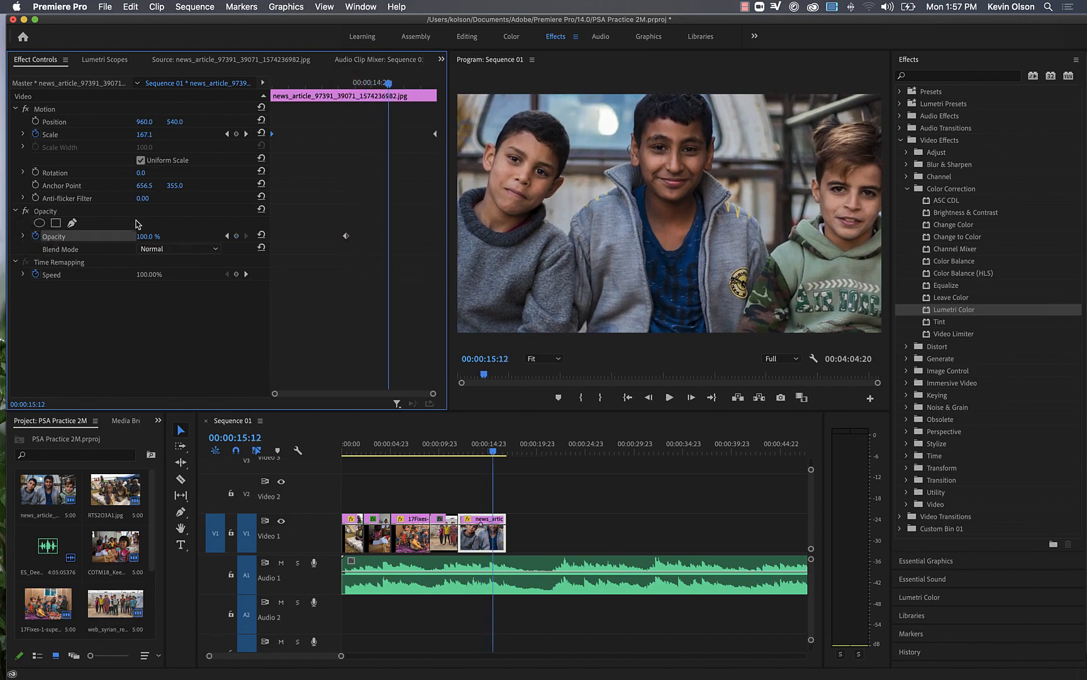
left_click_drag(141, 237, 107, 237)
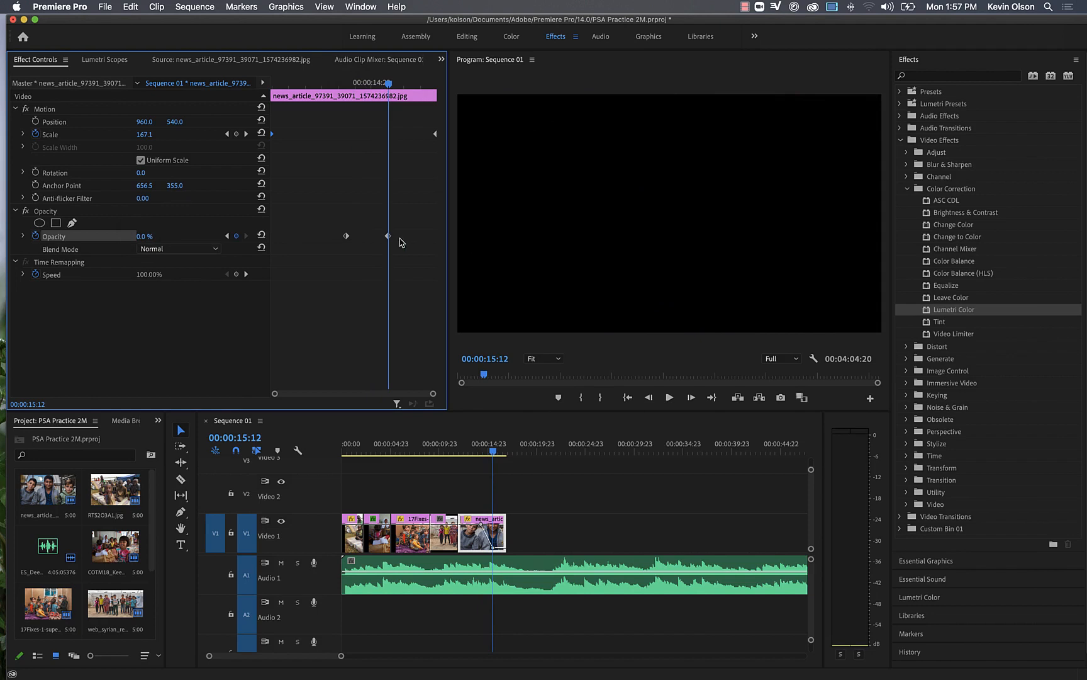
left_click_drag(389, 238, 438, 245)
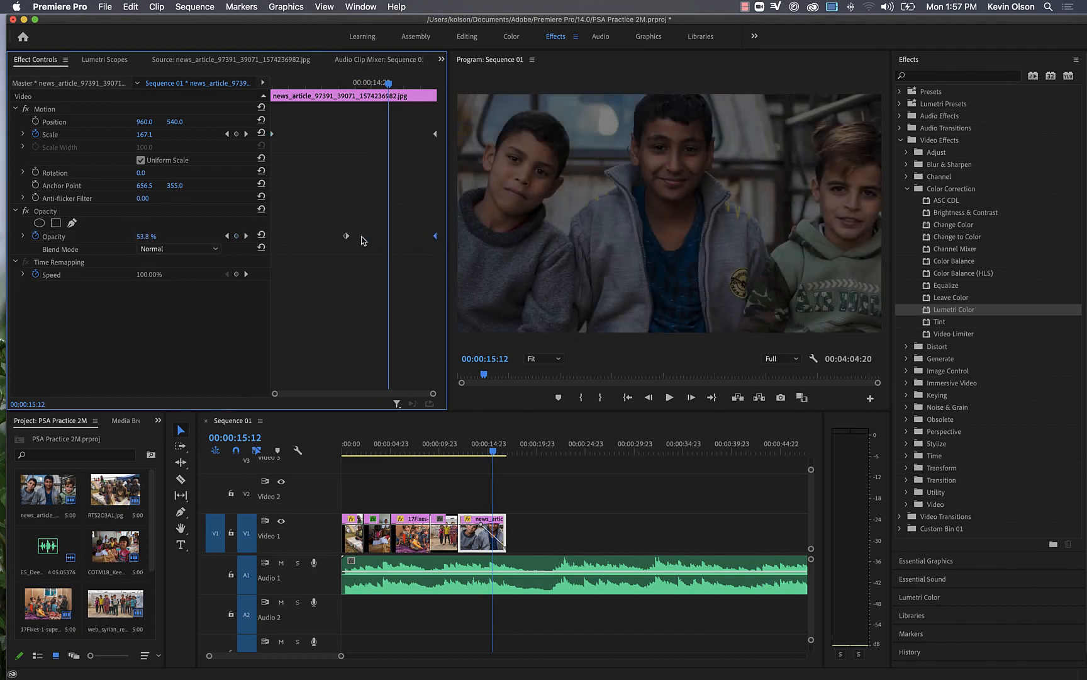
left_click_drag(345, 236, 401, 241)
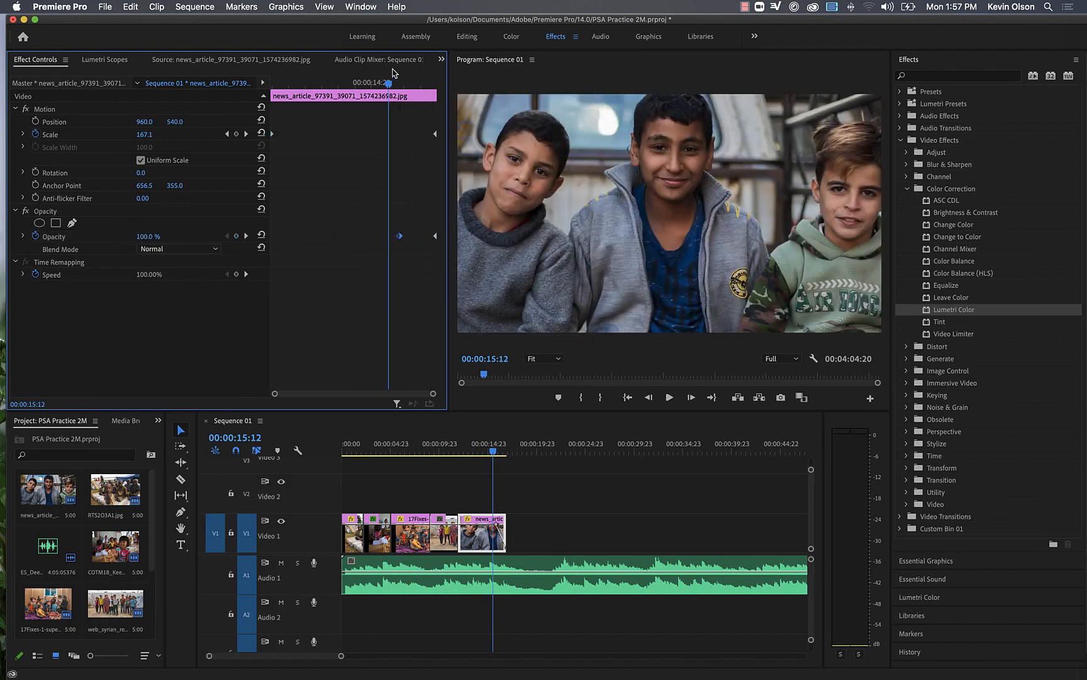
left_click_drag(389, 82, 352, 144)
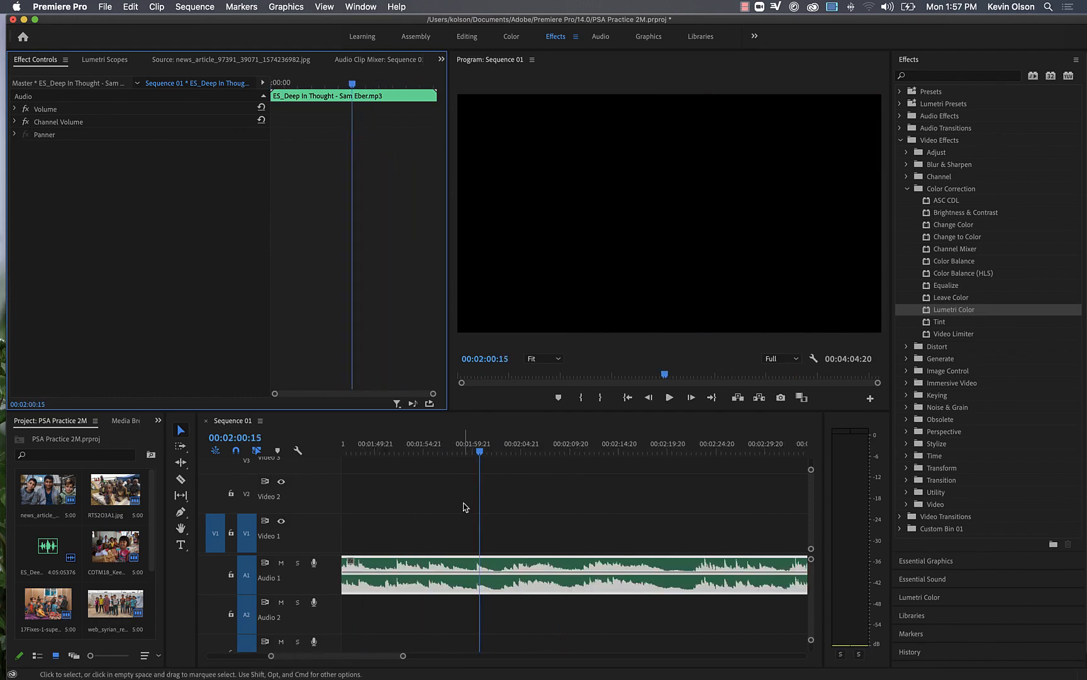
- In the timeline, shift the keyframe that begins the news_article fade-out slightly earlier and raise the clip's end keyframe to full opacity
scroll(463, 506, "up", 2)
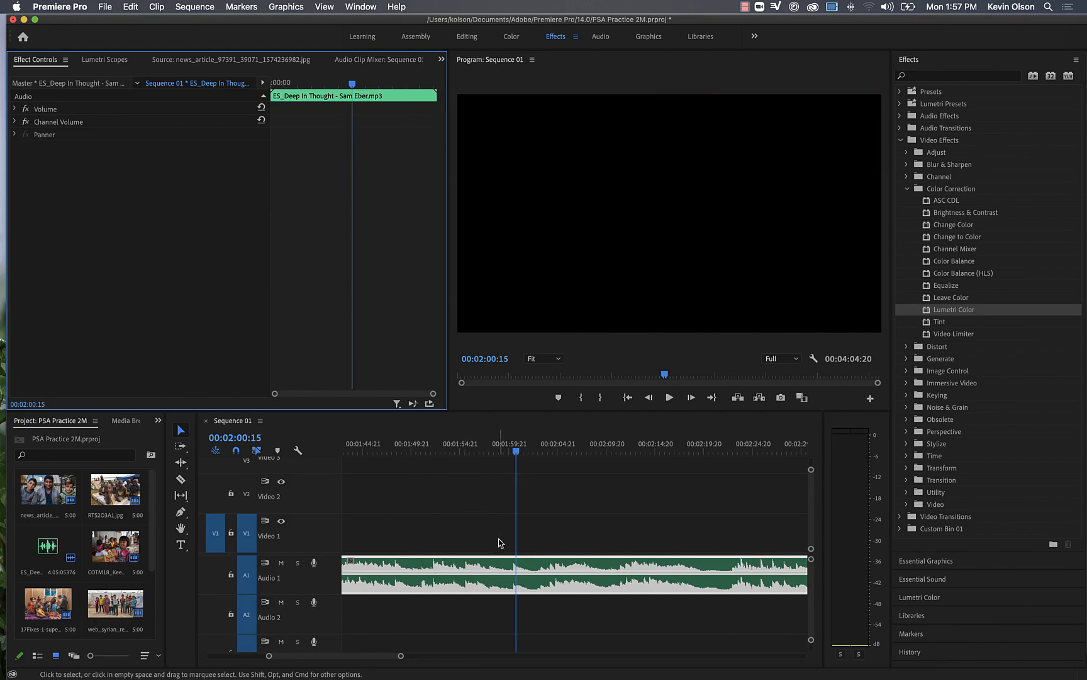
left_click(489, 517)
left_click_drag(518, 449, 340, 468)
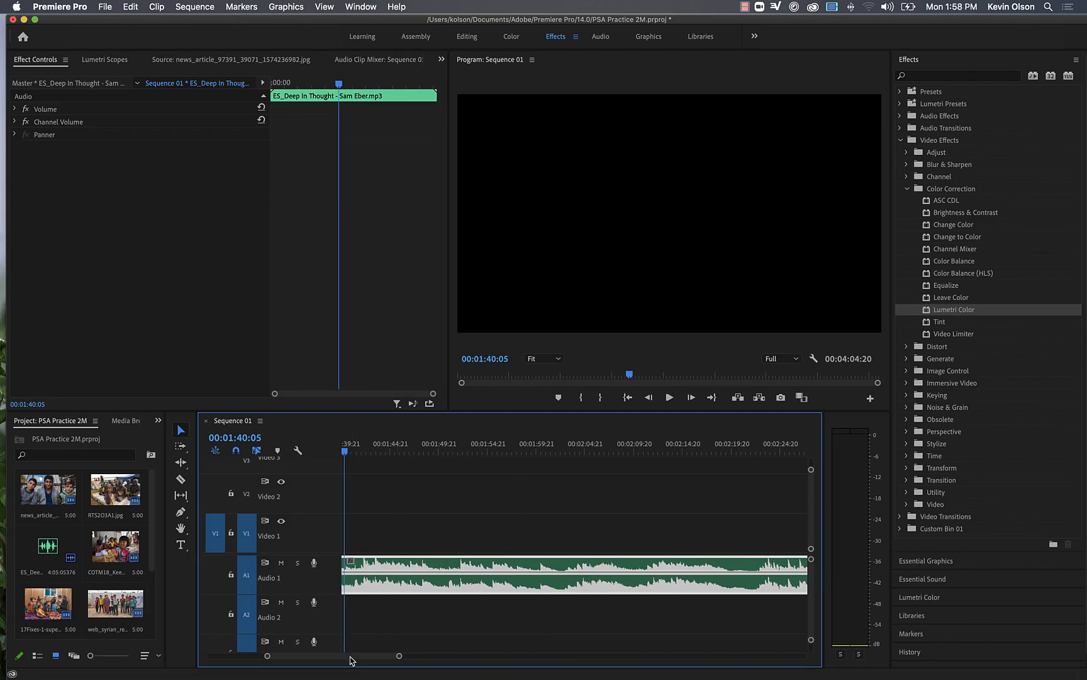
left_click_drag(352, 655, 249, 672)
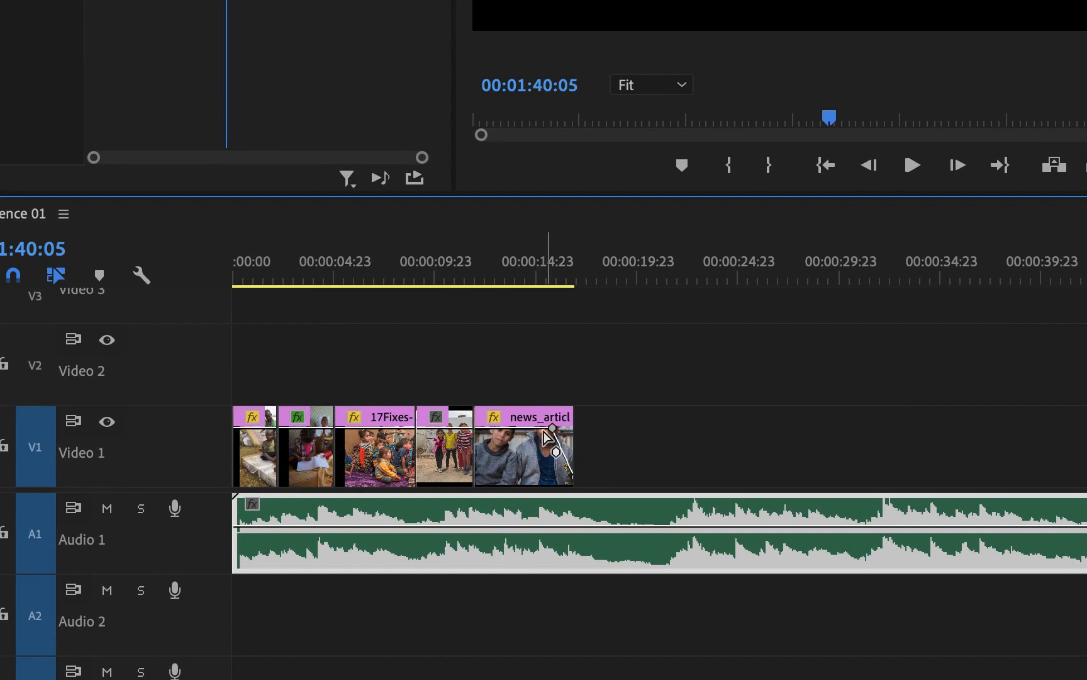
left_click_drag(552, 429, 539, 429)
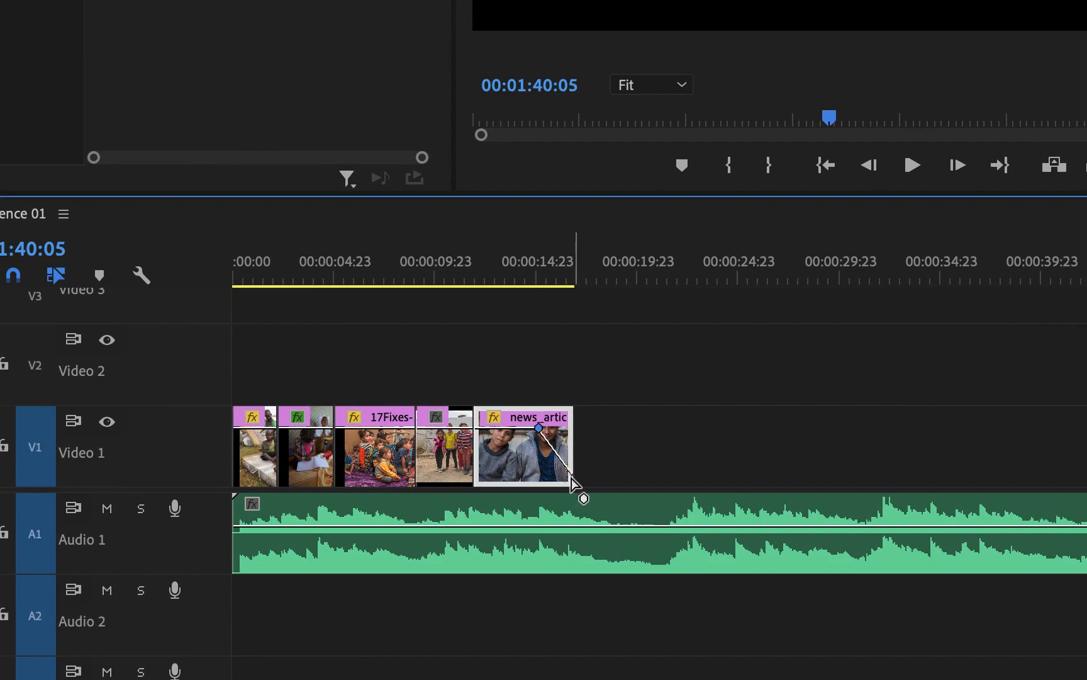
left_click_drag(571, 476, 571, 428)
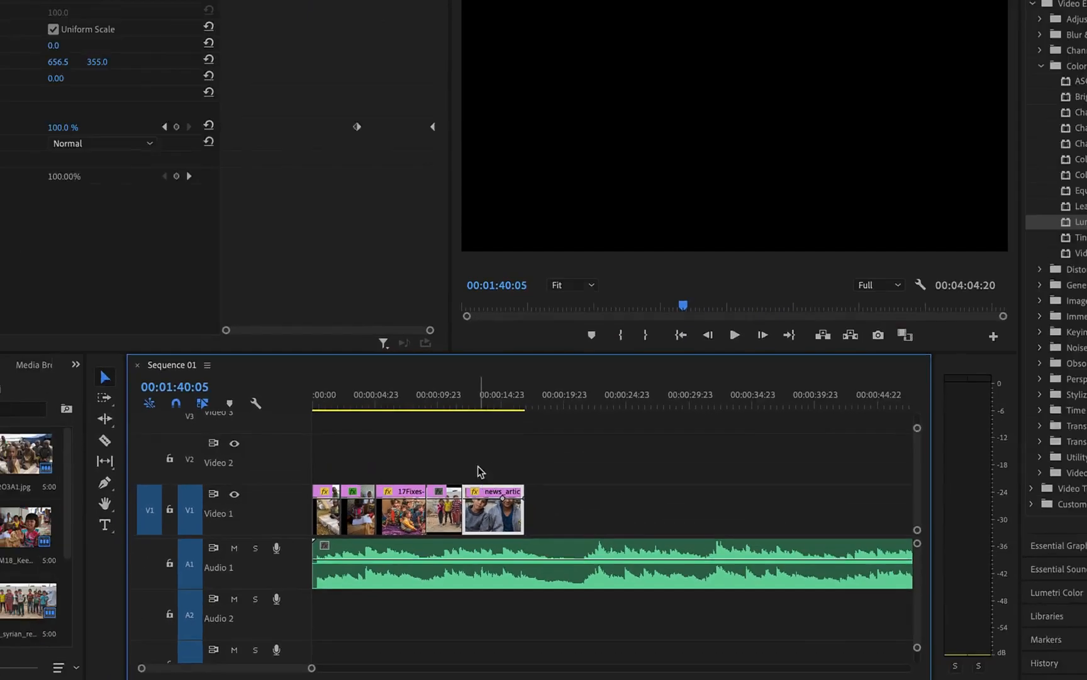
- Add two opacity keyframes in the first half of the news_article clip and lower the first one at the clip's start for a fade-in
mouse_move(482, 397)
left_mouse_down()
mouse_move(527, 397)
mouse_move(486, 393)
left_mouse_up()
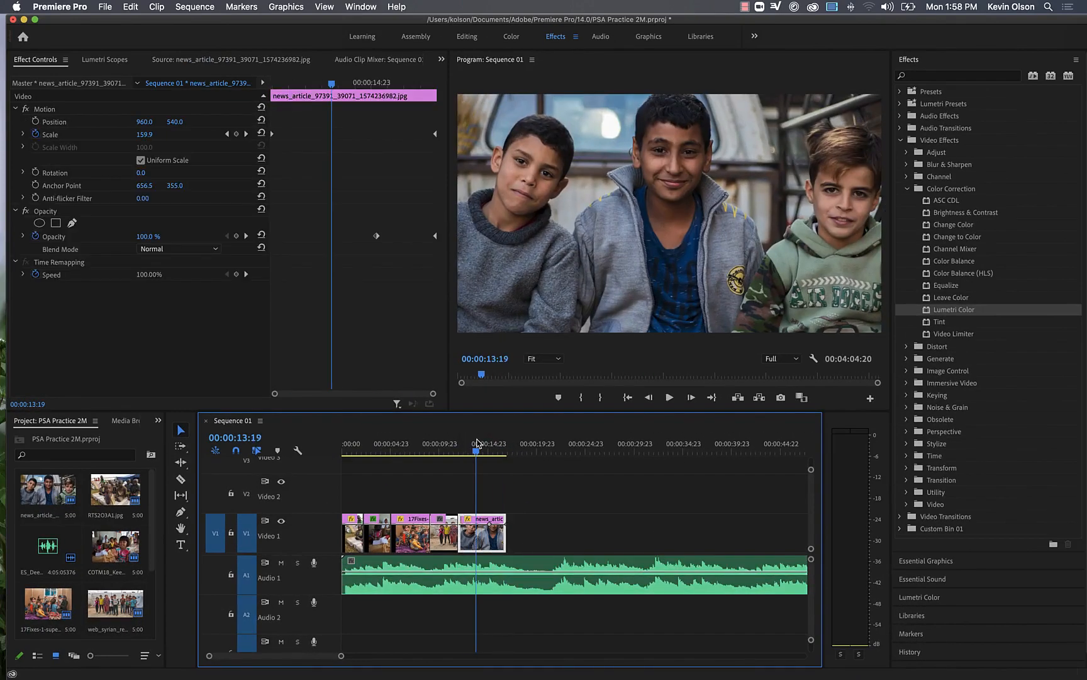
mouse_move(477, 443)
left_mouse_down()
mouse_move(466, 444)
mouse_move(486, 448)
left_mouse_up()
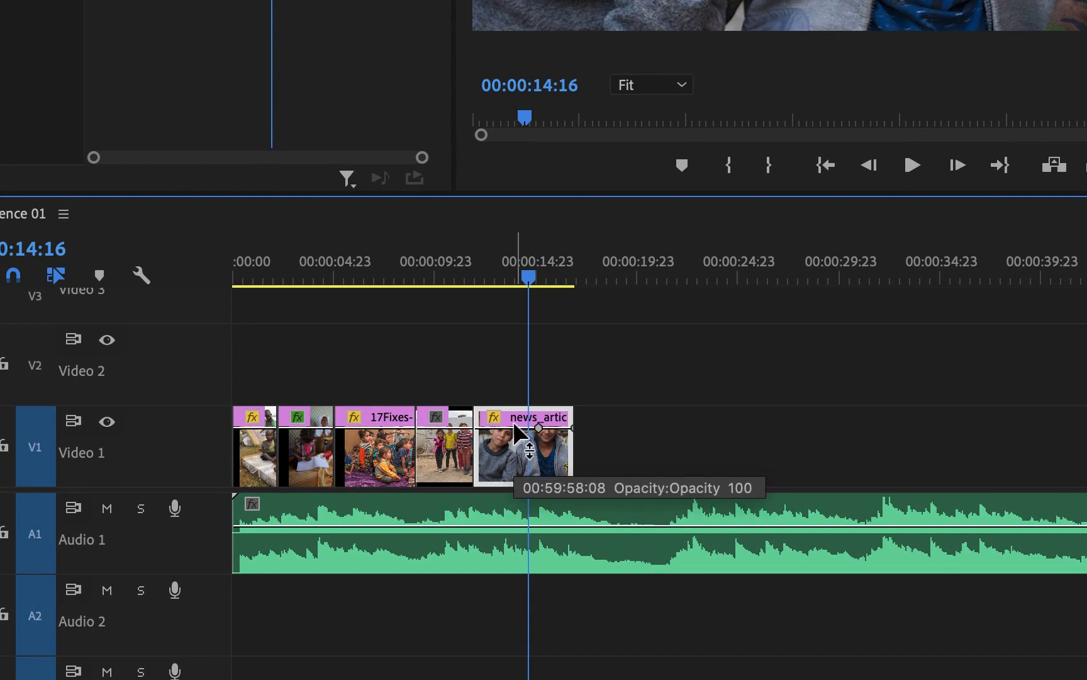
left_click(507, 428, "ctrl")
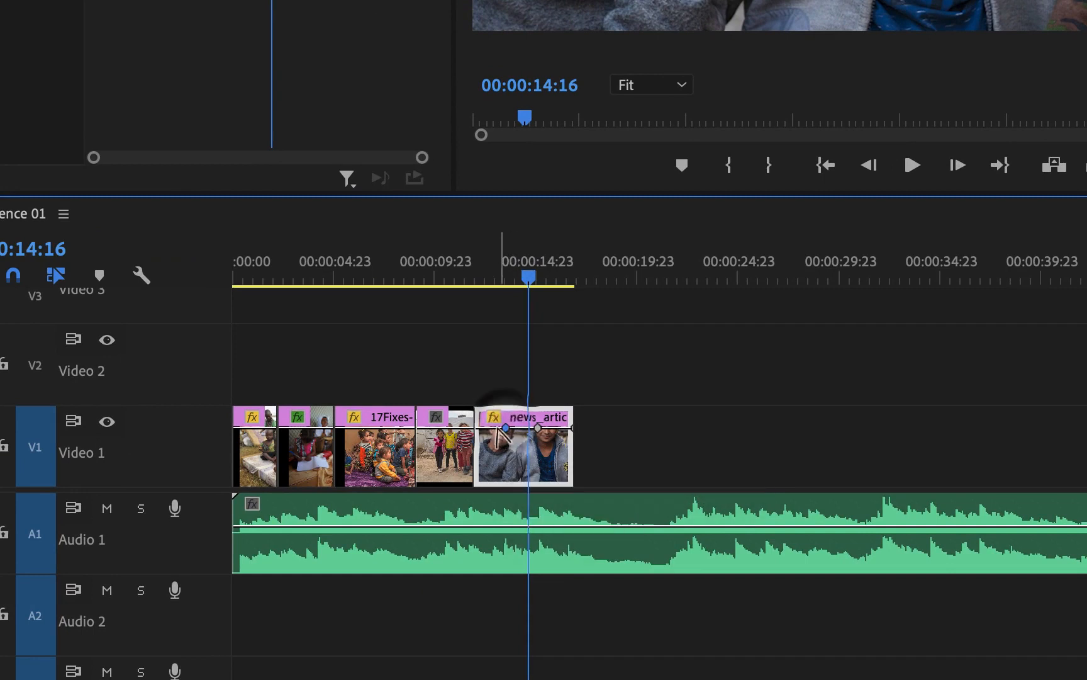
left_click(485, 428, "ctrl")
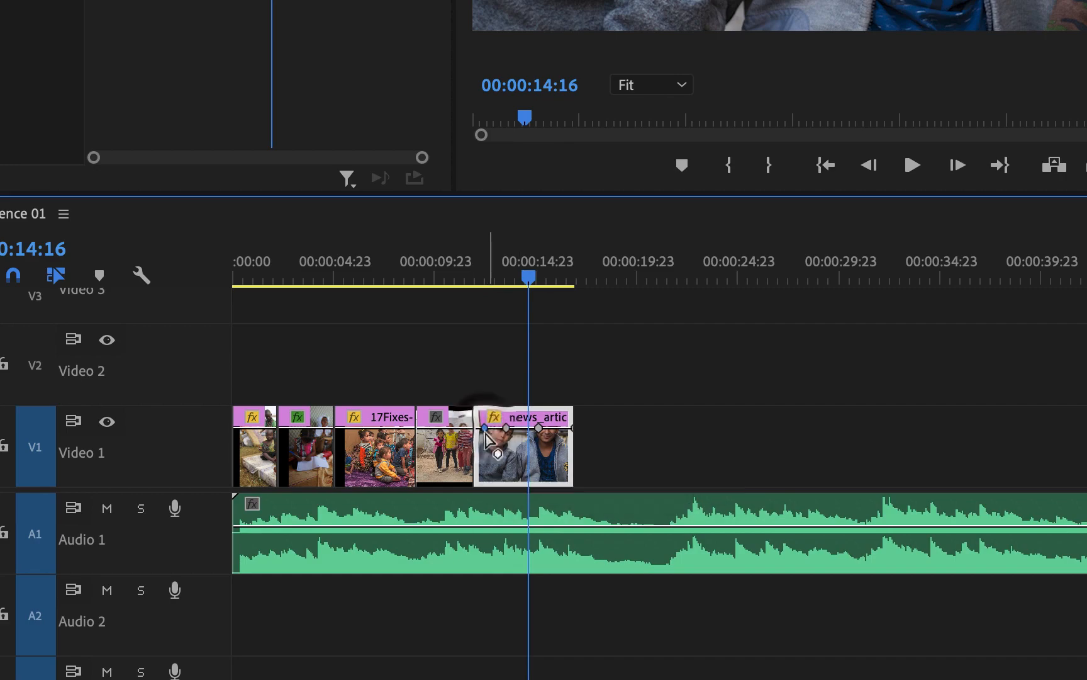
left_click_drag(492, 433, 488, 474)
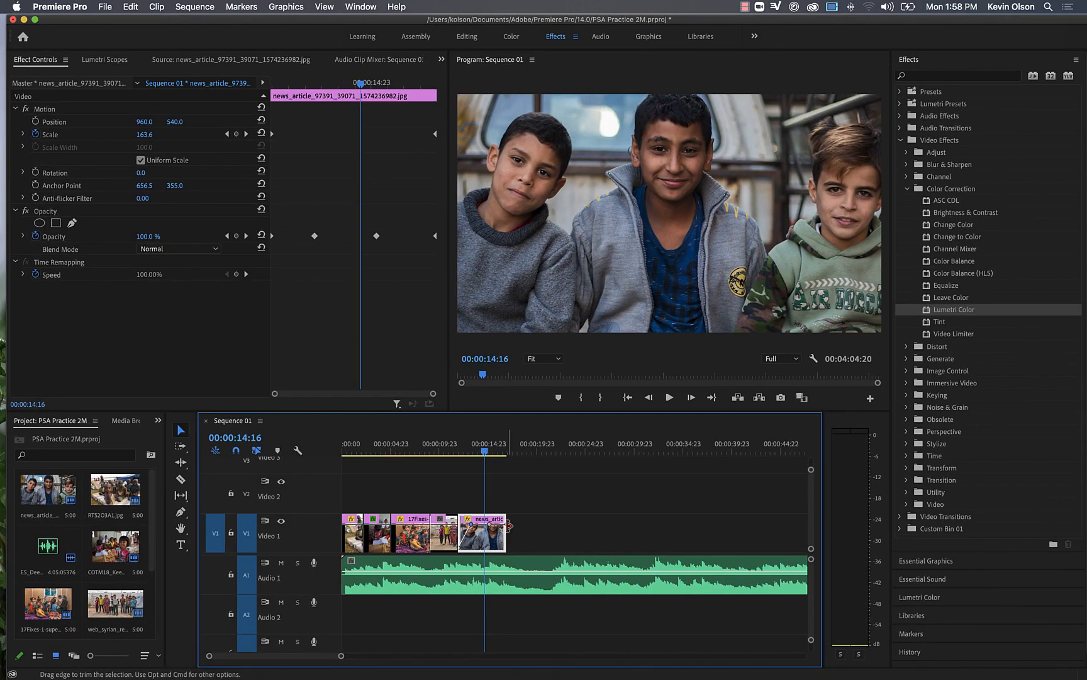
- Lower the opacity keyframe at the end of the news_article clip to 0% and play back the fade-out
left_click_drag(505, 525, 504, 551)
left_click_drag(485, 453, 454, 453)
key("space")
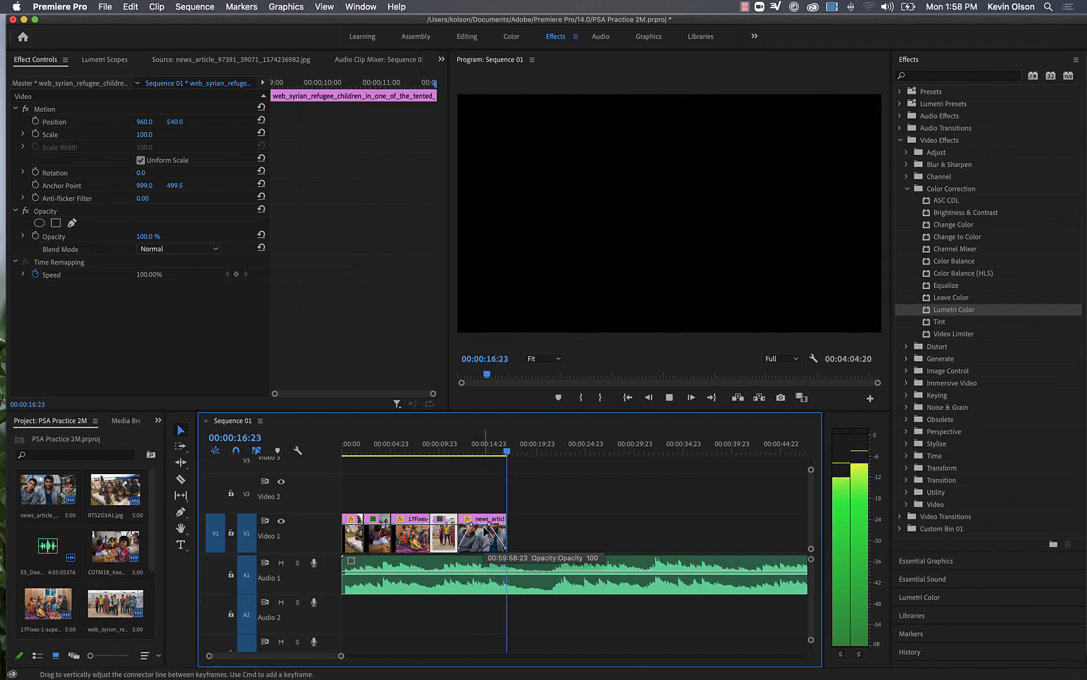
key("space")
- Extend the end of the news_article clip to about 20 seconds in the sequence and play back the result
left_click_drag(529, 527, 509, 500)
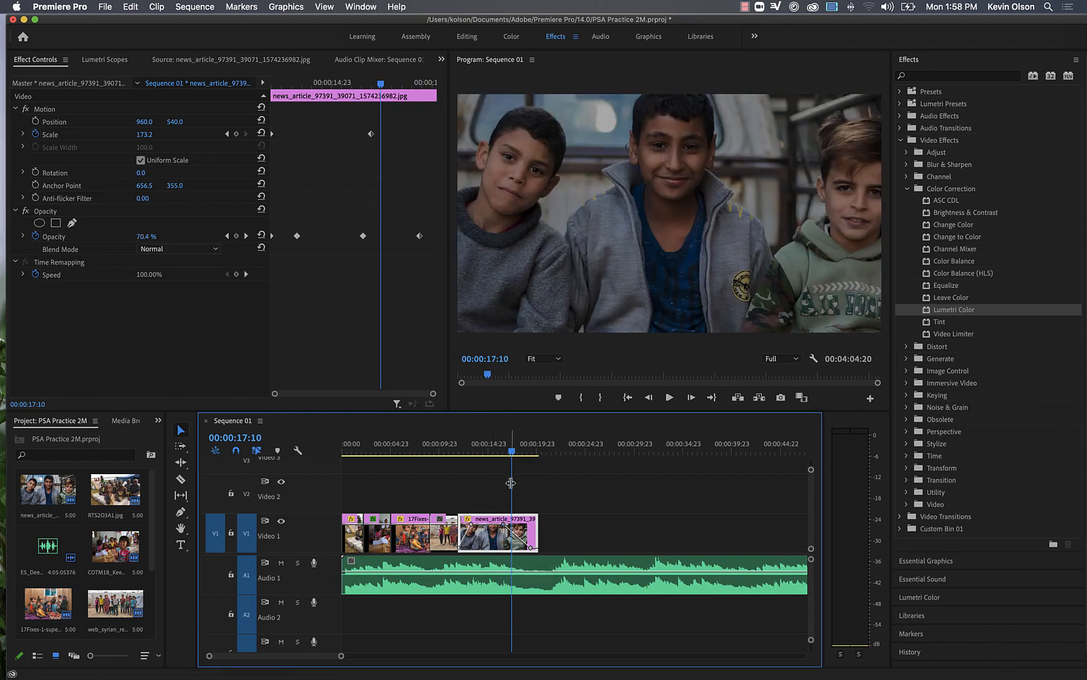
left_click(481, 453)
key("space")
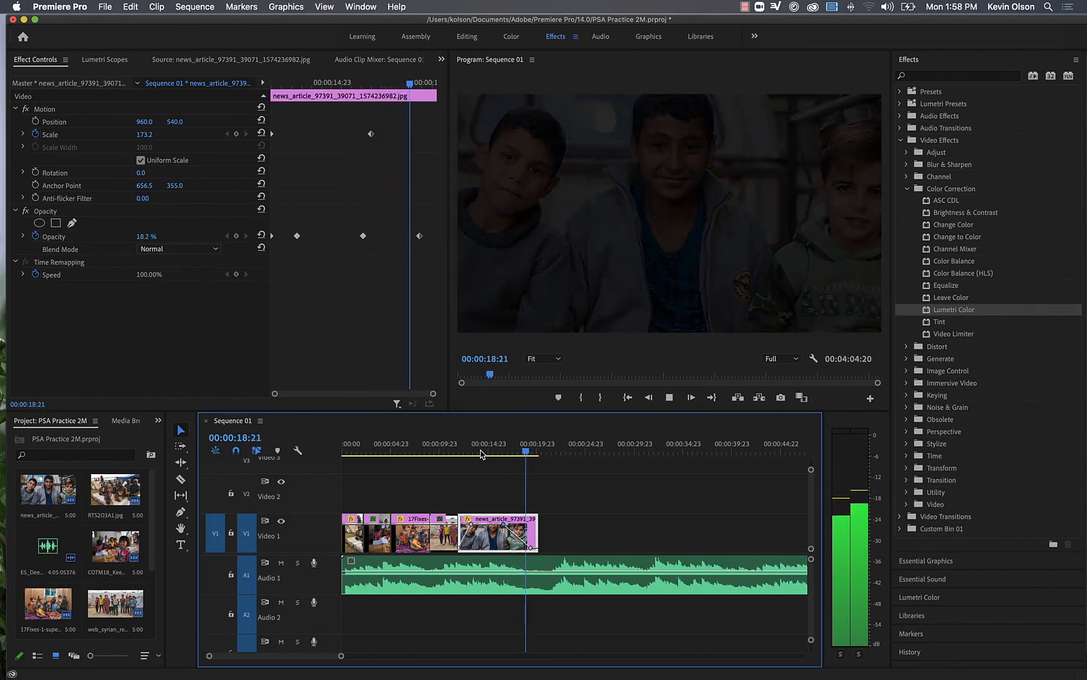
key("space")
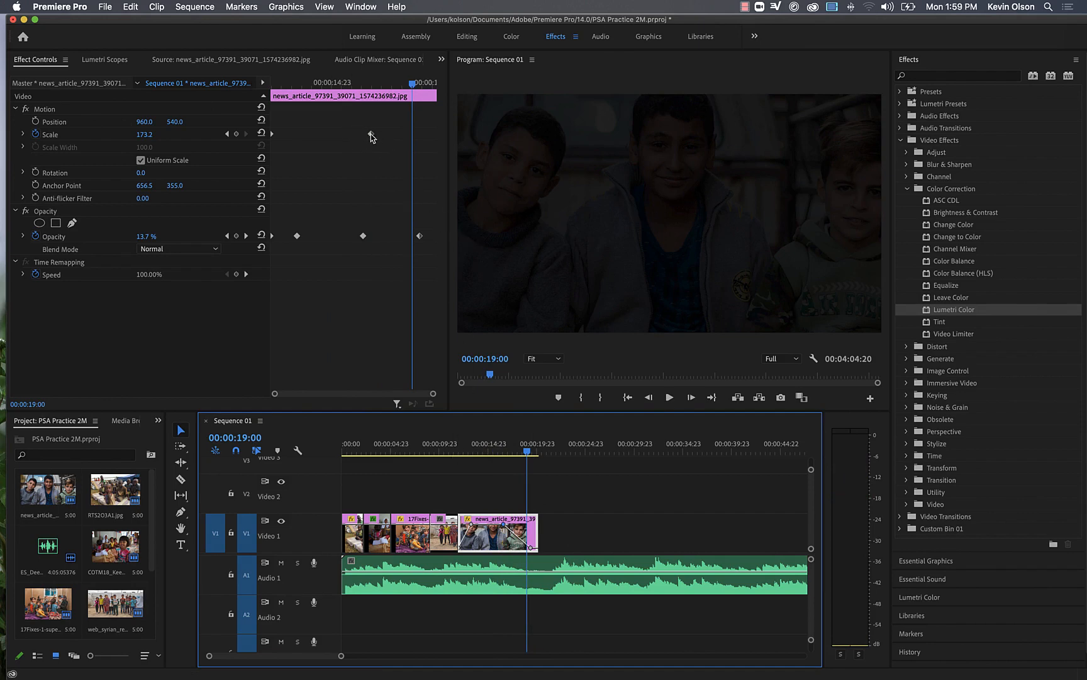
- Move the news_article clip's ending scale keyframe to the clip's extended end and preview the zoom
left_click_drag(370, 134, 422, 145)
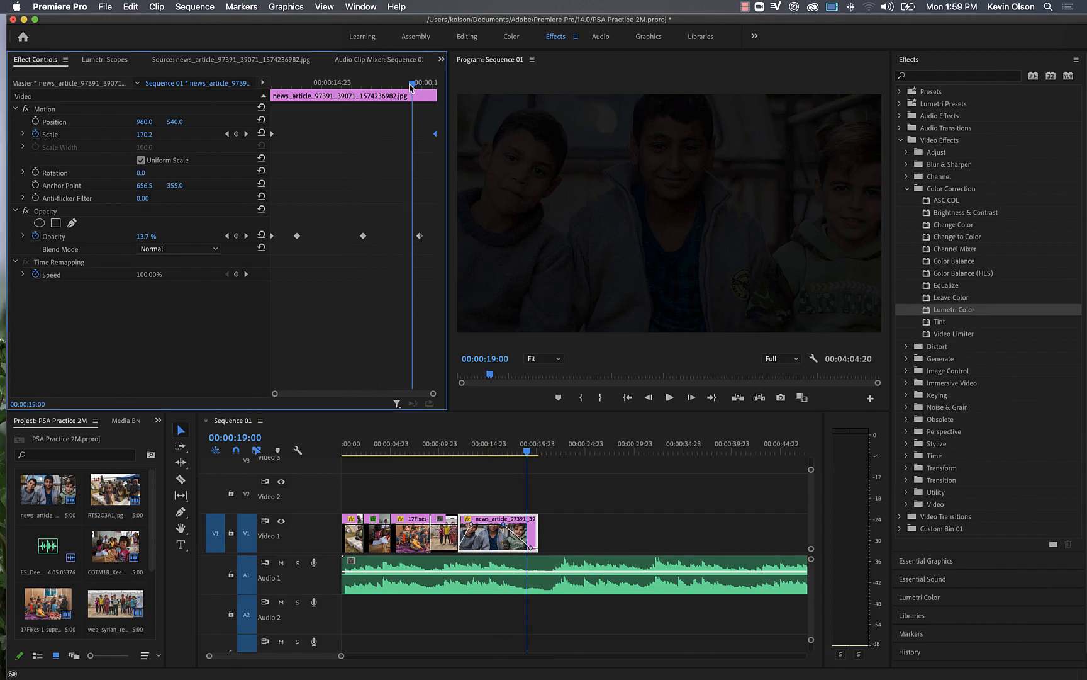
left_click_drag(412, 84, 247, 92)
key("space")
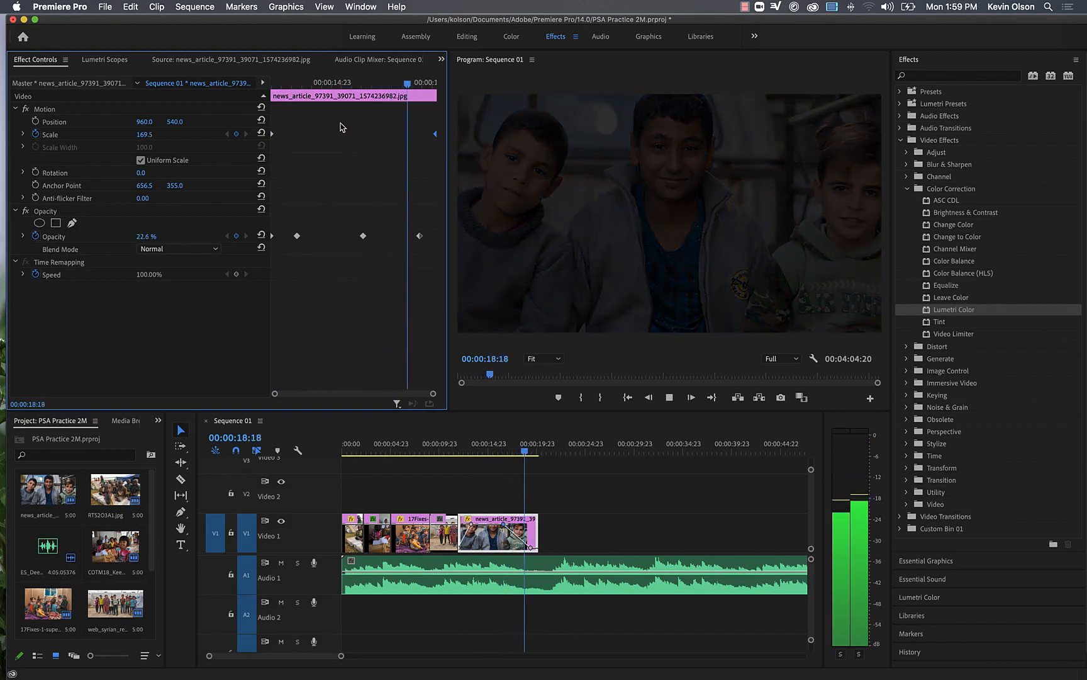
key("space")
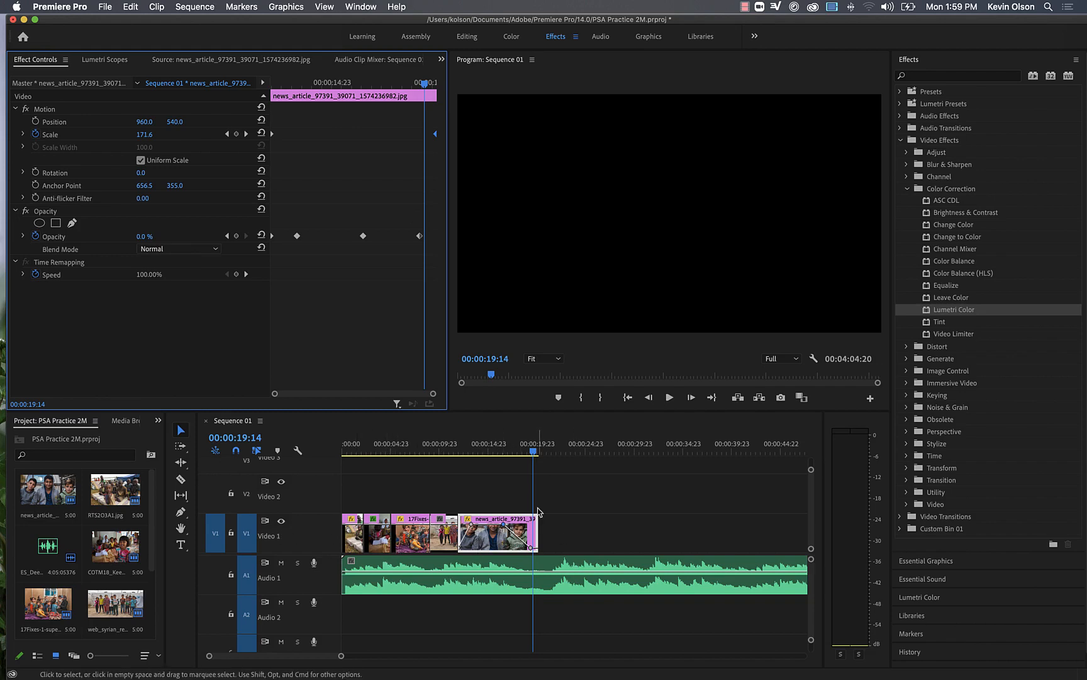
- Shorten the news_article clip's zoom by moving its first scale keyframe later and its last one before the clip's end, and scrub through it
left_click_drag(535, 451, 500, 452)
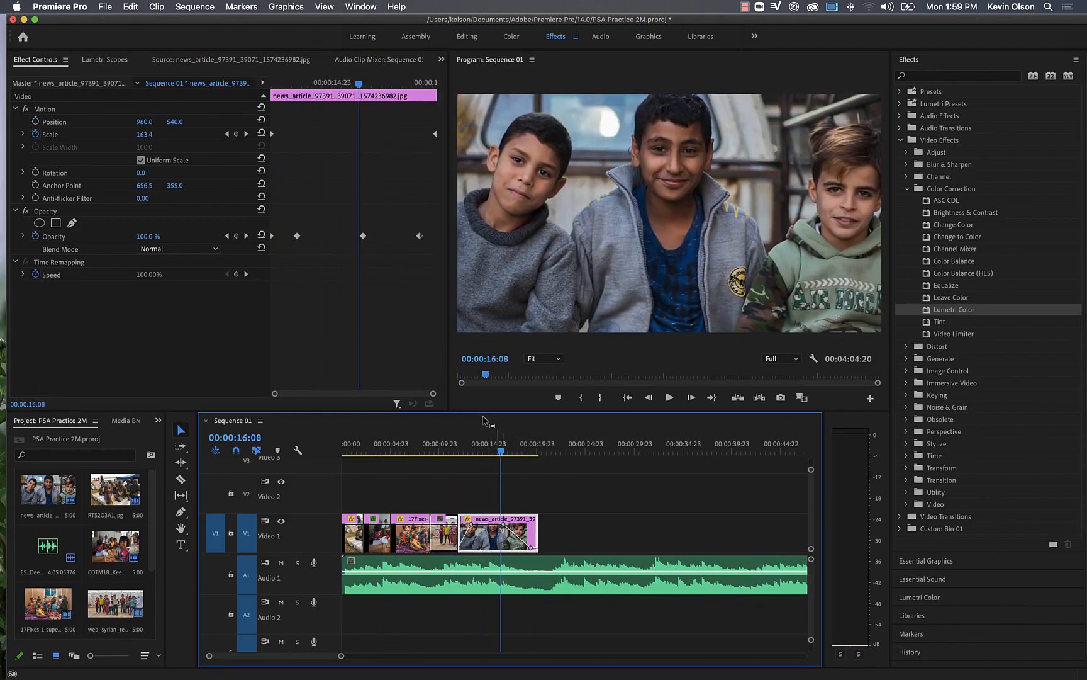
left_click_drag(432, 135, 386, 134)
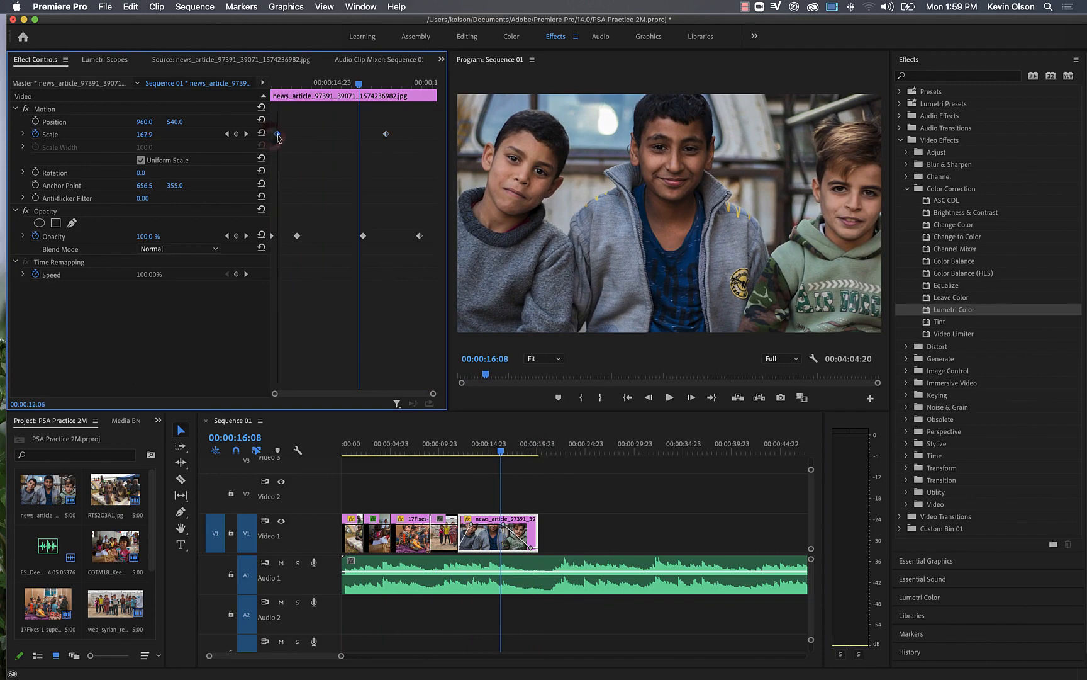
left_click_drag(274, 134, 392, 134)
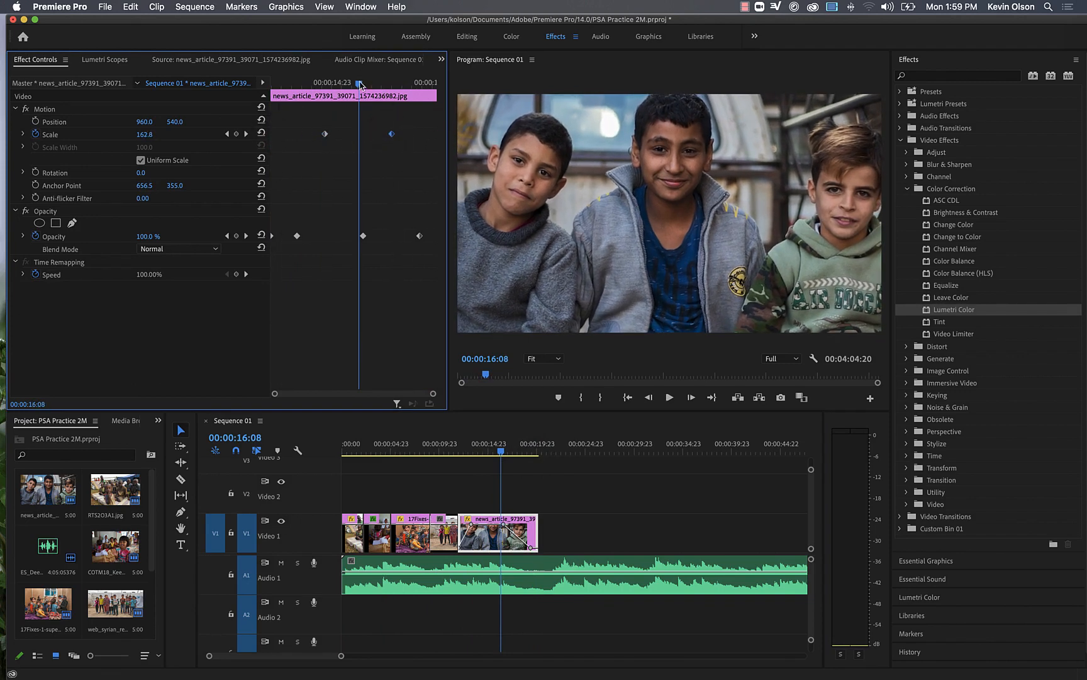
left_click_drag(361, 85, 405, 101)
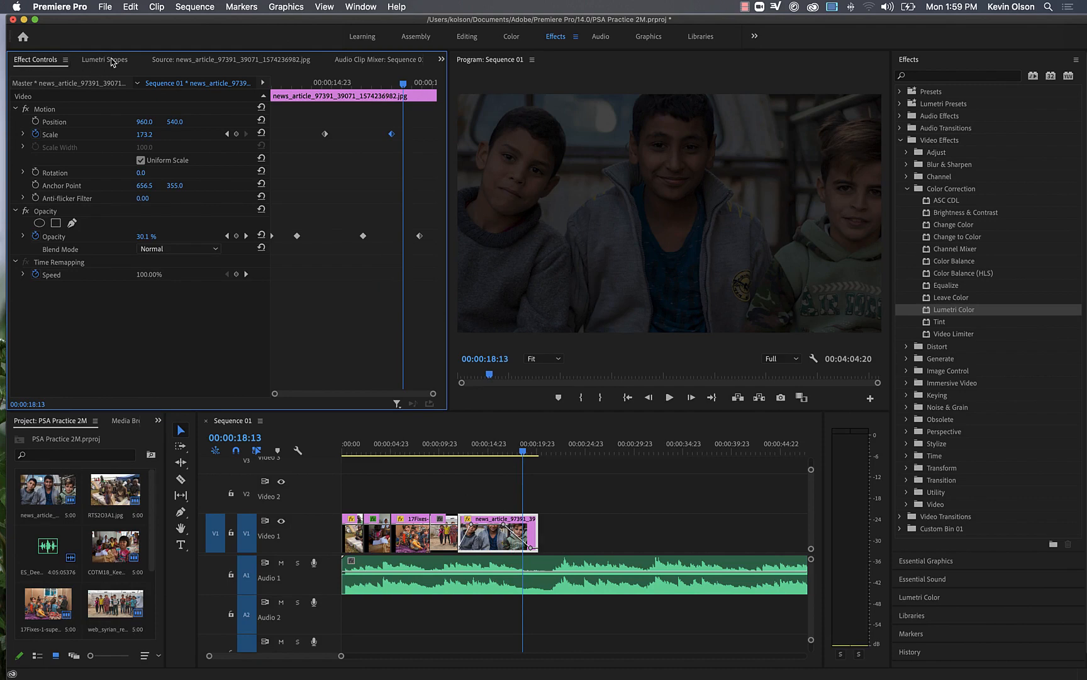
- Open the video "A day in the life of a Syrian refugee.mp4" from the project in the Source monitor
left_click(193, 61)
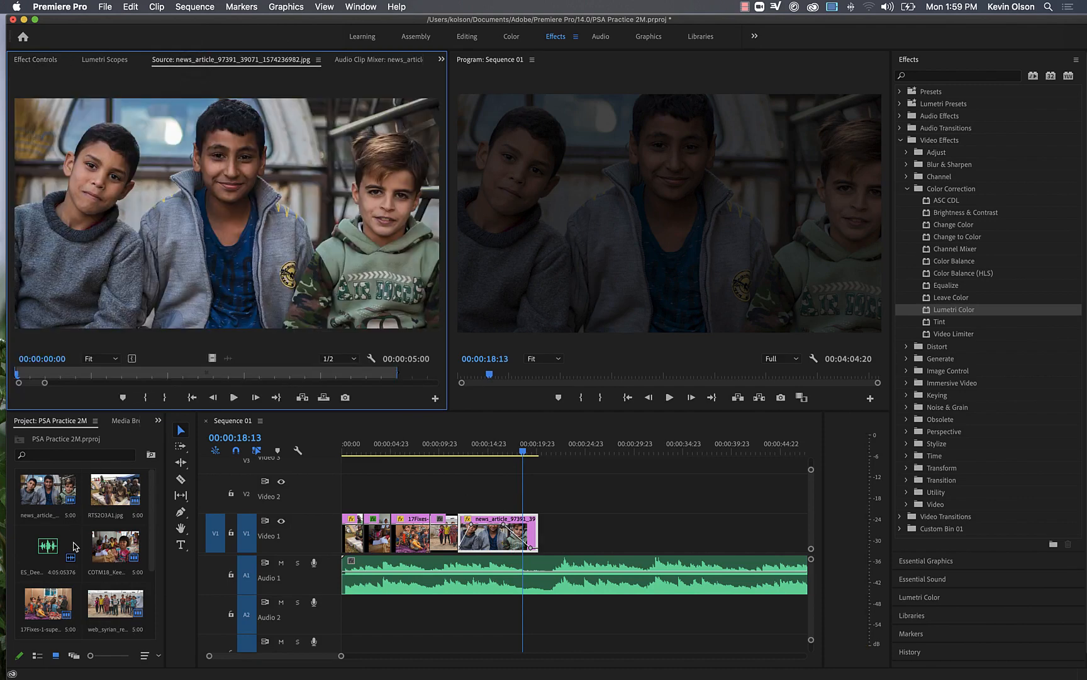
scroll(75, 545, "down", 4)
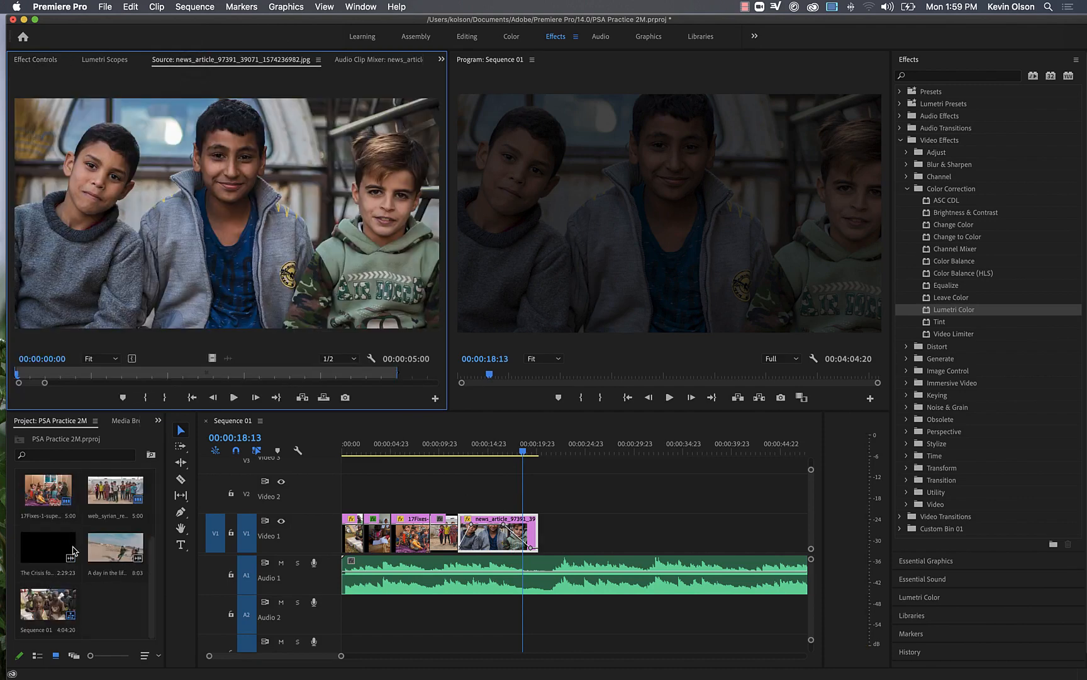
double_click(115, 547)
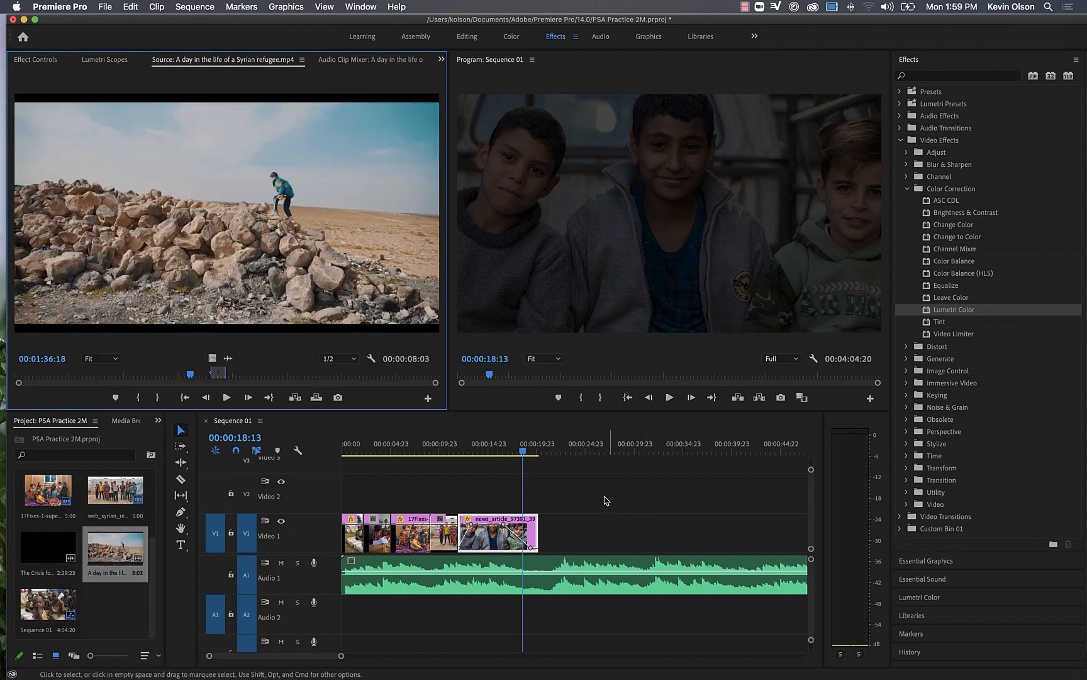
- Clear both the In and Out points of the Syrian refugee source video
left_click(590, 429)
key("minus")
key("minus")
key("minus")
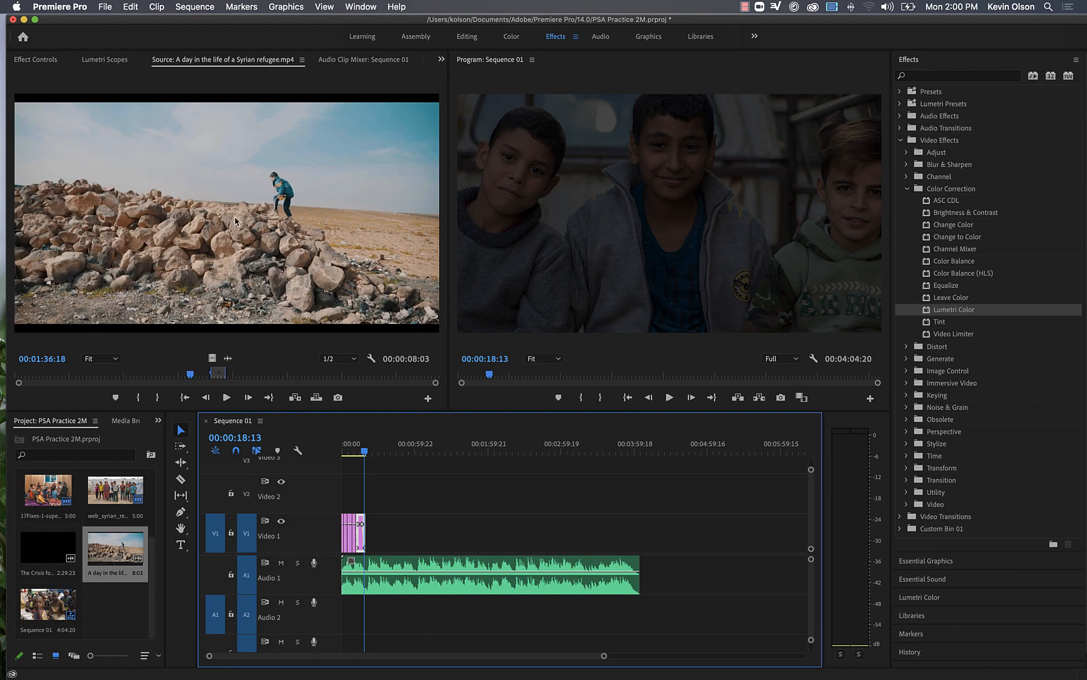
left_click_drag(236, 221, 200, 226)
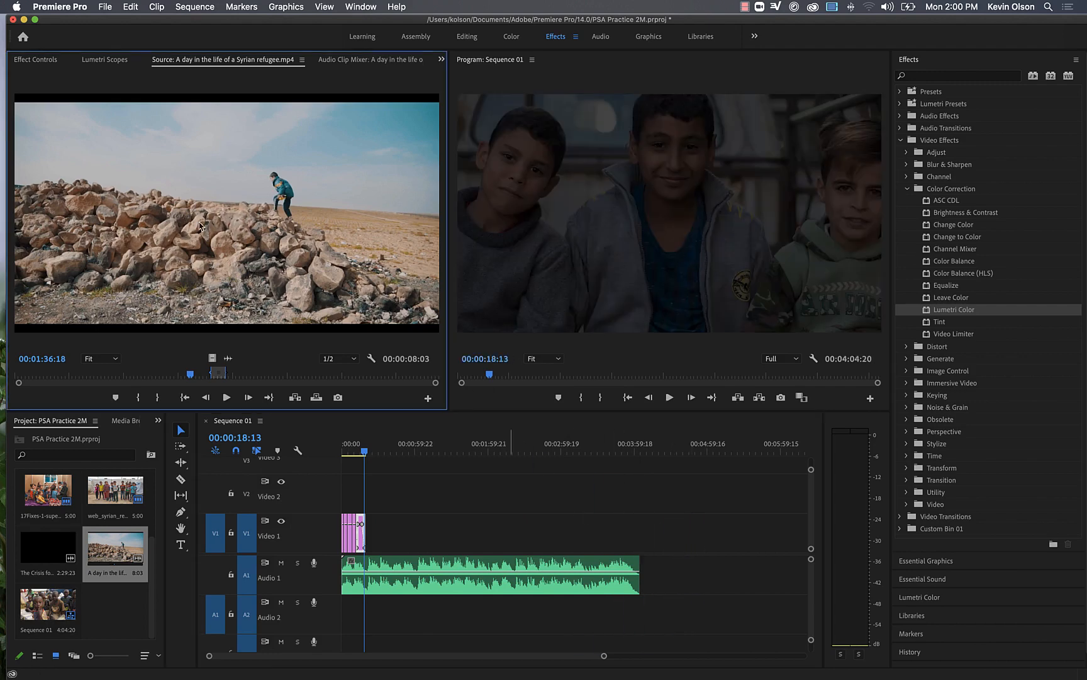
right_click(217, 370)
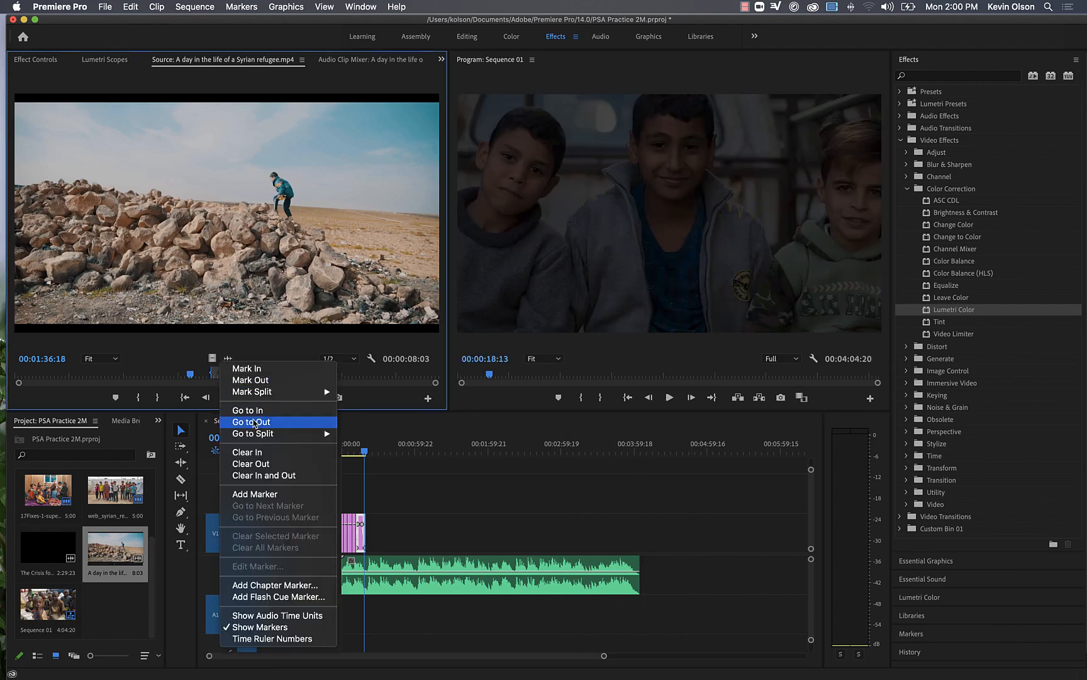
left_click(270, 476)
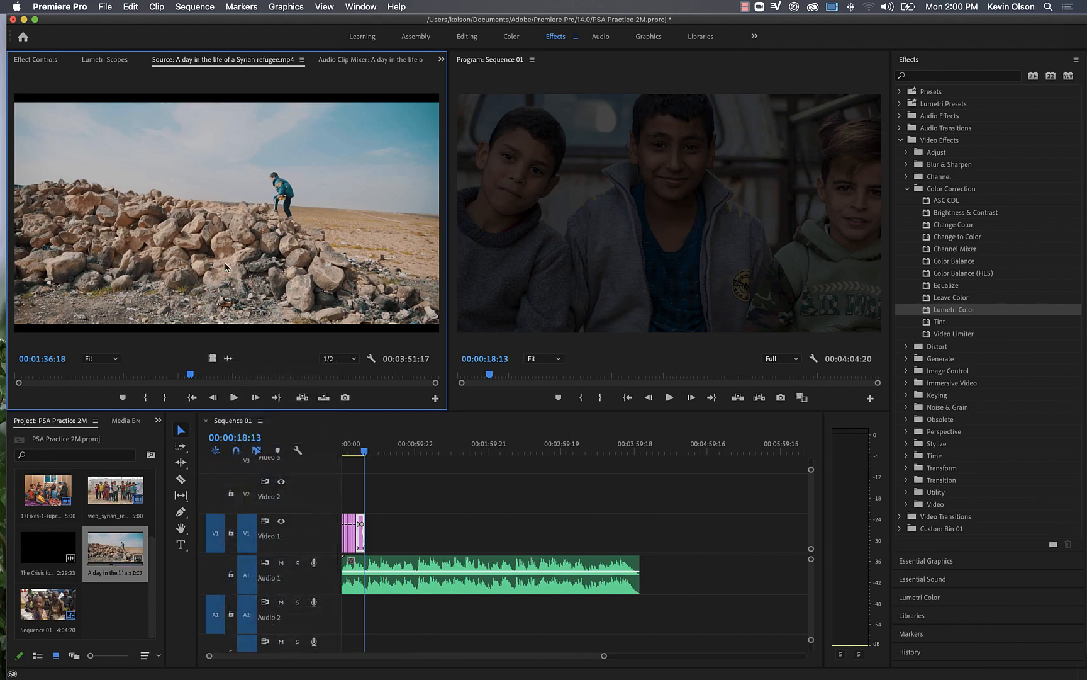
- Place the full-length Syrian refugee video on Video 1 near the end of the music, and delete it from the sequence
left_click_drag(277, 220, 606, 537)
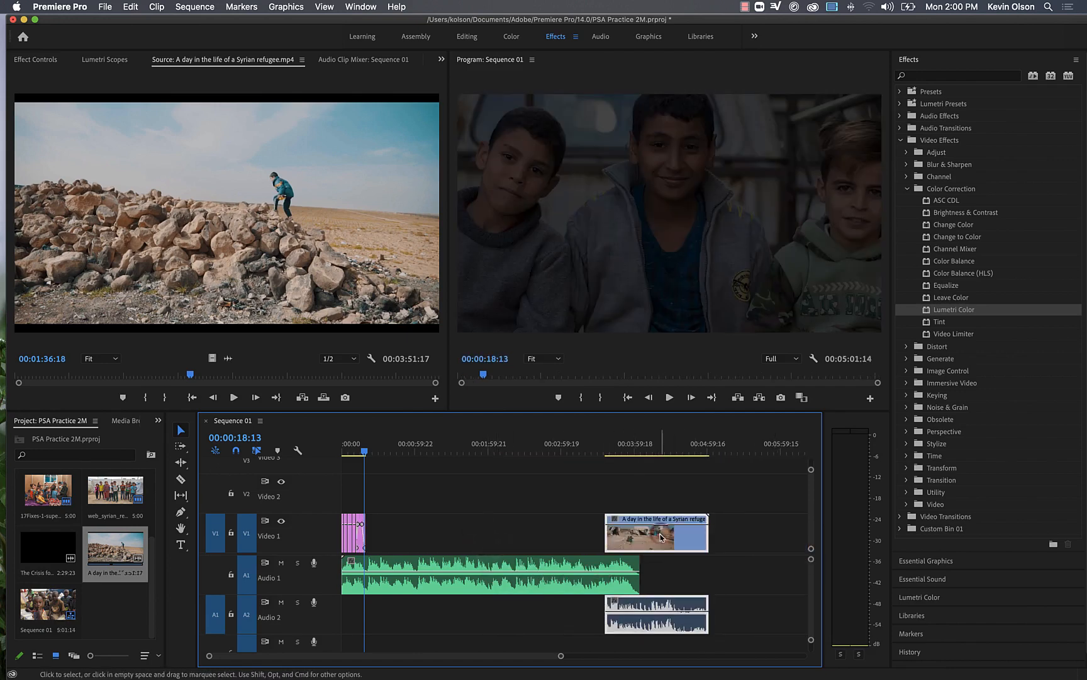
key("Delete")
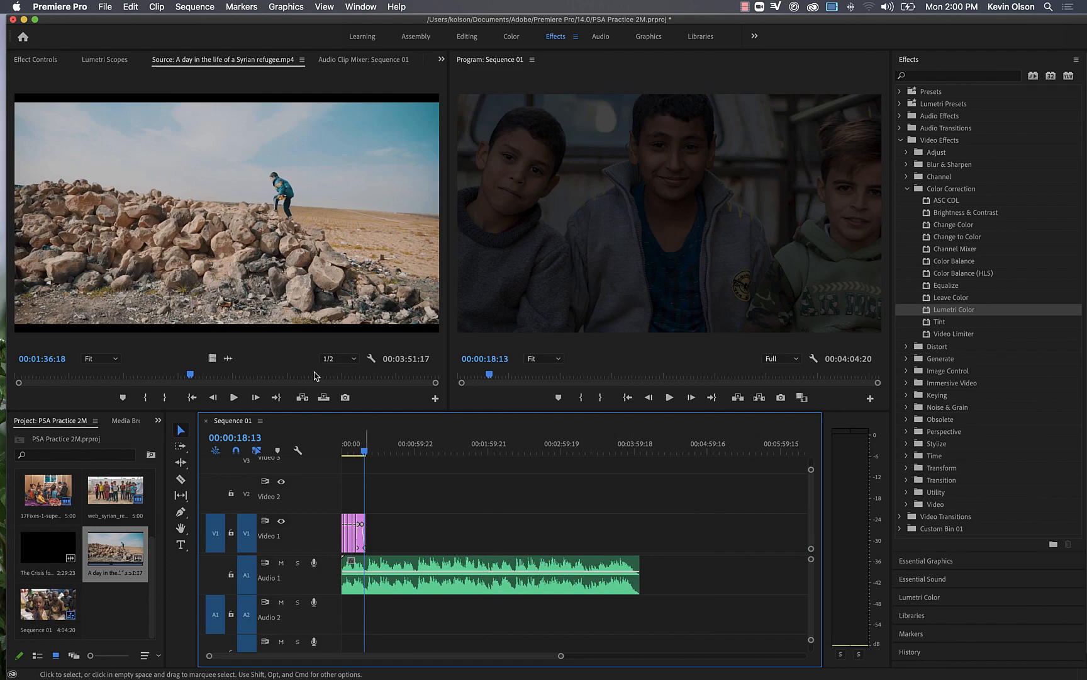
- Scrub the source video back to about 00:00:55:18 and play the broom-sweeping shot forward and in reverse
left_click(244, 281)
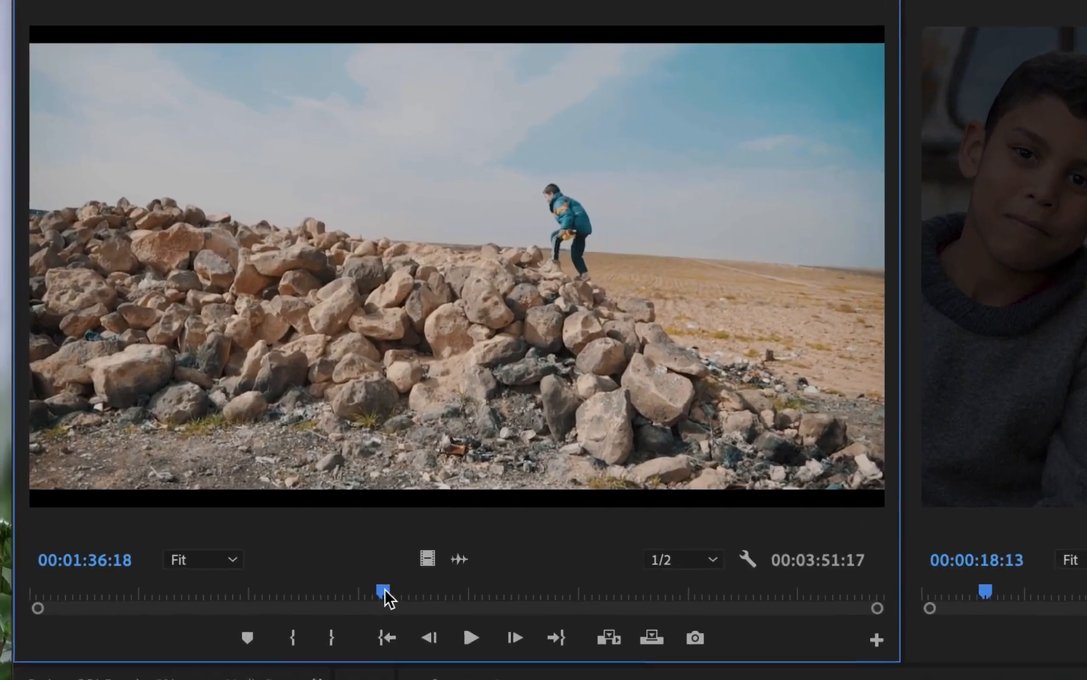
left_click_drag(190, 376, 142, 379)
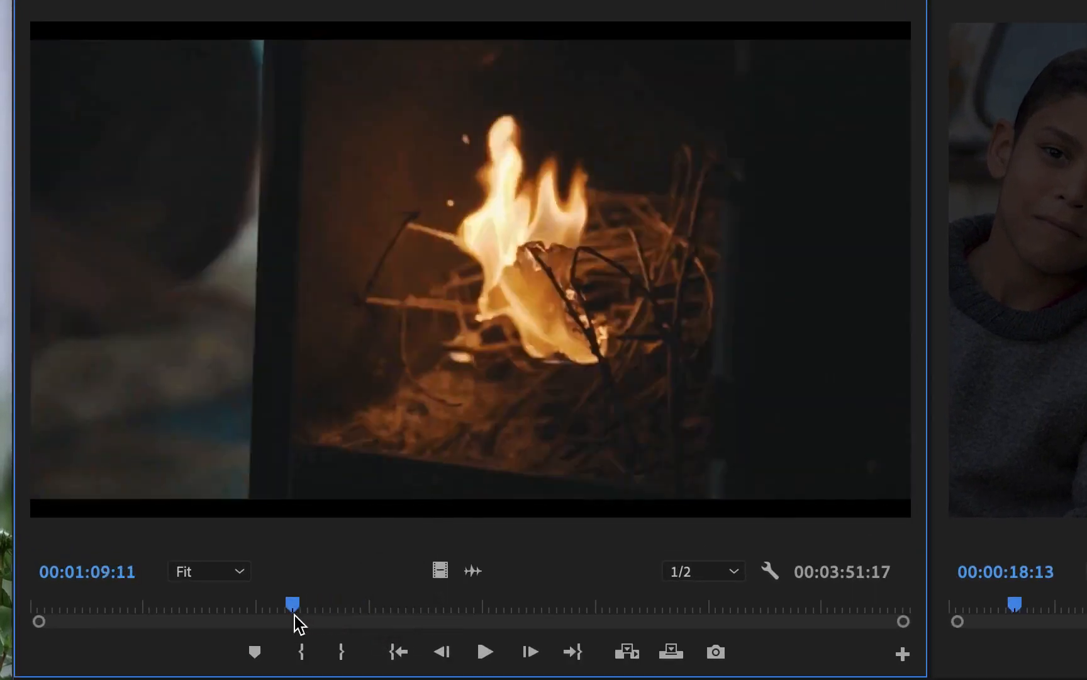
left_click_drag(294, 615, 243, 623)
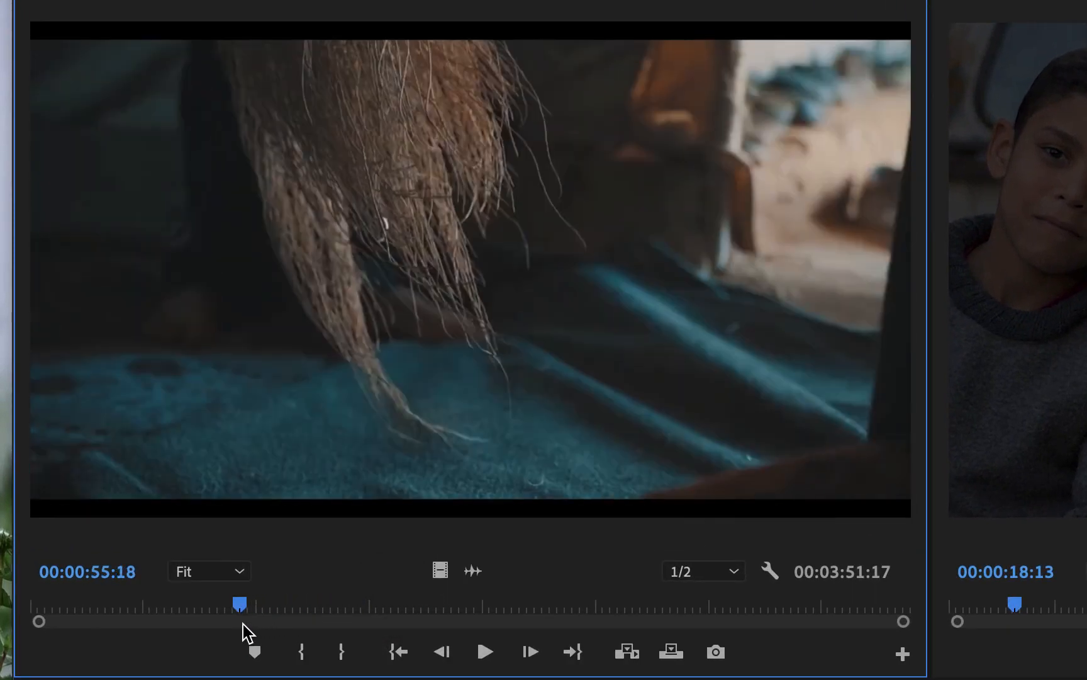
key("space")
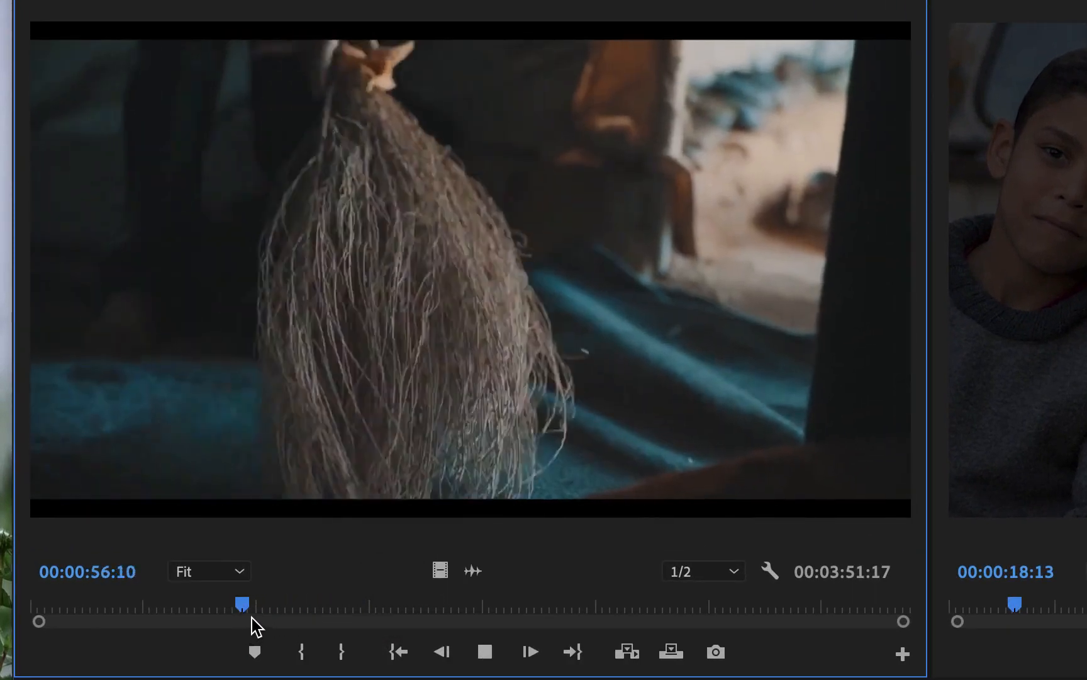
key("space")
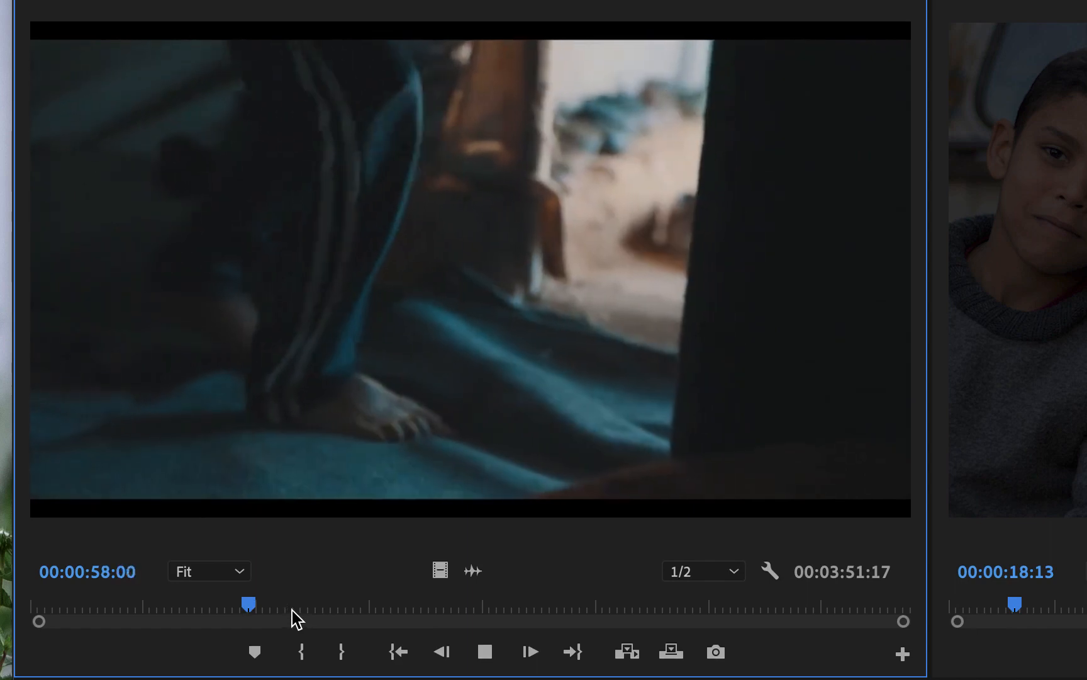
key("j")
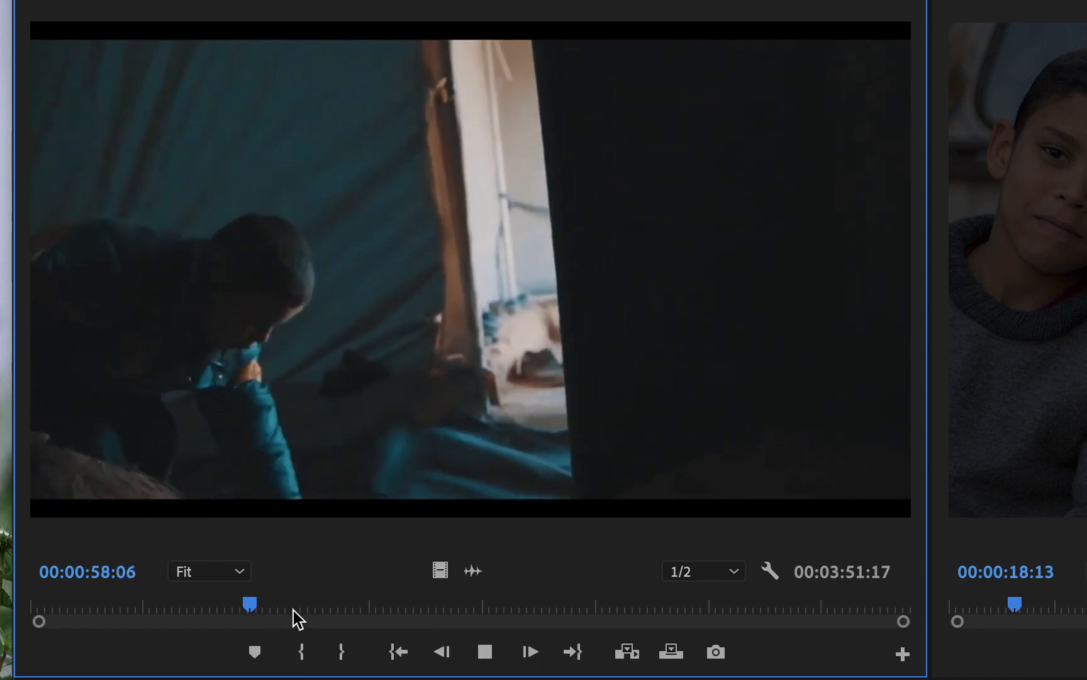
key("k")
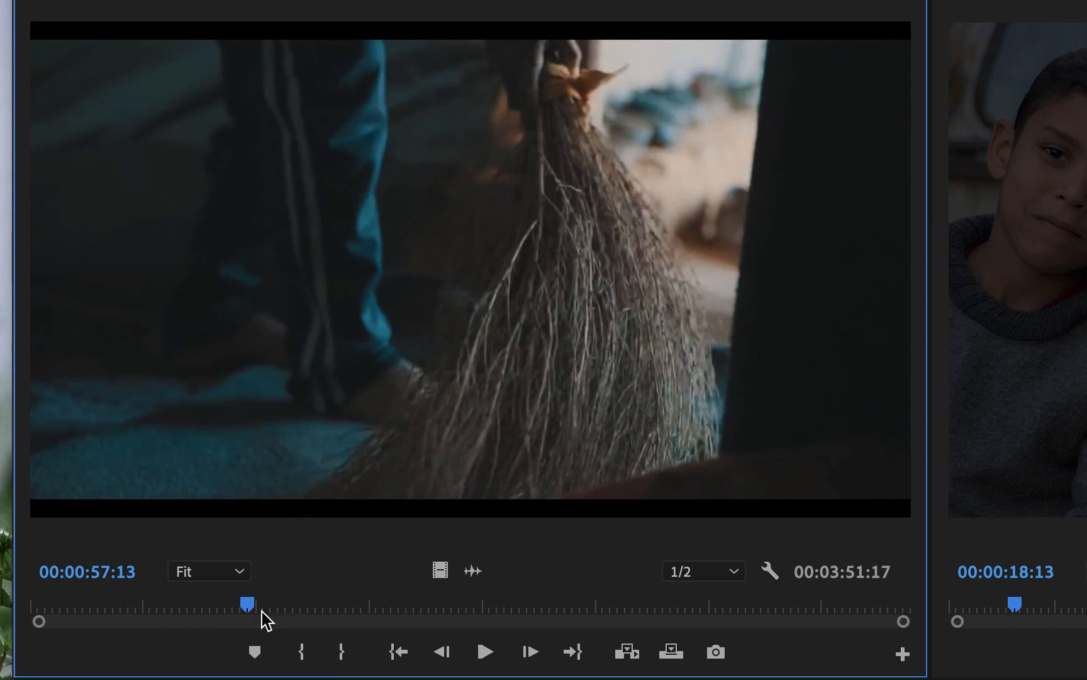
- Shuttle the source video forward at increasing speed to about 00:01:41, and fast-reverse to the sweeping shot near 00:00:56
key("l")
key("l")
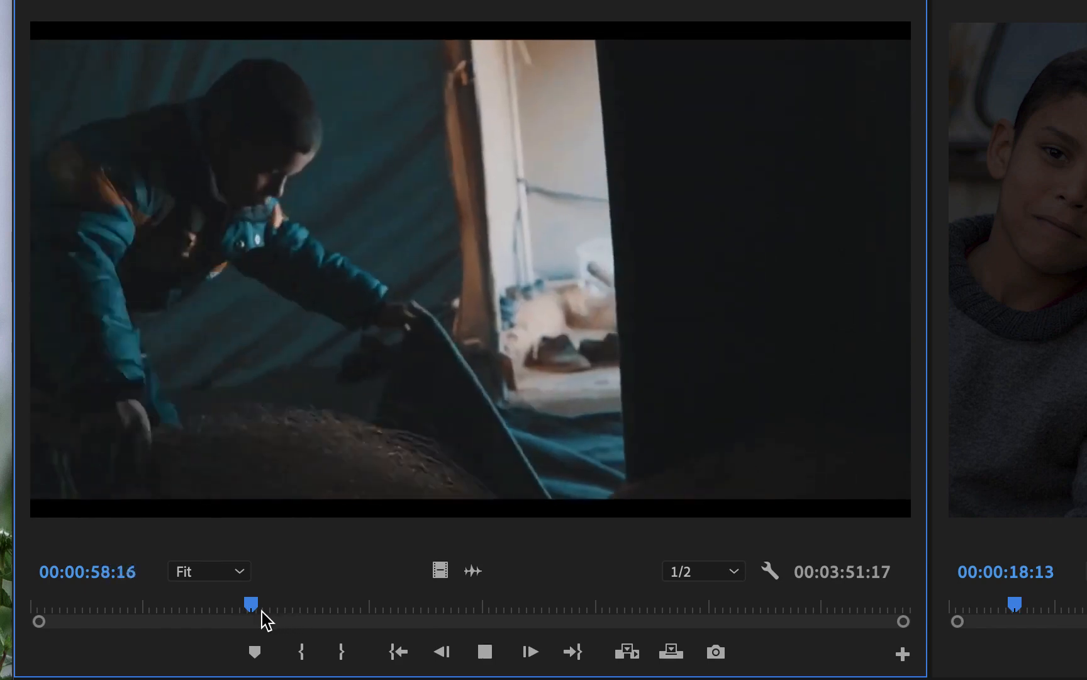
key("l")
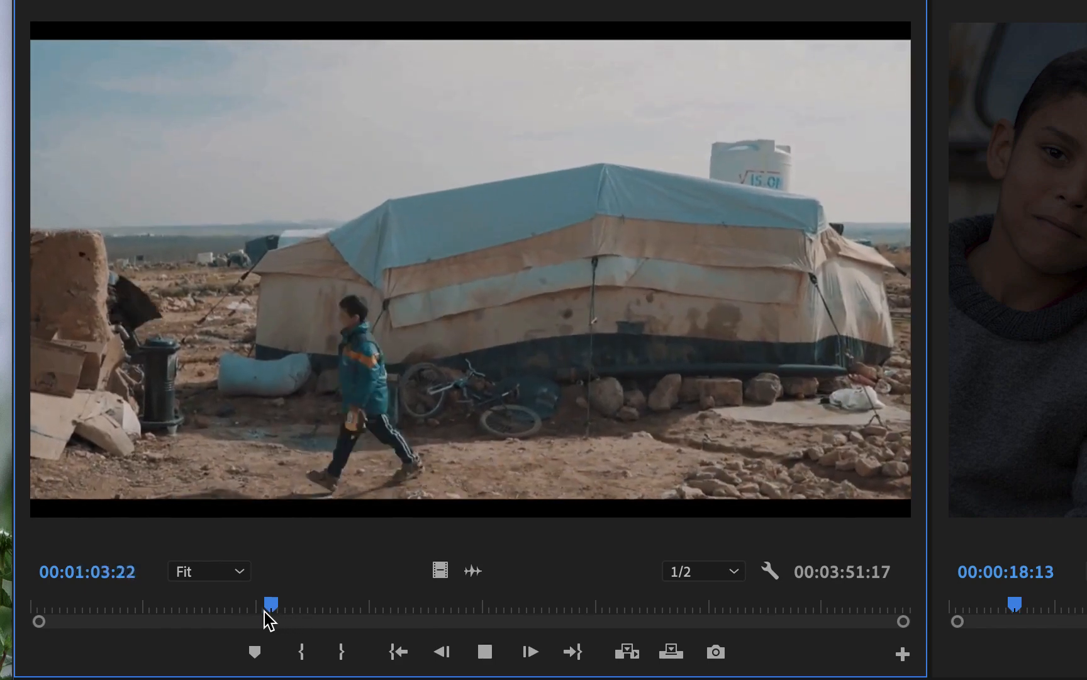
key("l")
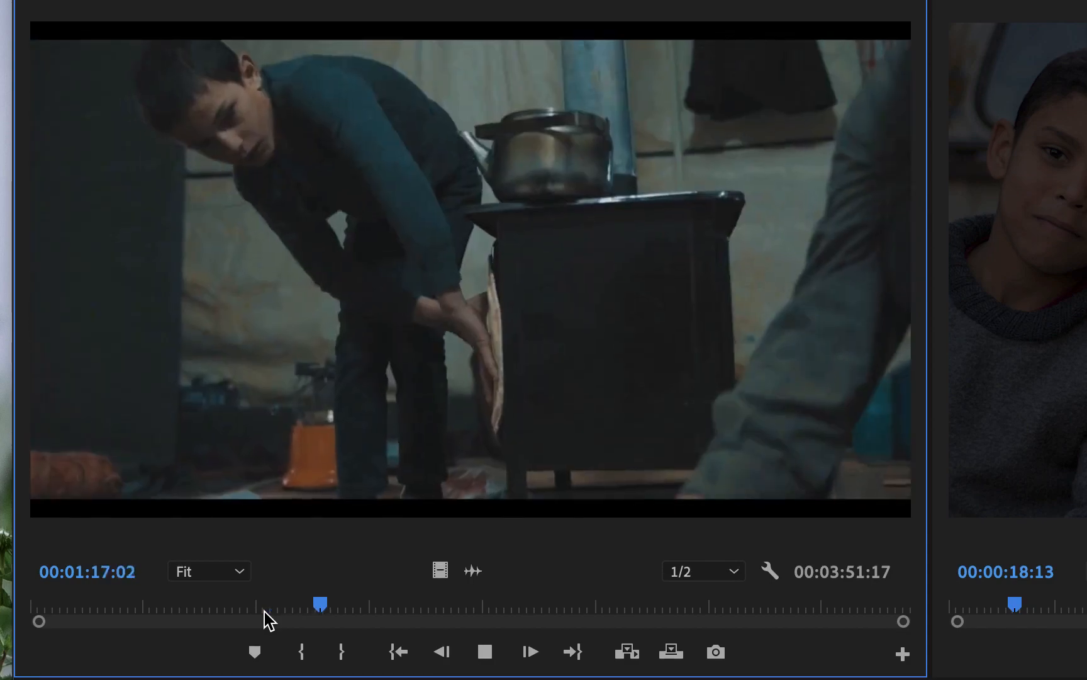
key("l")
key("k")
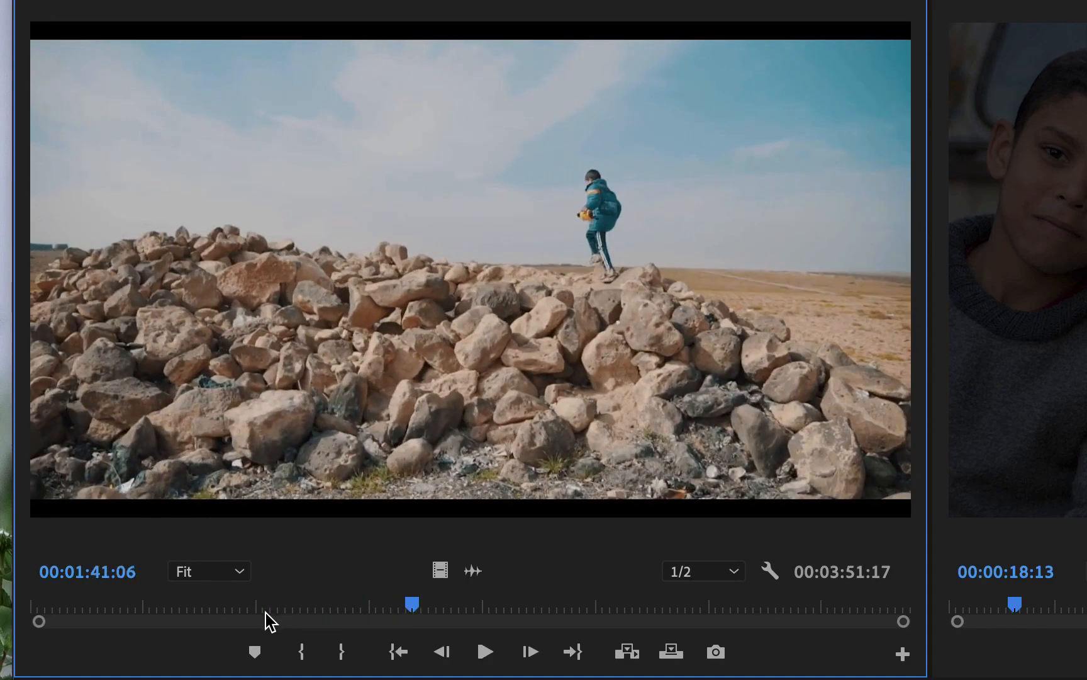
key("j")
key("j")
key("j")
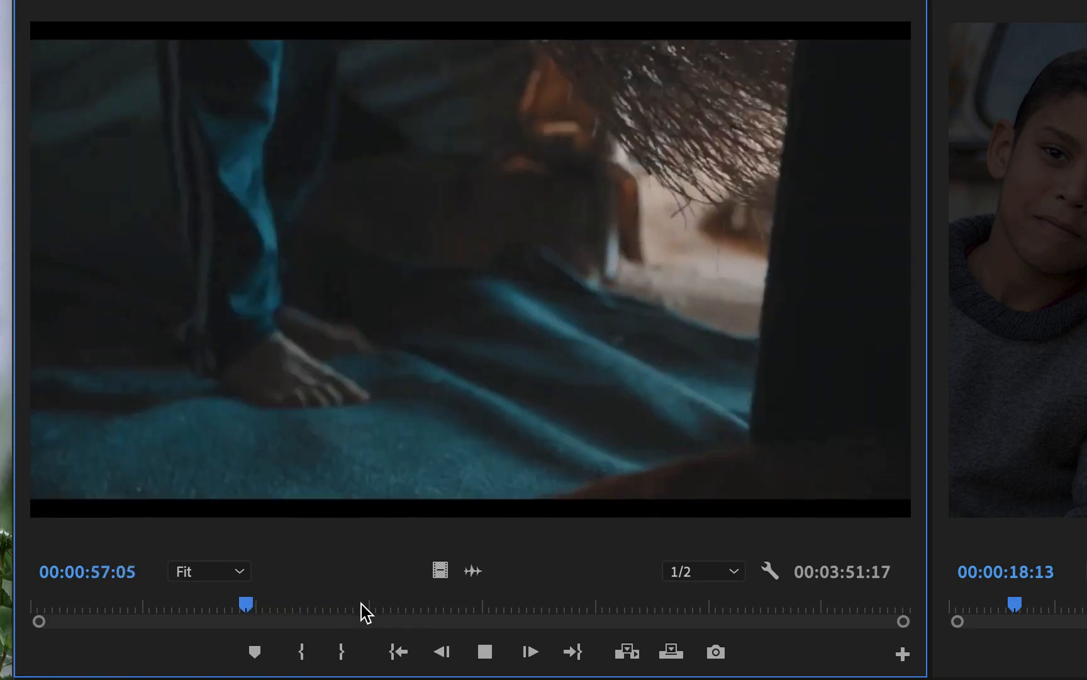
key("k")
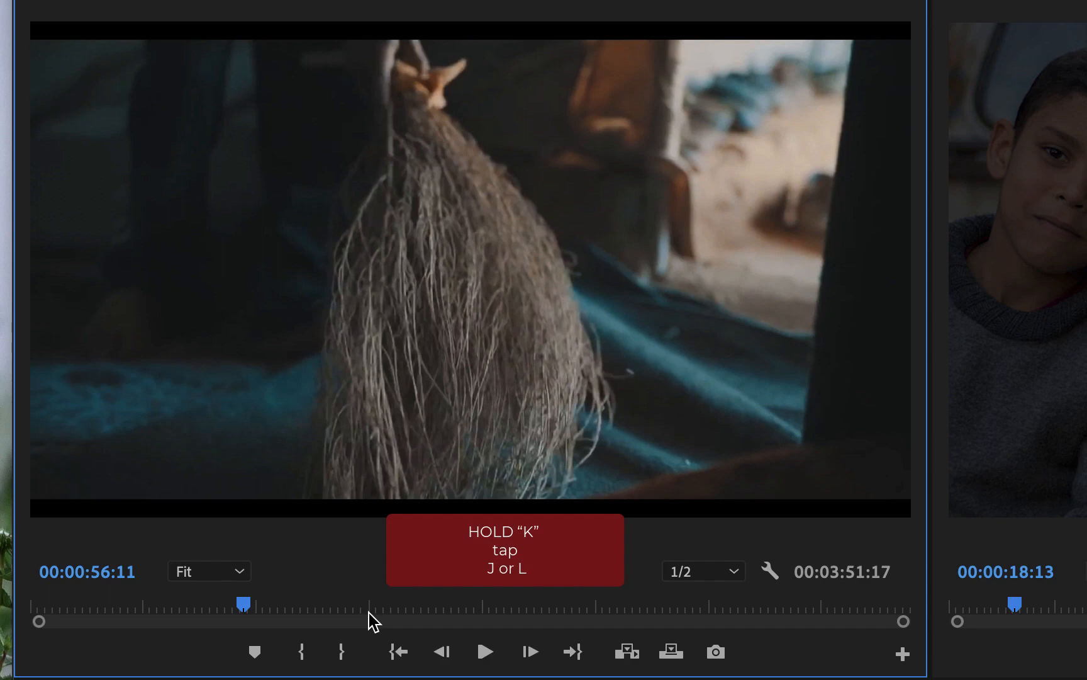
- Advance the source video frame by frame through the sweeping shot to 00:00:56:18
key("k+l")
key("k+l")
key("k+l")
key("k+l")
key("k+l")
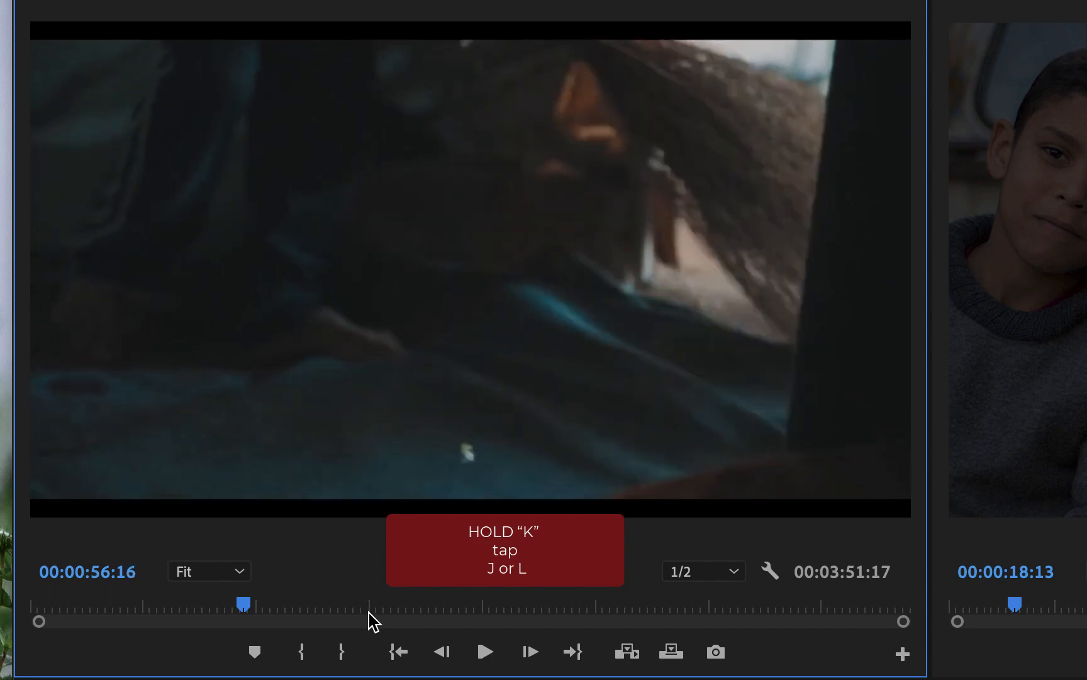
key("k+l")
key("k+l")
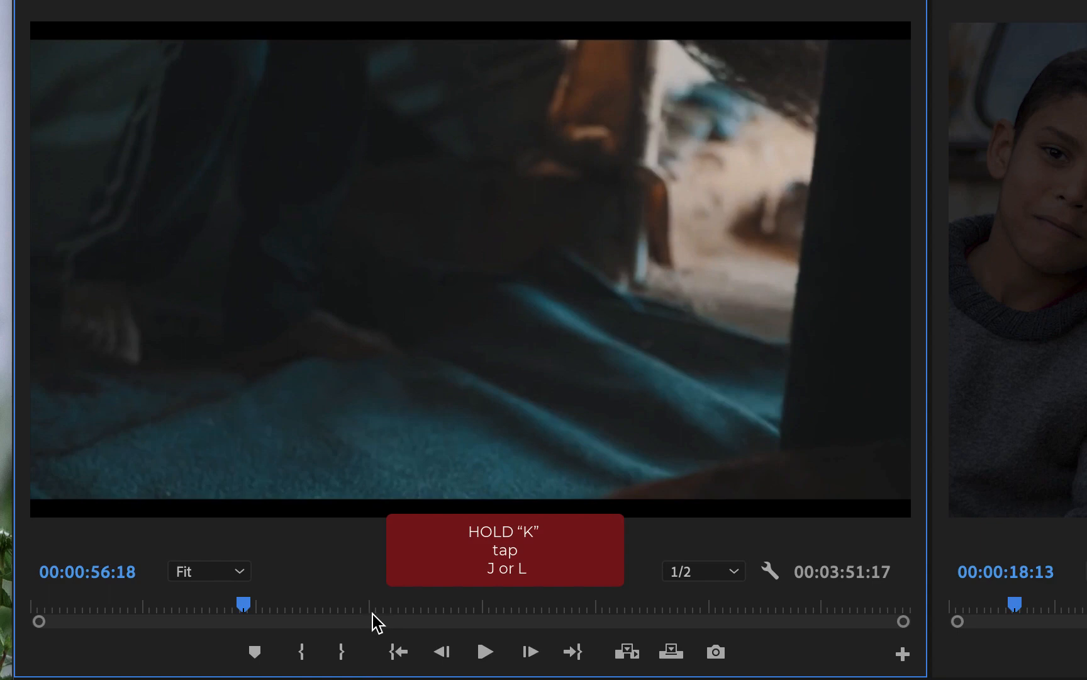
- Step the source video back frame by frame through the broom-sweeping shot to 00:00:56:01
key("k+j")
key("k+j")
key("k+j")
key("k+j")
key("k+j")
key("k+j")
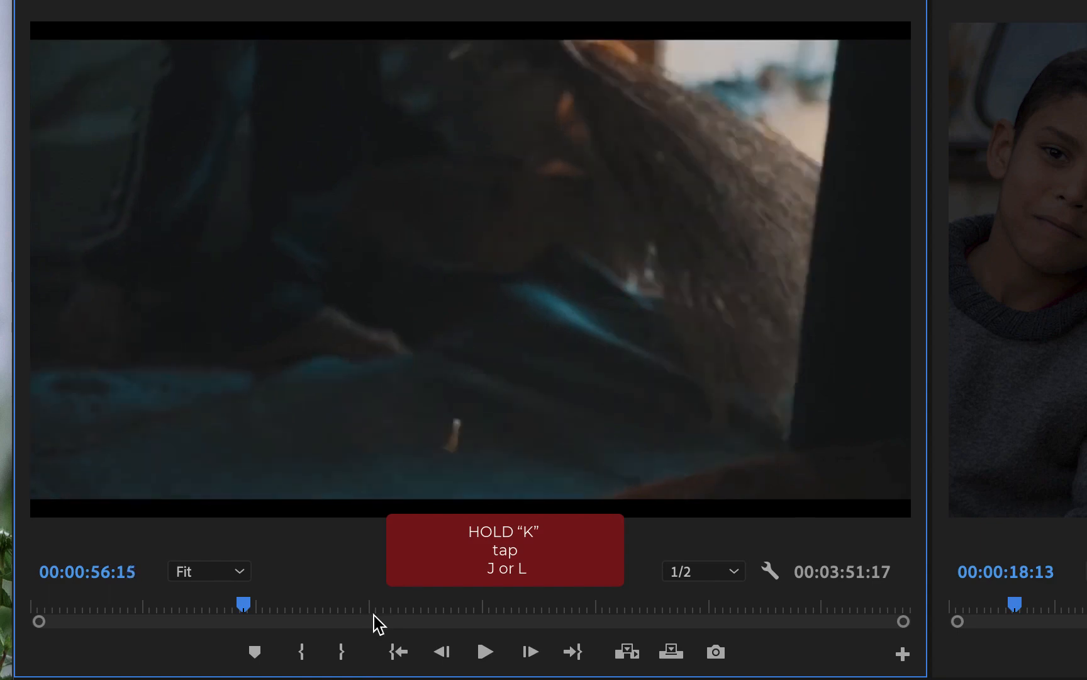
key("k+j")
key("k+j")
key("k+j")
key("k+j")
key("k+j")
key("k+j")
key("k+j")
key("k+j")
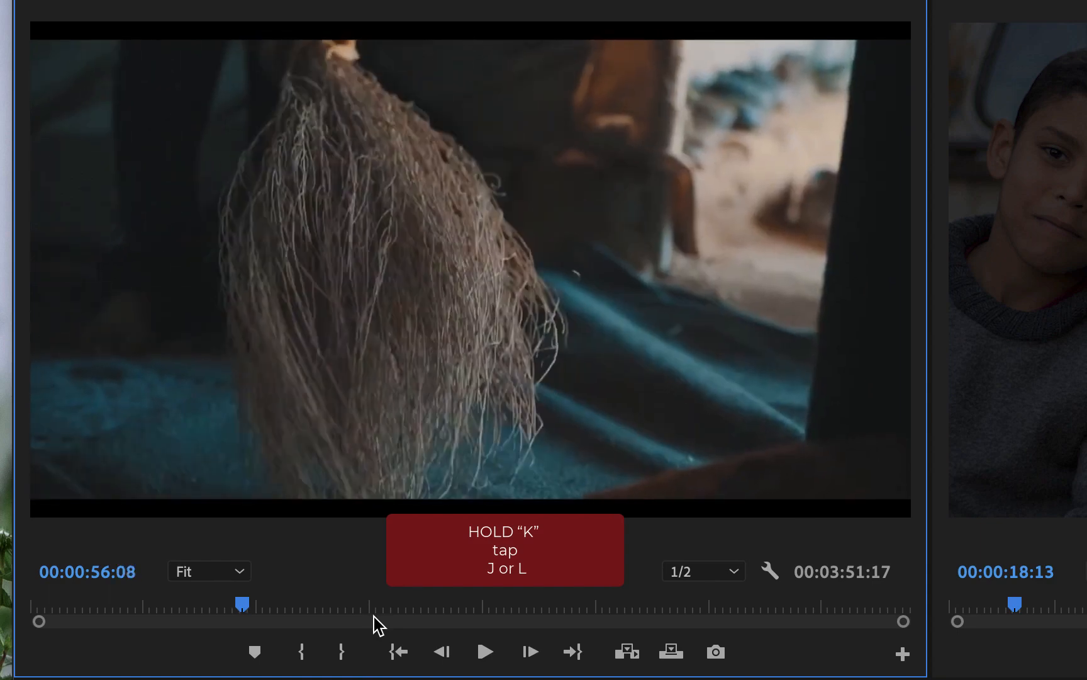
key("k+j")
key("k+j")
key("k+j")
key("k+j")
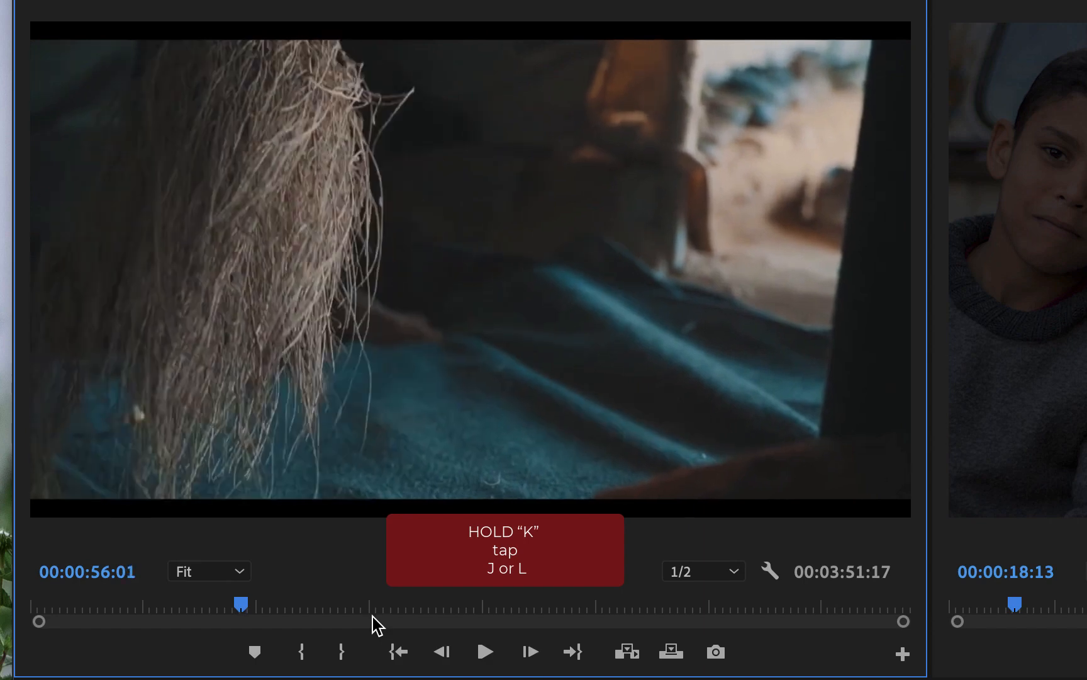
- Reverse the source video to the meal scene and mark the In point at 00:00:43:00 on the bread-bag shot
key("j")
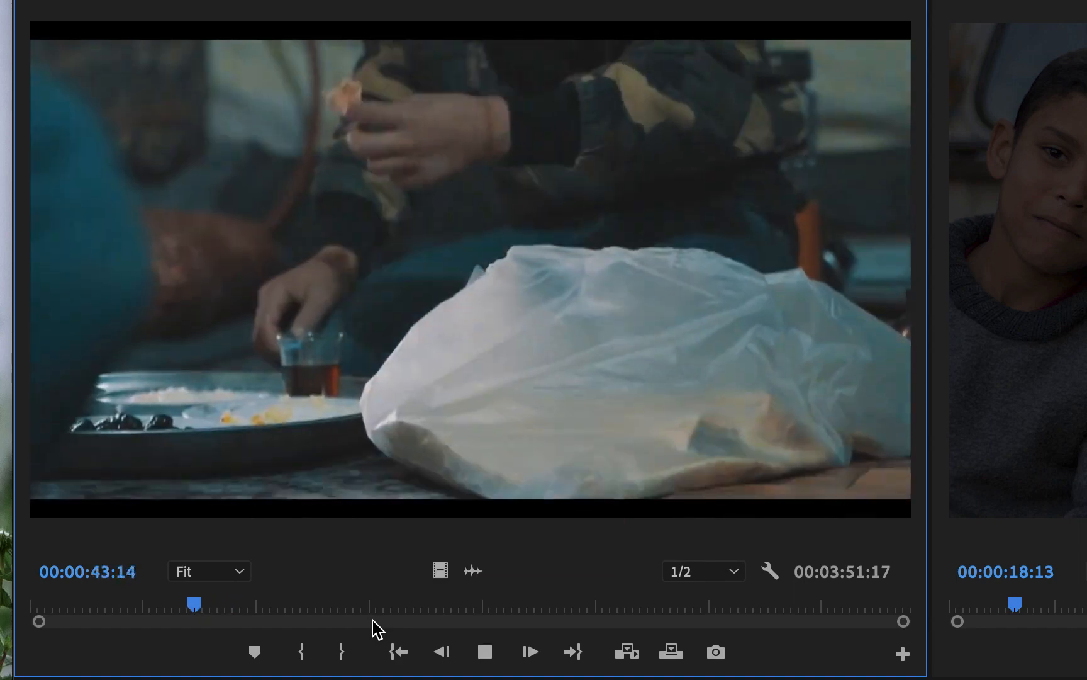
key("k")
key("k")
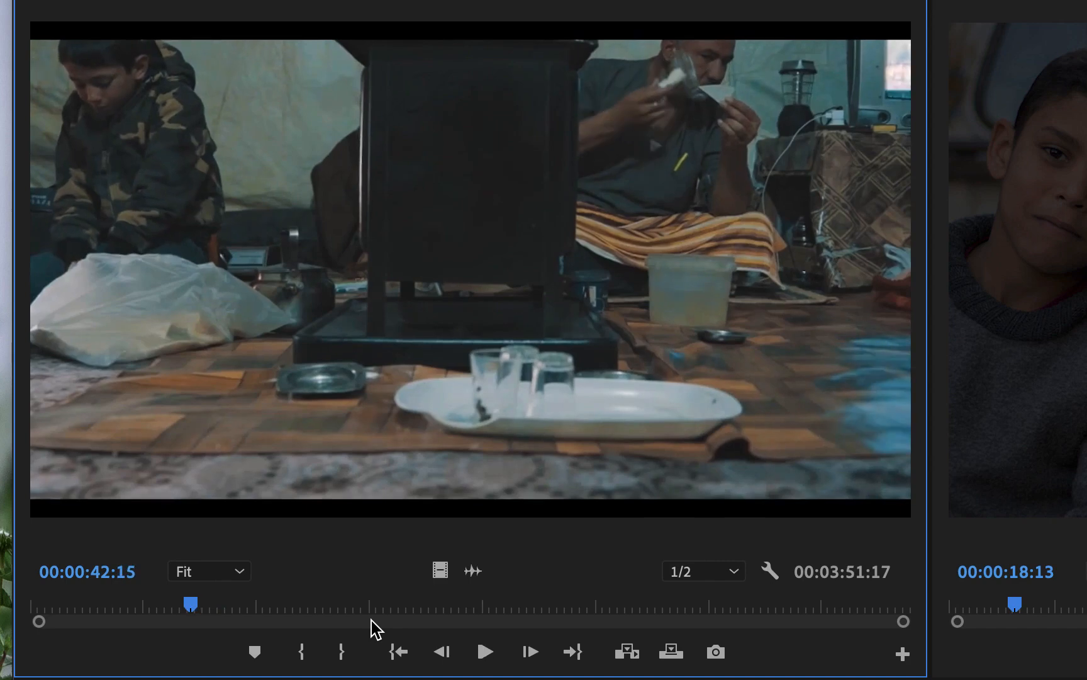
key("Right")
key("Right")
key("Right")
key("Right")
key("Right")
key("Right")
key("Right")
key("Right")
key("Right")
key("Right")
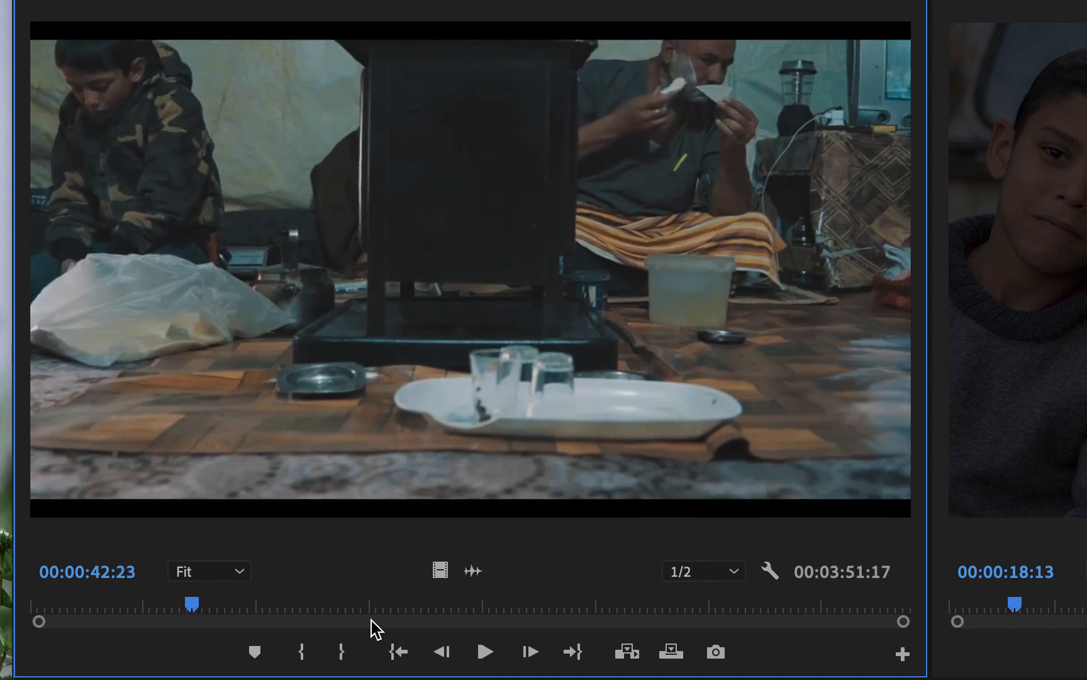
key("Left")
key("Left")
key("Right")
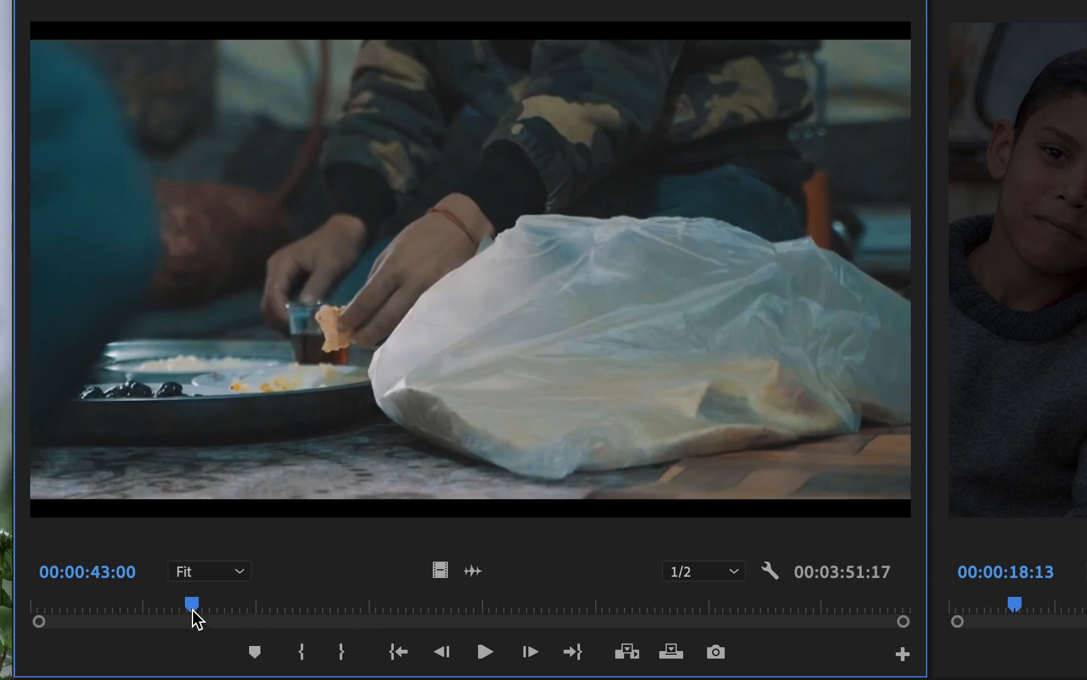
key("i")
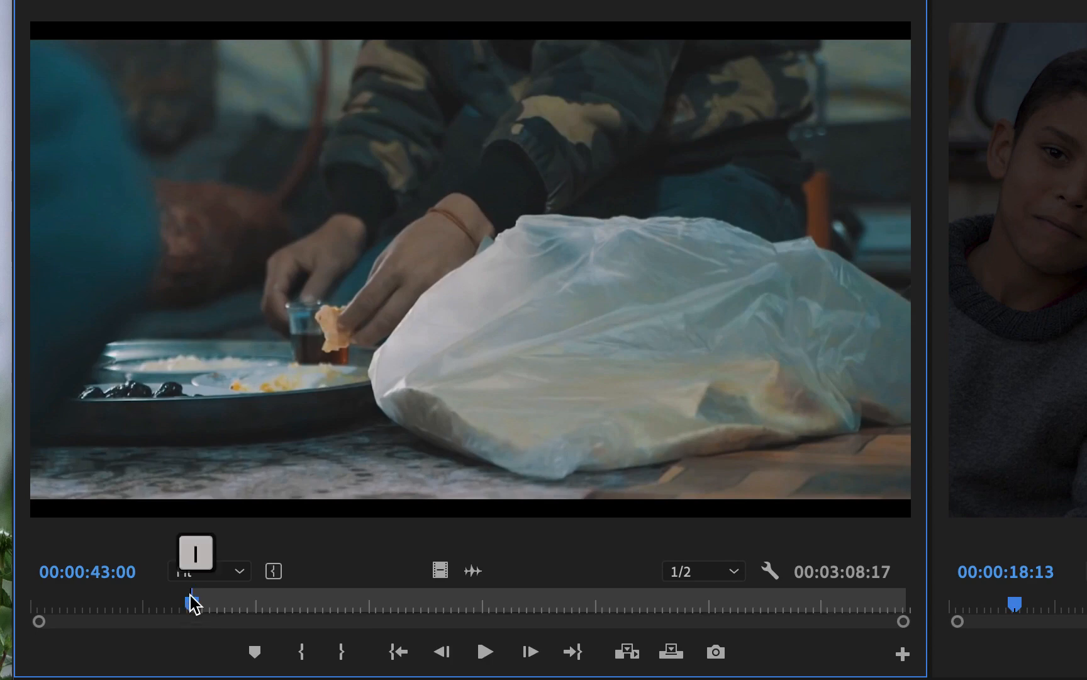
- Play the source video on to the smiling boy and mark the Out point at 00:00:48:20
key("space")
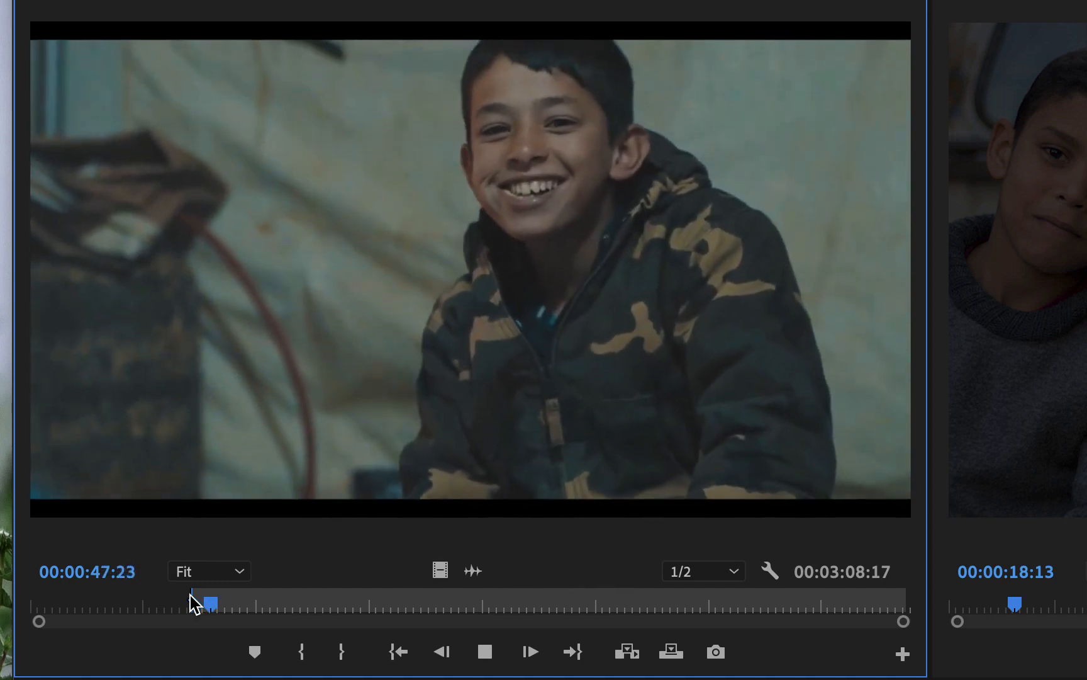
key("Right")
key("Right")
key("Right")
key("Right")
key("Right")
key("Right")
key("Right")
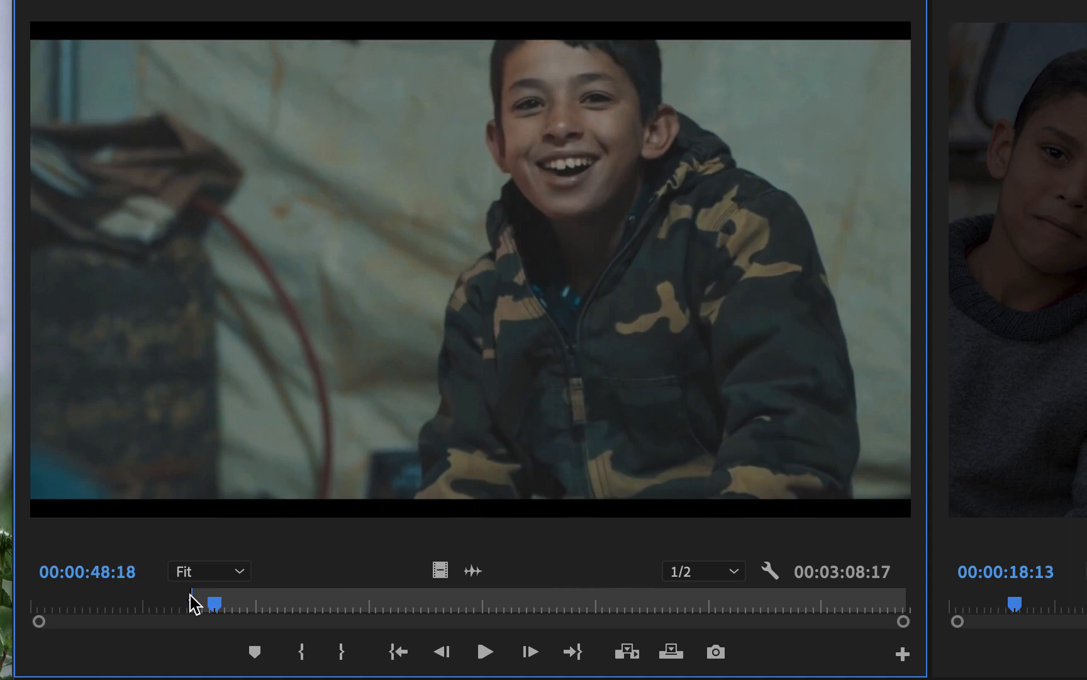
key("Right")
key("Right")
key("Right")
key("Right")
key("Left")
key("Left")
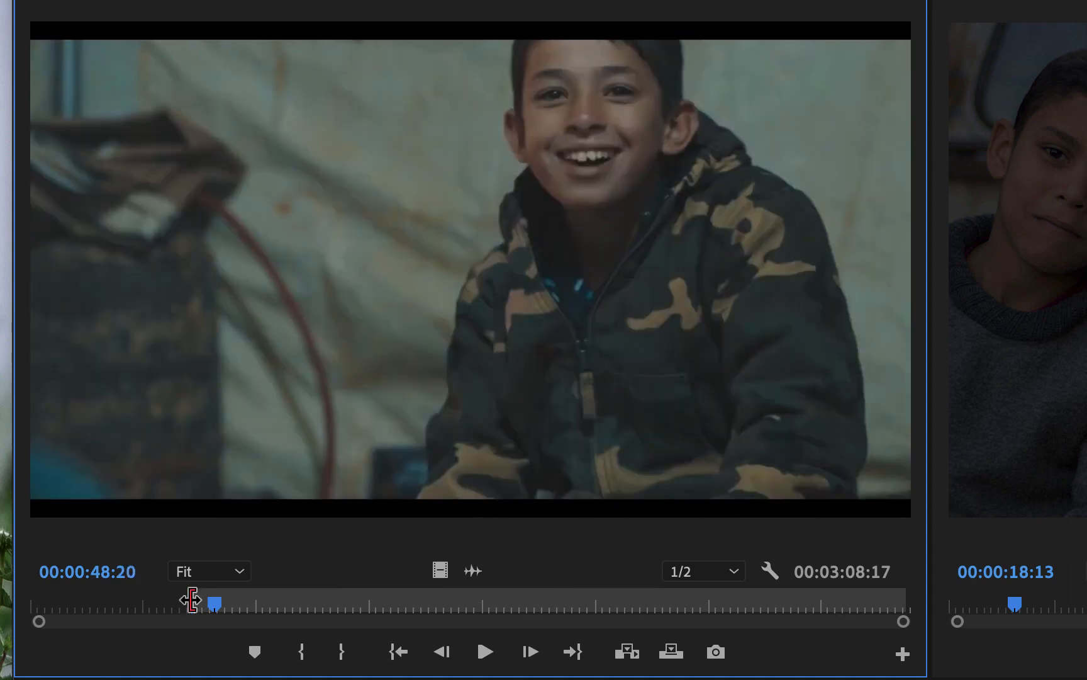
key("o")
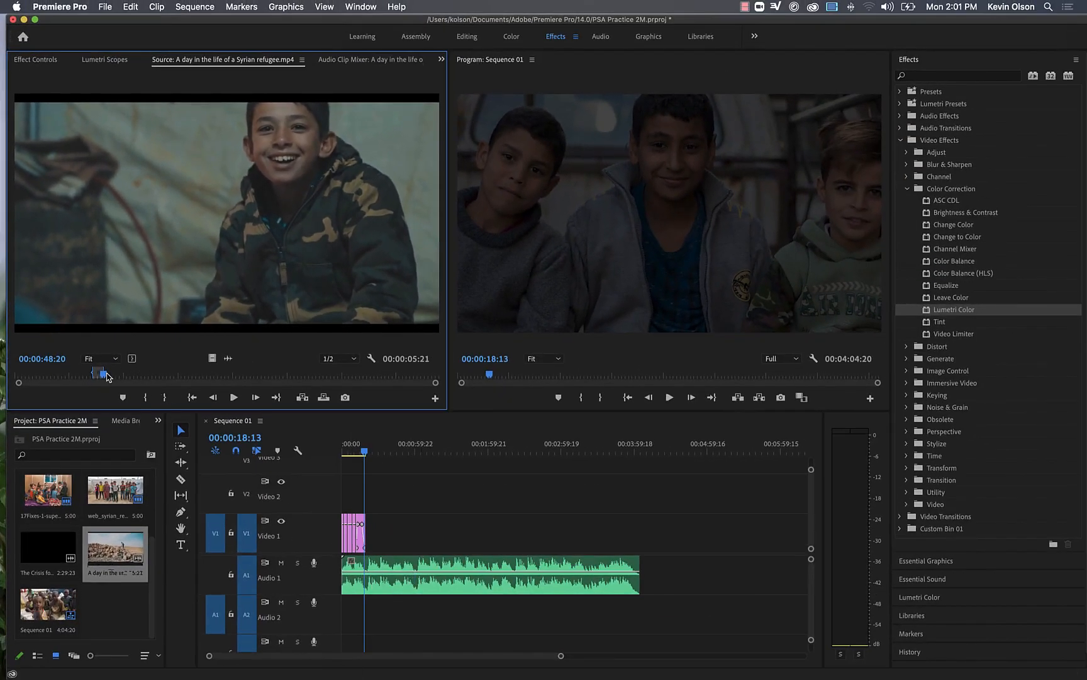
- Move the source playhead back to about 00:00:43:18 and play the marked range to 00:00:46:21
left_click_drag(106, 376, 95, 378)
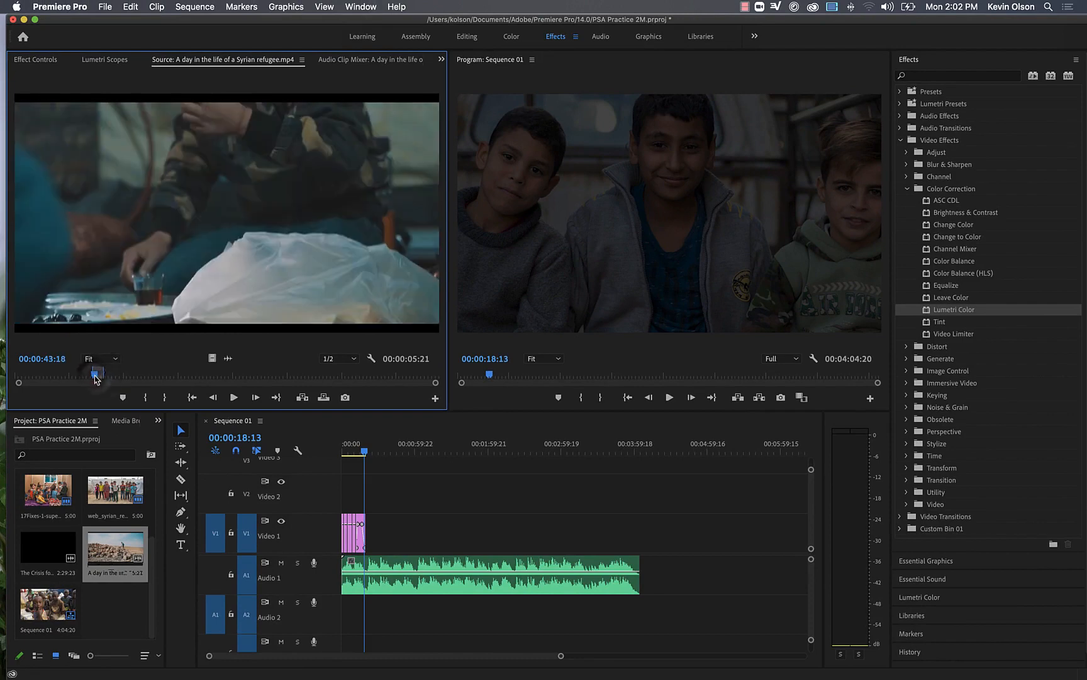
key("space")
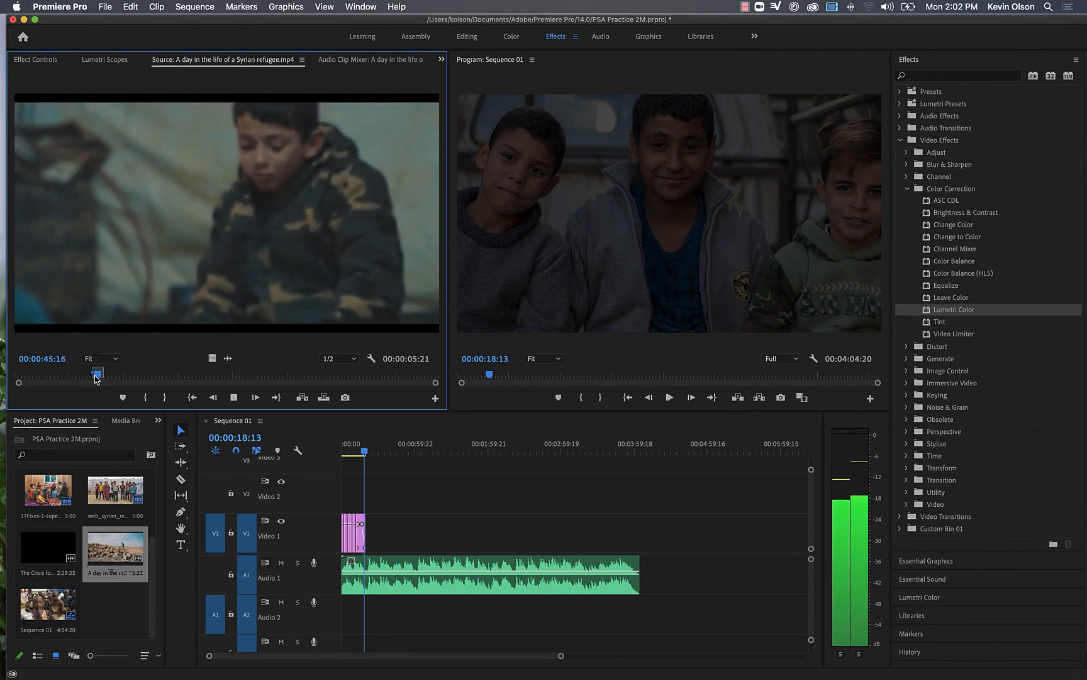
key("space")
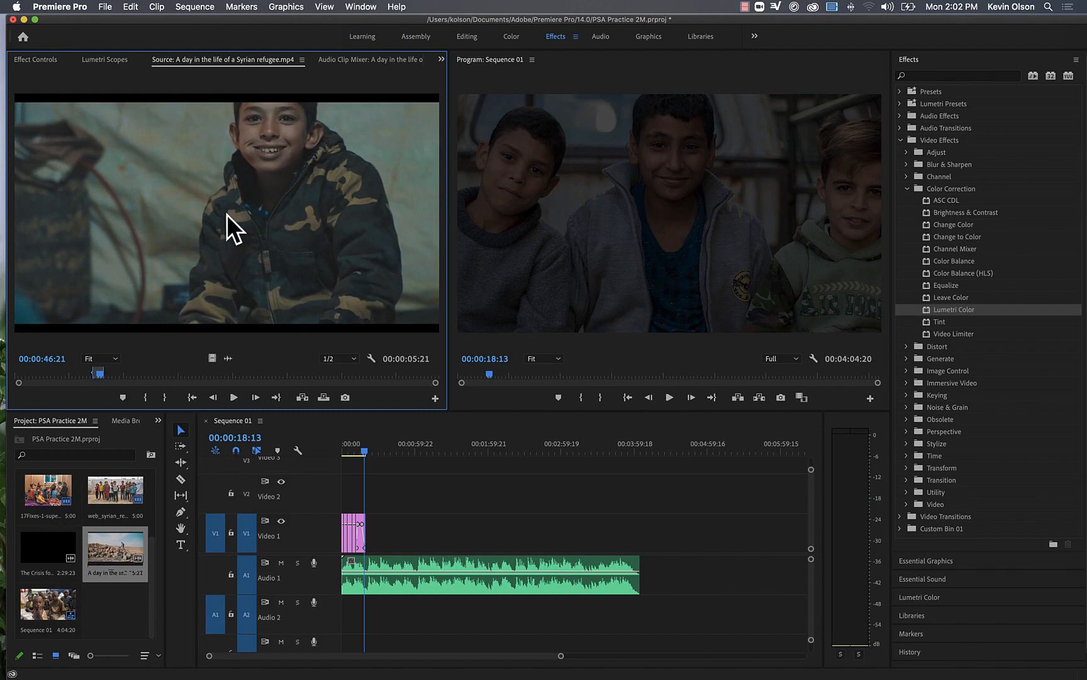
left_click_drag(232, 199, 299, 271)
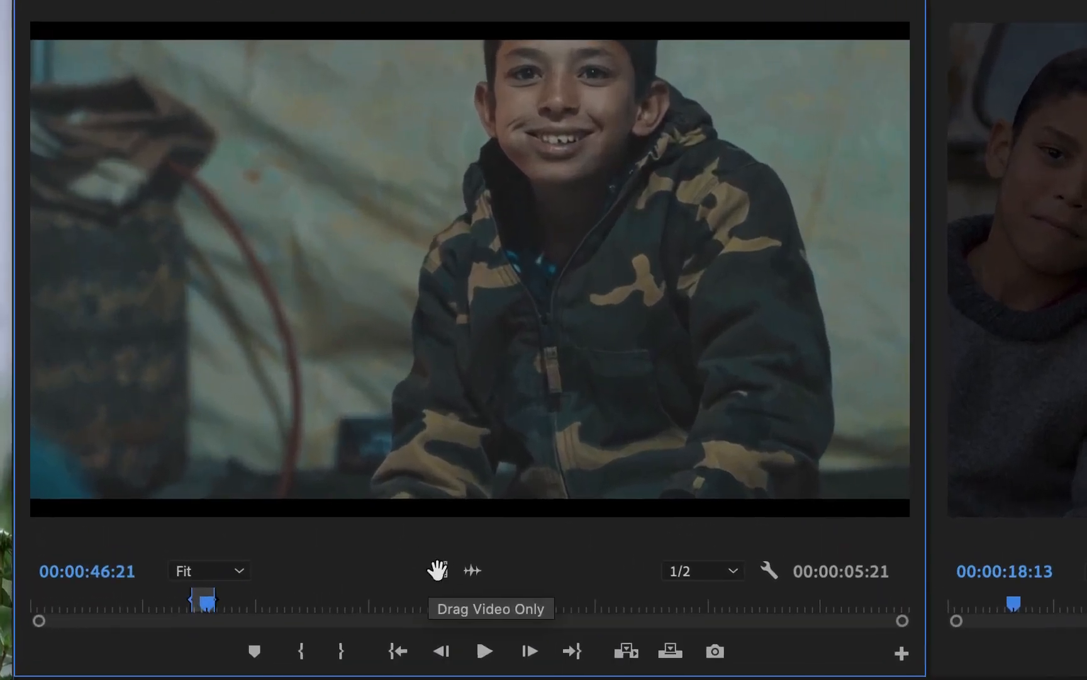
left_click_drag(439, 570, 349, 289)
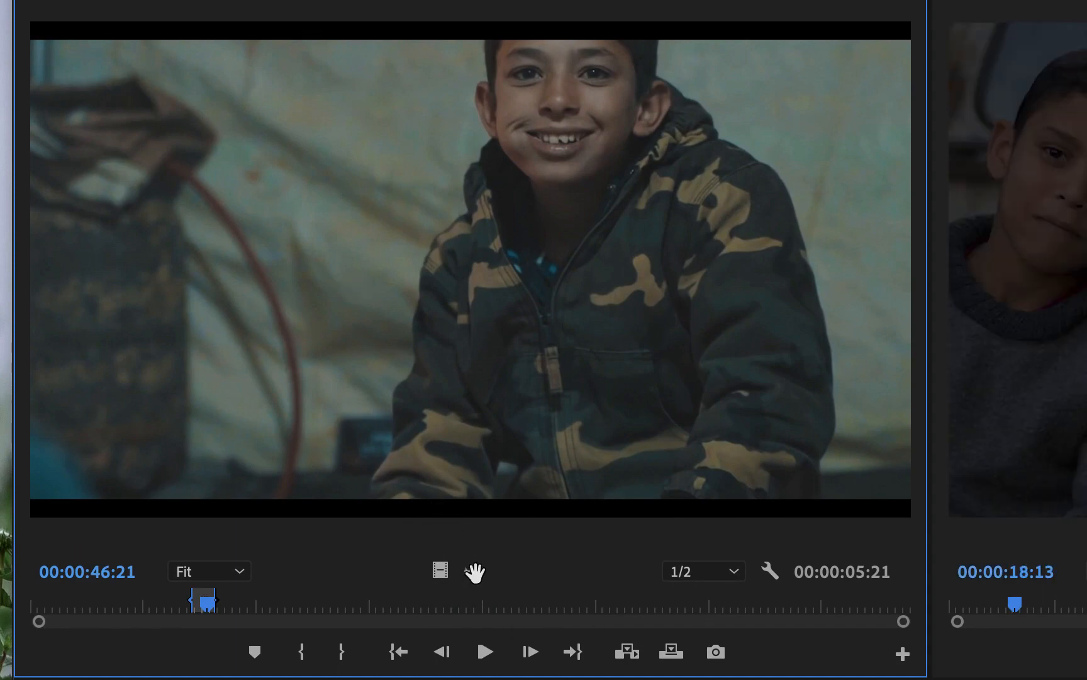
left_click(472, 571)
left_click_drag(472, 571, 1072, 679)
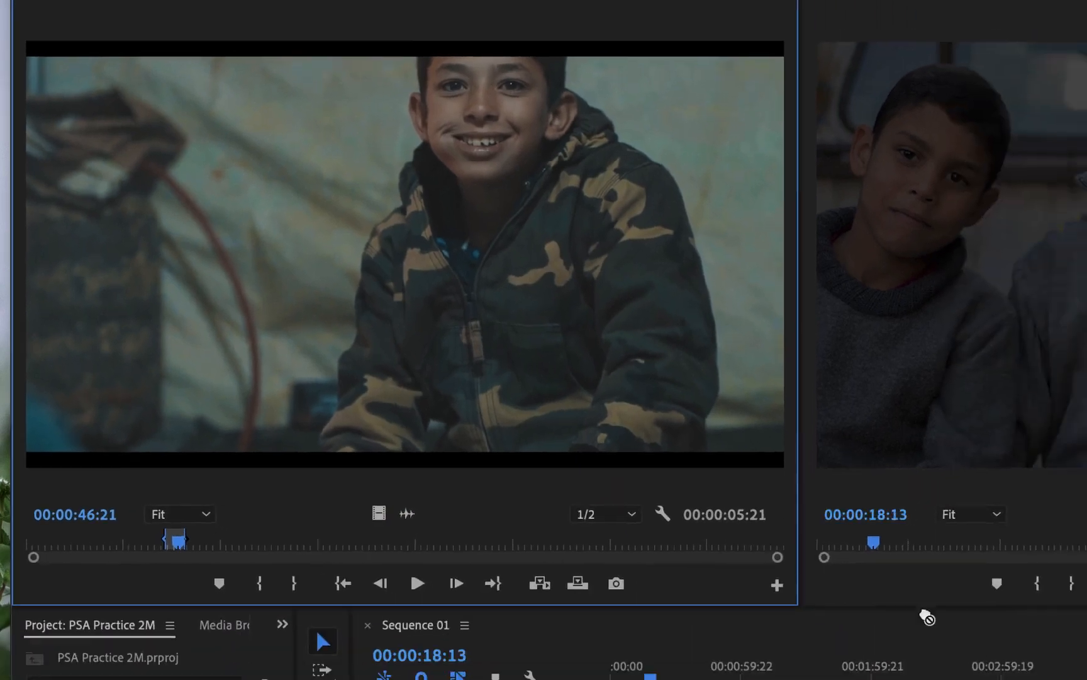
left_click_drag(926, 617, 404, 500)
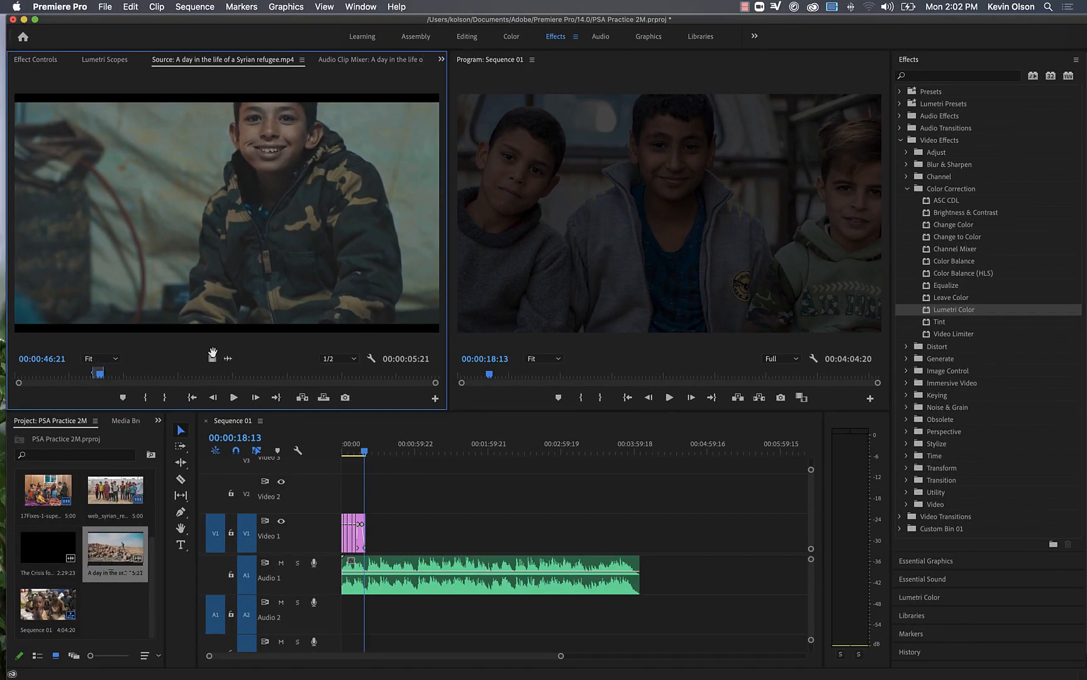
- Place only the video of the marked source range on Video 1 directly after the last photo, and play across the join
left_click_drag(212, 357, 368, 533)
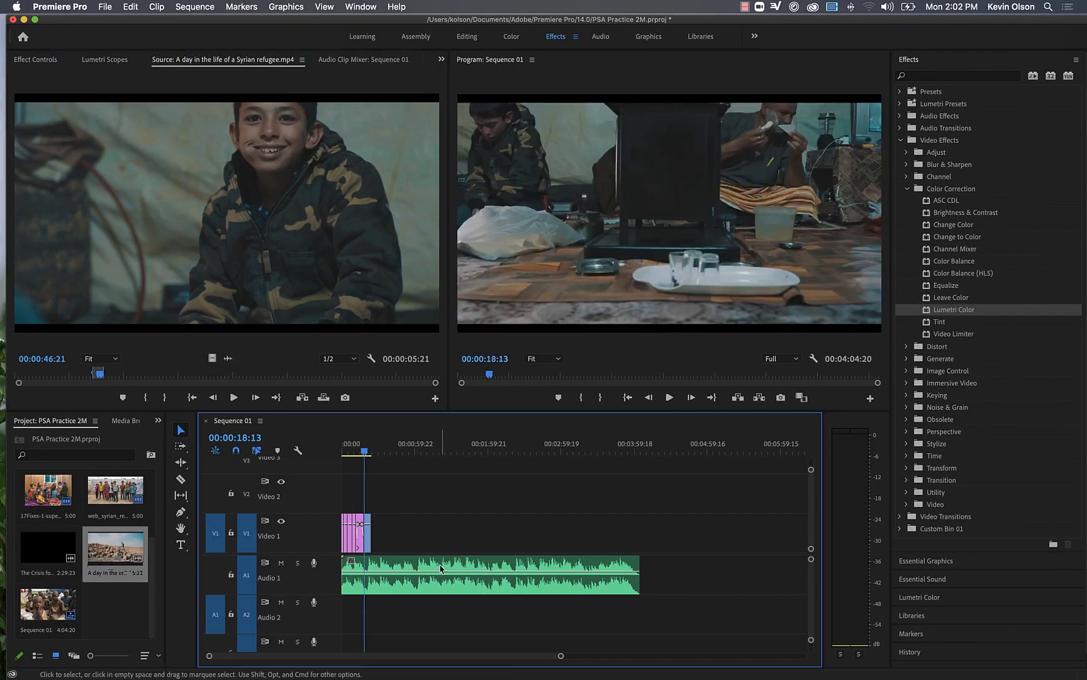
left_click_drag(365, 453, 361, 454)
key("space")
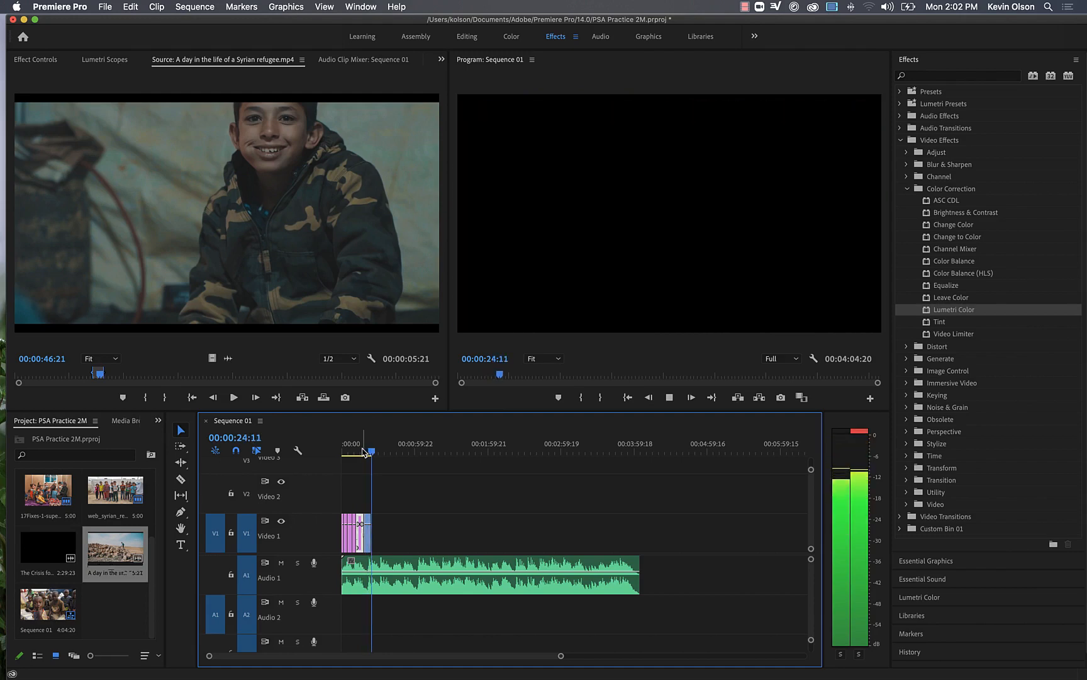
left_click(356, 517)
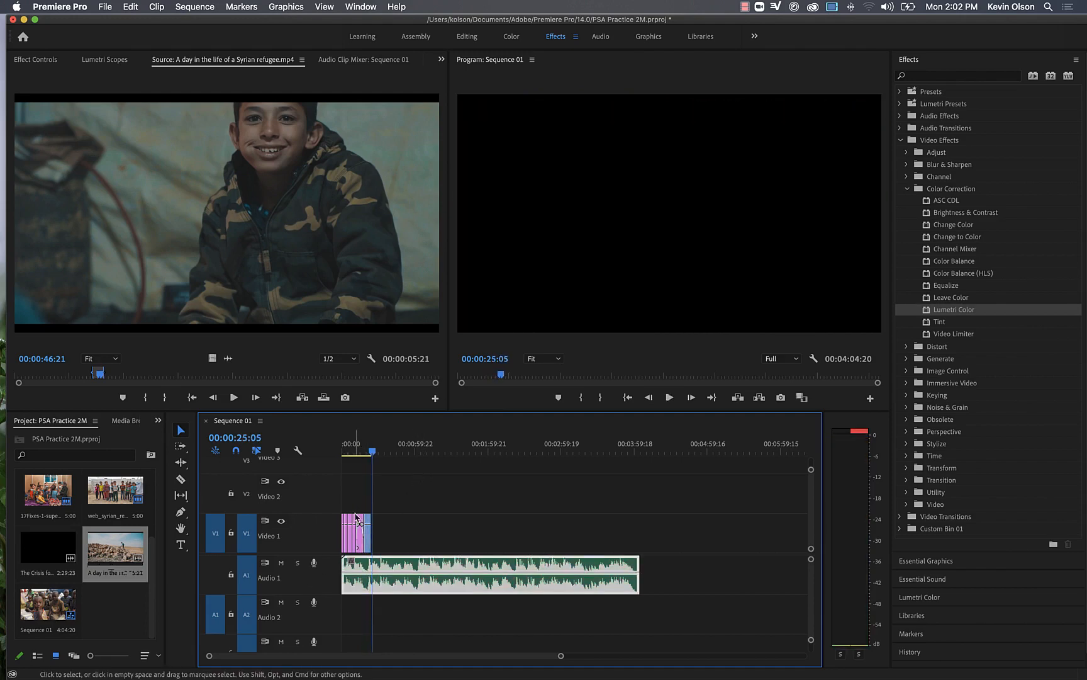
- Extend the end of the refugee clip on Video 1 just past 00:00:34:23, and trim it back to 00:00:24:07
left_click_drag(372, 451, 368, 458)
key("equal")
key("equal")
key("equal")
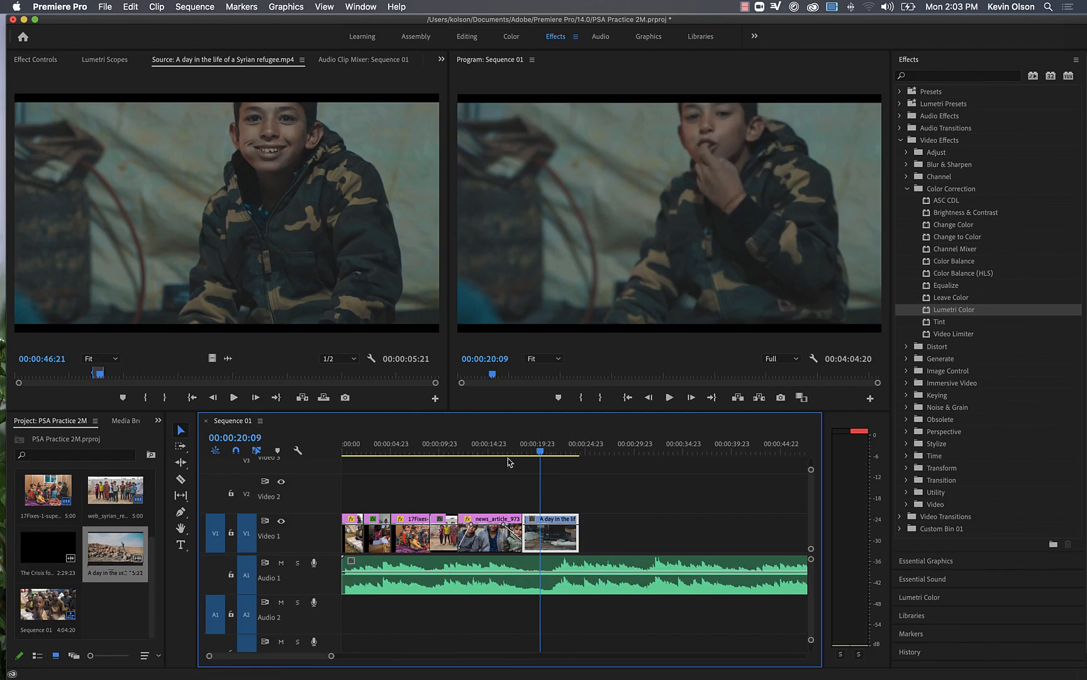
left_click_drag(578, 533, 692, 541)
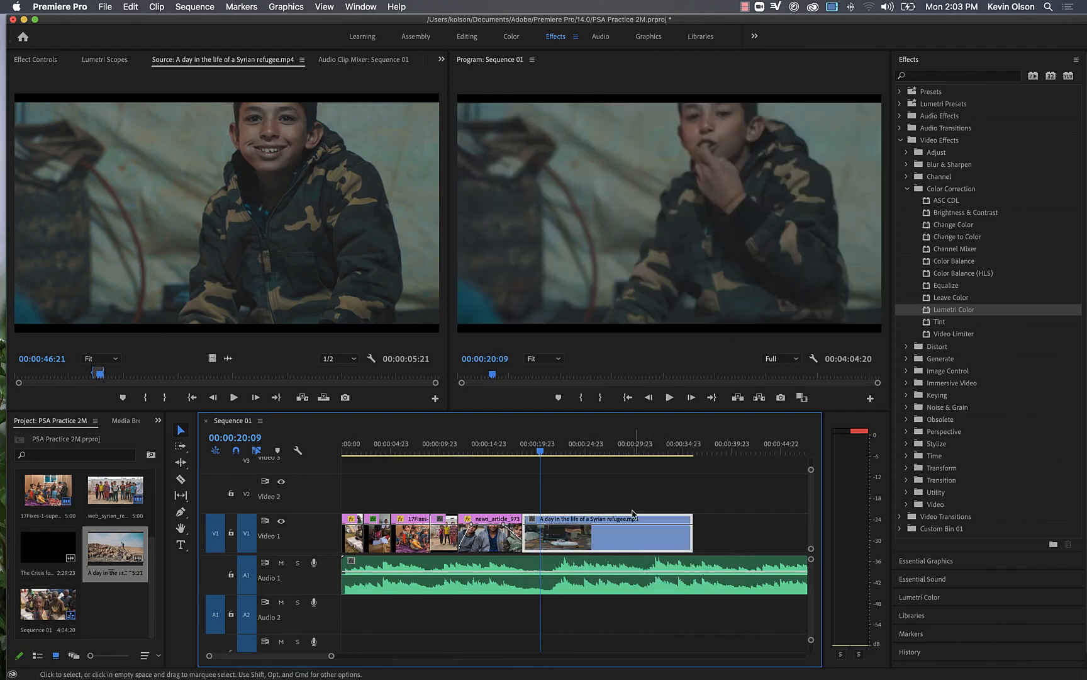
left_click(645, 448)
left_click(578, 448)
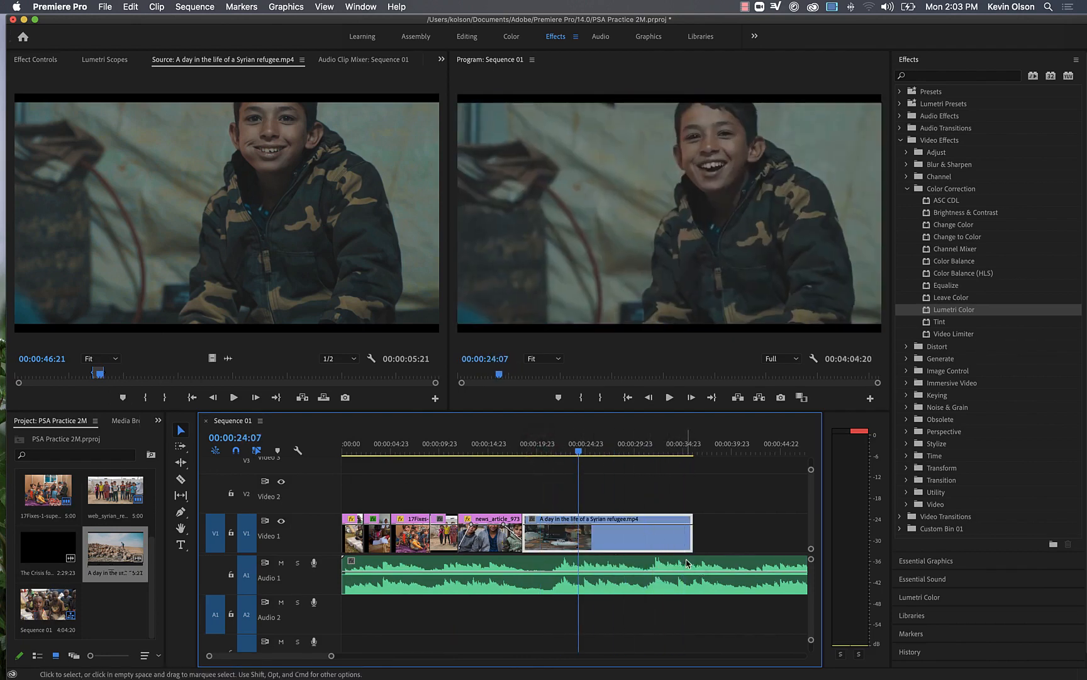
left_click_drag(692, 541, 578, 542)
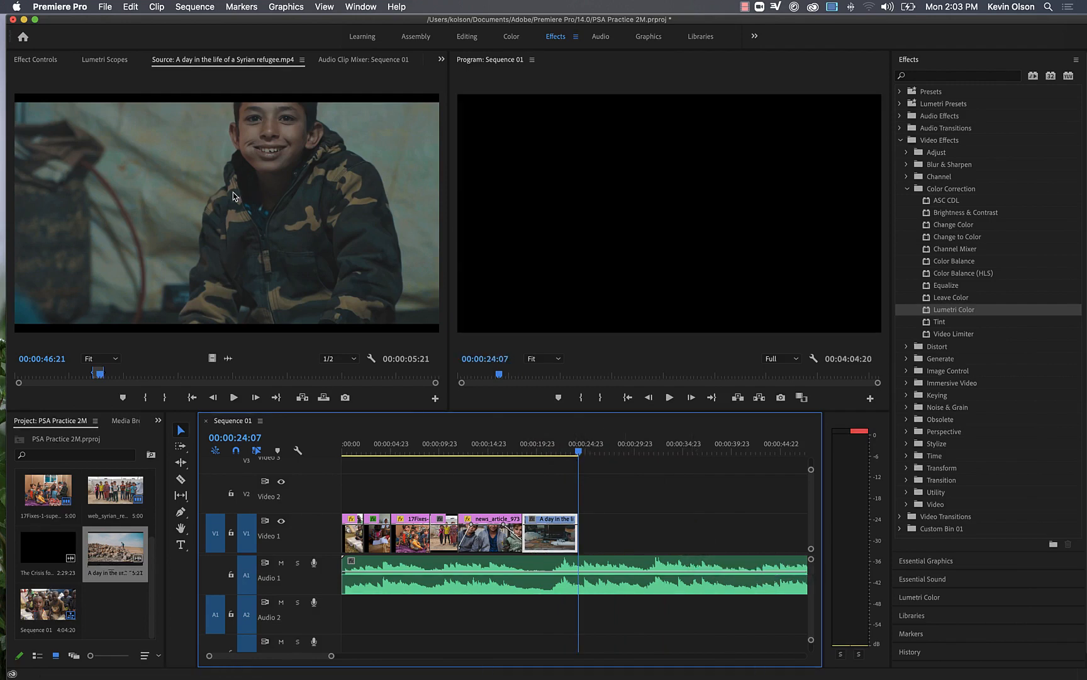
- Scrub the refugee clip back to 00:00:21:18 and delete it from Video 1
left_click_drag(555, 528, 552, 529)
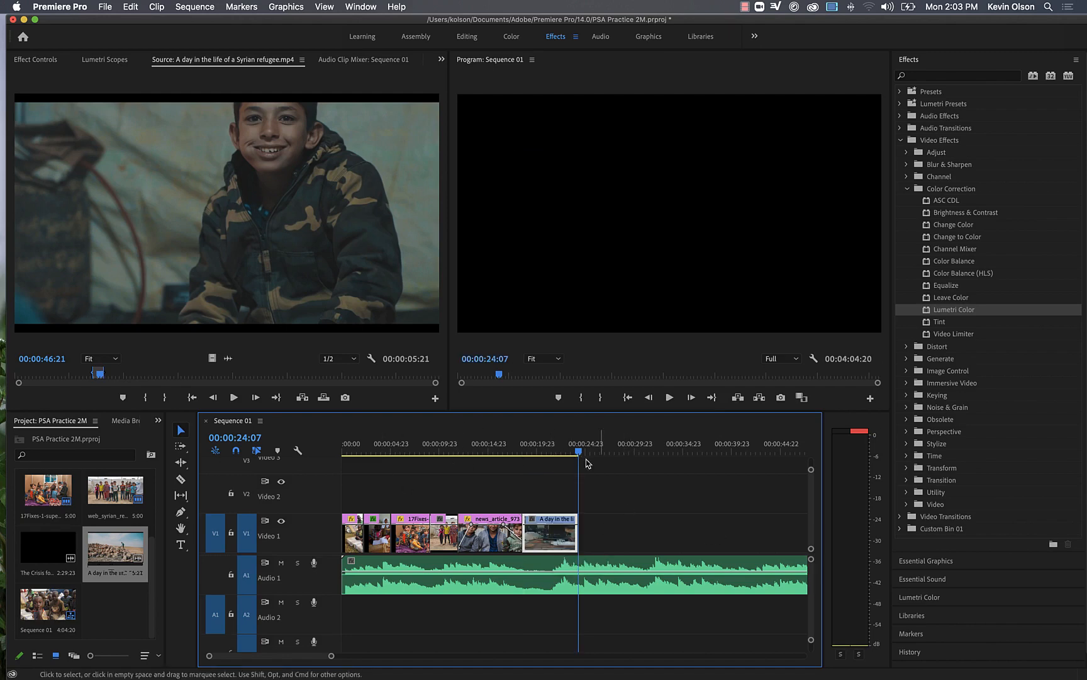
left_click_drag(581, 451, 554, 474)
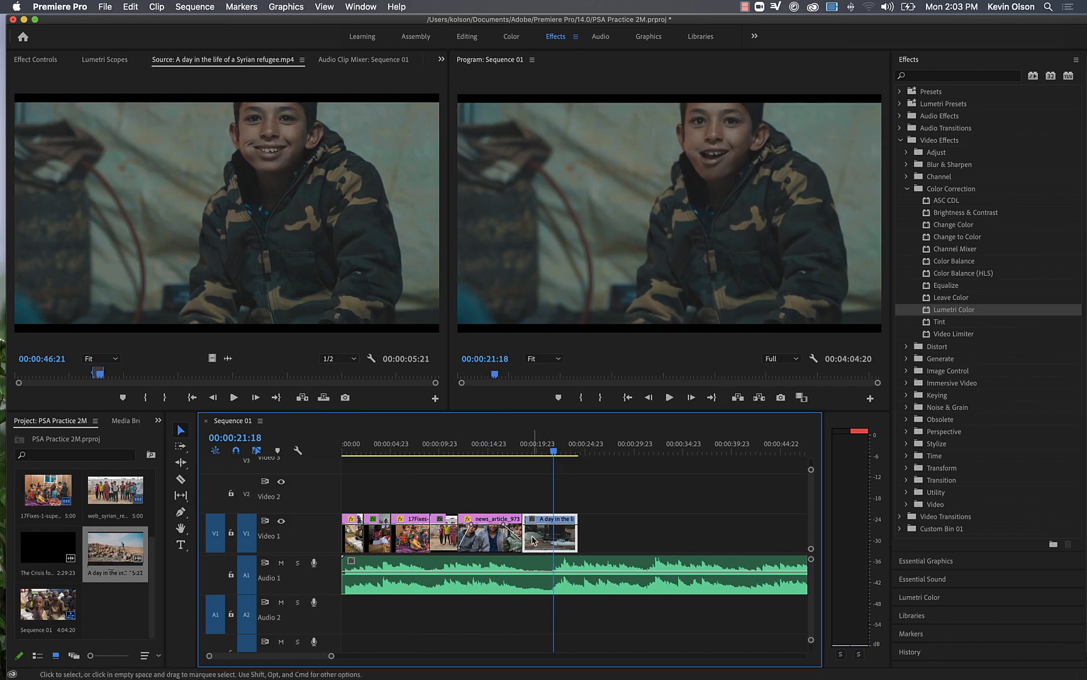
key("Delete")
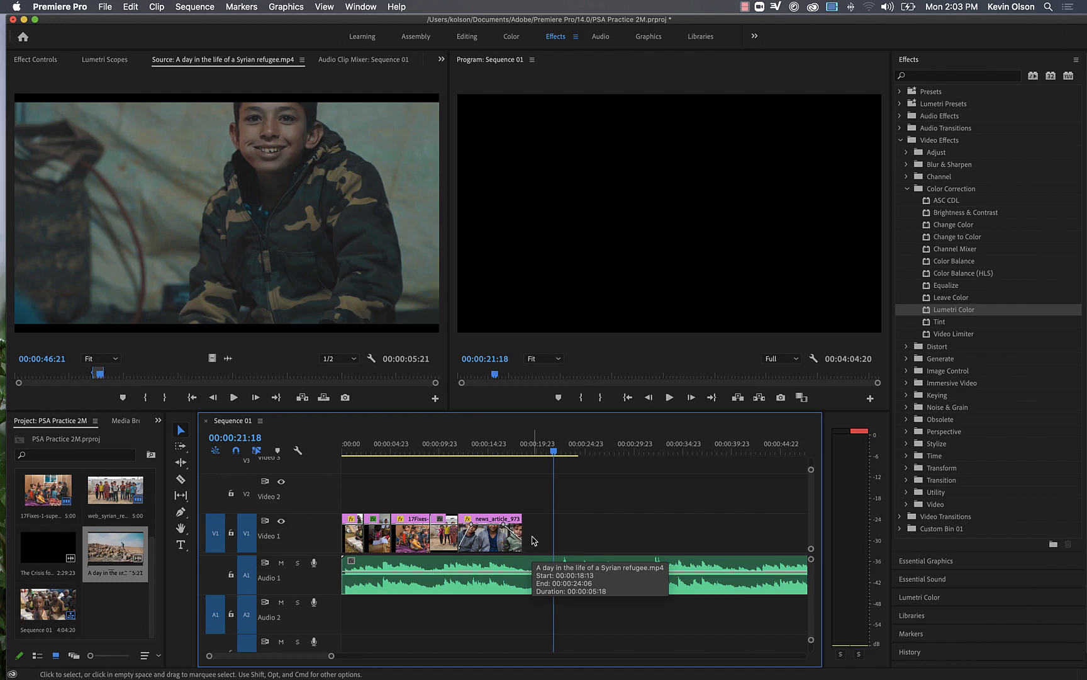
- Route the source audio to Audio 1 and move the music clip from Audio 1 to Audio 2
left_click(214, 572)
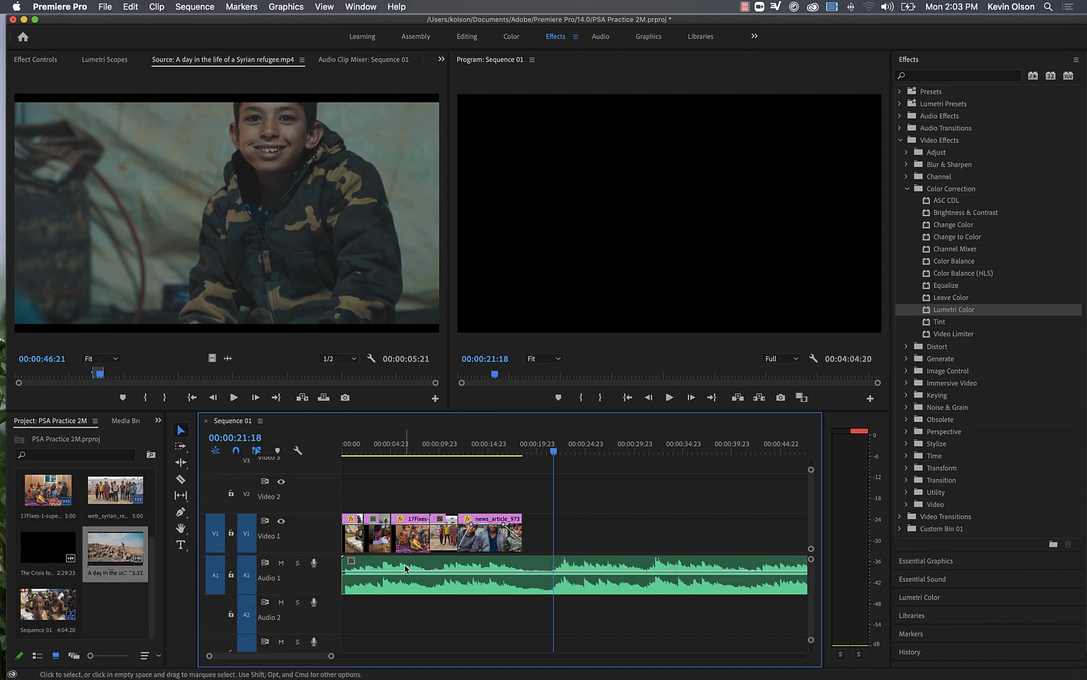
left_click_drag(412, 587, 327, 623)
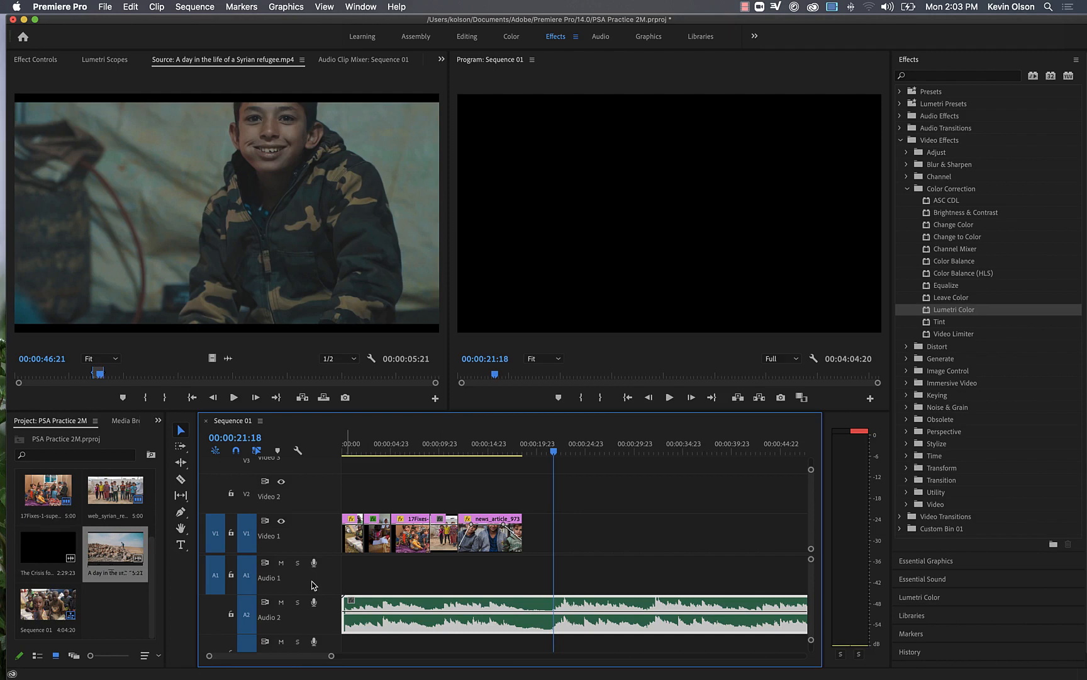
scroll(313, 585, "down", 5)
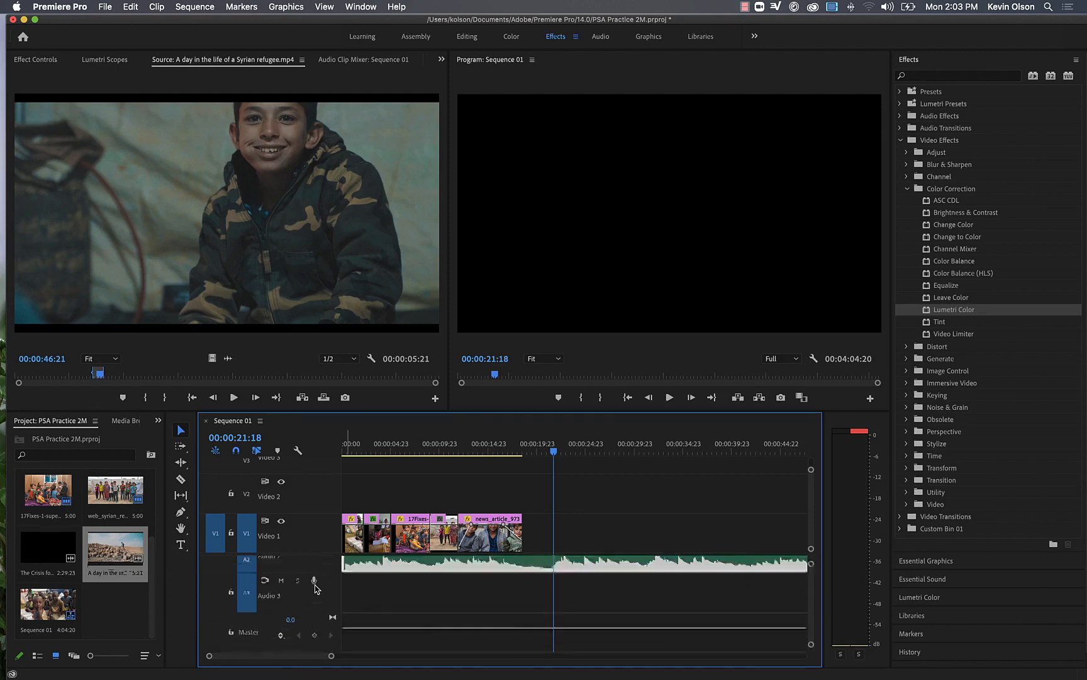
scroll(315, 589, "up", 2)
scroll(320, 487, "up", 3)
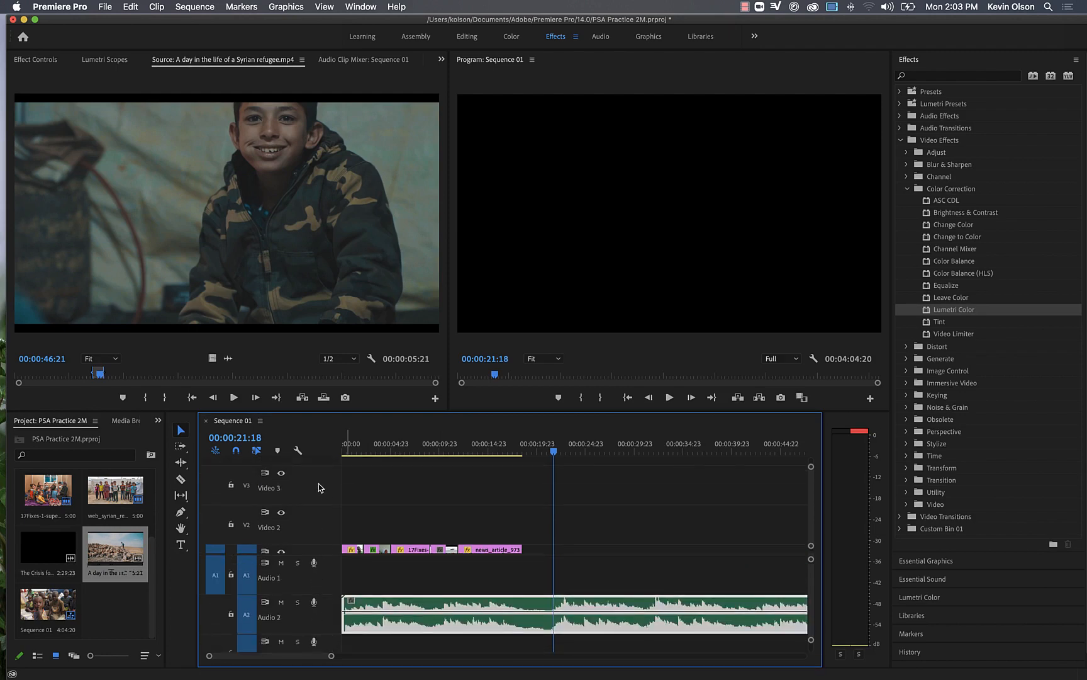
- Place the marked source range with its audio on Video 1 and Audio 1, directly after the last photo
scroll(320, 487, "down", 1)
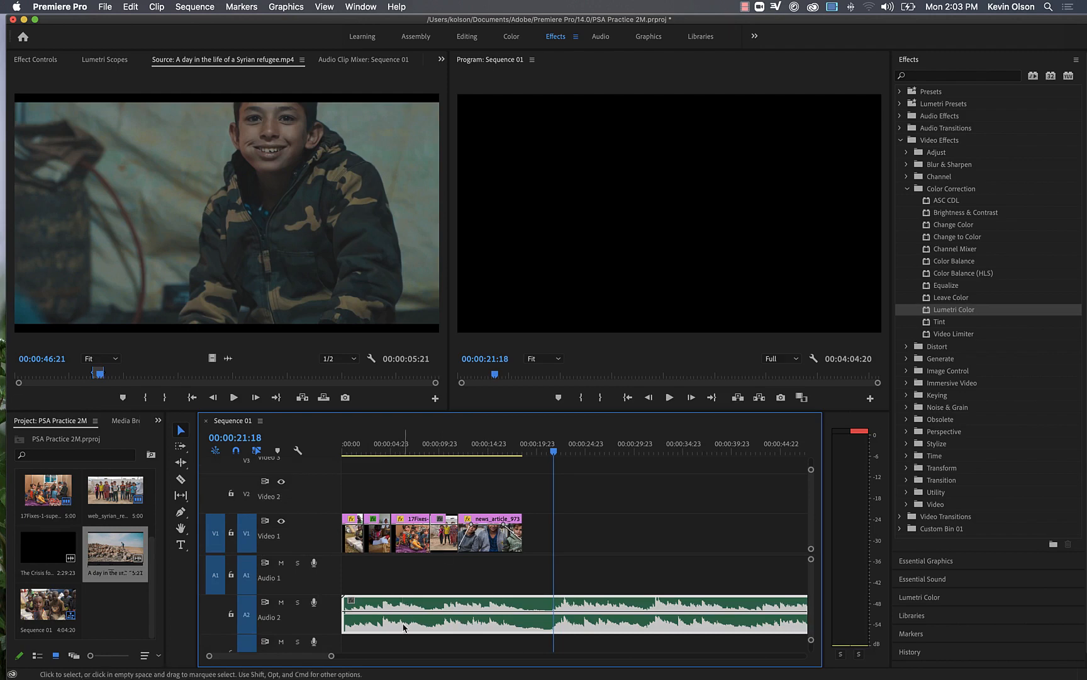
left_click_drag(396, 623, 378, 621)
left_click_drag(223, 200, 532, 535)
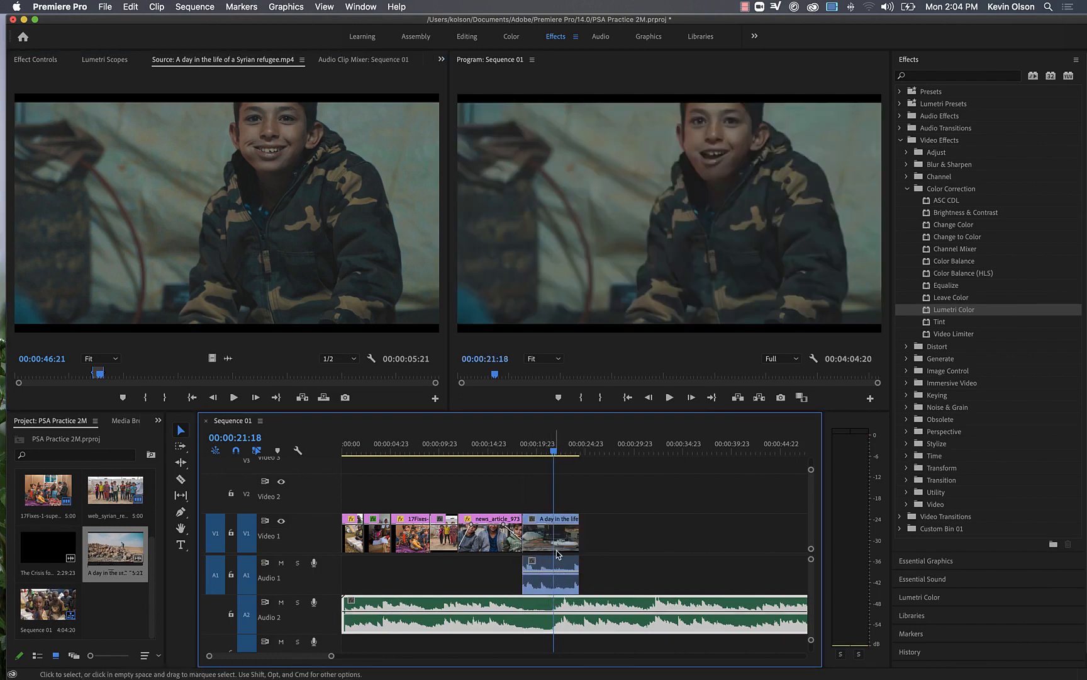
- Play the sequence from 00:00:17:23 into the refugee clip to review its audio against the music
left_click_drag(554, 455, 517, 455)
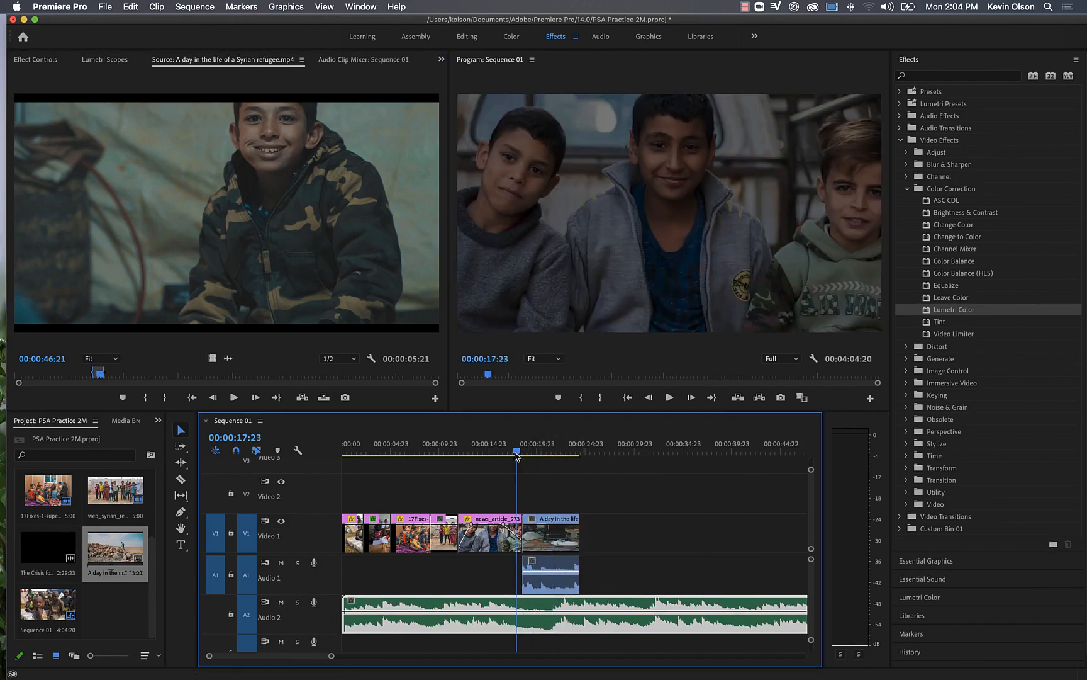
key("space")
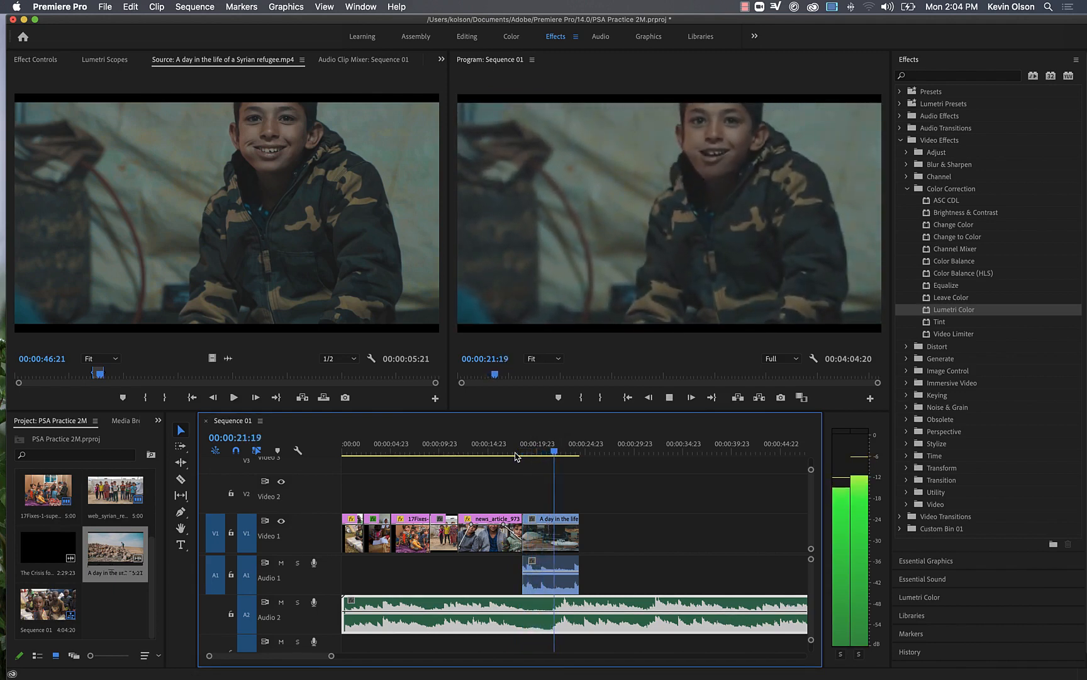
key("space")
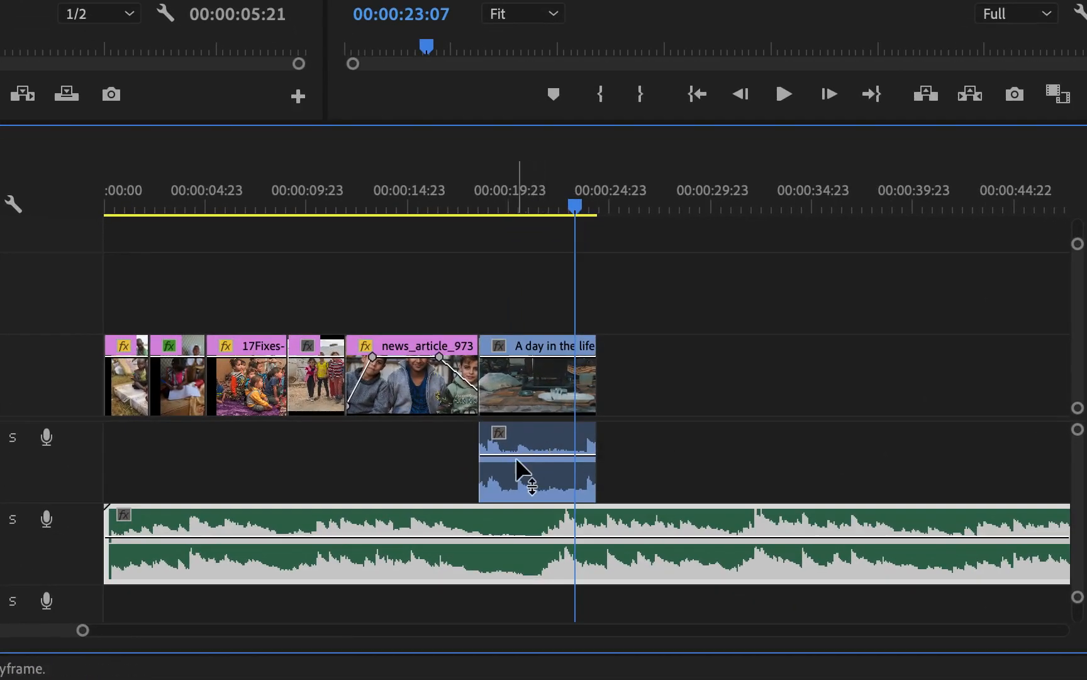
- Lower the refugee clip's volume slightly, unlink its audio from the video, and delete that audio from Audio 1
mouse_move(537, 454)
left_mouse_down()
mouse_move(536, 483)
mouse_move(537, 451)
mouse_move(536, 465)
left_mouse_up()
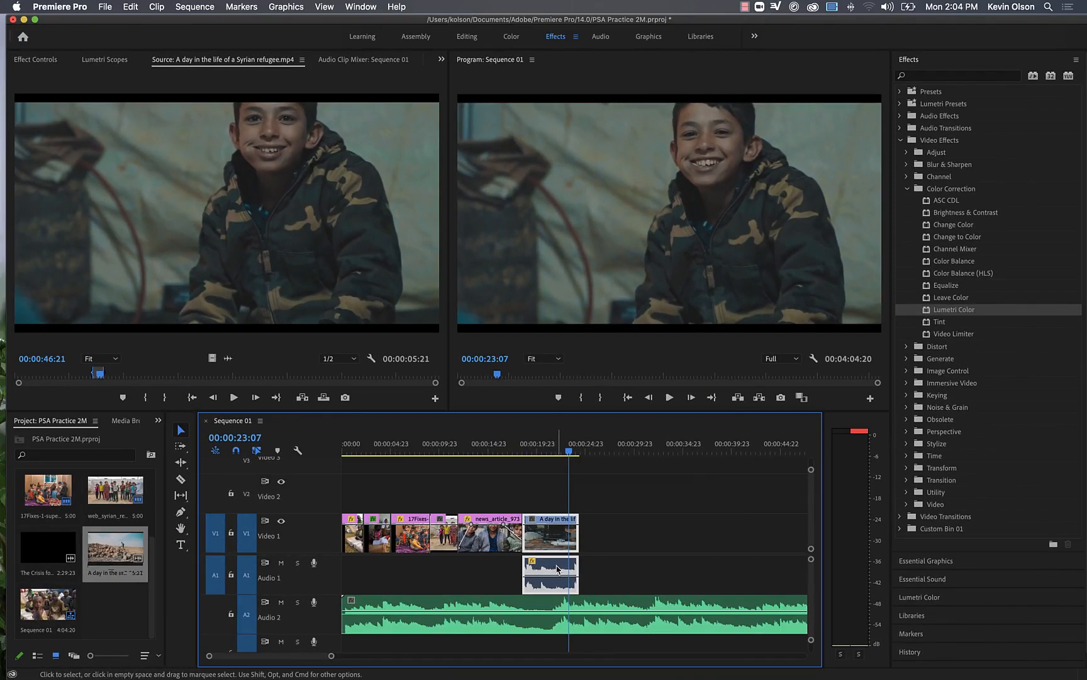
right_click(556, 569)
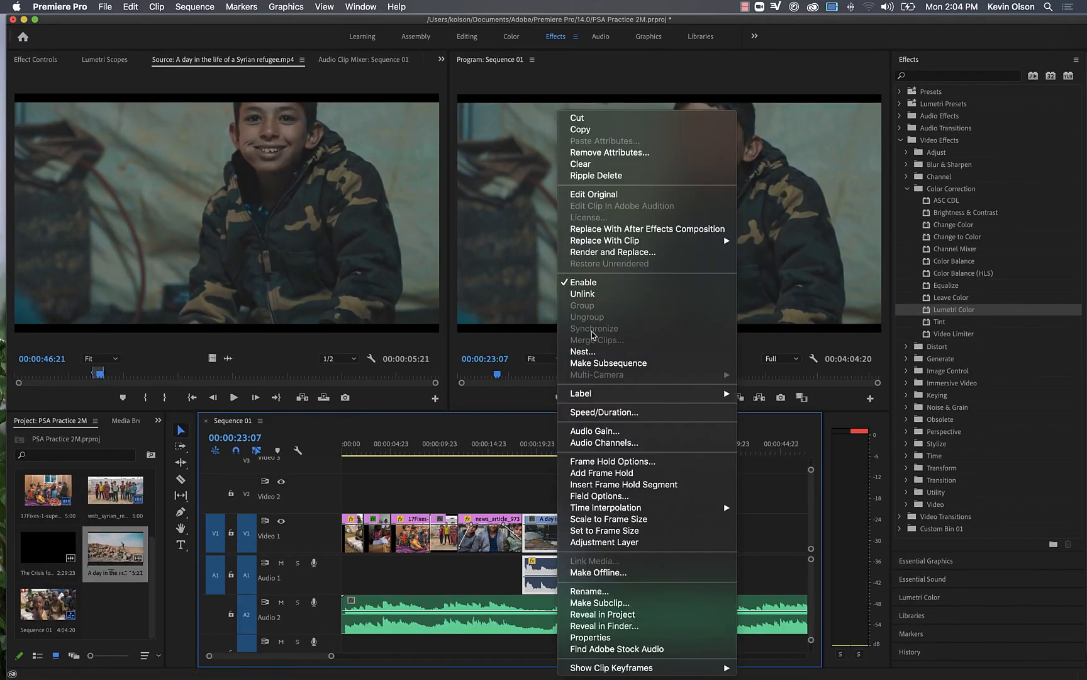
left_click(582, 294)
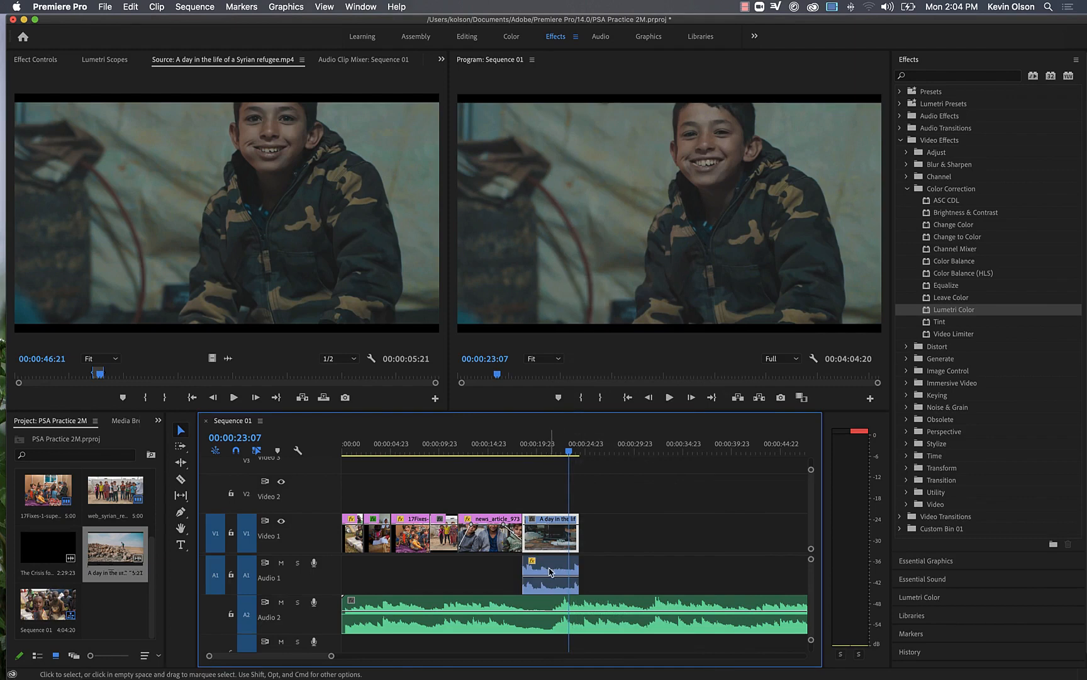
left_click(545, 568)
key("Delete")
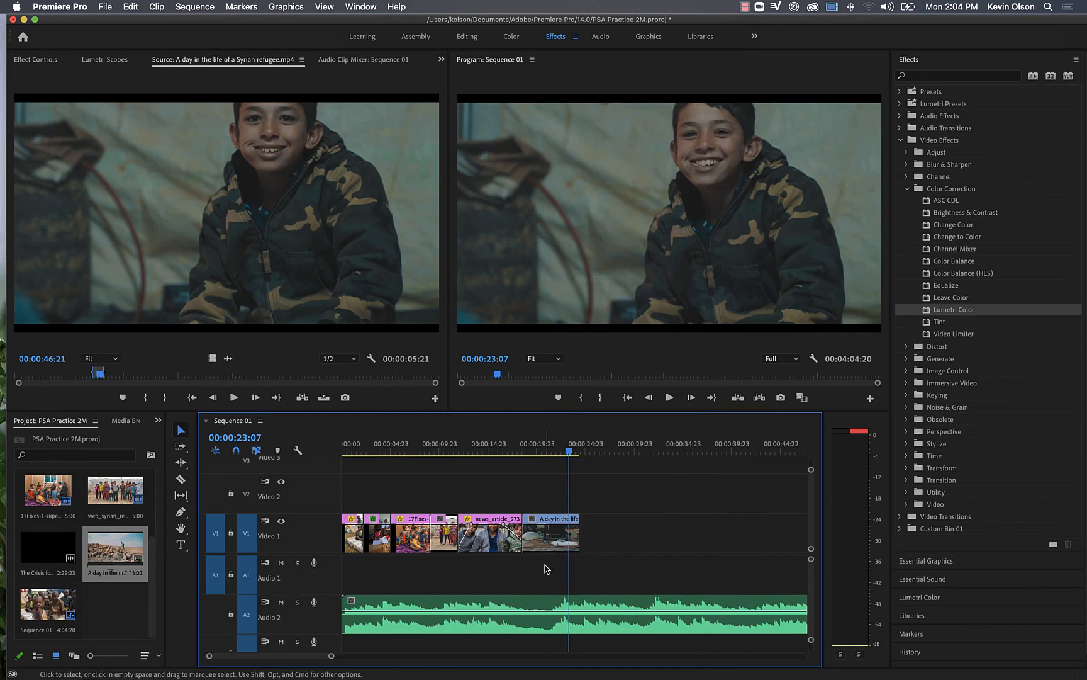
- Scrub through the refugee clip, park the playhead past its end at 00:00:25:13, and switch to the Graphics workspace
left_click_drag(569, 451, 531, 457)
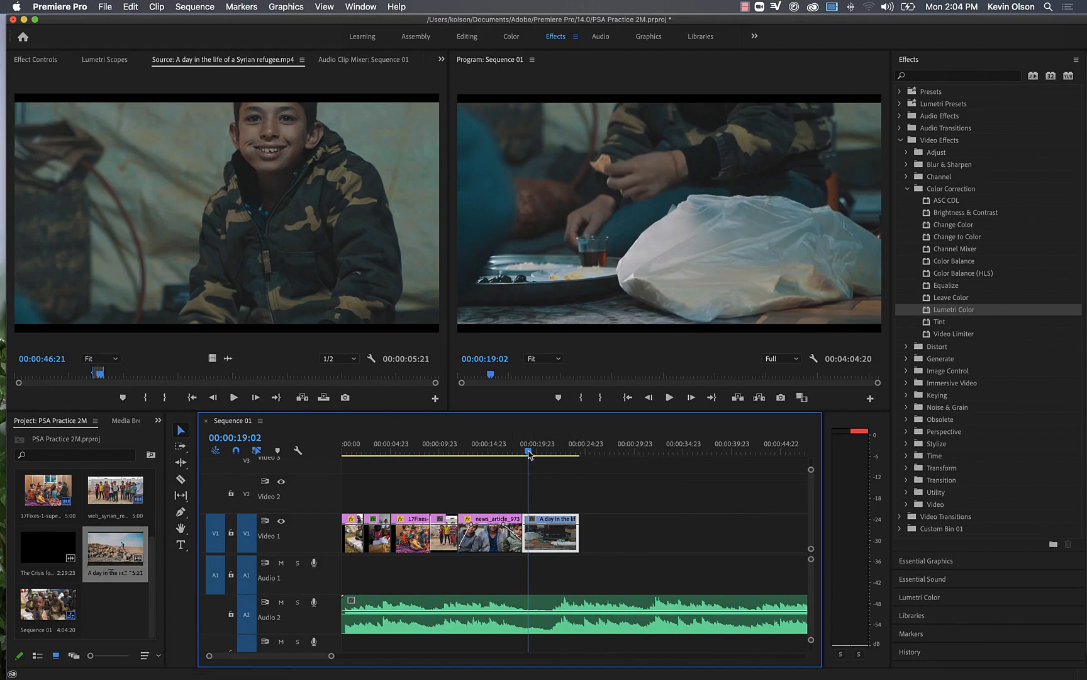
left_click_drag(529, 454, 590, 469)
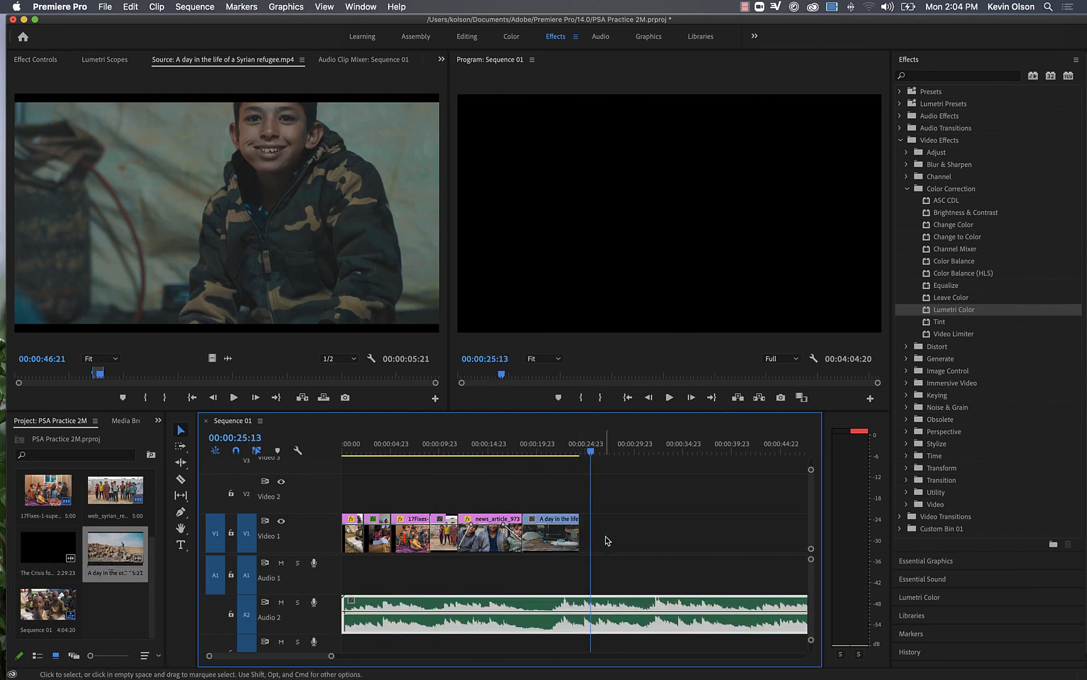
left_click(648, 36)
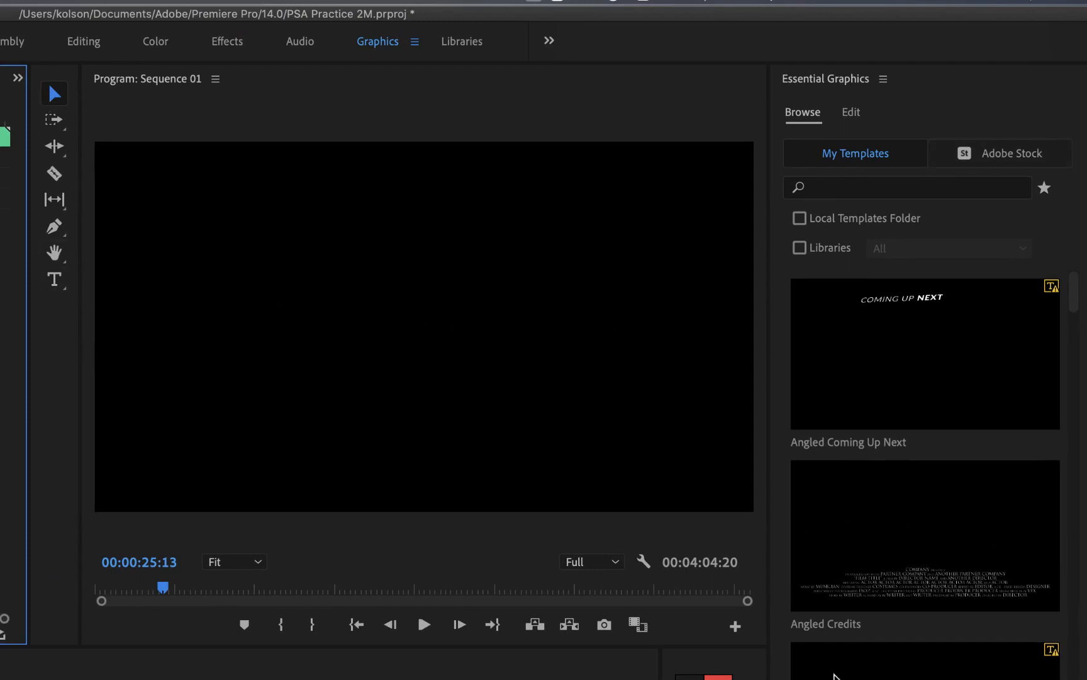
mouse_move(905, 595)
- Add a text layer on the black frame with the first line "Since 2008, thousands of Syran"
left_click(54, 279)
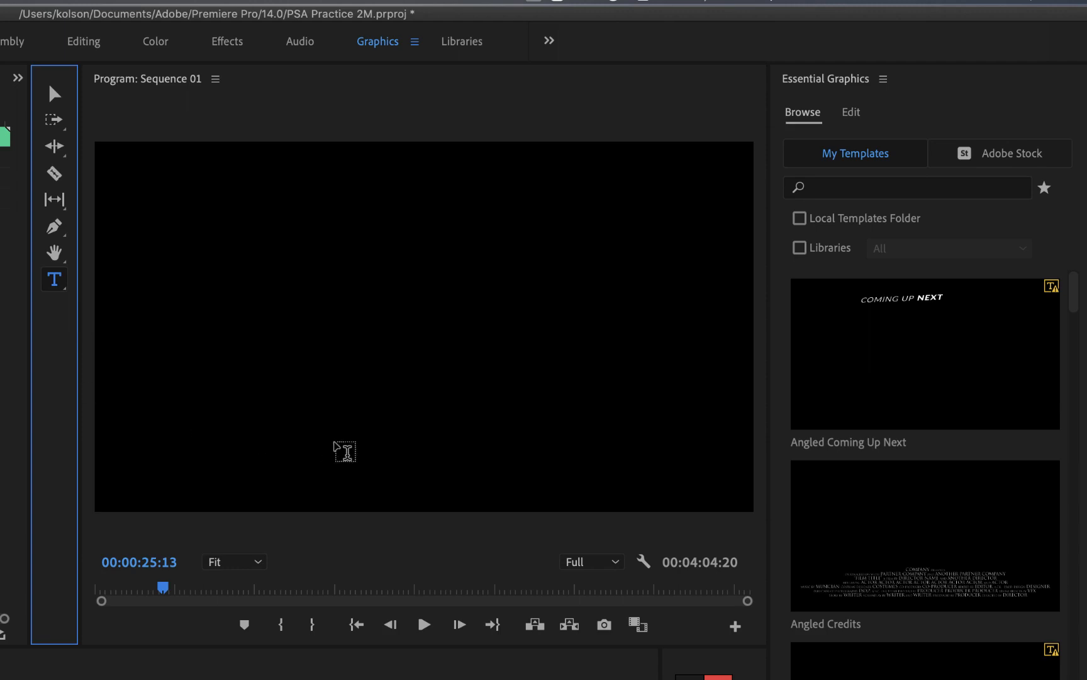
left_click(243, 340)
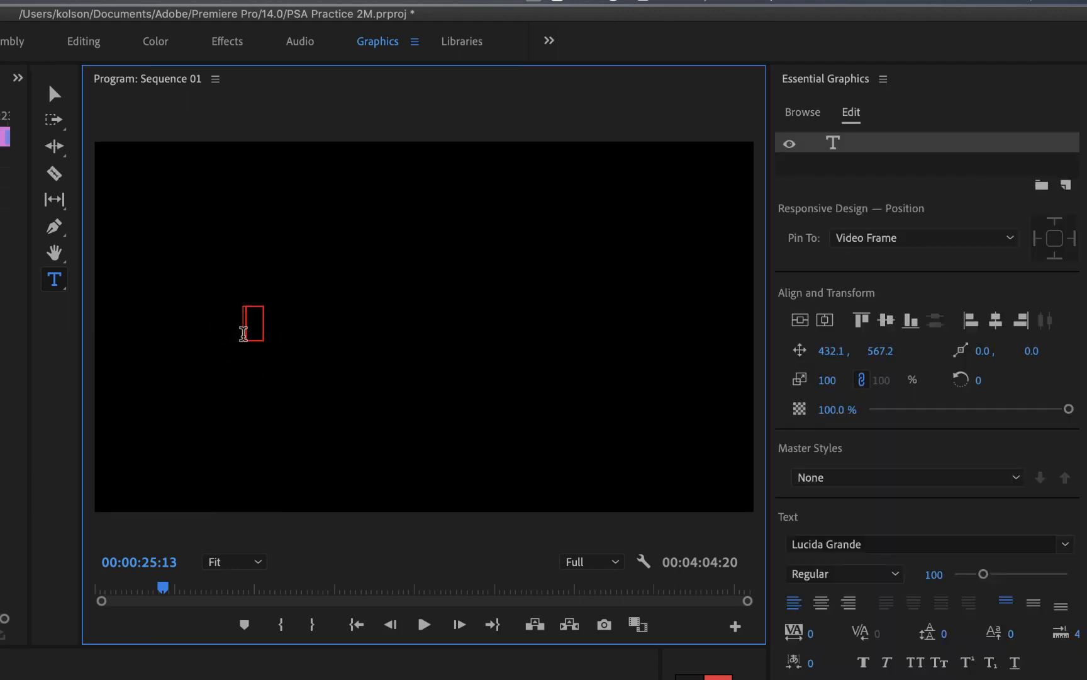
type("Sin")
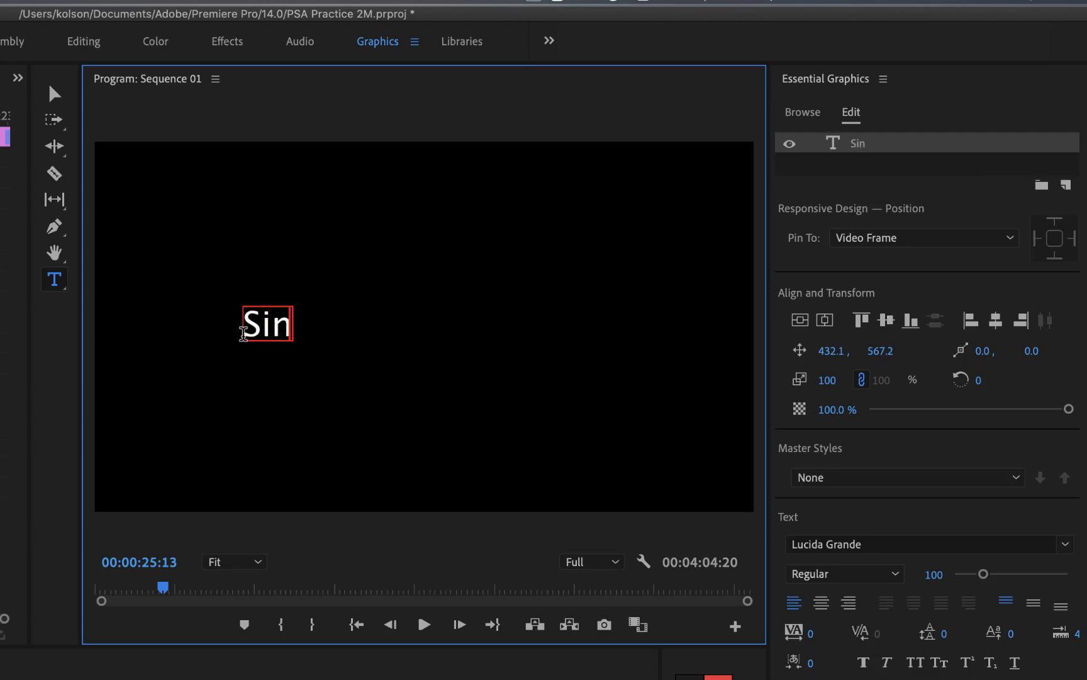
type("ce 2")
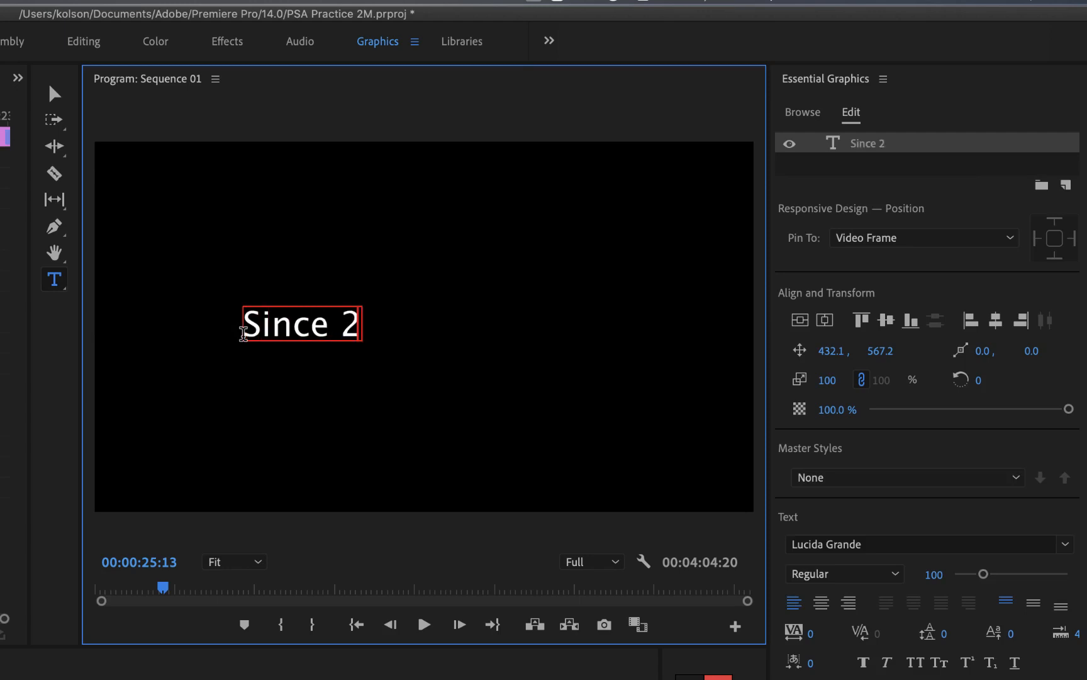
type("008,")
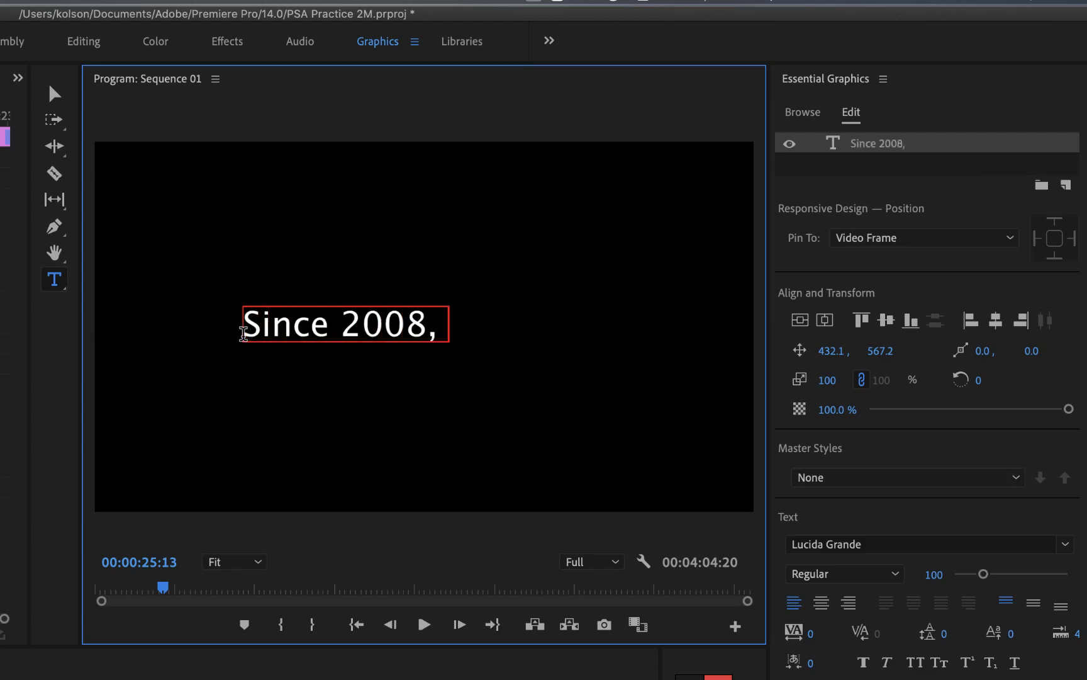
type(" thousands of sy")
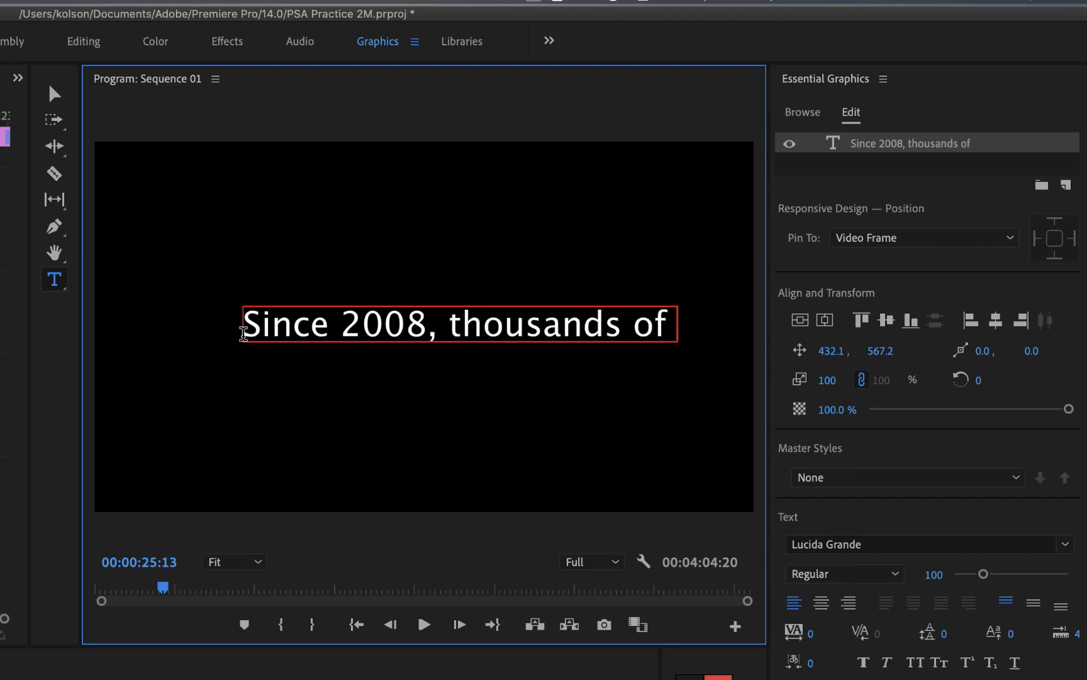
key("BackSpace")
key("BackSpace")
type("Syran")
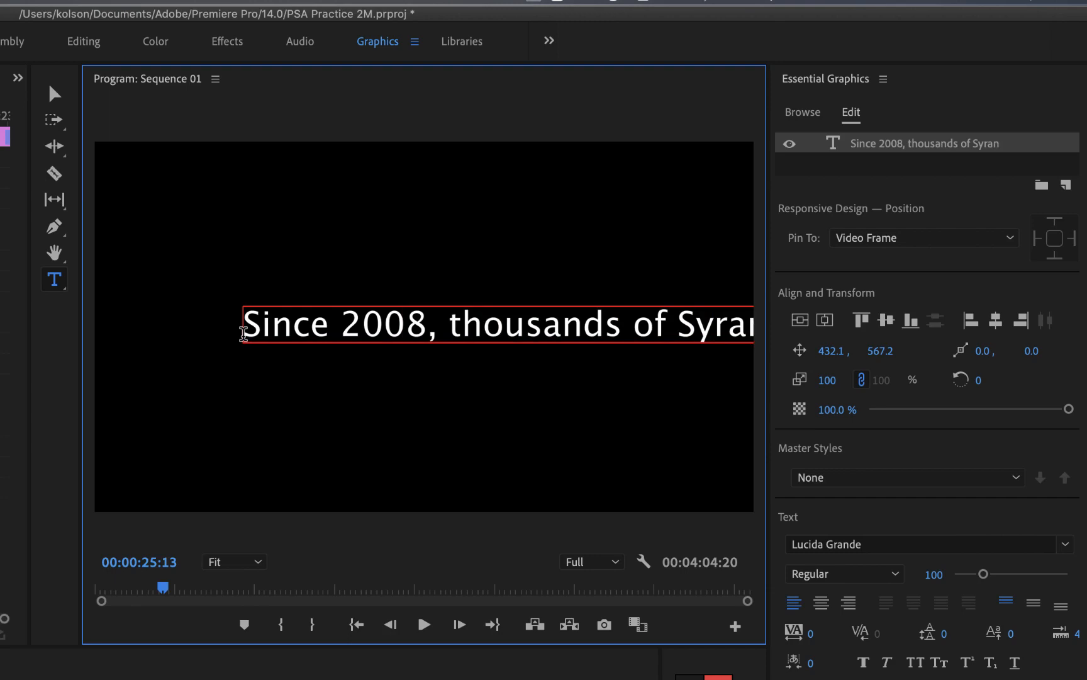
- Add "children have been displaced" and "by war." as the title's second and third lines
key("Return")
type("Child")
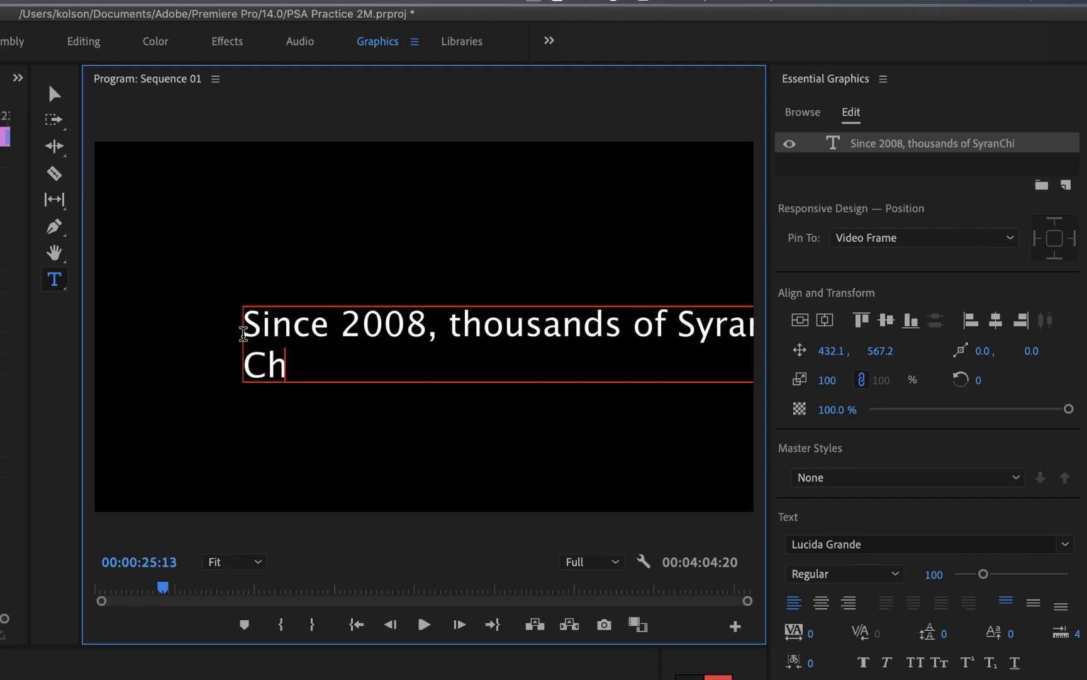
key("BackSpace")
key("BackSpace")
key("BackSpace")
key("BackSpace")
key("BackSpace")
type("chi")
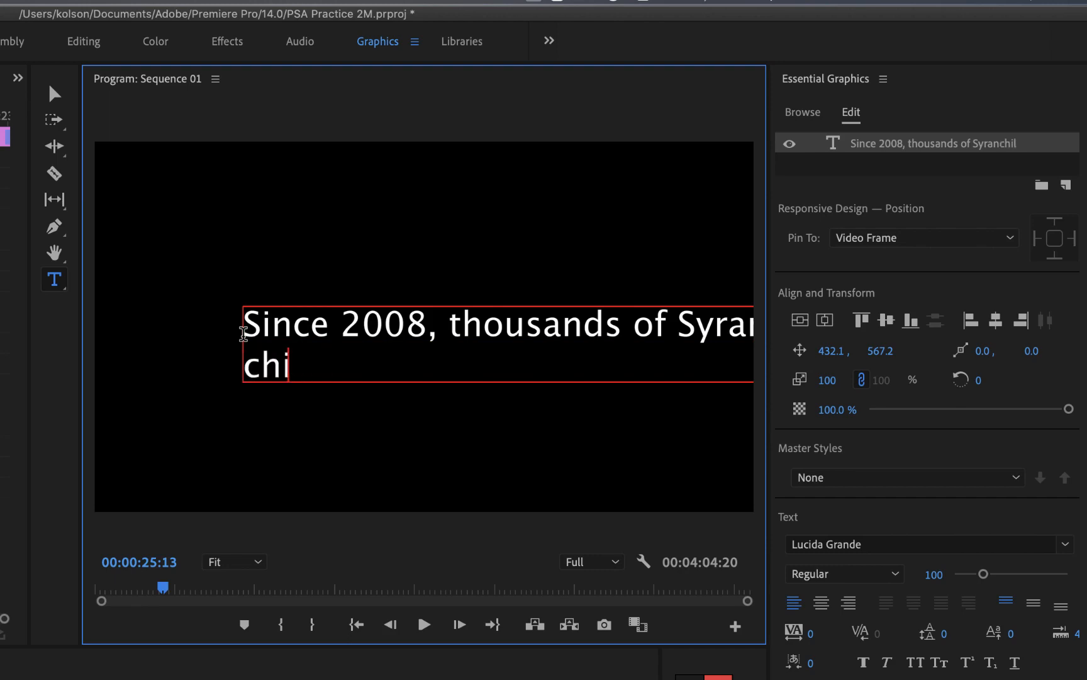
type("ldren have been j")
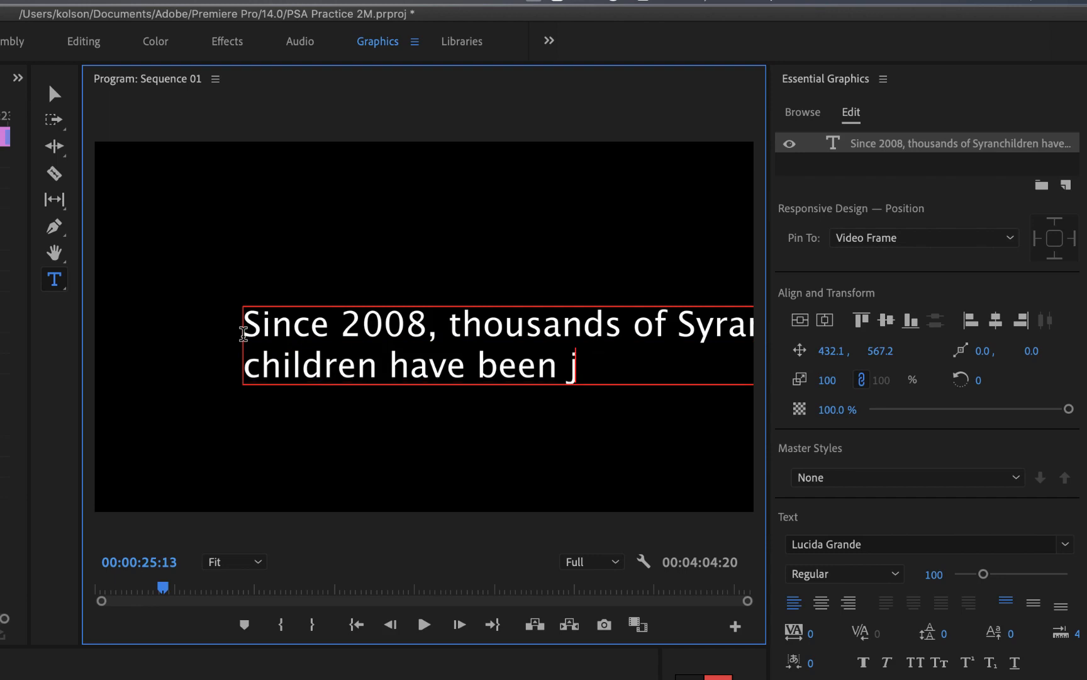
key("BackSpace")
type("displaced")
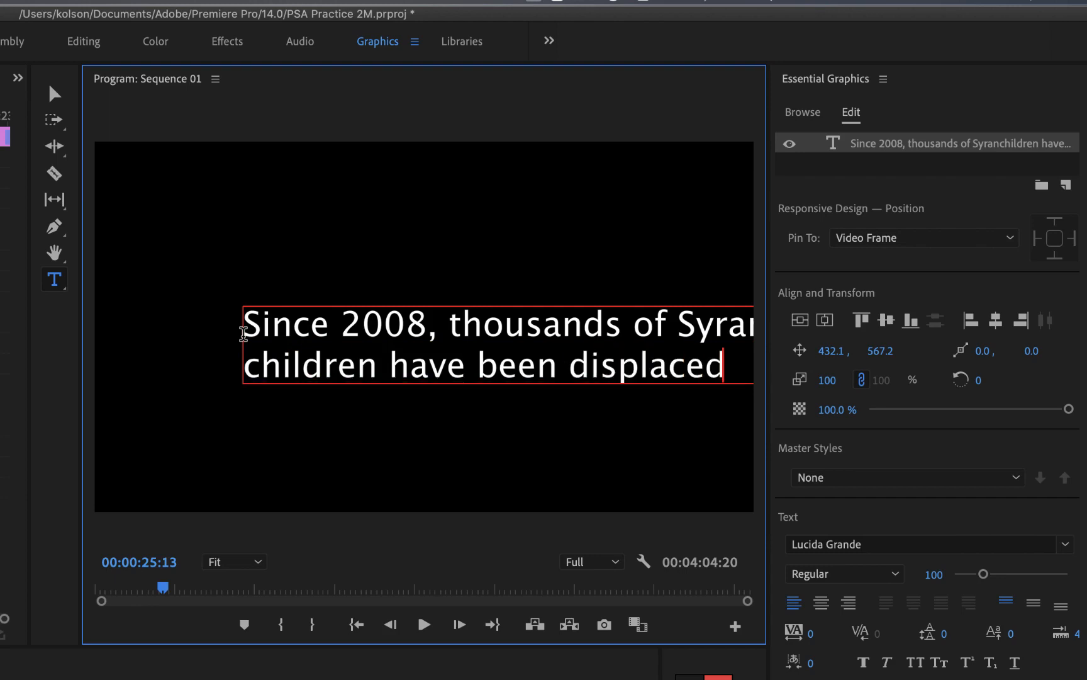
key("Return")
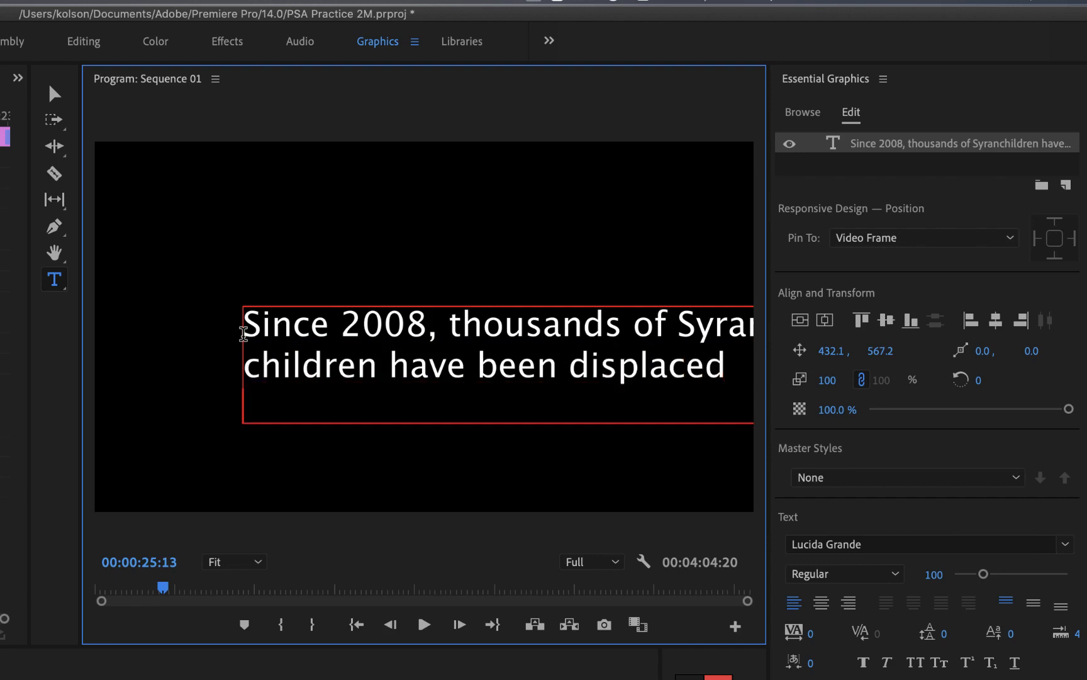
type("by war.")
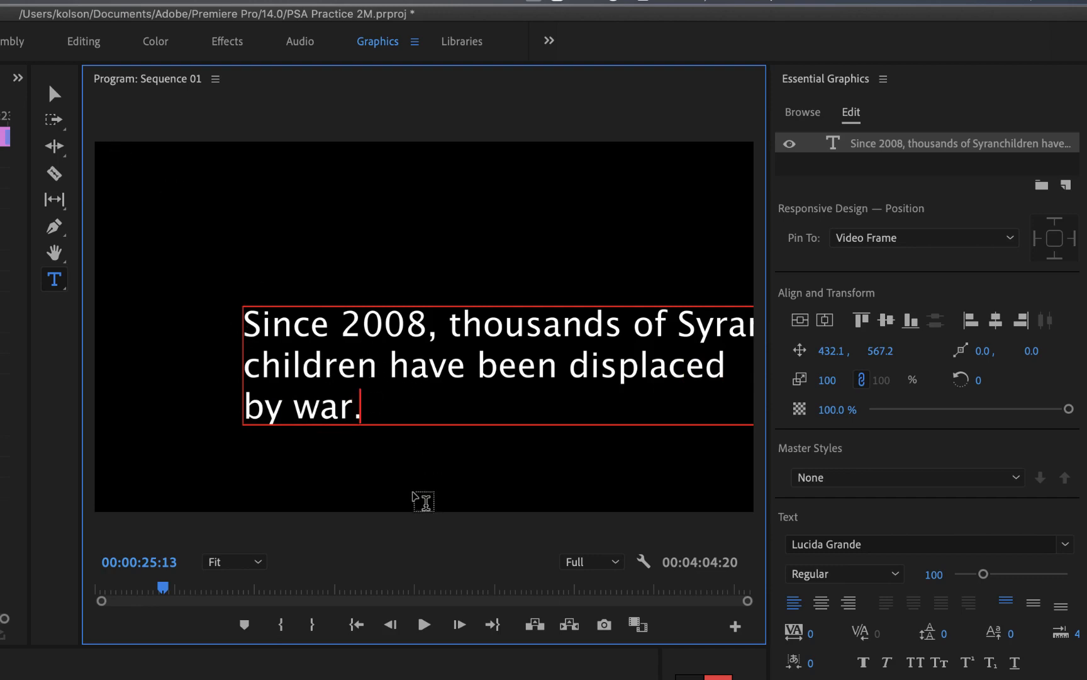
- Center-align the title text and center its layer vertically and horizontally in the frame
left_click(55, 95)
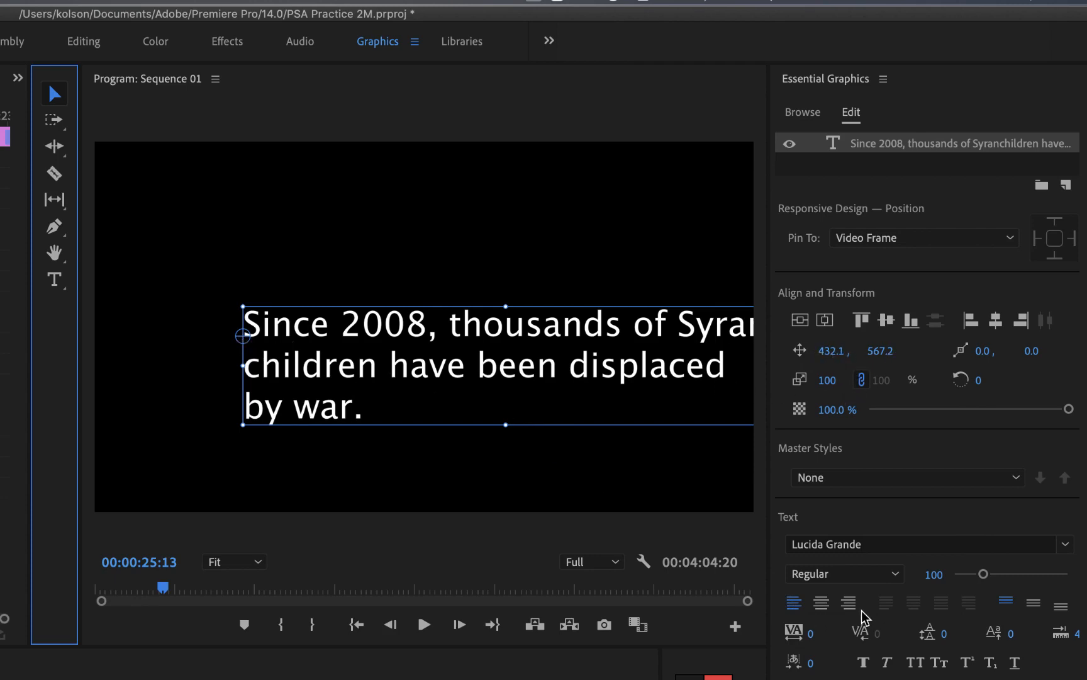
left_click(821, 602)
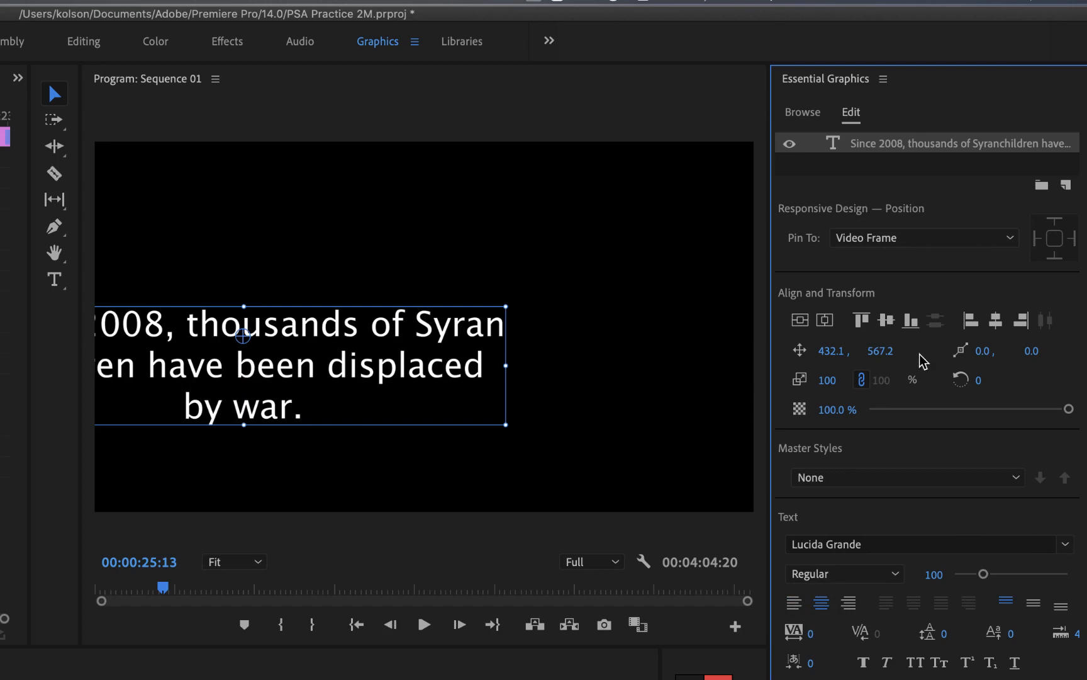
left_click(887, 320)
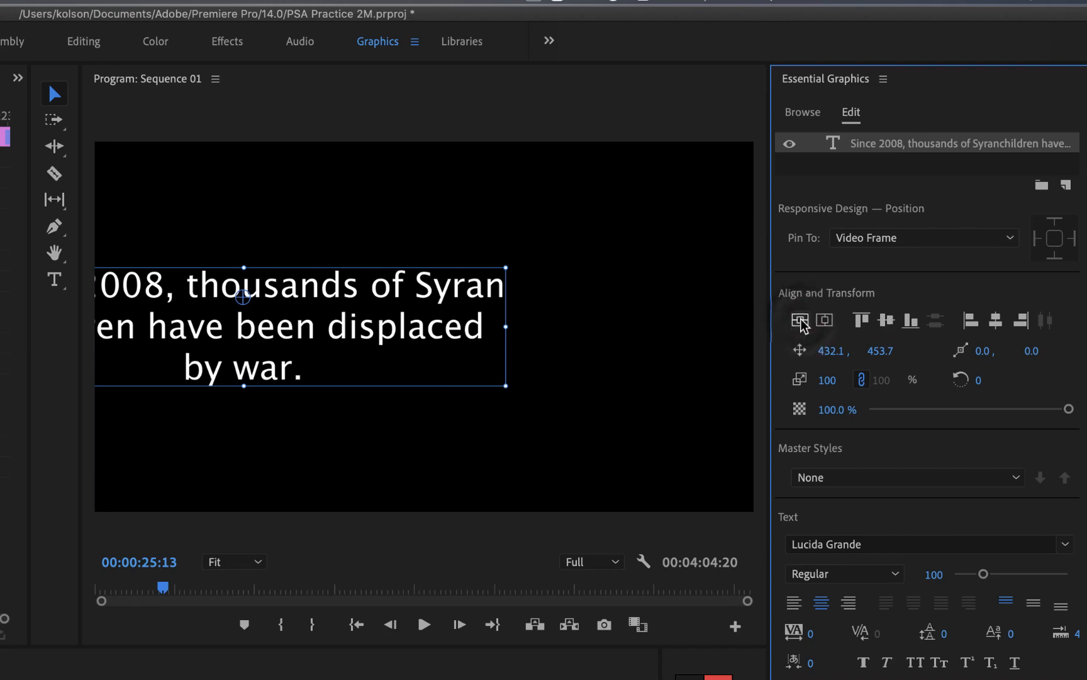
left_click(825, 320)
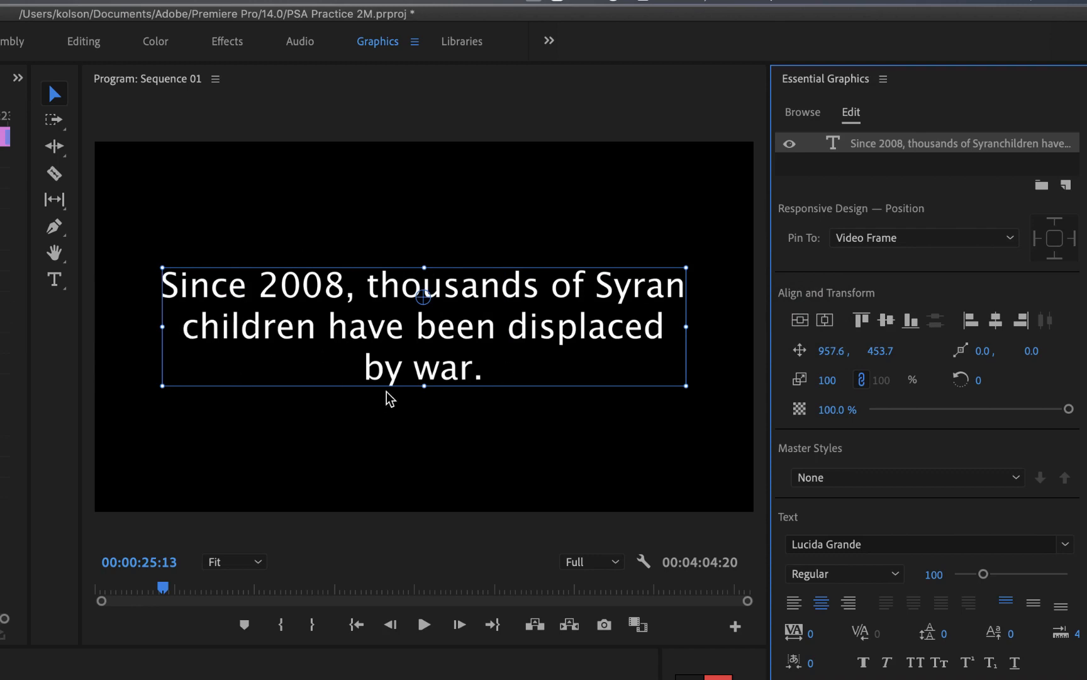
- Correct "Syran" to "Syrian" in the title's first line
left_click(642, 295)
double_click(639, 296)
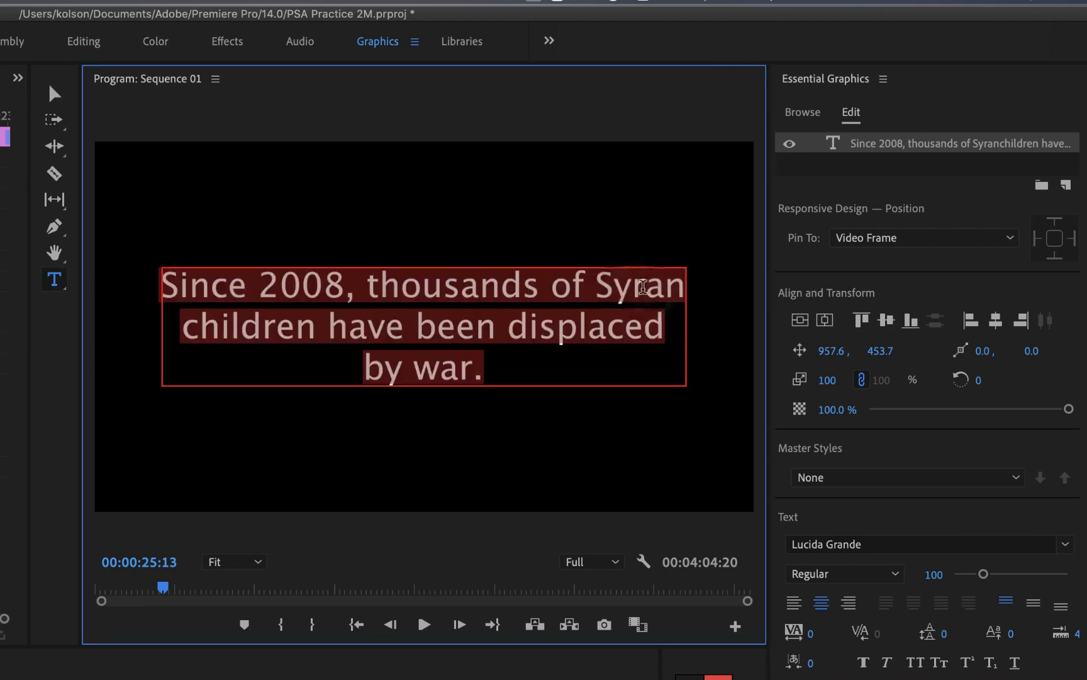
left_click(639, 286)
type("i")
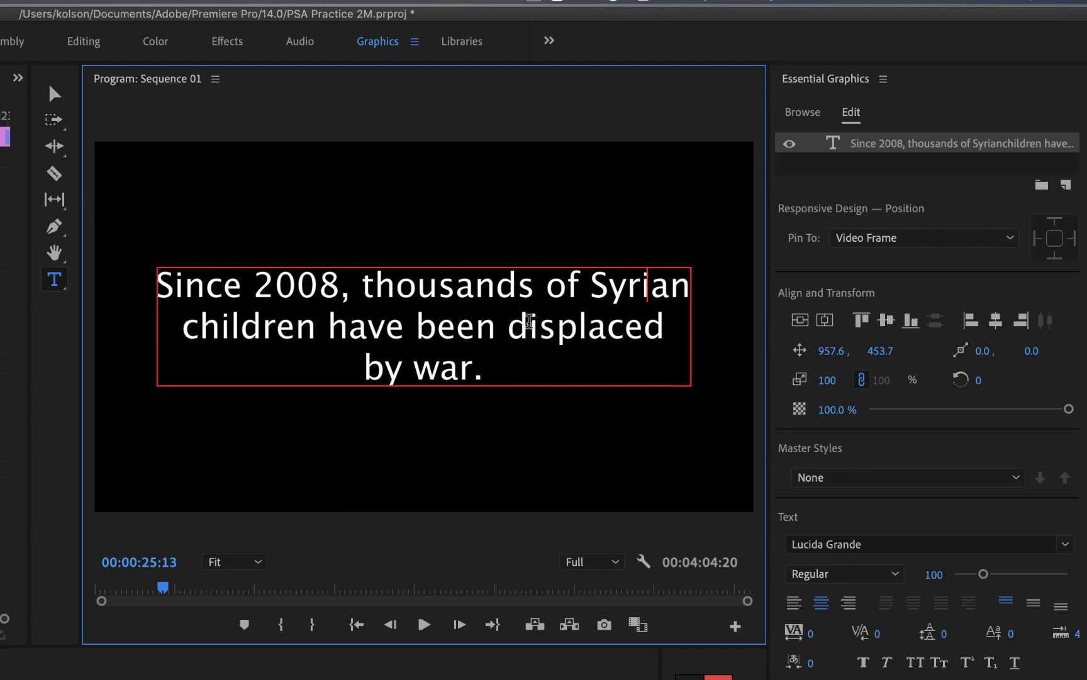
- Rewrap the title to break before "displaced" and "Syrian", removing the old line breaks before "by war." and "children"
left_click(510, 328)
key("Return")
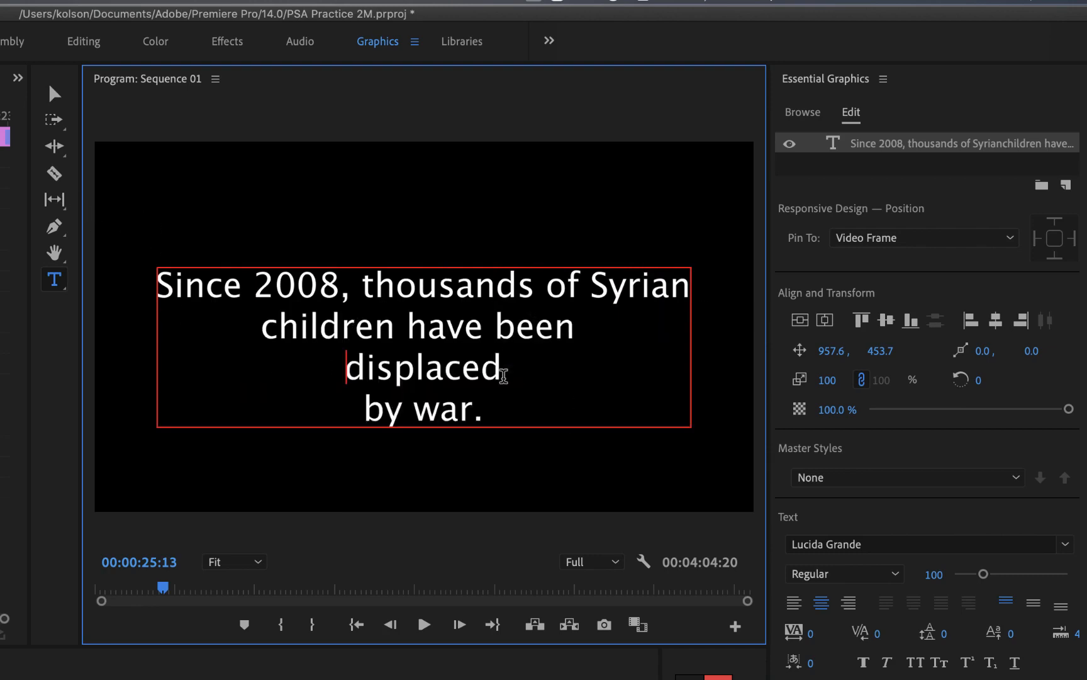
left_click(360, 411)
key("BackSpace")
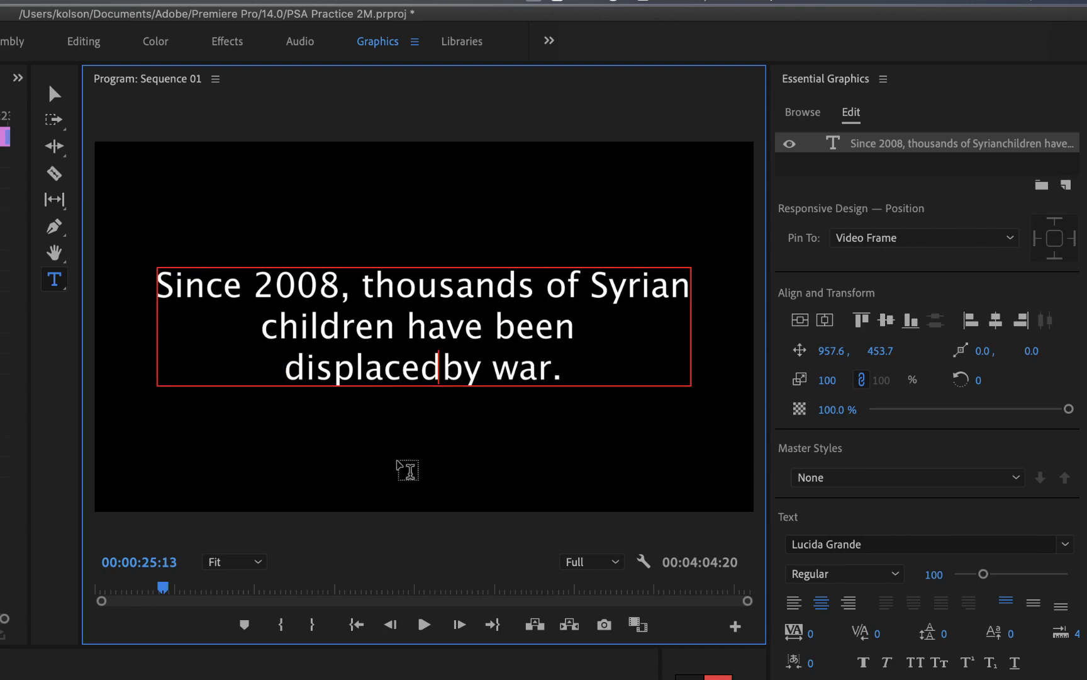
left_click(592, 284)
key("Return")
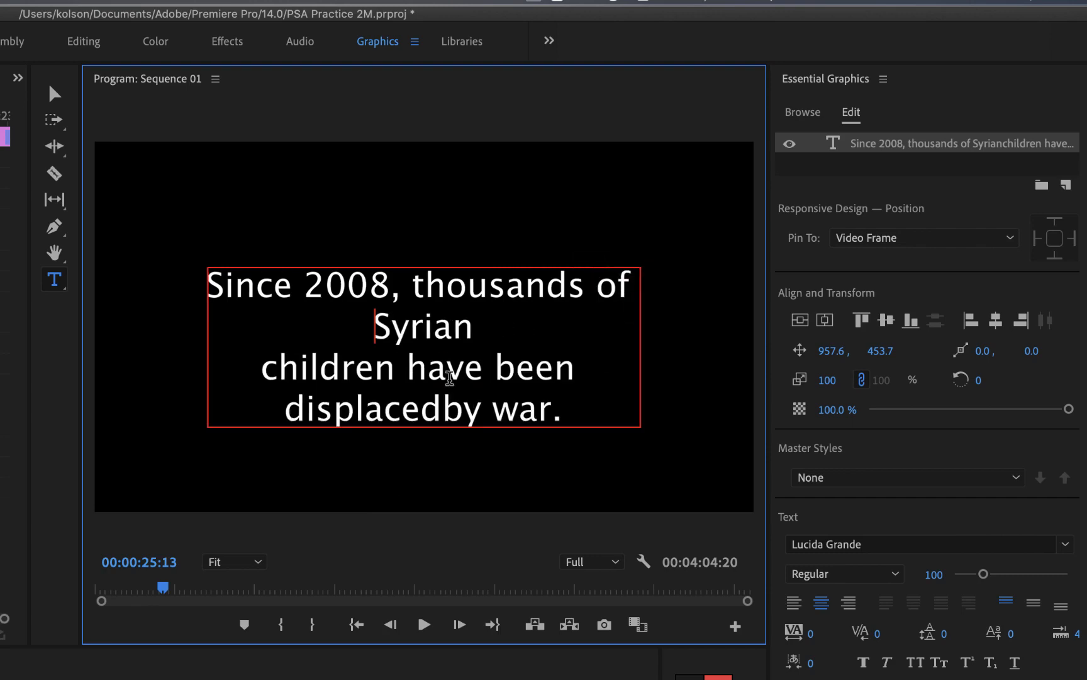
left_click(266, 368)
key("BackSpace")
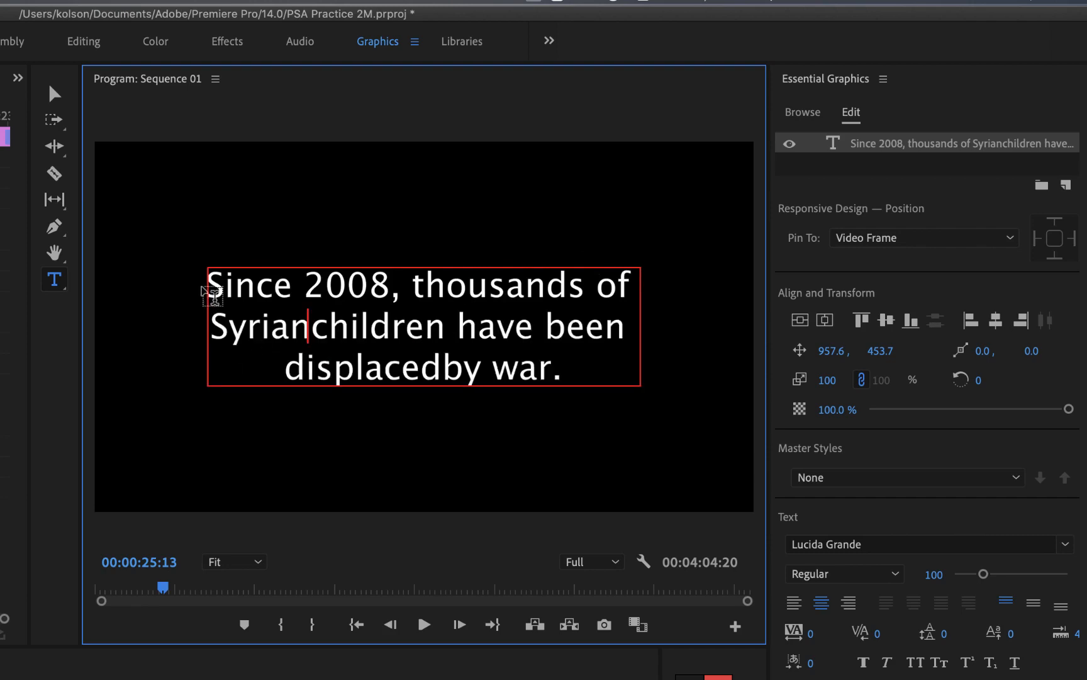
- Replace the whole title text with "Thousands of Syrian children"
left_click_drag(207, 281, 554, 363)
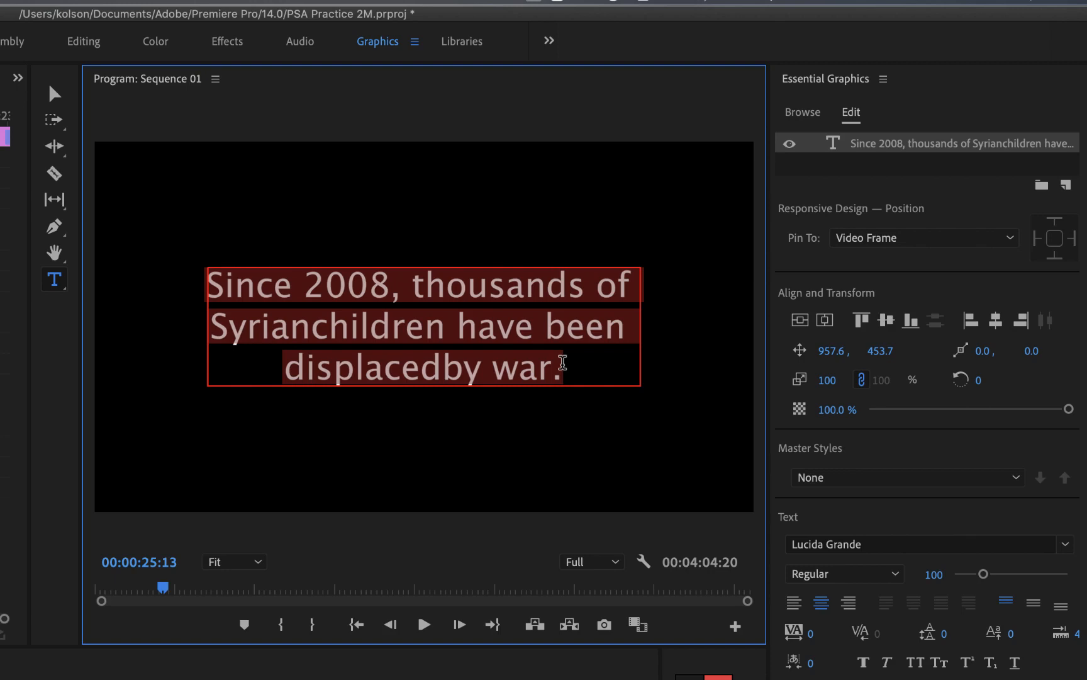
type("Th")
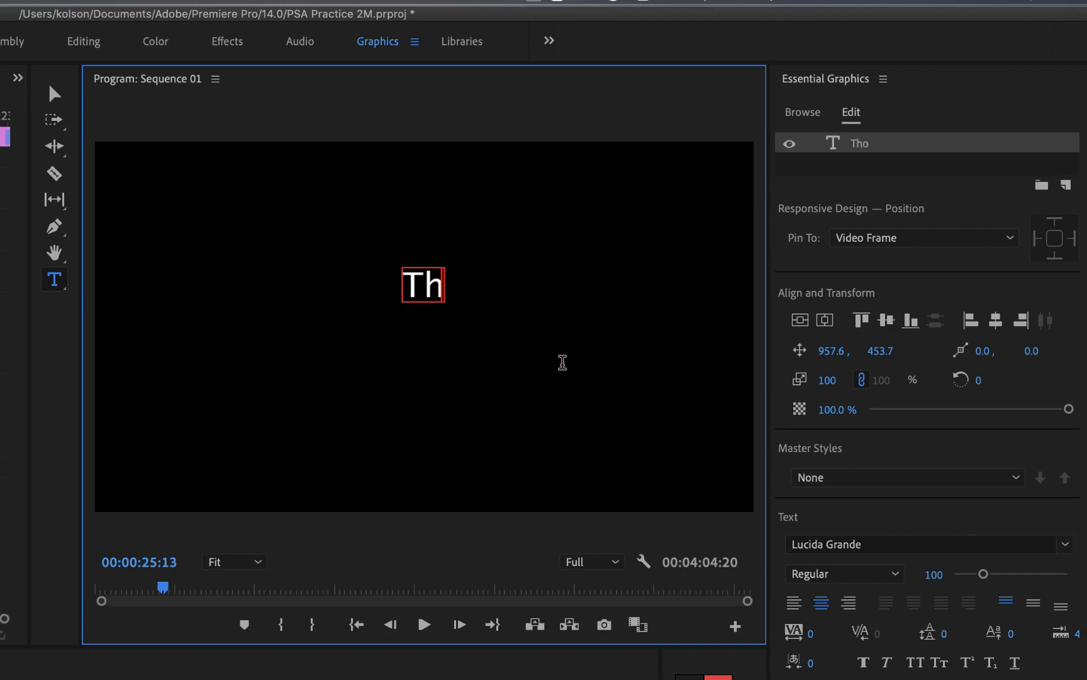
type("ousands of")
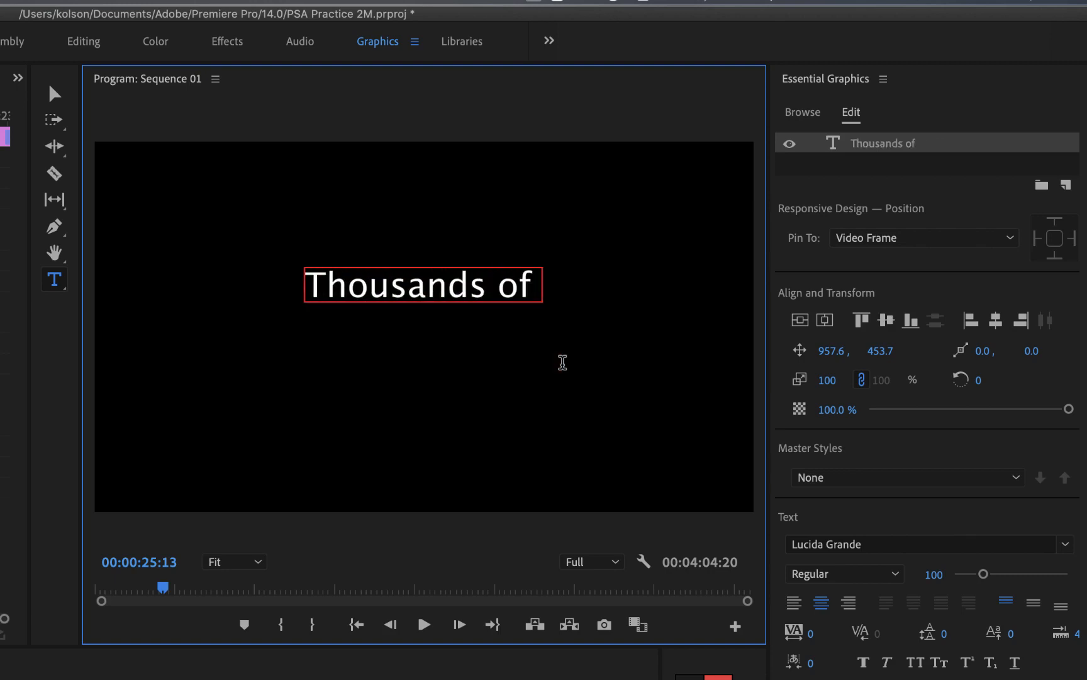
type(" Syrian children")
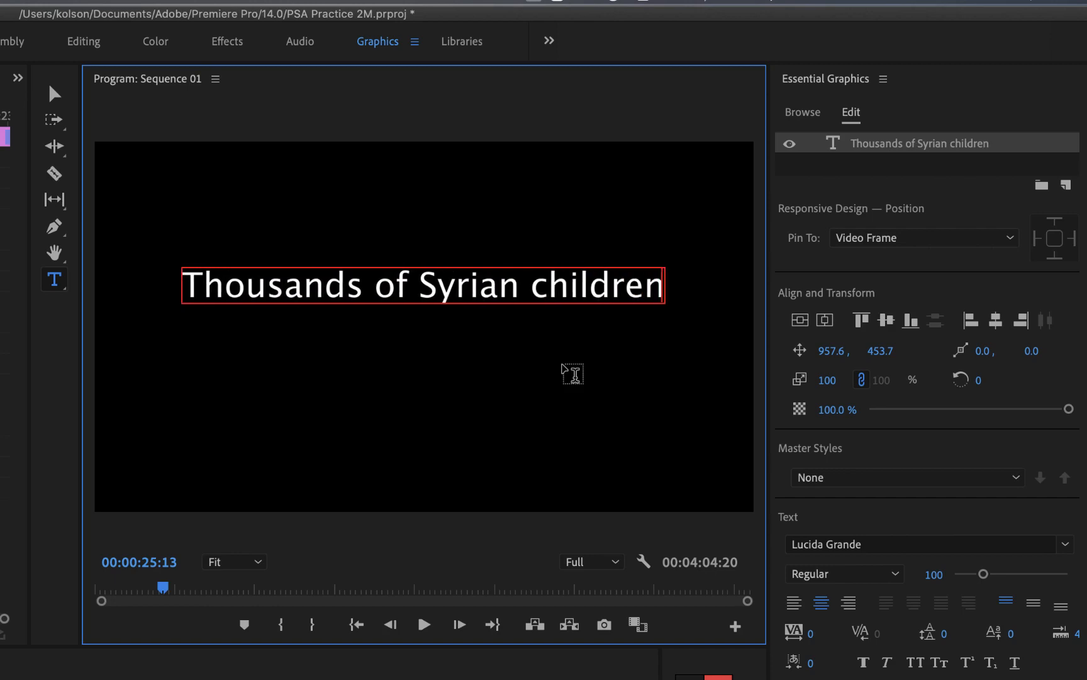
- Add "have been displaced" and "by war" as the title's second and third lines, and finish the text editing
key("Return")
type("have ")
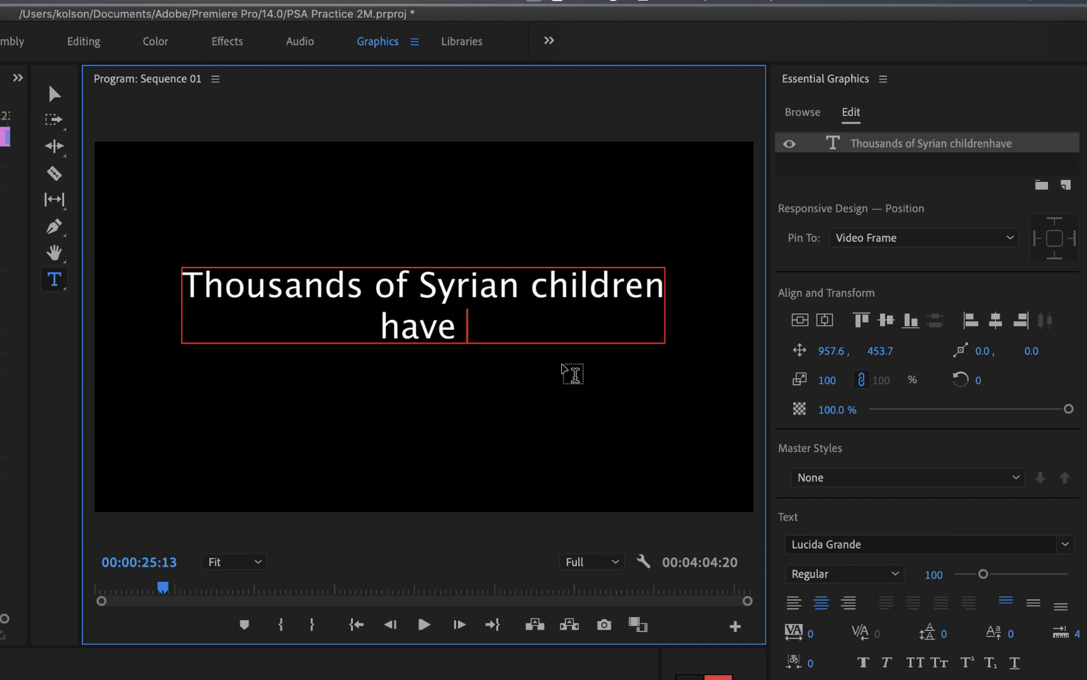
type("bee di")
key("BackSpace")
key("BackSpace")
key("BackSpace")
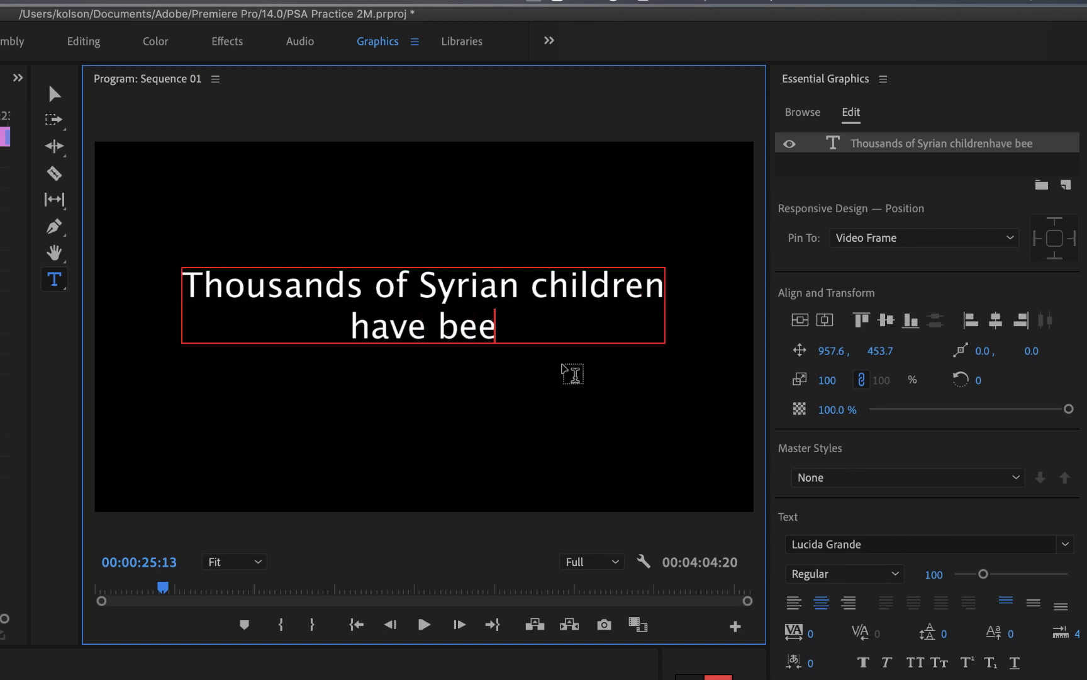
type("n displace")
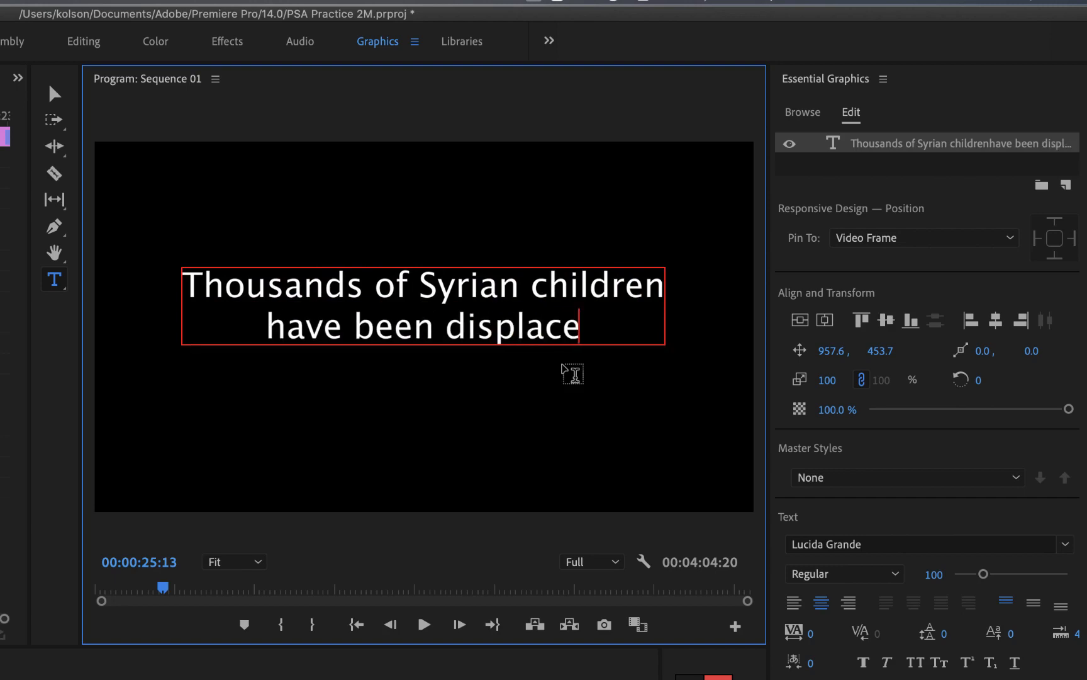
type("d")
key("BackSpace")
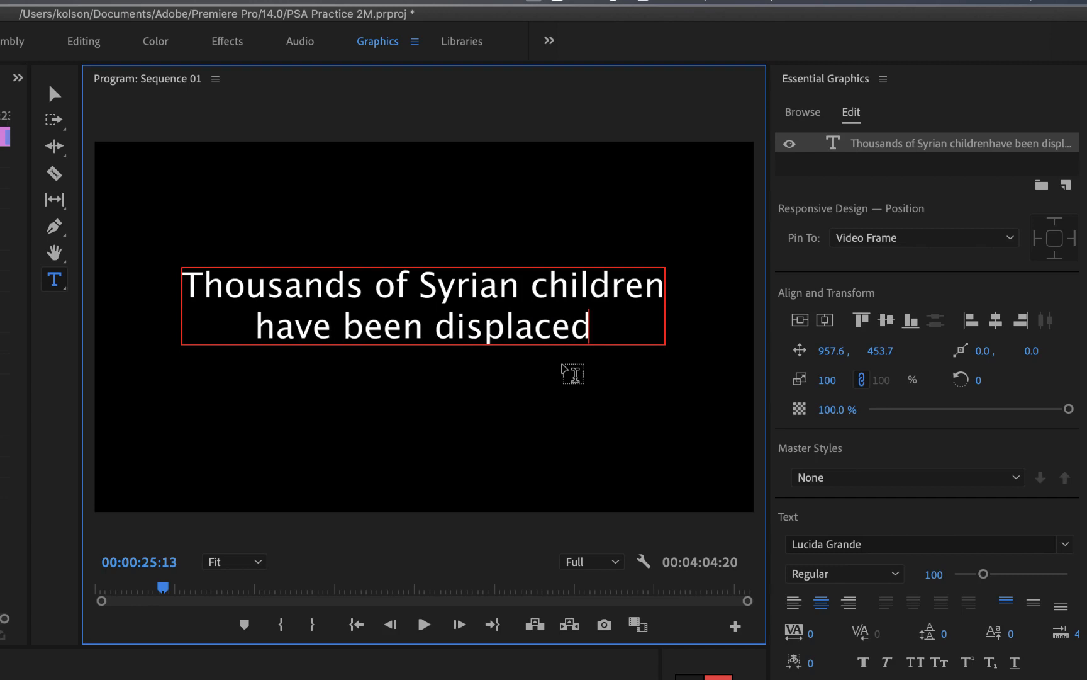
key("Return")
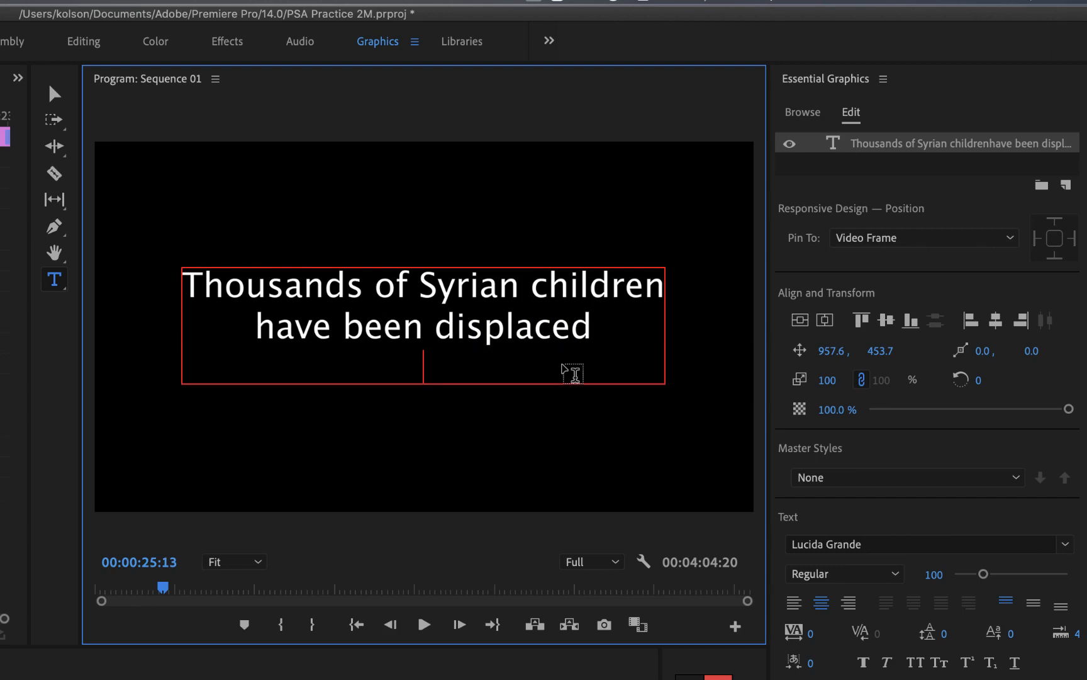
type("by war")
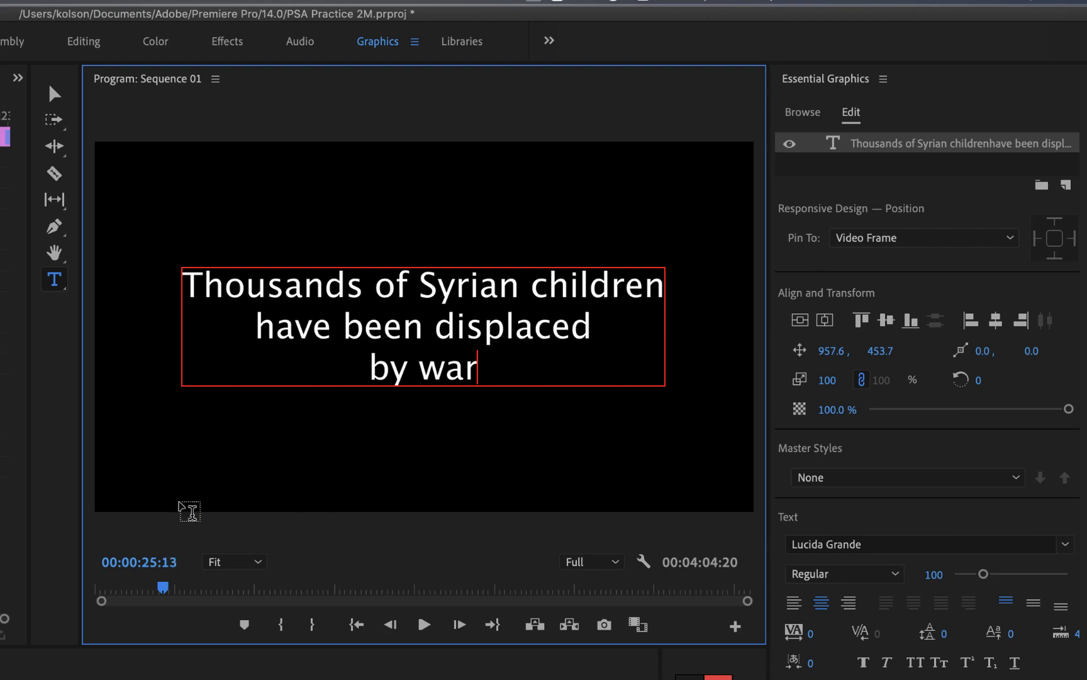
left_click(50, 90)
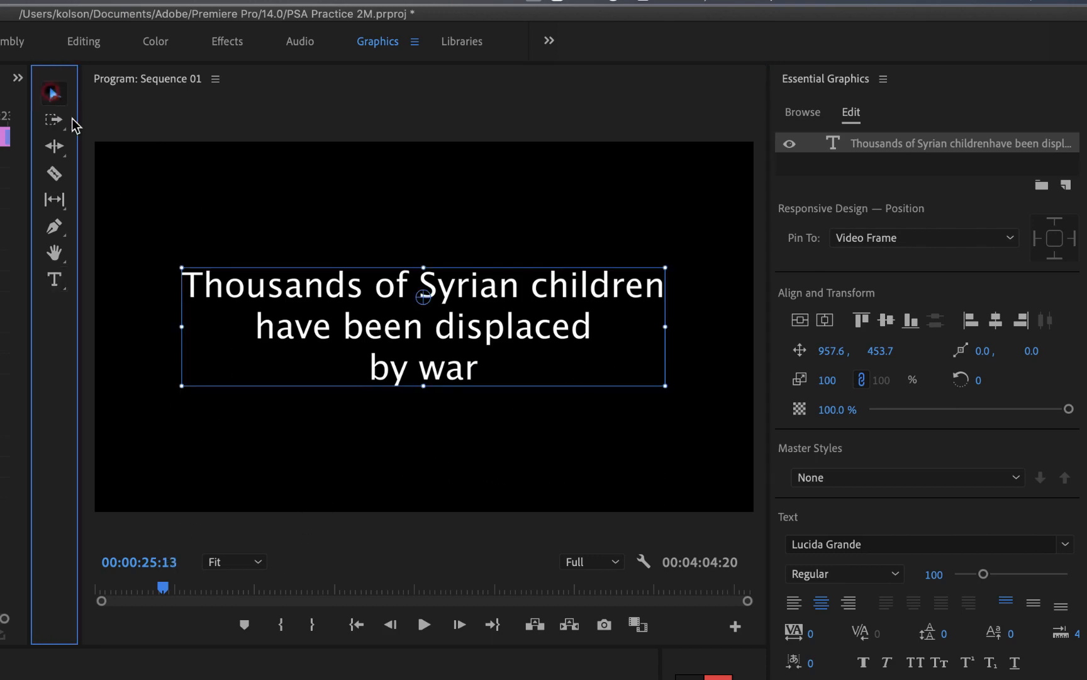
left_click(445, 453)
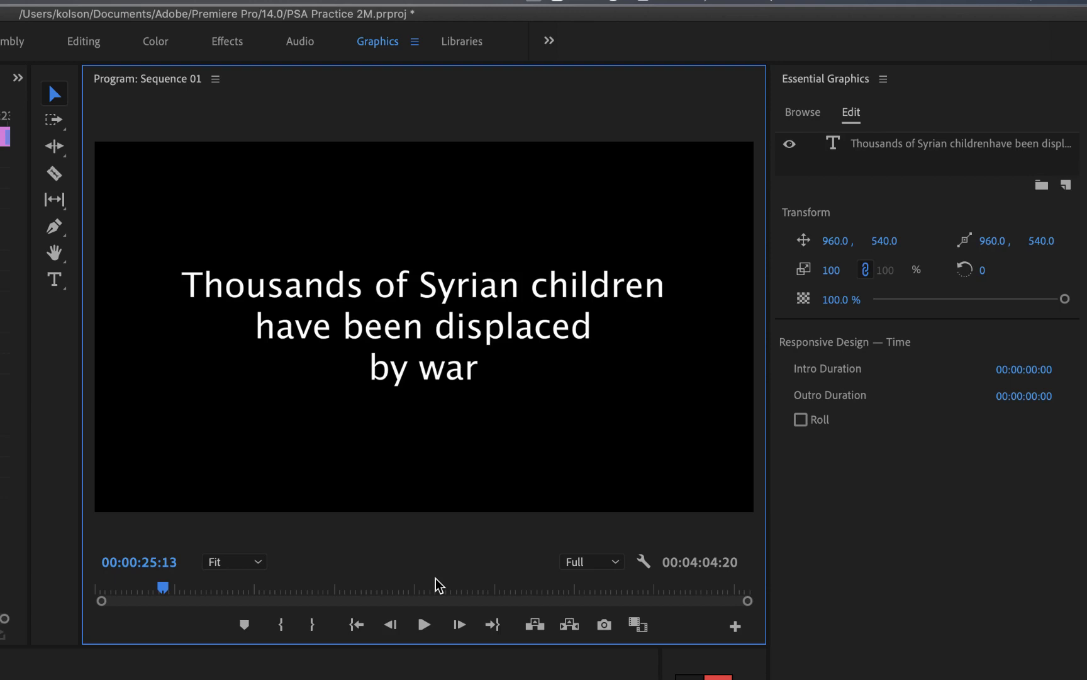
- Try to put the title on a single line by removing the breaks before "have" and "by war"
left_click(258, 335)
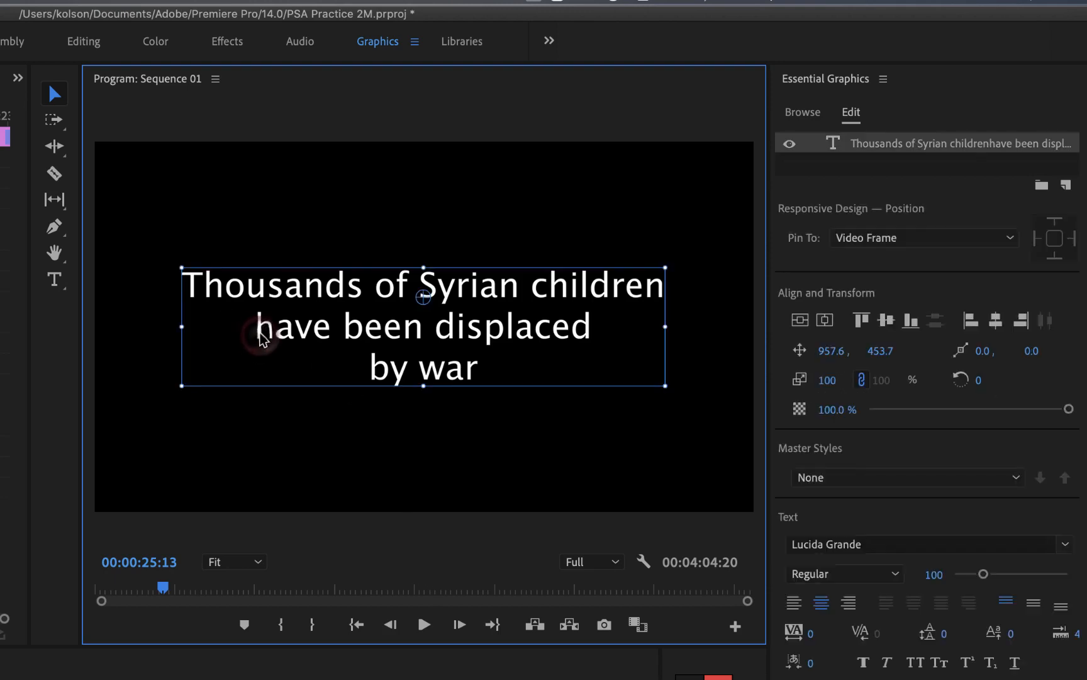
double_click(259, 334)
left_click(256, 328)
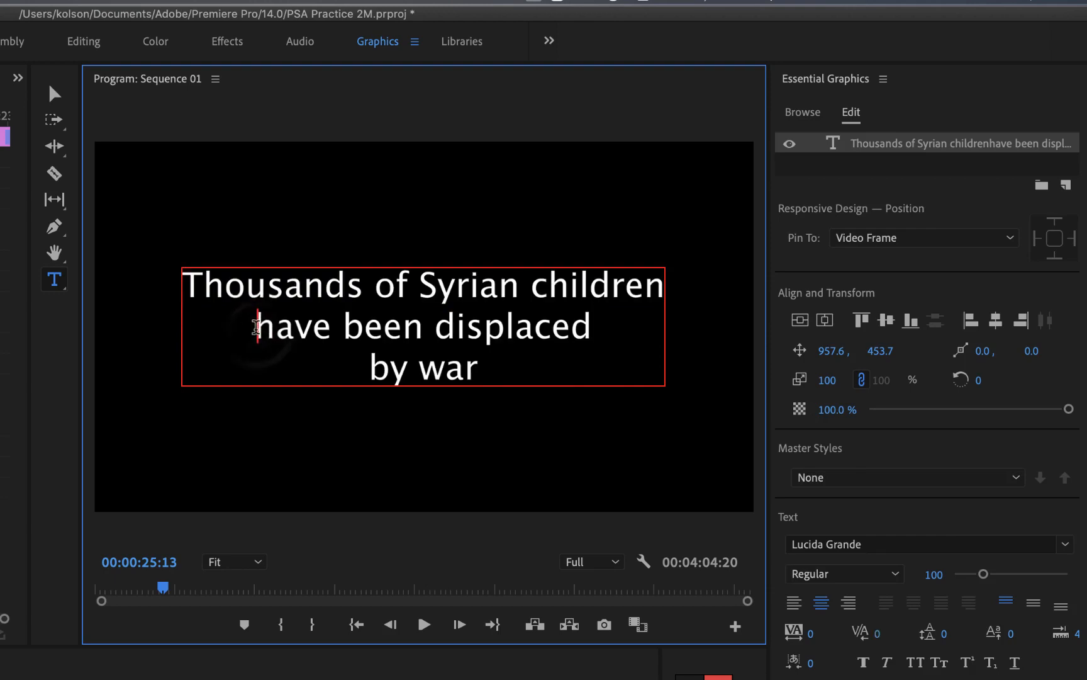
key("BackSpace")
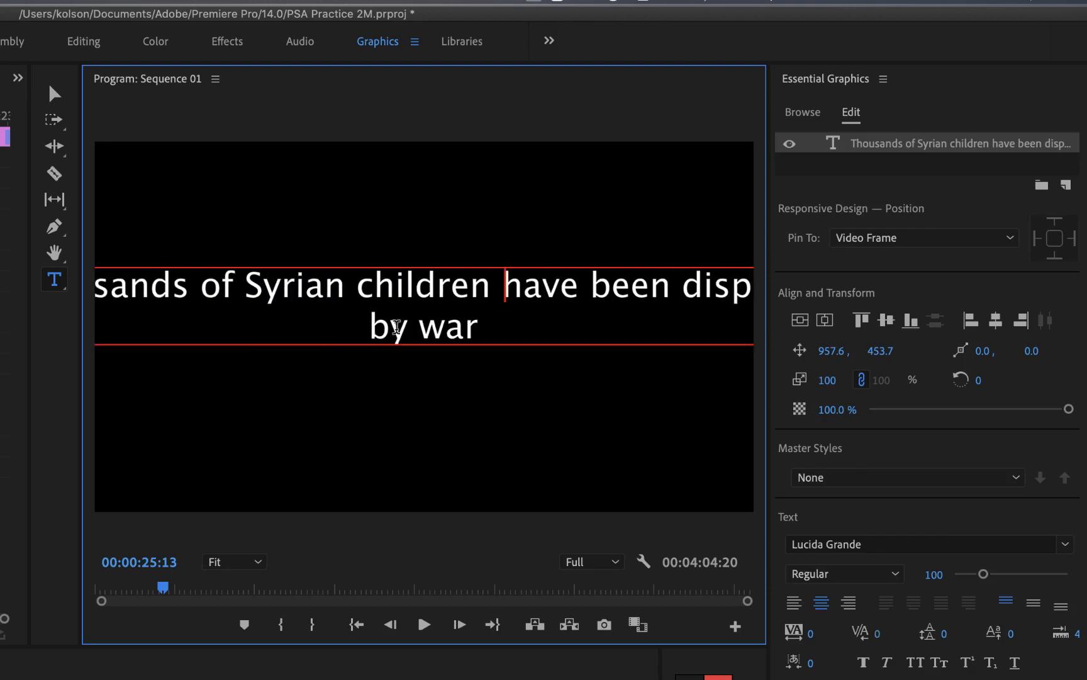
left_click(369, 326)
key("BackSpace")
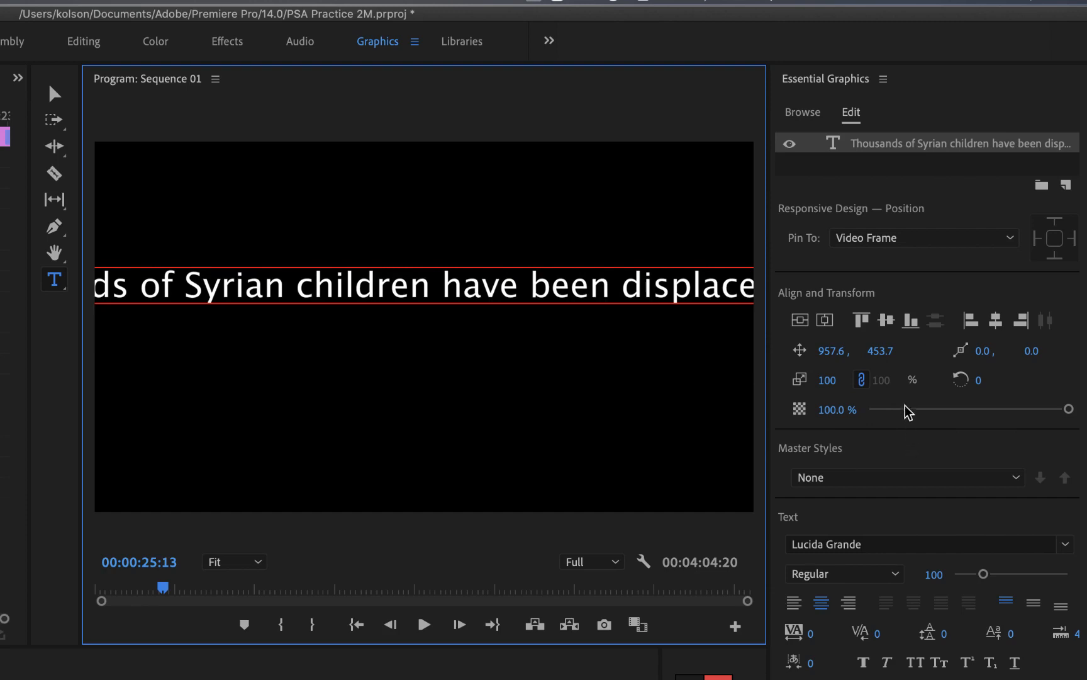
- Undo the removal of the title's line breaks
mouse_move(982, 573)
left_mouse_down()
mouse_move(955, 575)
mouse_move(1068, 574)
mouse_move(997, 577)
left_mouse_up()
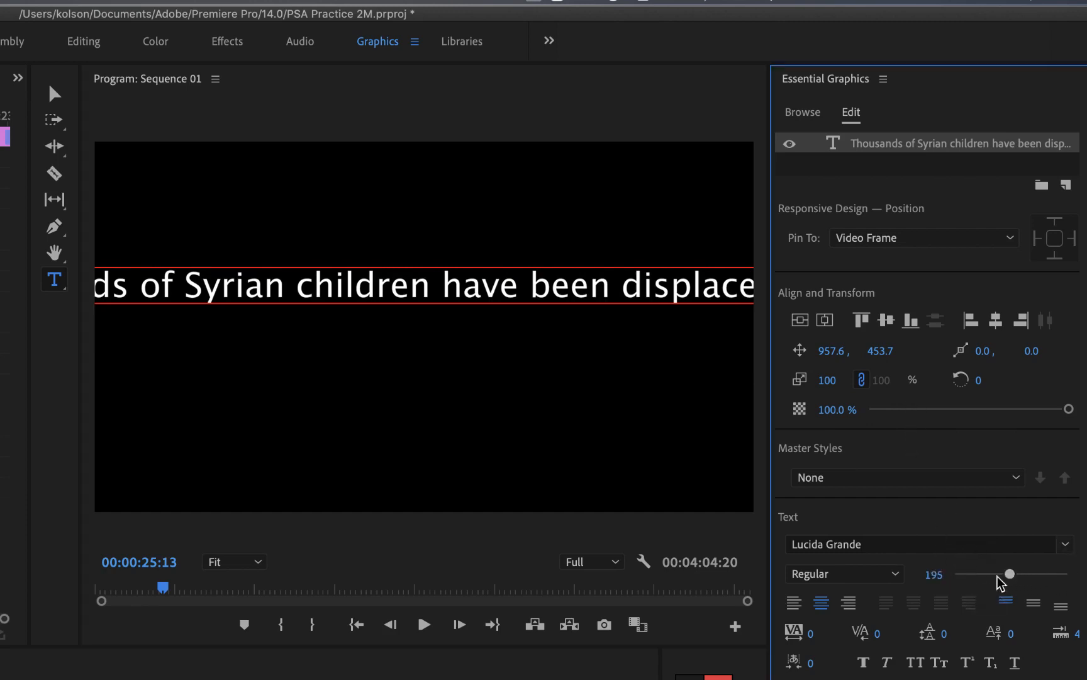
double_click(572, 293)
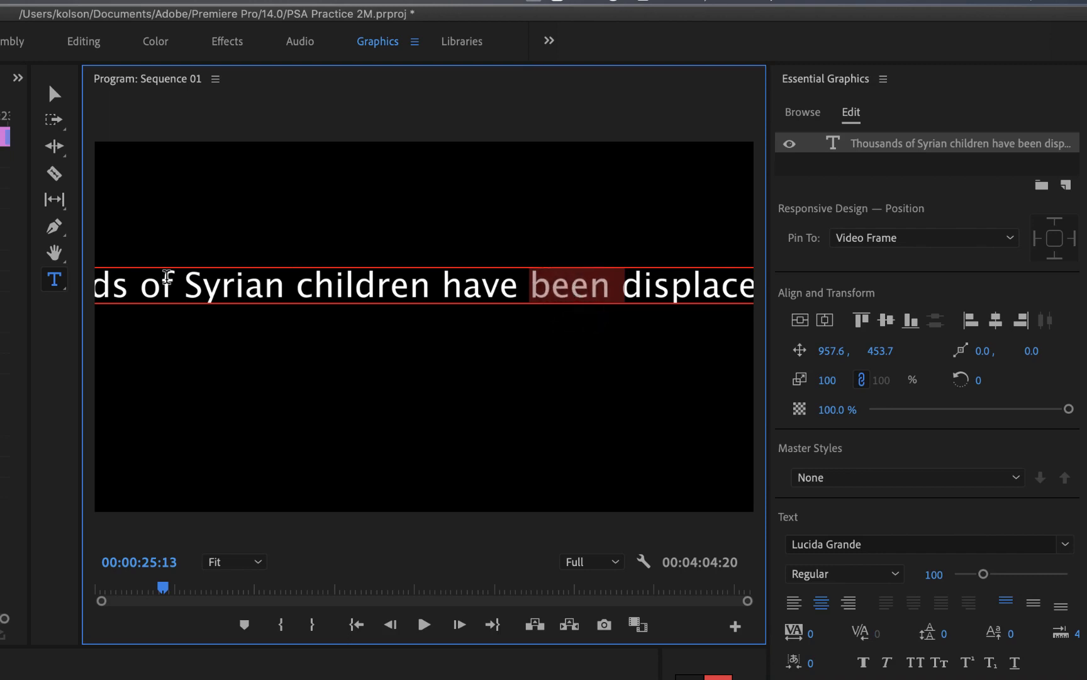
left_click_drag(119, 283, 758, 284)
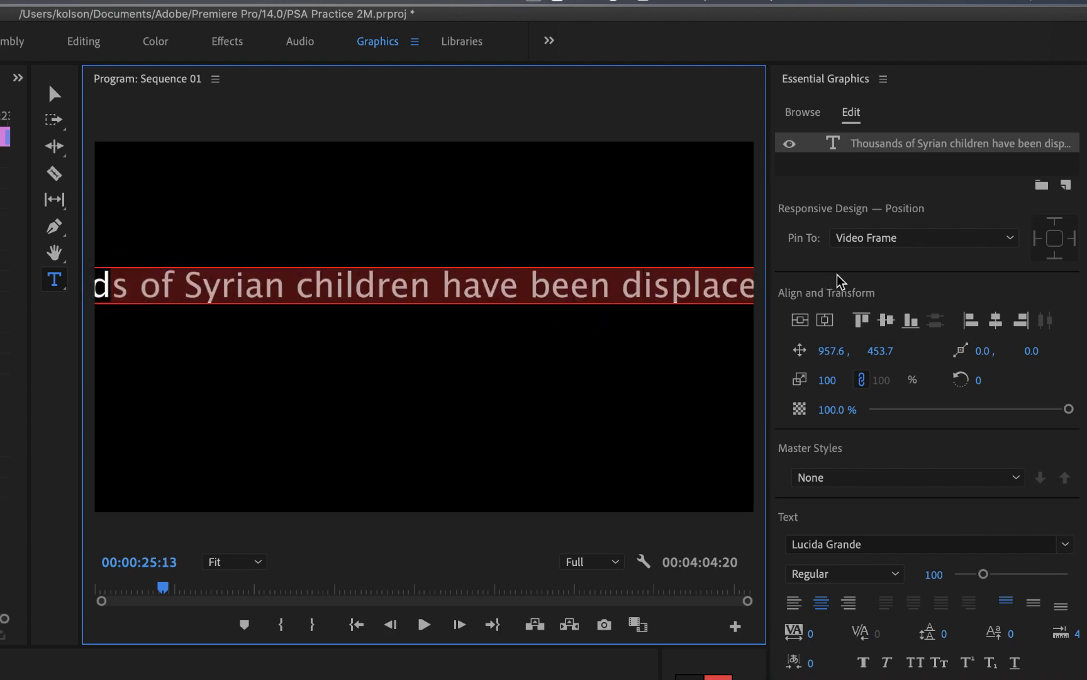
key("super+z")
key("super+z")
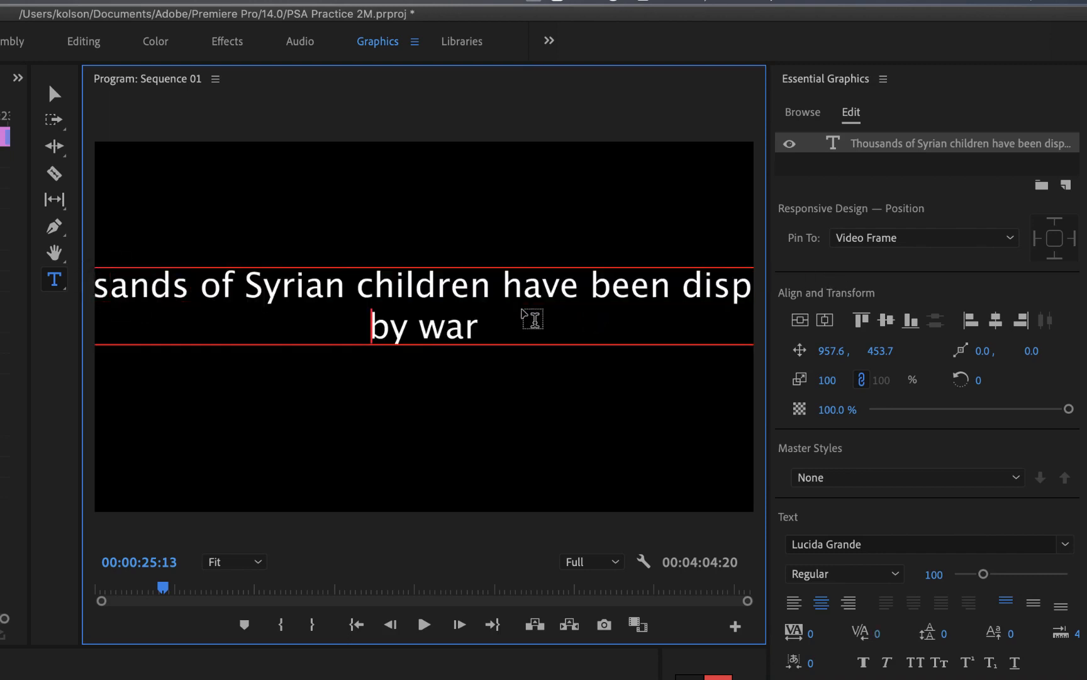
- Reduce the whole title's font size to 59 and remove both line breaks to form a single line
left_click_drag(478, 369, 189, 283)
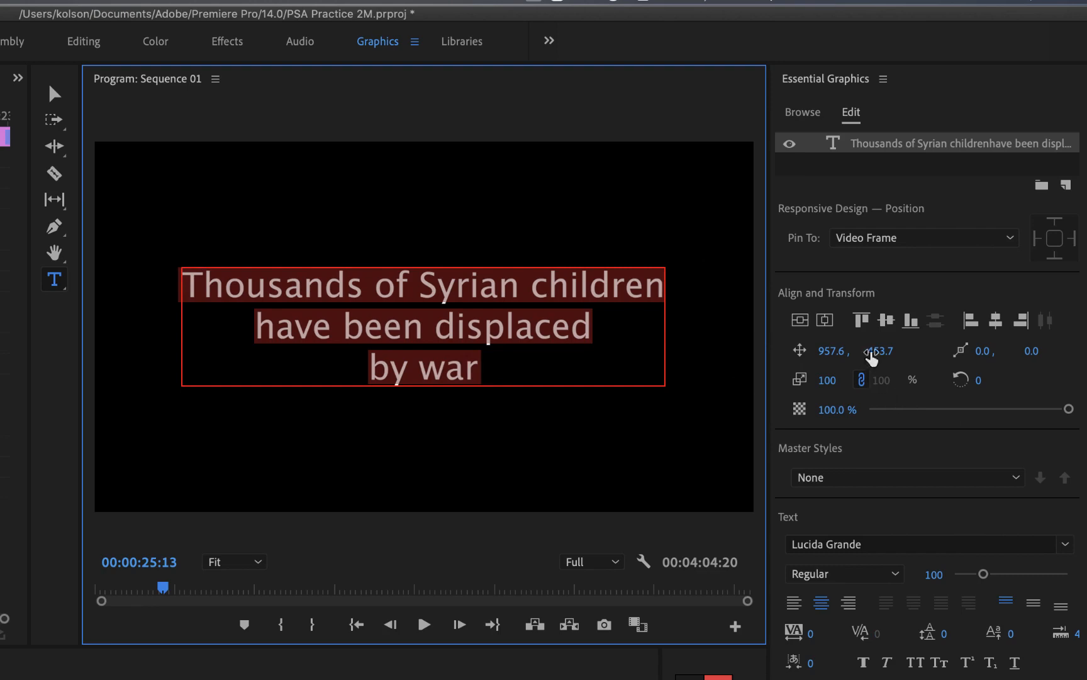
left_click_drag(986, 574, 968, 575)
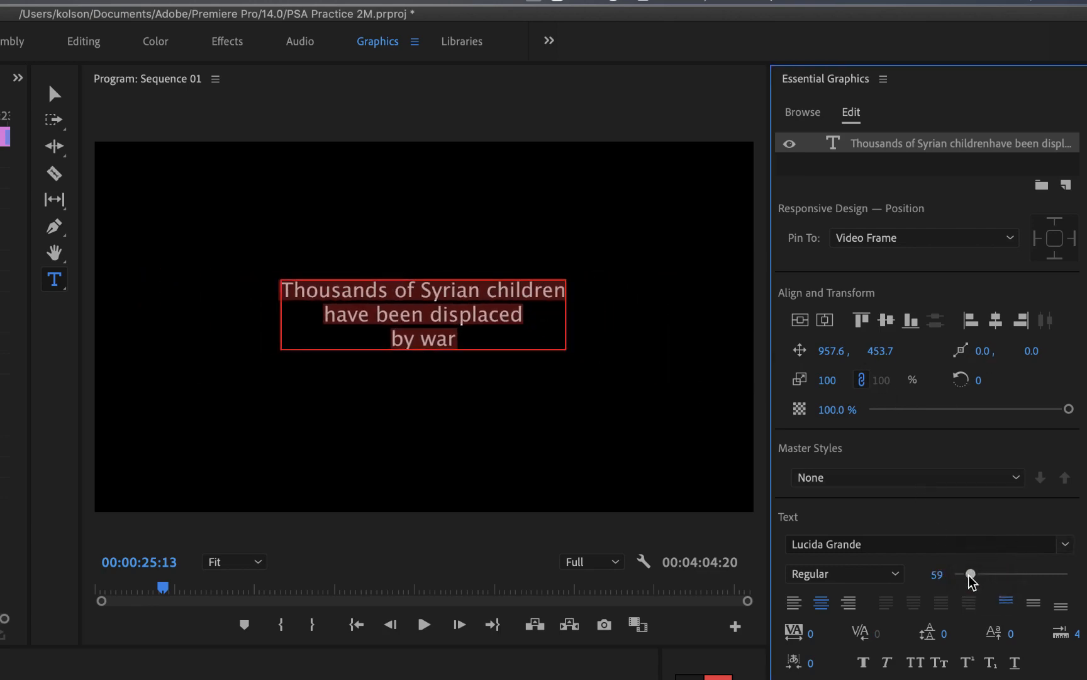
left_click(395, 338)
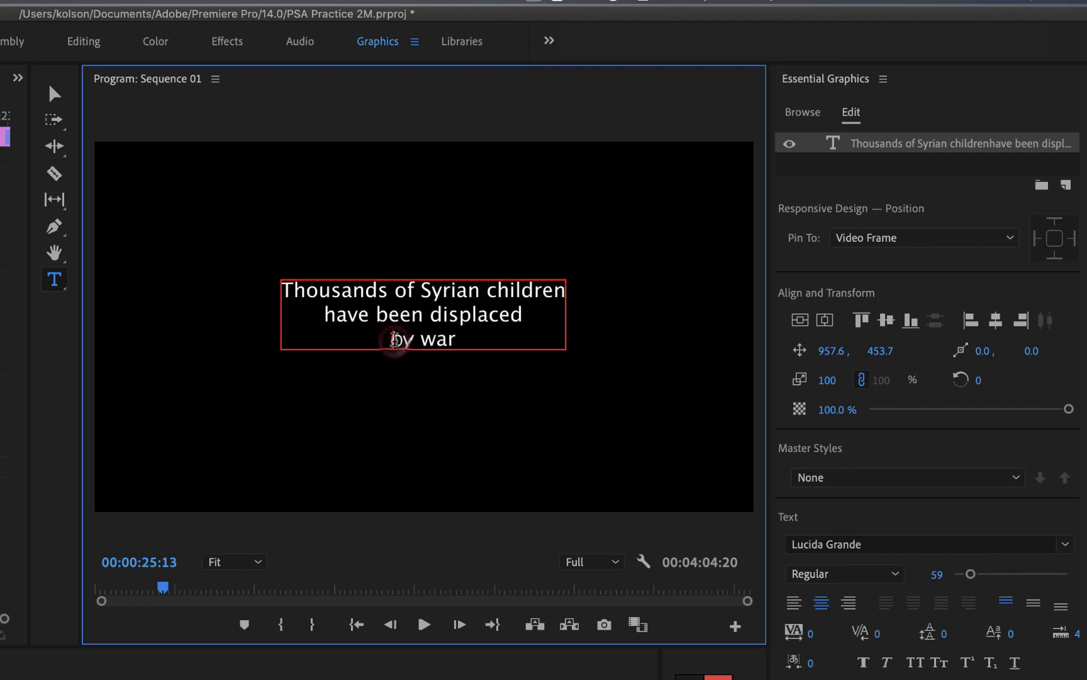
key("BackSpace")
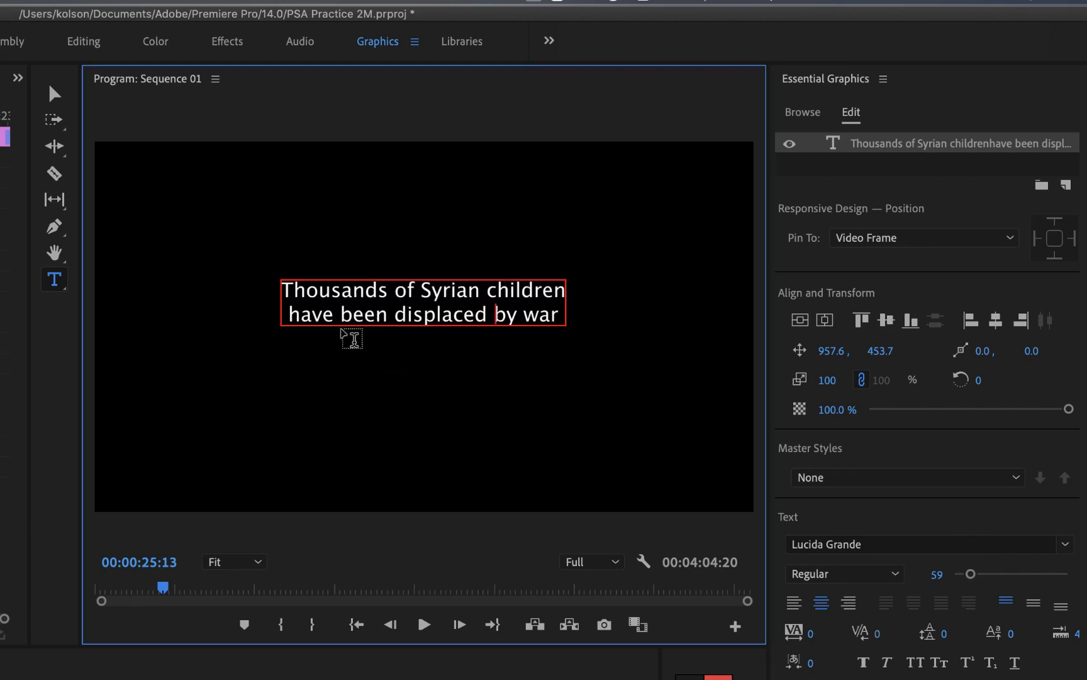
left_click(287, 314)
left_click(289, 313)
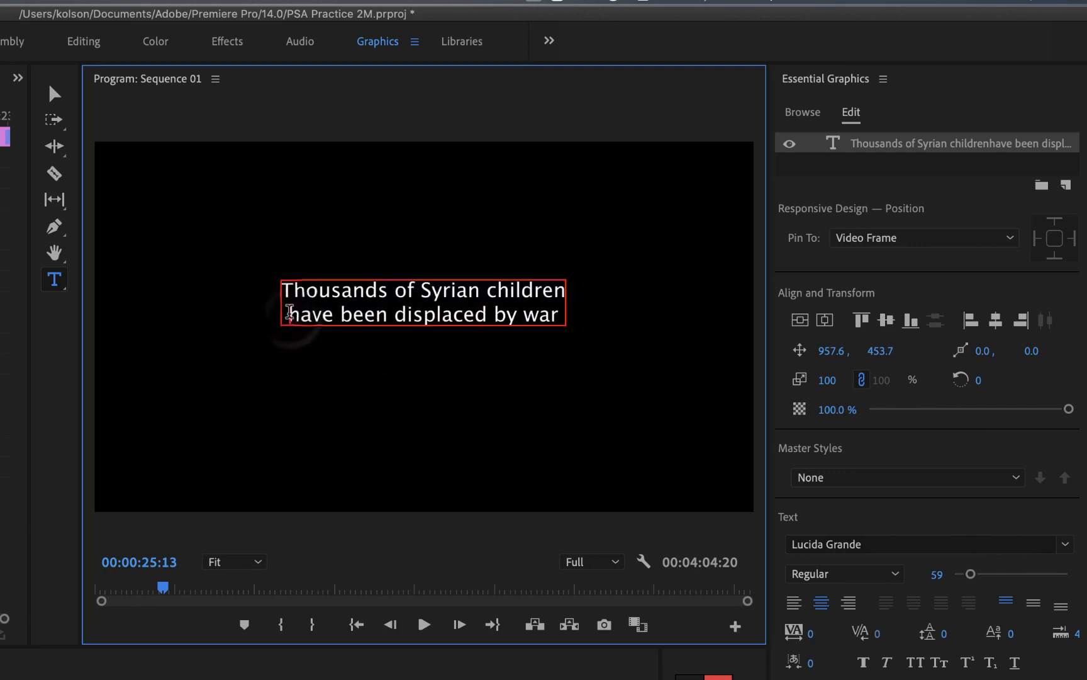
key("BackSpace")
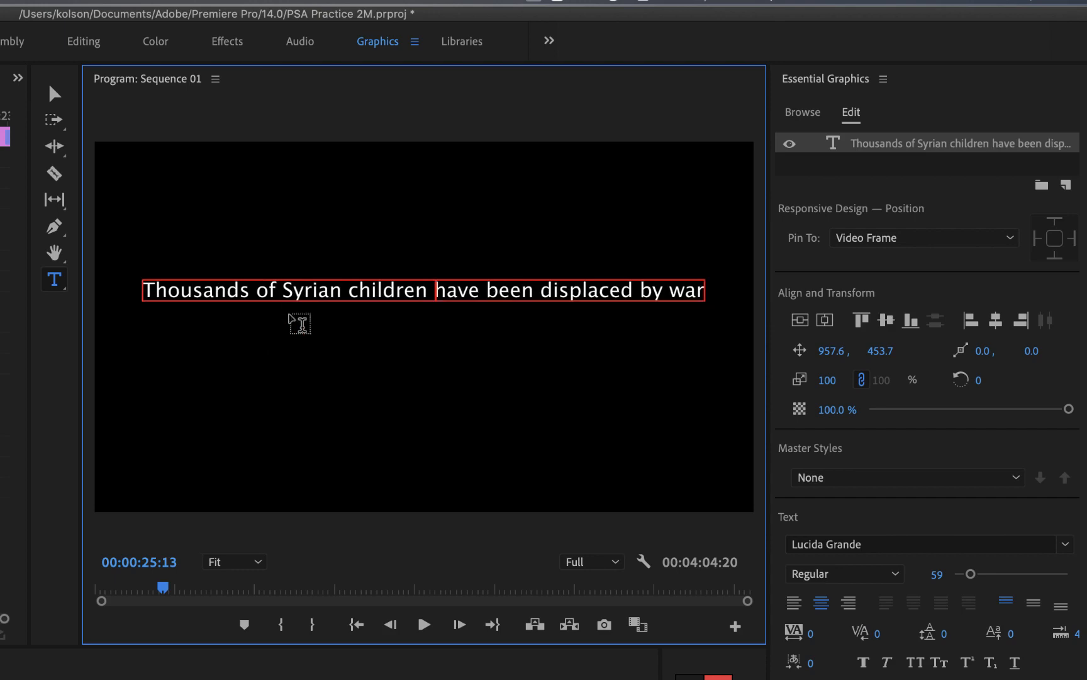
left_click(360, 363)
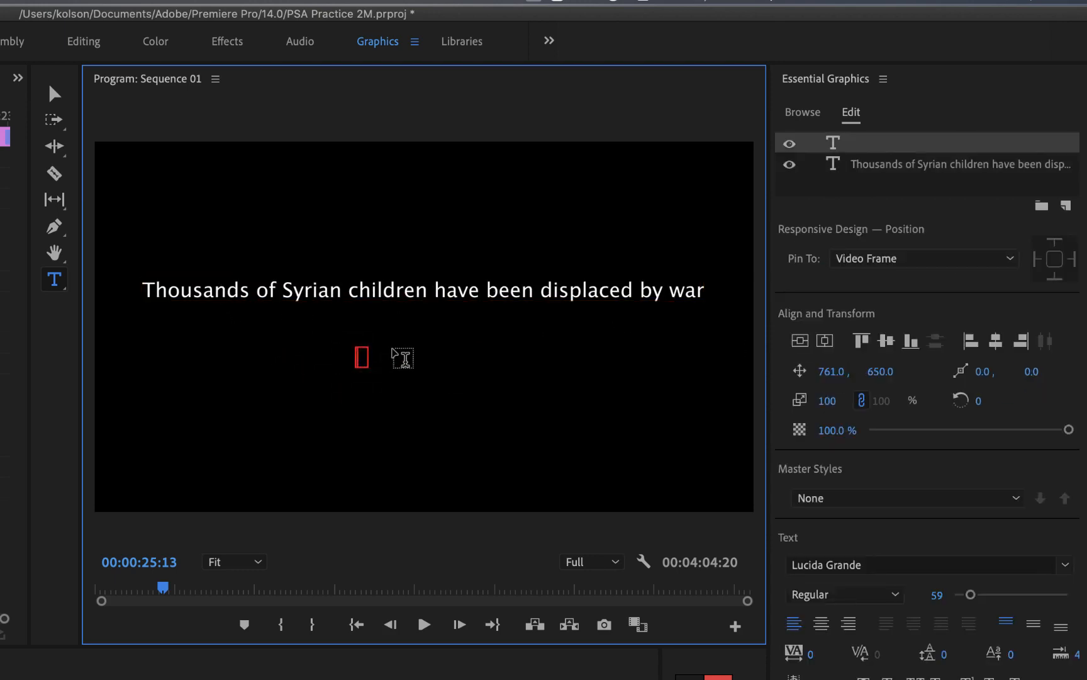
right_click(360, 365)
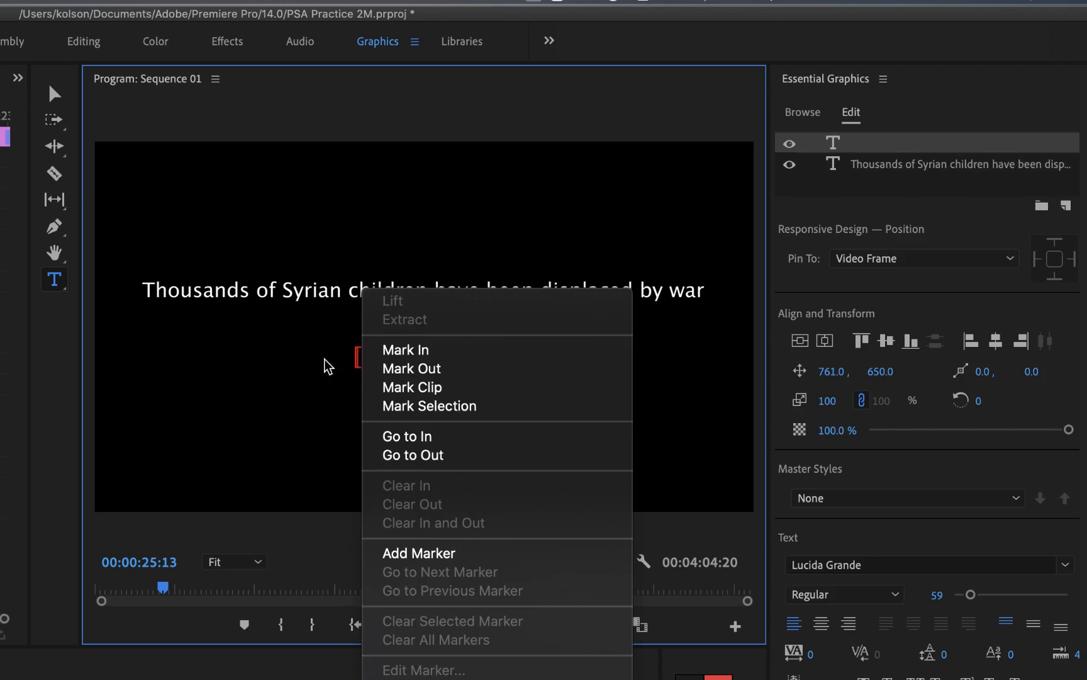
left_click(314, 390)
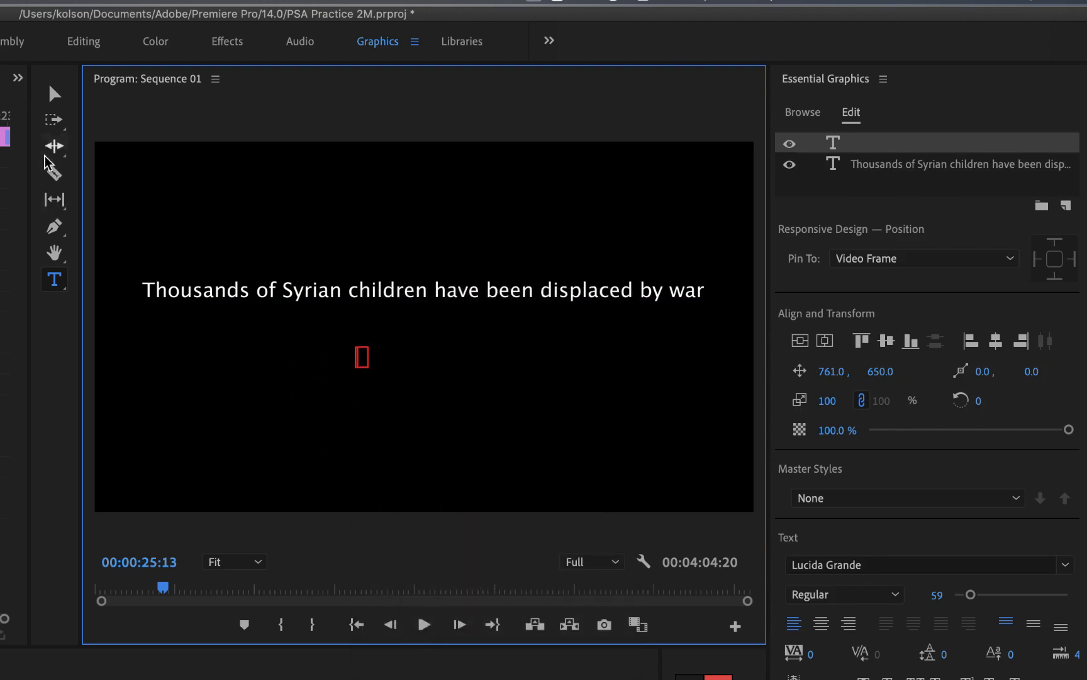
left_click(54, 93)
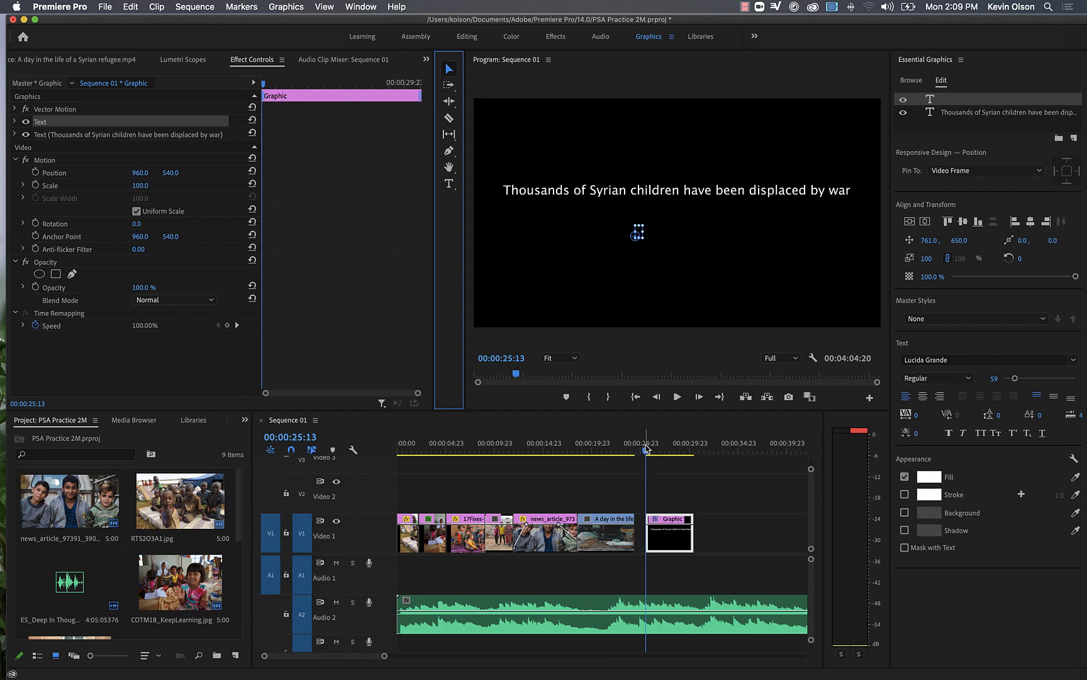
- Try the title clip on Video 2 and Video 1 in the space after the video, scrubbing over it to check
mouse_move(646, 449)
left_mouse_down()
mouse_move(685, 458)
mouse_move(668, 452)
left_mouse_up()
left_click(702, 485)
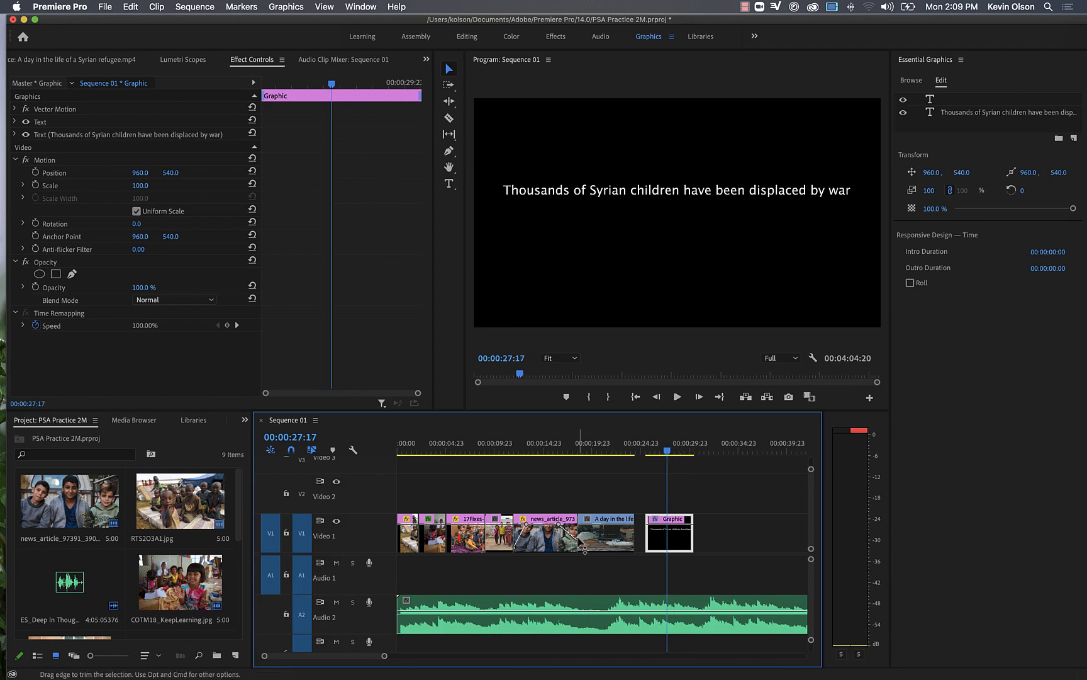
left_click_drag(663, 511, 671, 564)
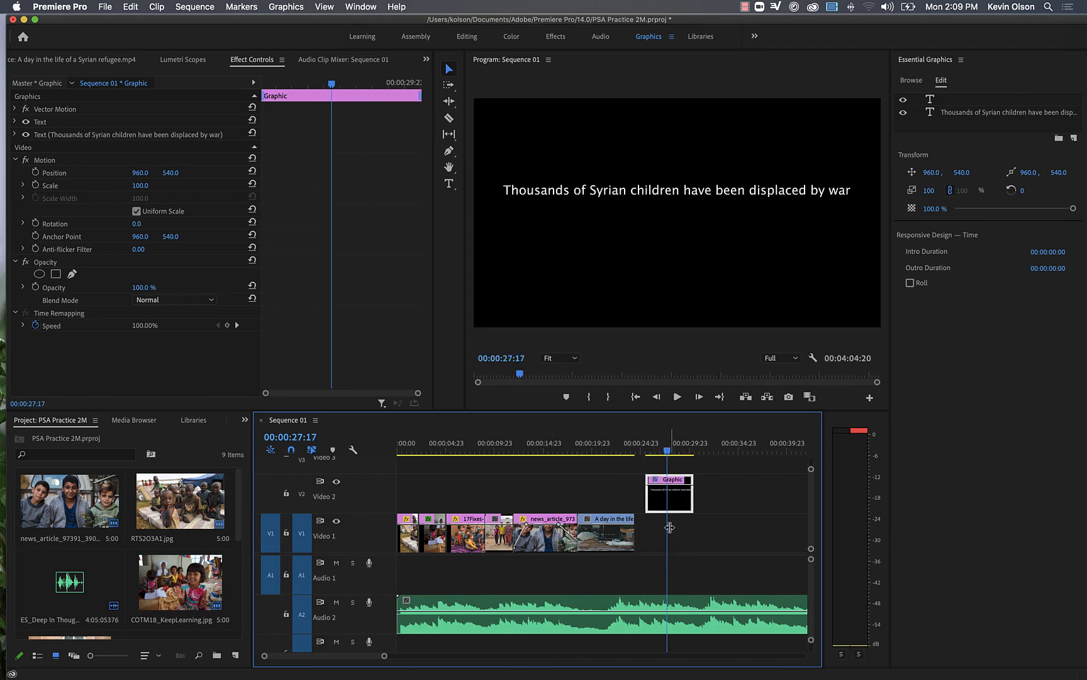
left_click_drag(667, 452, 667, 452)
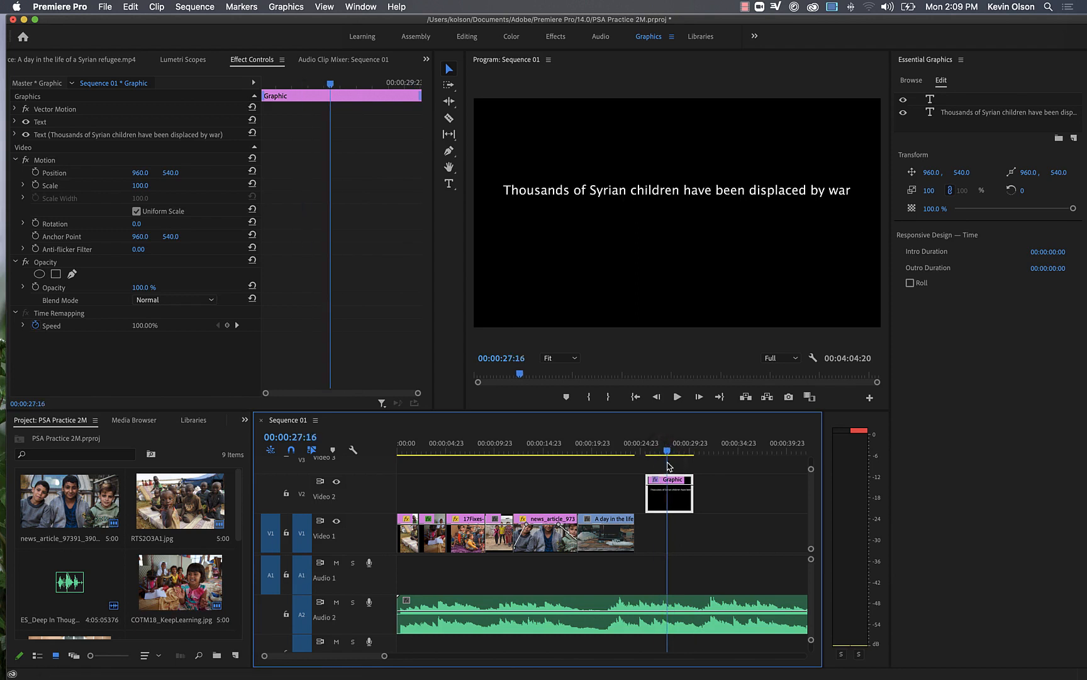
left_click_drag(677, 500, 670, 530)
left_click_drag(668, 456, 662, 454)
- Place the title clip on Video 2 above the end of the refugee video clip and preview the overlay at 00:00:22:10
left_click_drag(672, 545, 612, 503)
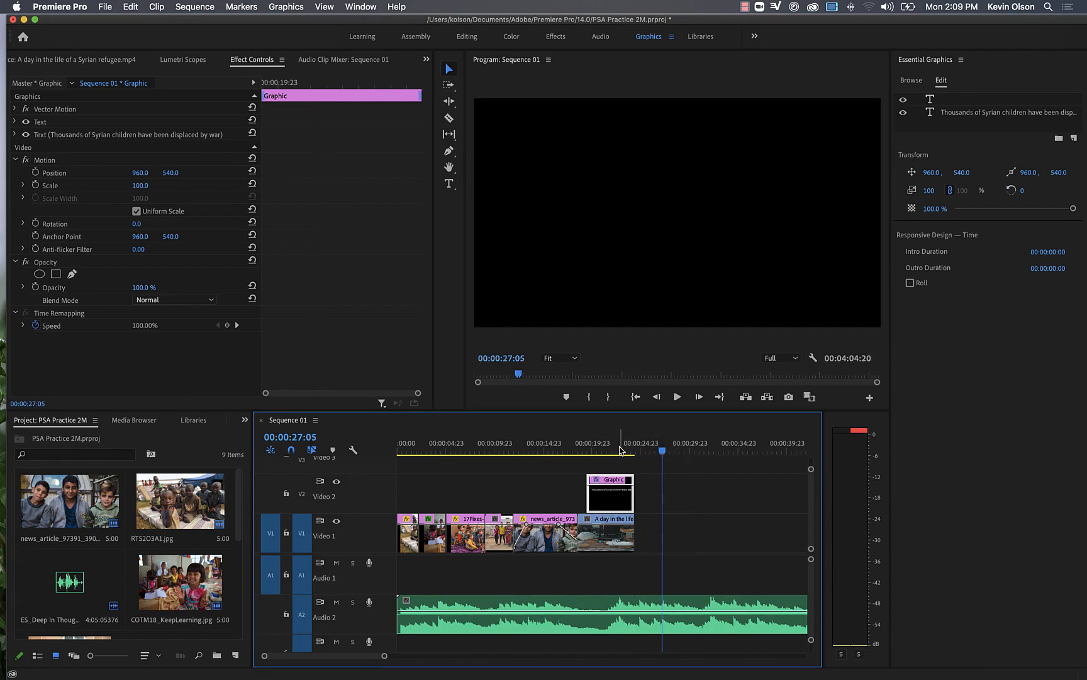
left_click(590, 446)
left_click_drag(590, 445, 615, 441)
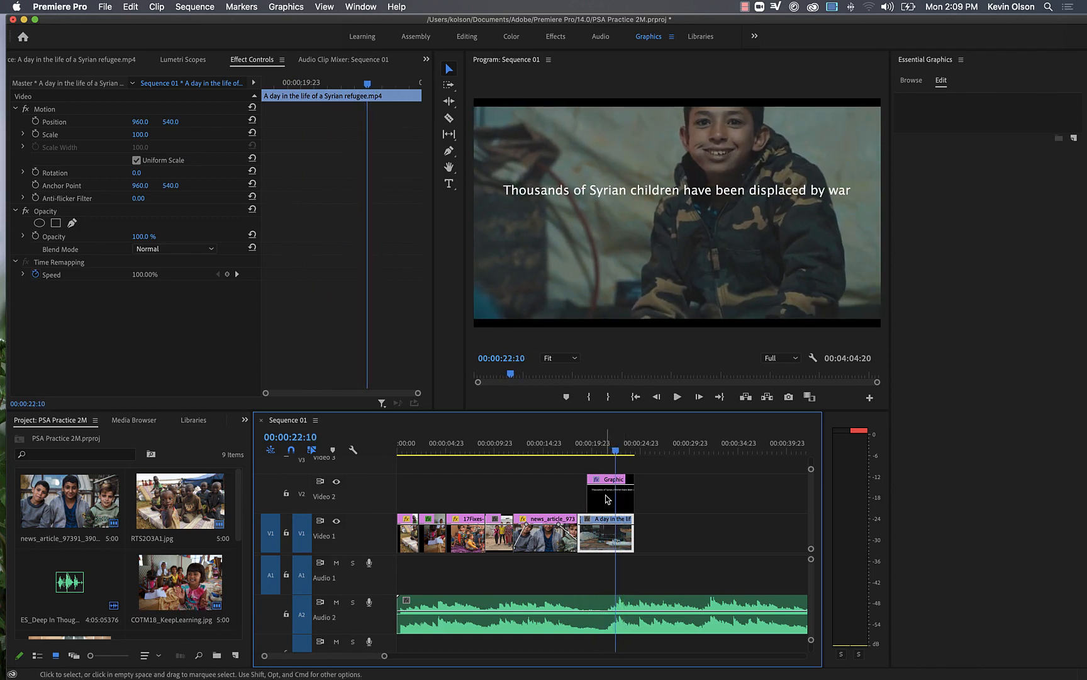
- Try the title clip on Video 2 above the earlier photos, previewing the overlay at 00:00:07:21 and 00:00:08:21
left_click_drag(606, 499, 475, 444)
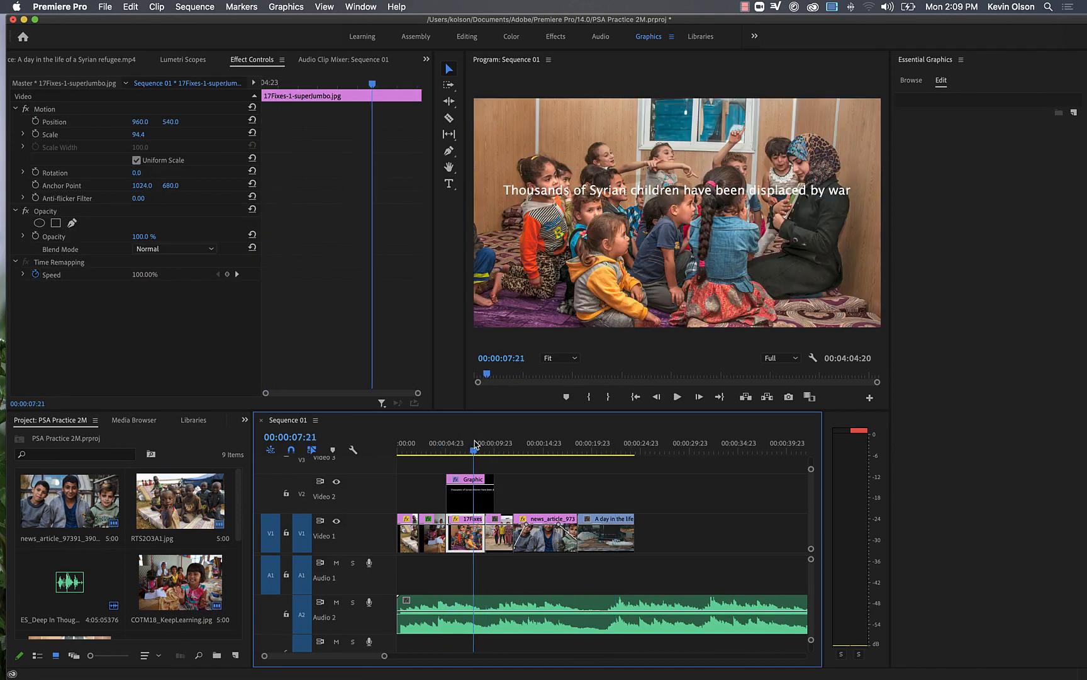
left_click_drag(469, 496, 488, 497)
mouse_move(481, 444)
left_mouse_down()
mouse_move(501, 446)
mouse_move(474, 446)
mouse_move(499, 445)
mouse_move(483, 447)
left_mouse_up()
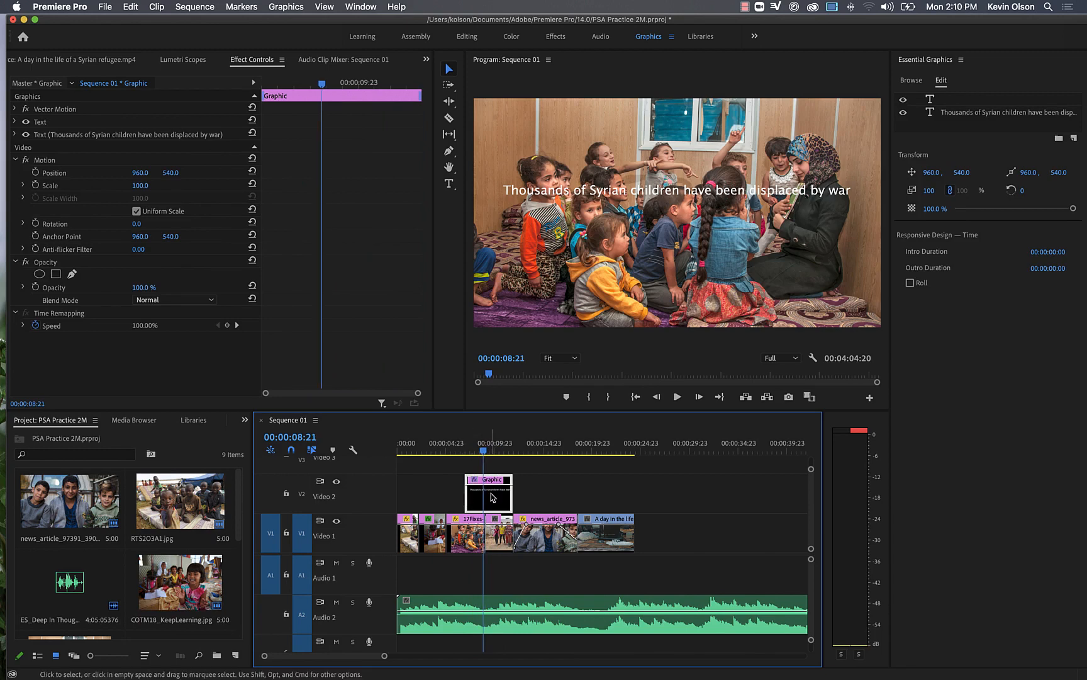
- Move the title clip to Video 1 directly after the refugee video clip and play the cut between them
left_click_drag(490, 496, 658, 532)
mouse_move(646, 446)
left_mouse_down()
mouse_move(663, 446)
mouse_move(629, 445)
mouse_move(679, 439)
mouse_move(648, 443)
left_mouse_up()
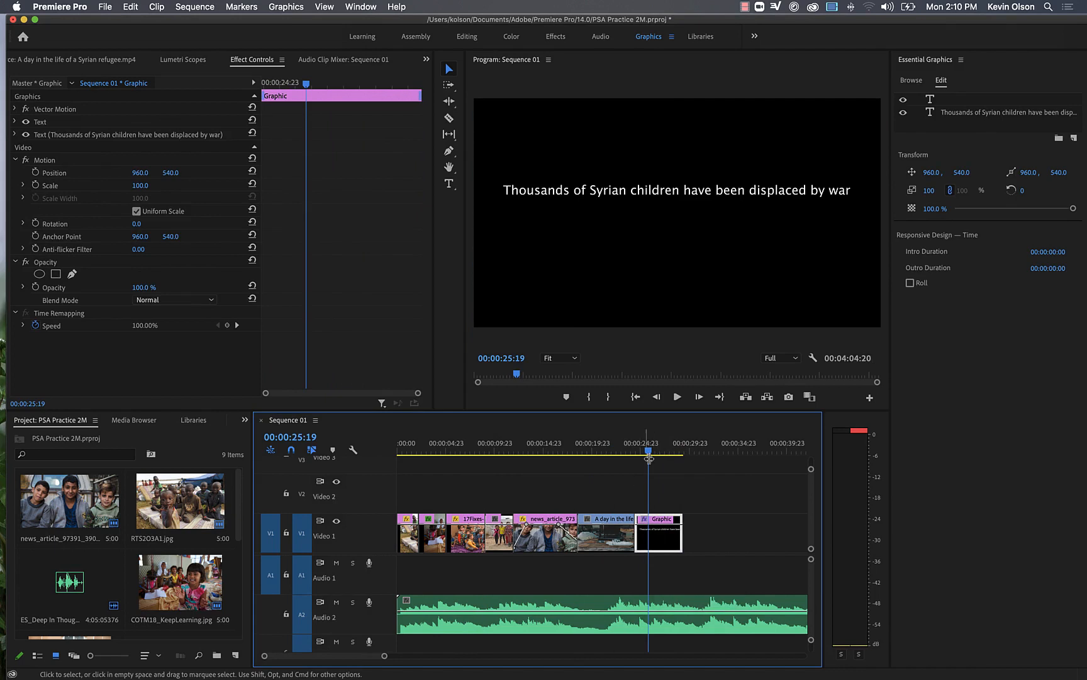
left_click_drag(652, 454, 616, 453)
key("space")
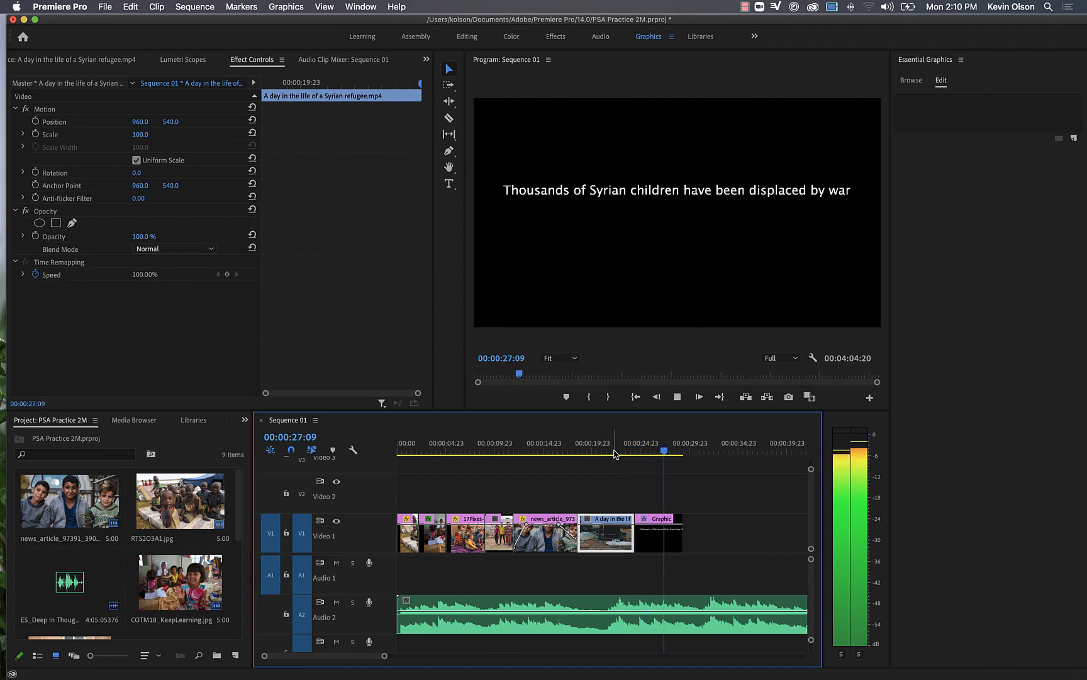
key("space")
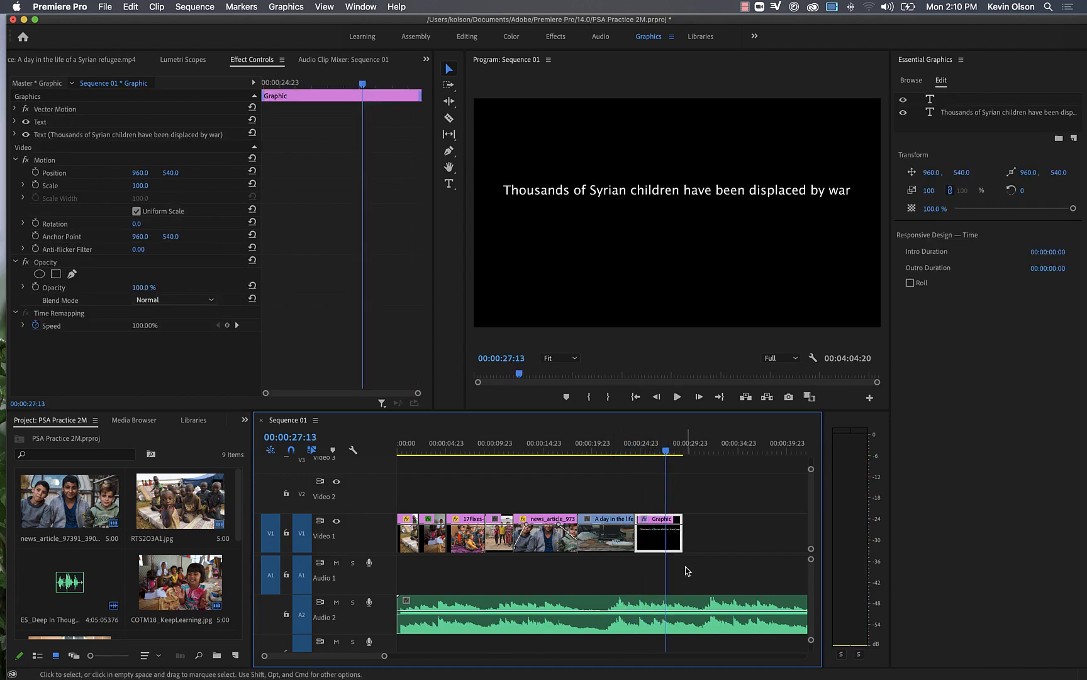
- Animate the title clip's Scale from 100 to 110 with keyframes at the clip's start and end
left_click(35, 185)
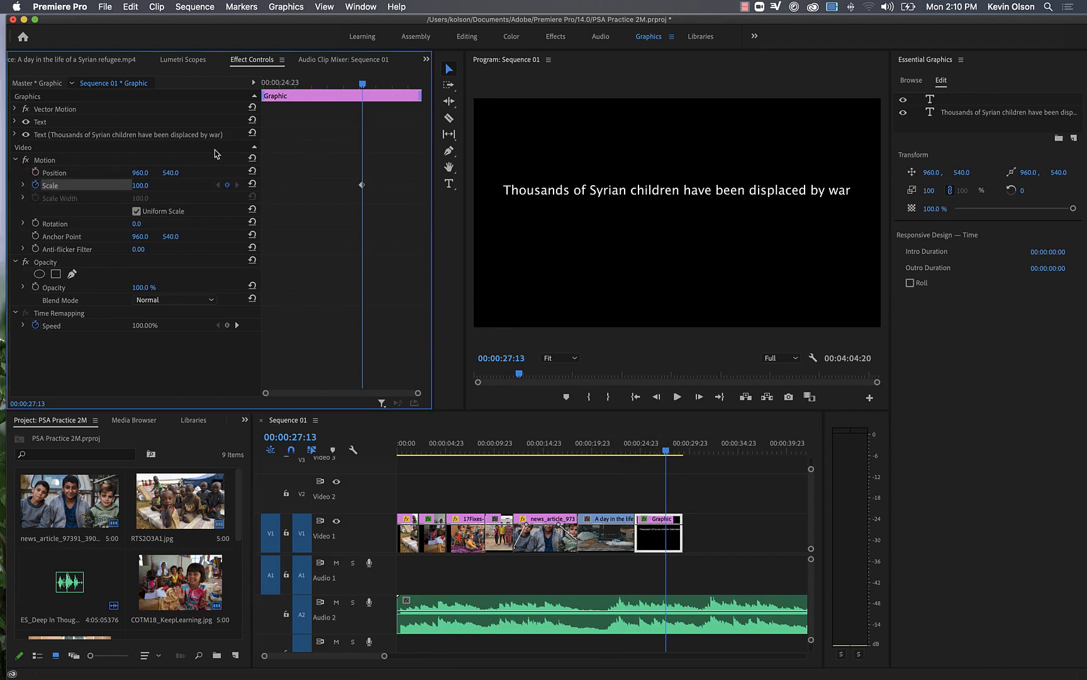
left_click_drag(366, 88, 369, 86)
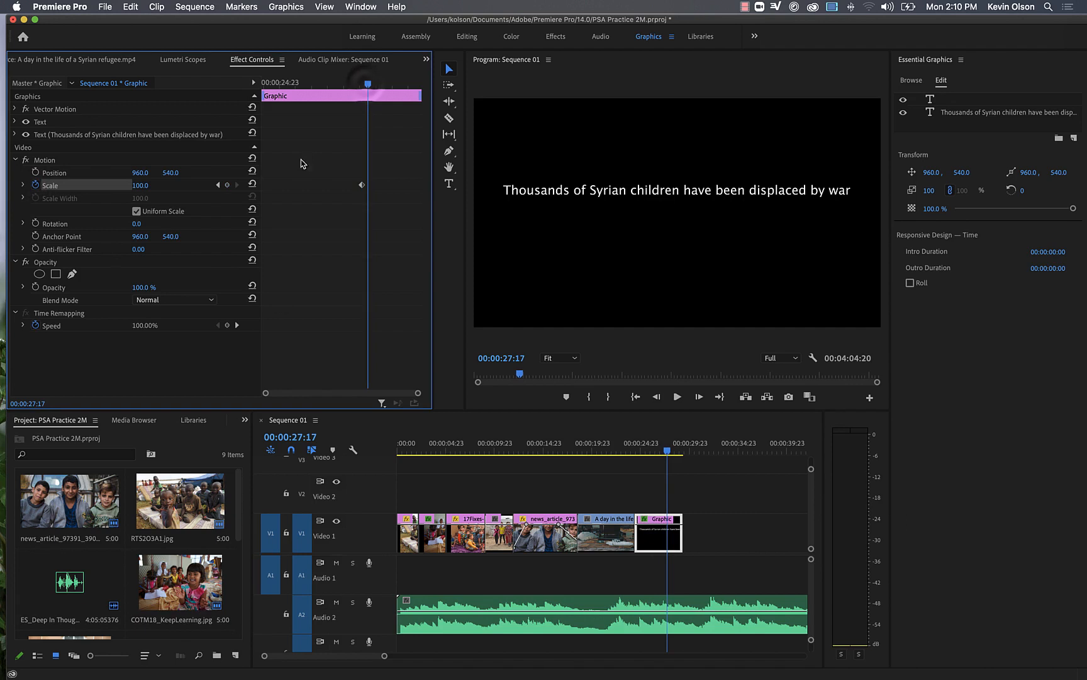
left_click(141, 185)
key("Return")
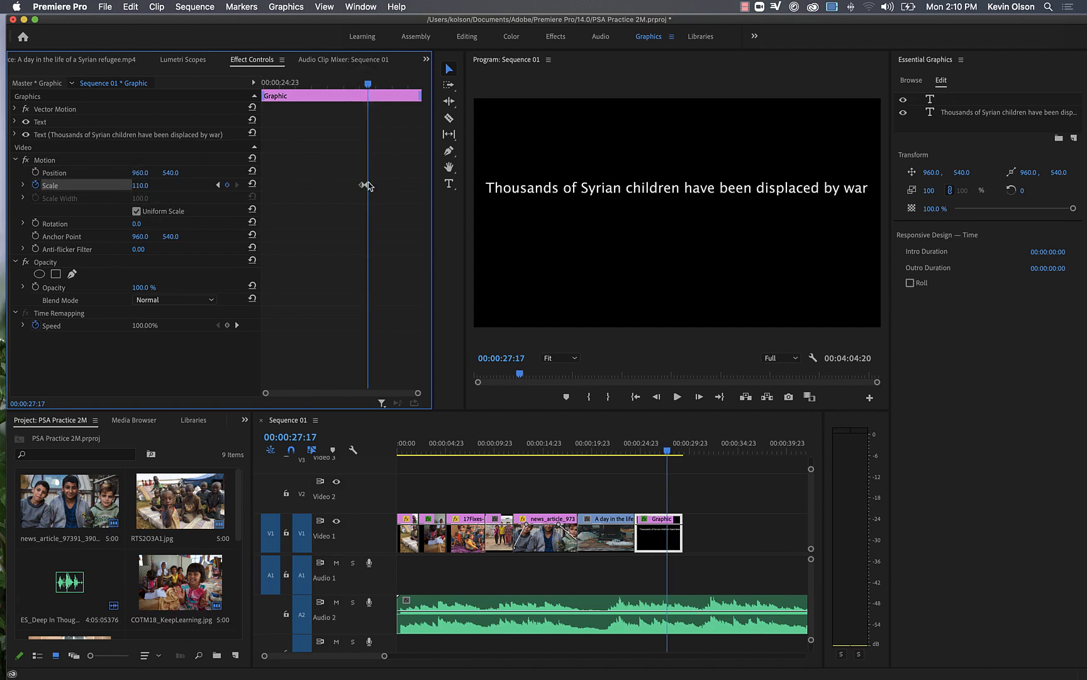
left_click_drag(361, 185, 262, 195)
left_click_drag(369, 187, 420, 184)
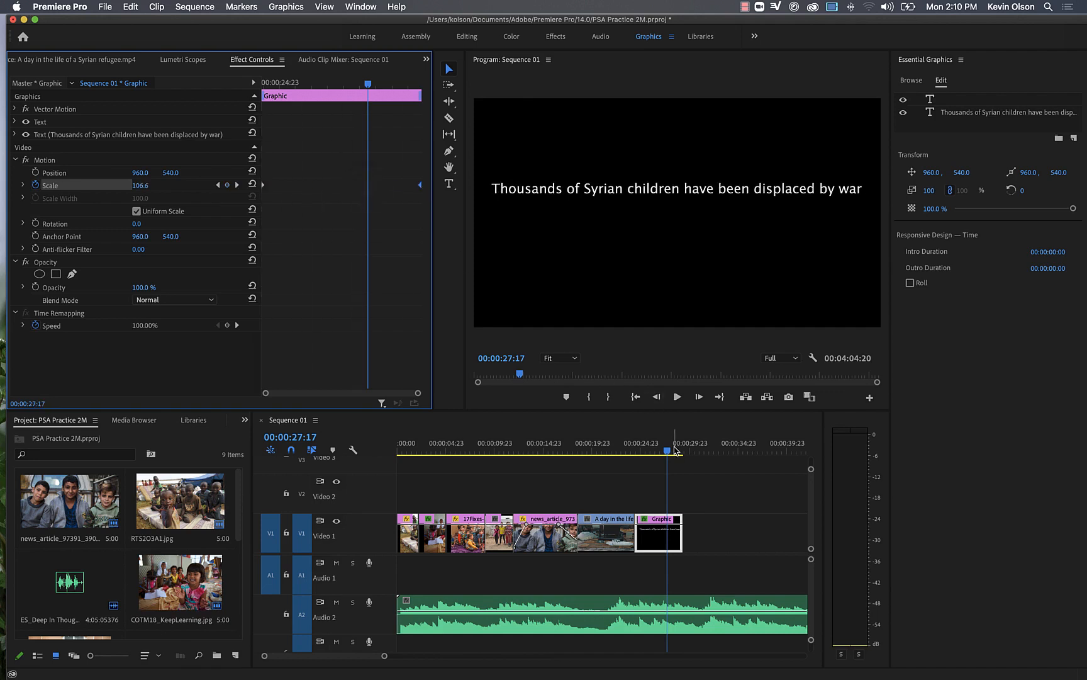
- Play the sequence from 00:00:22:16 past the end of the title clip to check its slow zoom
left_click_drag(670, 454, 619, 456)
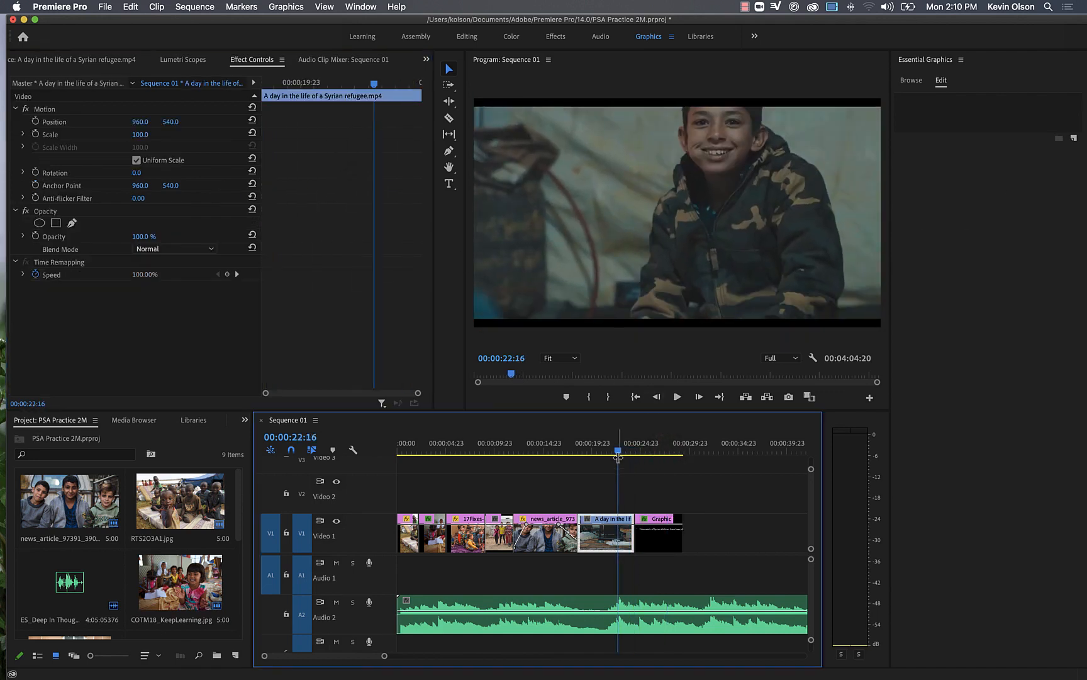
key("space")
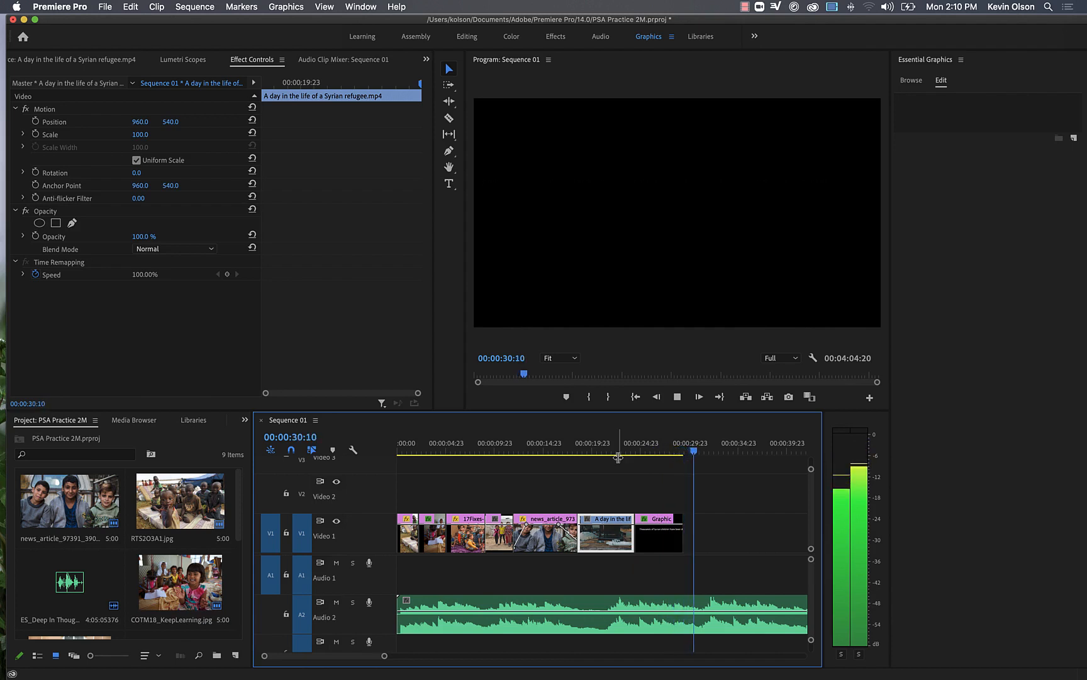
key("space")
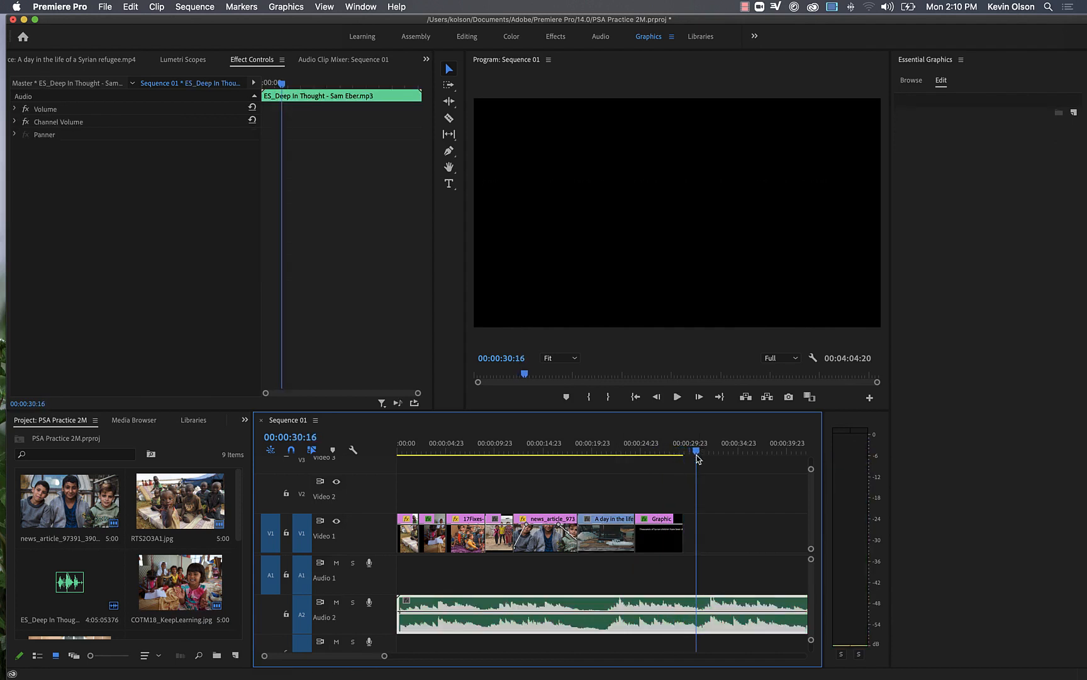
- Select the whole title text at 00:00:26:17, try the Andale Mono font, and settle on Avenir Next Ultra Light
left_click(657, 444)
left_click(666, 543)
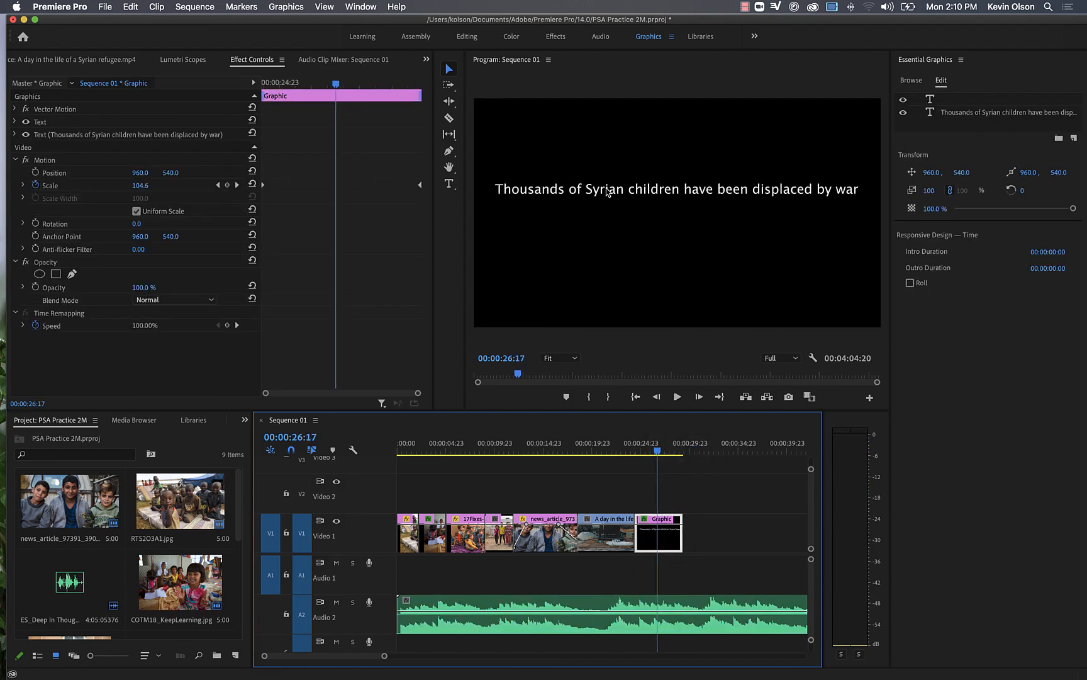
left_click(449, 183)
left_click(577, 189)
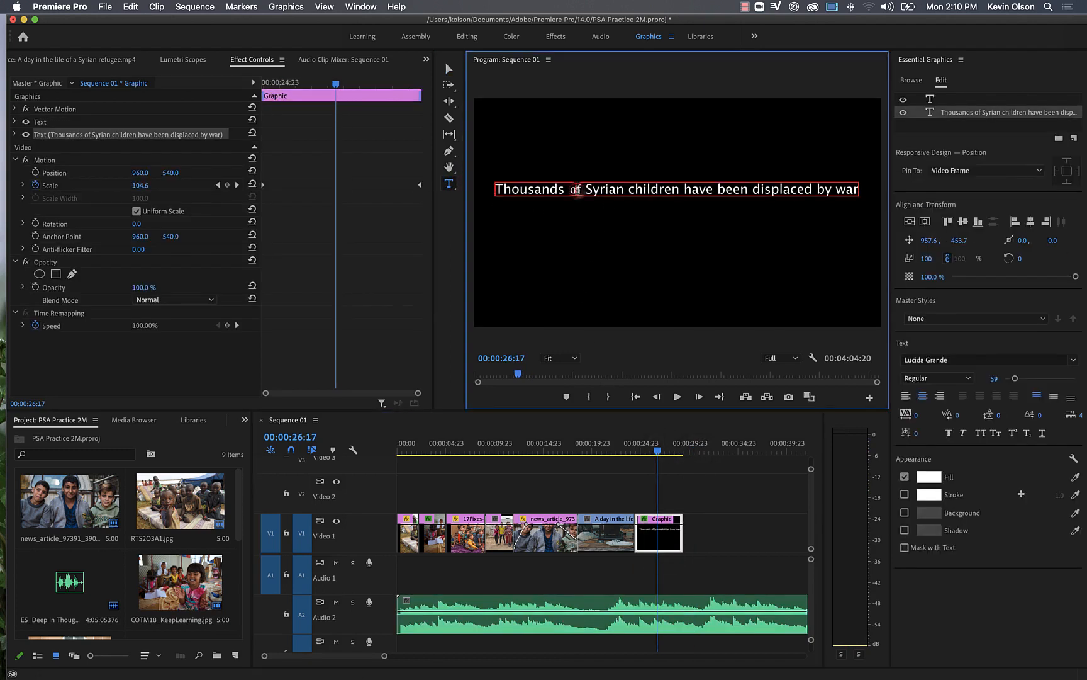
left_click_drag(497, 189, 863, 185)
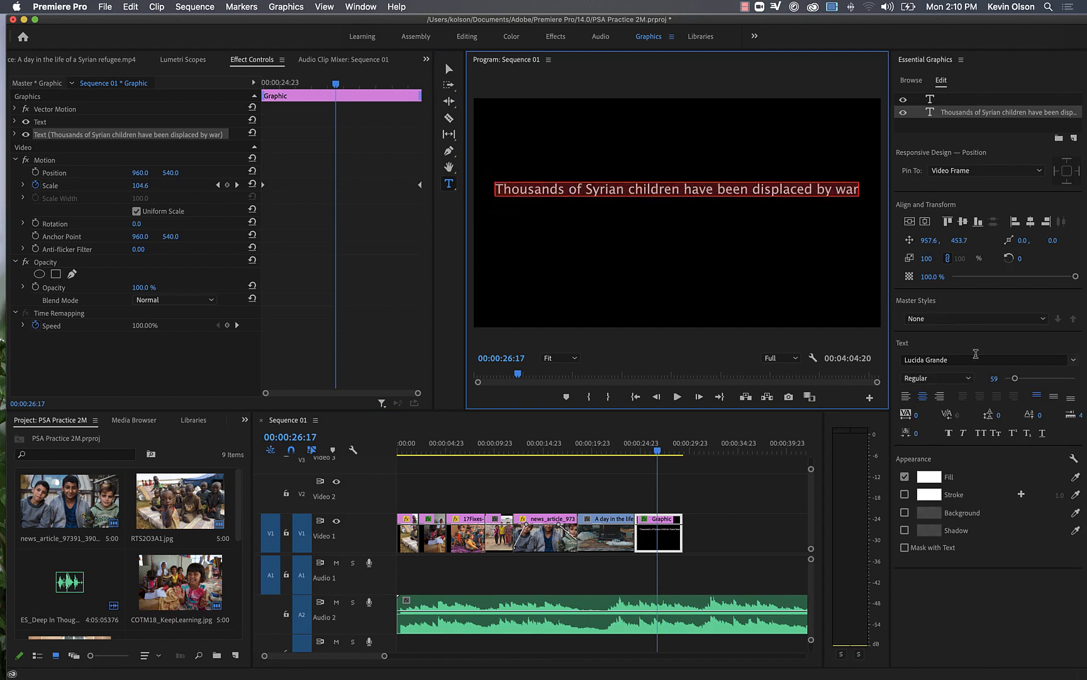
left_click(975, 357)
scroll(952, 493, "down", 20)
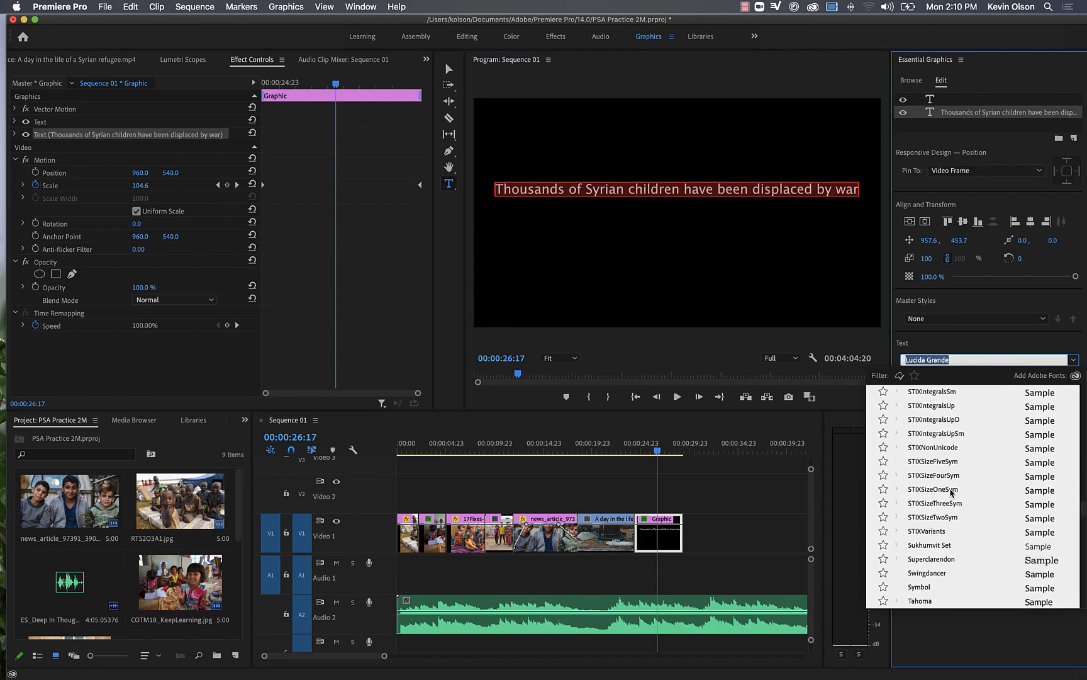
scroll(952, 493, "up", 20)
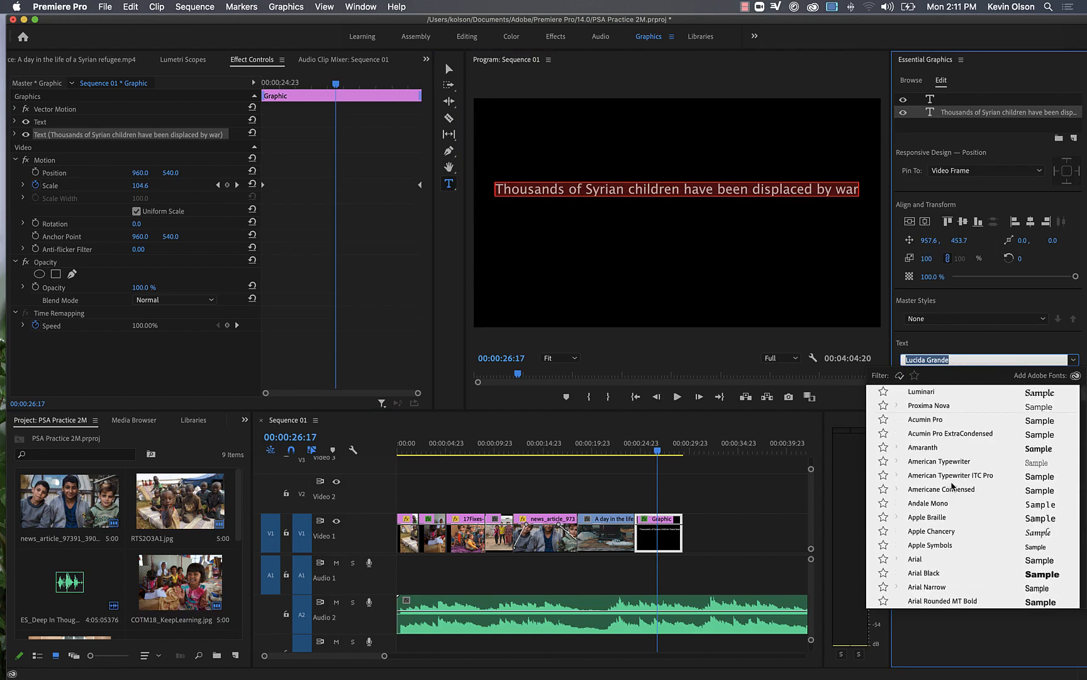
scroll(1049, 435, "down", 3)
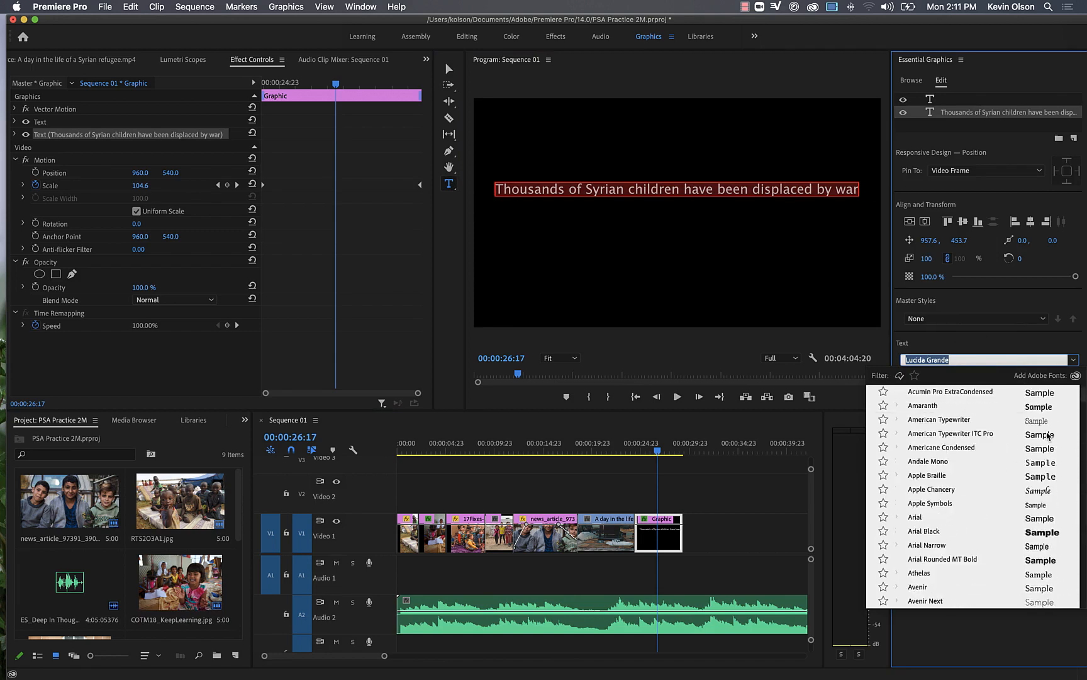
left_click(1035, 449)
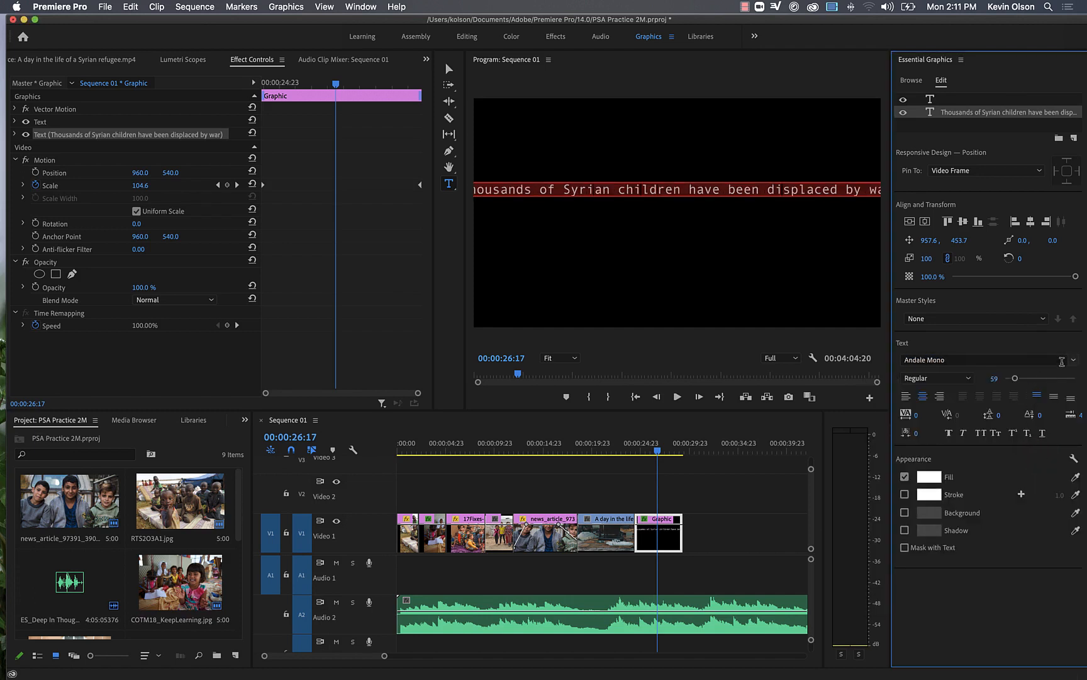
left_click(1073, 360)
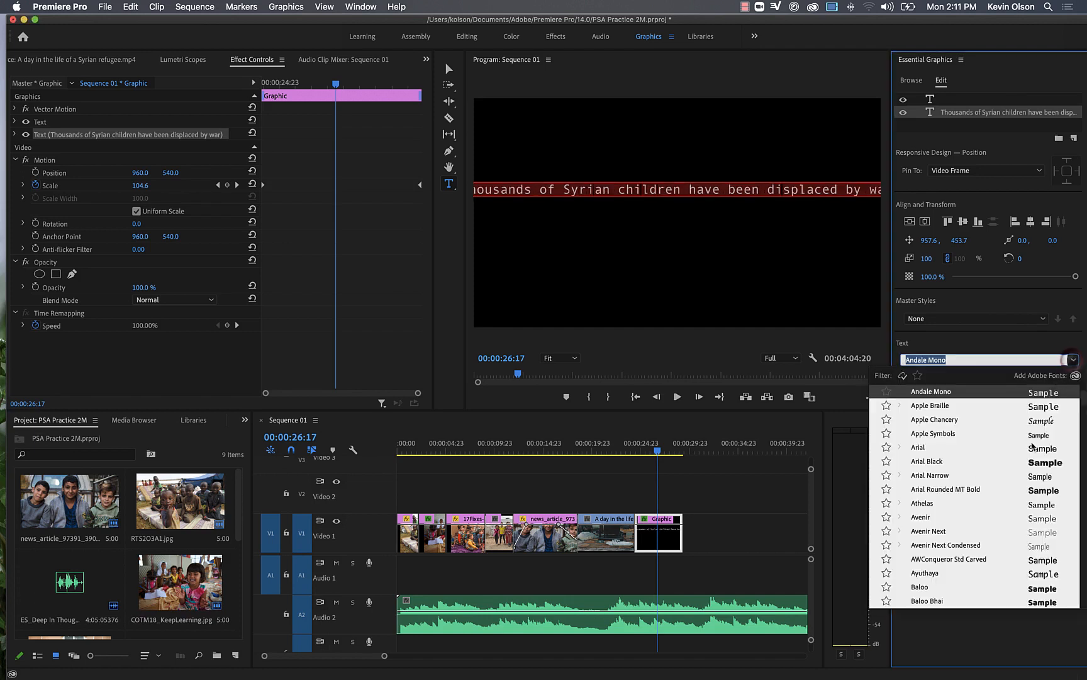
left_click(1041, 531)
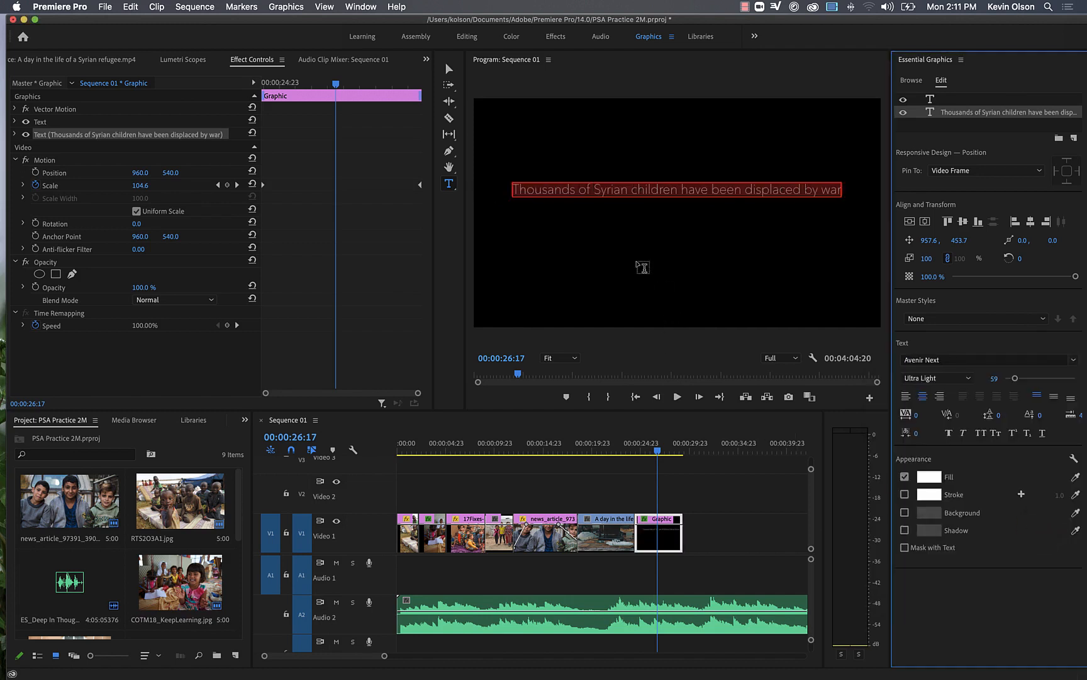
- Scrub over the title clip between about 00:00:25:20 and 00:00:26:17 to check the new font
mouse_move(657, 452)
left_mouse_down()
mouse_move(641, 450)
mouse_move(649, 456)
left_mouse_up()
left_click(613, 483)
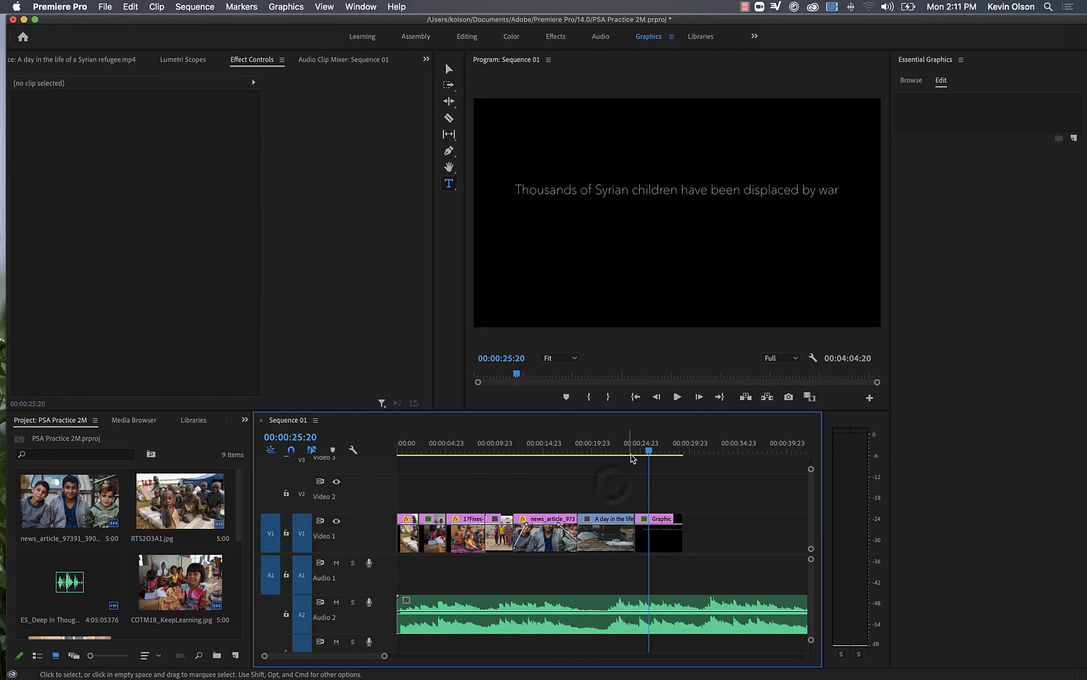
mouse_move(650, 454)
left_mouse_down()
mouse_move(600, 453)
mouse_move(660, 455)
left_mouse_up()
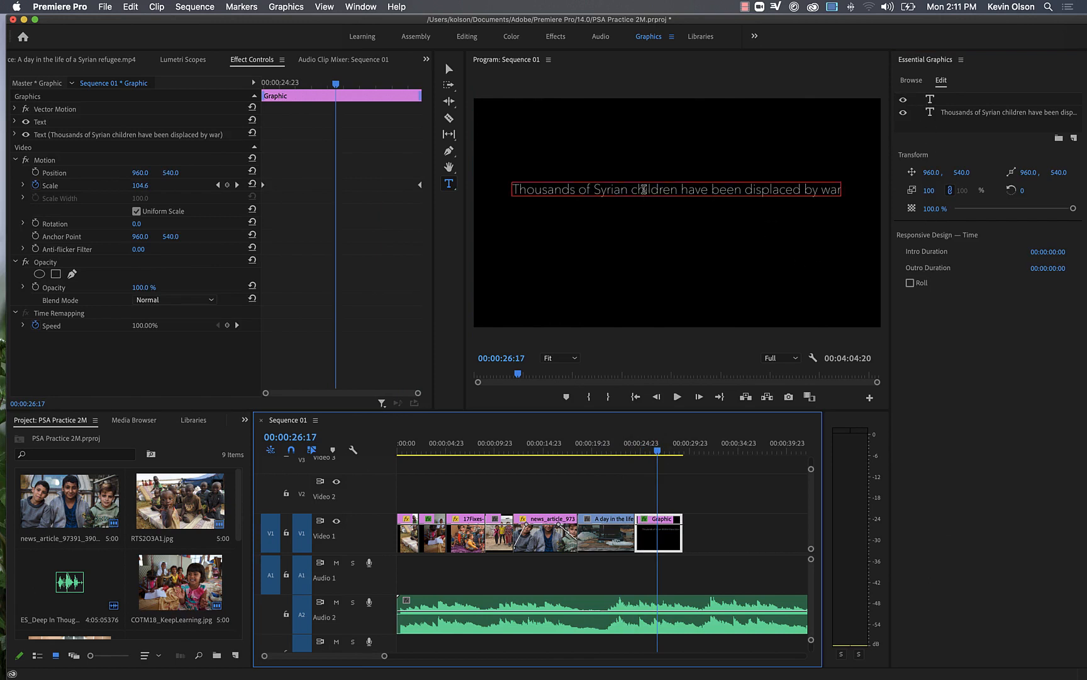
left_click(588, 190)
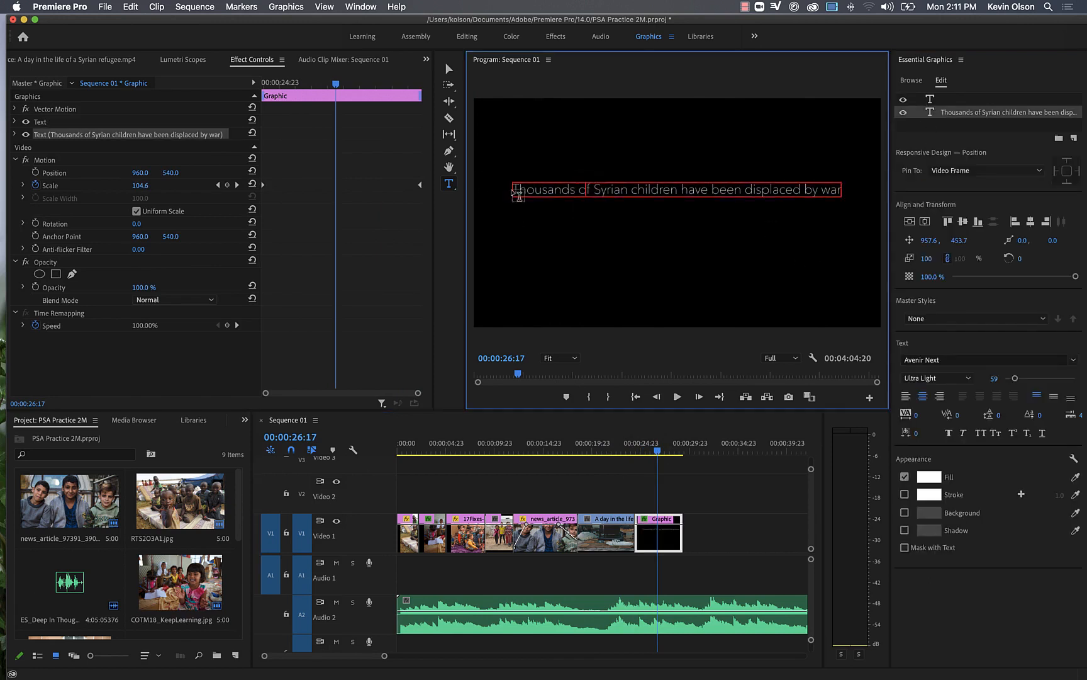
left_click_drag(516, 192, 849, 193)
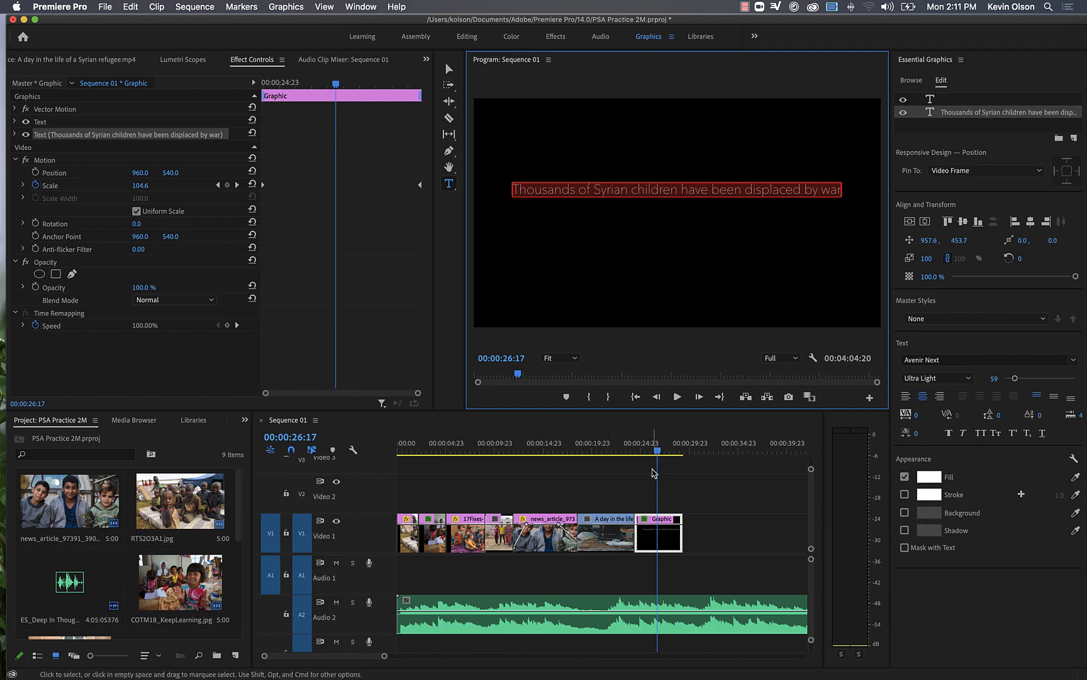
type("--")
left_click(652, 473)
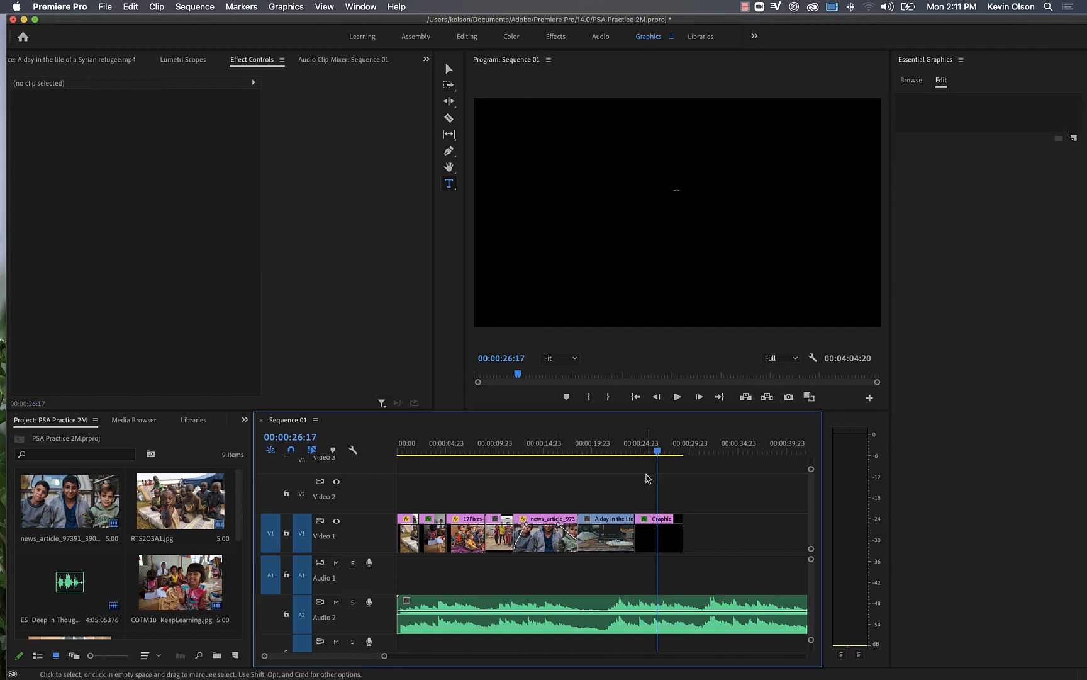
key("minus")
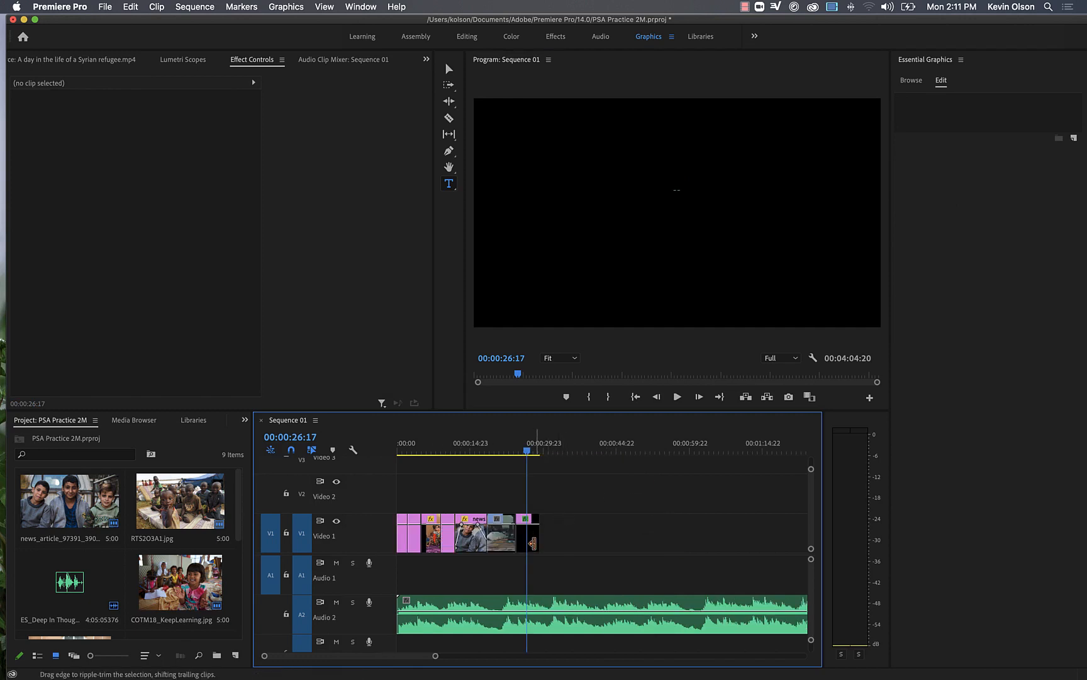
key("super+z")
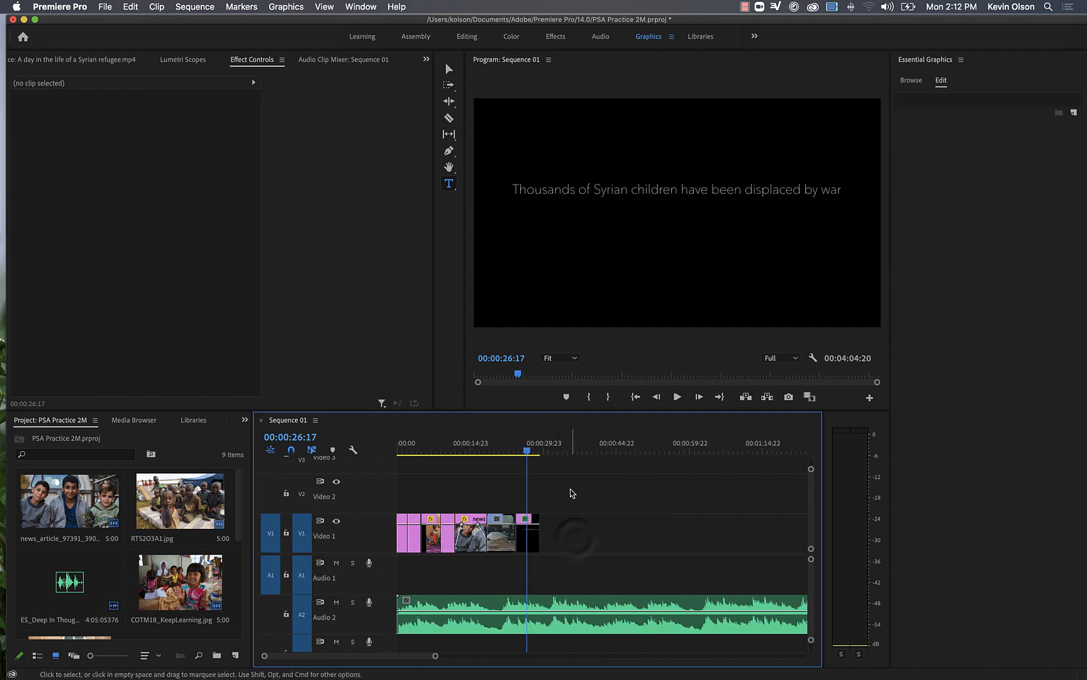
- Place the playhead at 00:00:59:04 and trim the end of the music clip on Audio 2 to about 00:01:03:22
left_click_drag(540, 455, 688, 468)
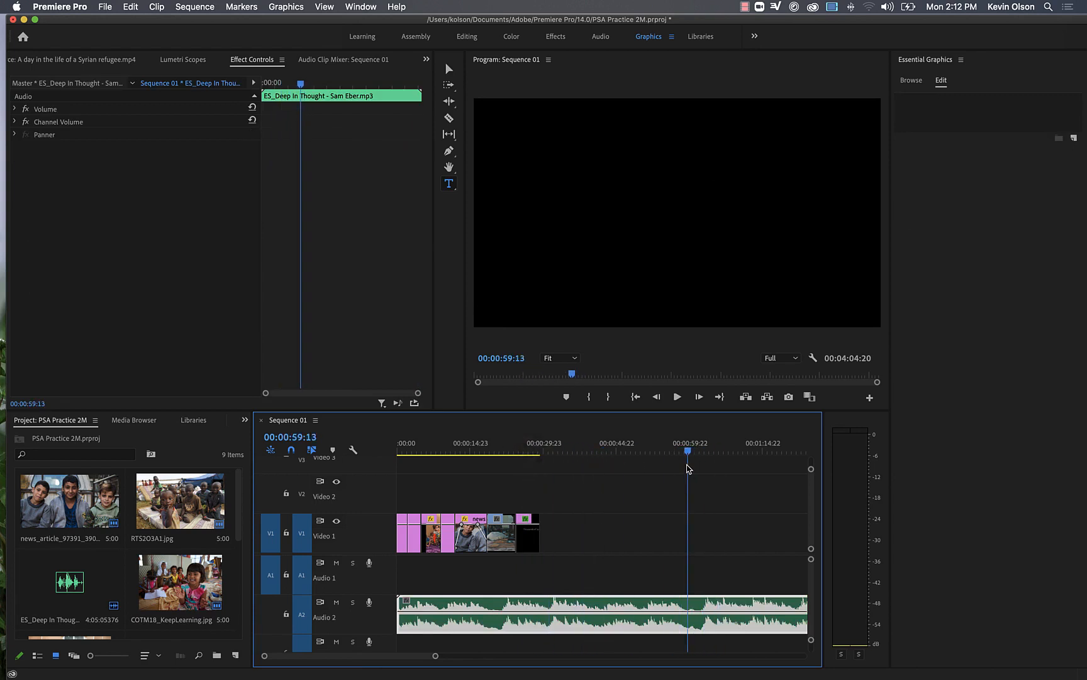
key("minus")
key("minus")
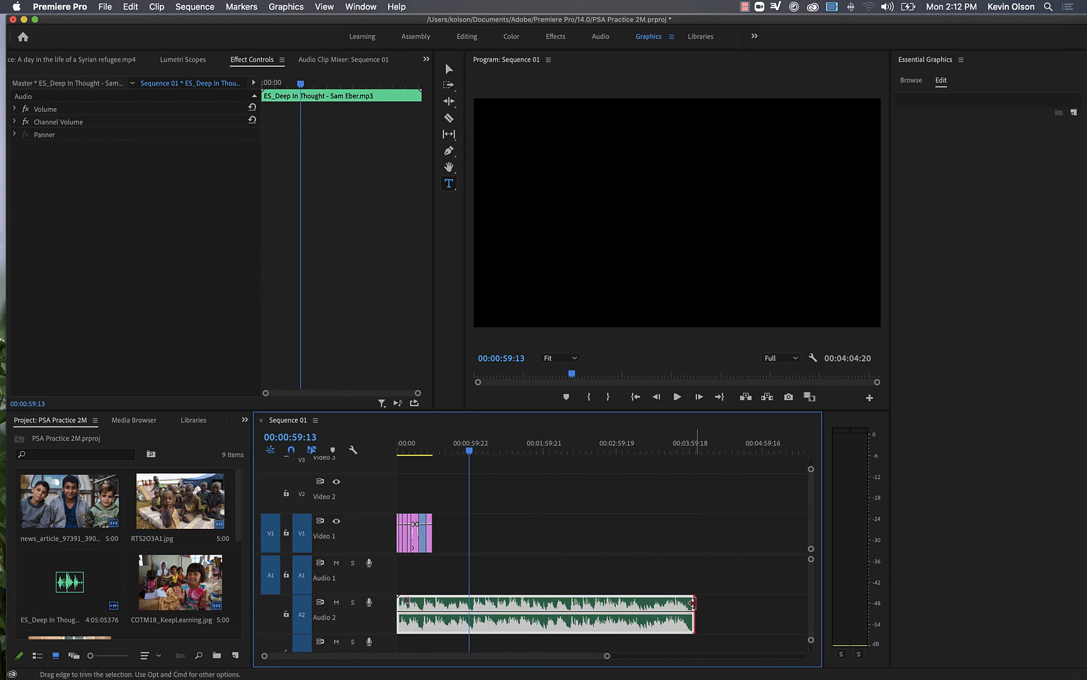
left_click_drag(692, 603, 752, 610)
mouse_move(470, 457)
left_mouse_down()
mouse_move(437, 453)
mouse_move(467, 453)
left_mouse_up()
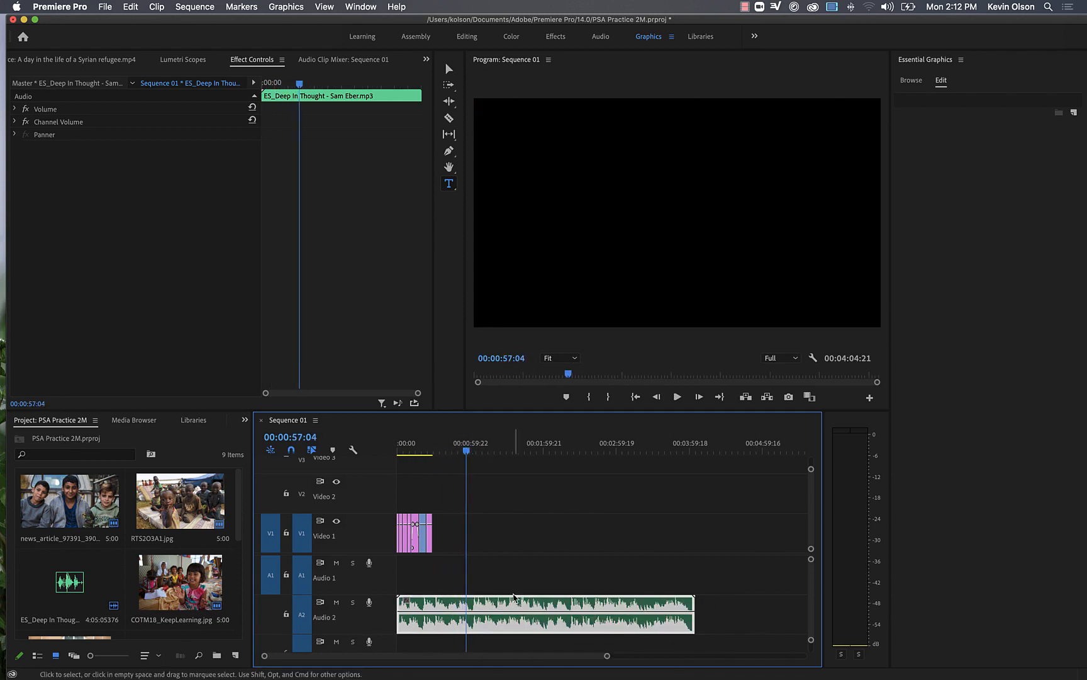
left_click(679, 574)
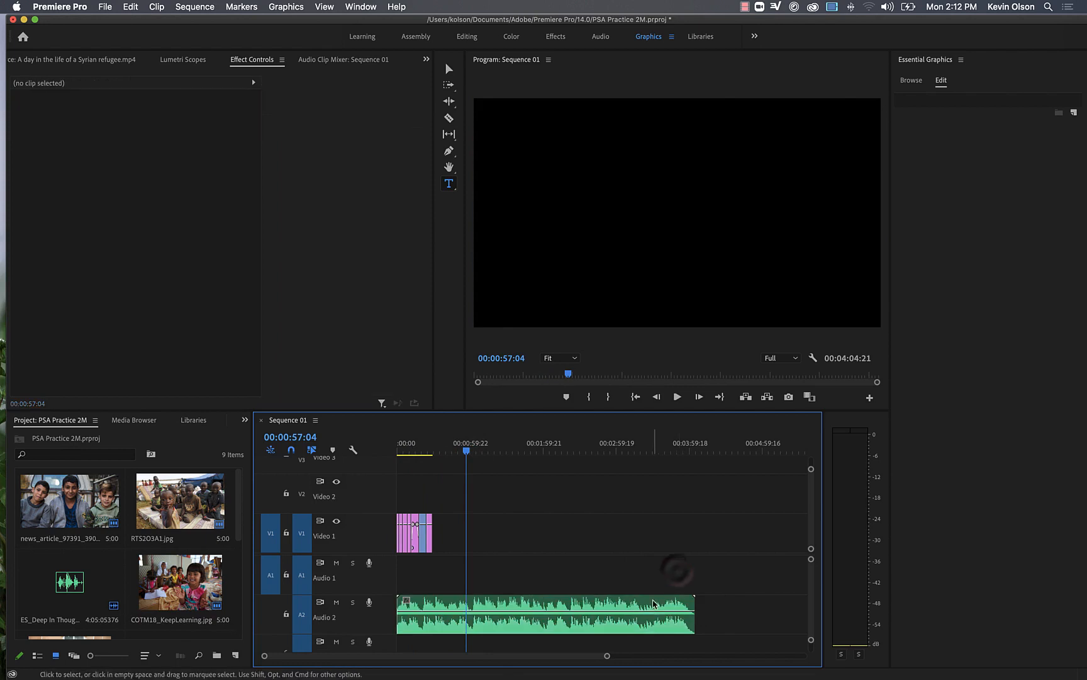
mouse_move(466, 451)
left_mouse_down()
mouse_move(652, 459)
mouse_move(449, 454)
mouse_move(470, 451)
left_mouse_up()
left_click_drag(693, 603, 473, 604)
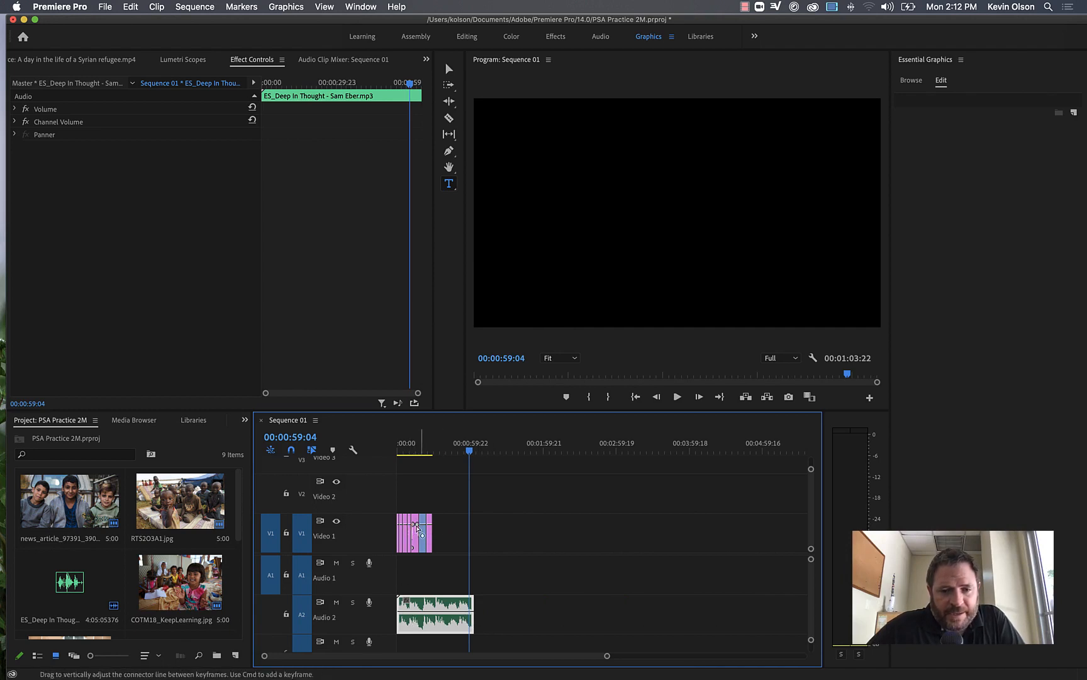
- Fade out the music's end on Audio 2 with two volume keyframes, lowering the last one, and play the ending to check
left_click(457, 610, "super")
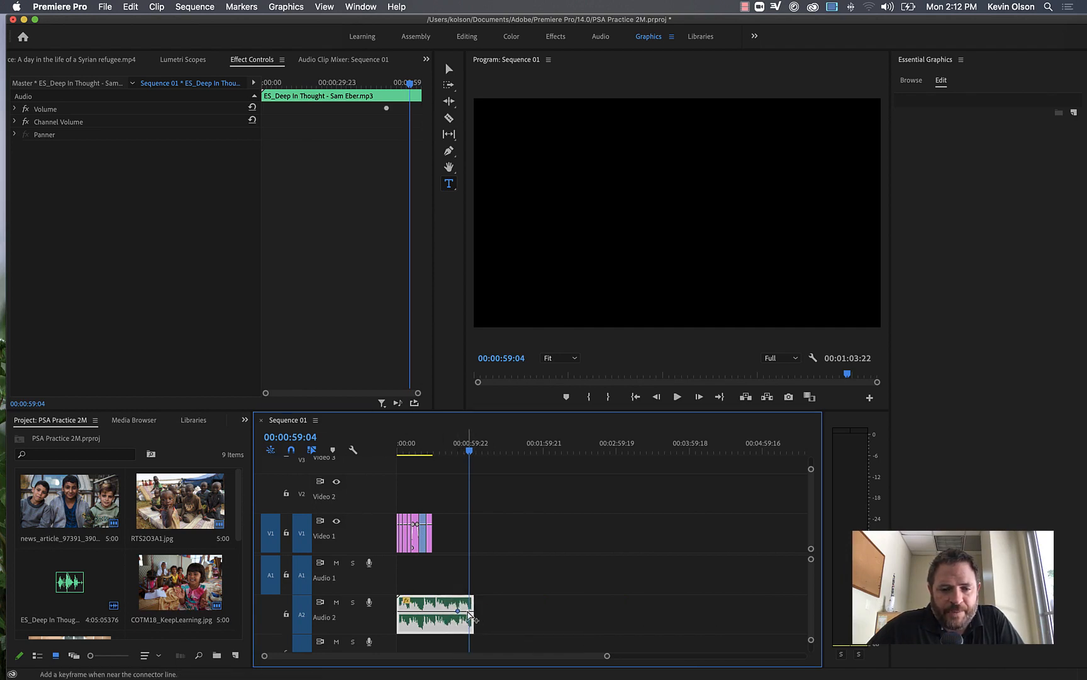
mouse_move(469, 611)
left_mouse_down()
mouse_move(471, 630)
mouse_move(464, 610)
left_mouse_up()
left_click_drag(470, 453, 454, 455)
key("space")
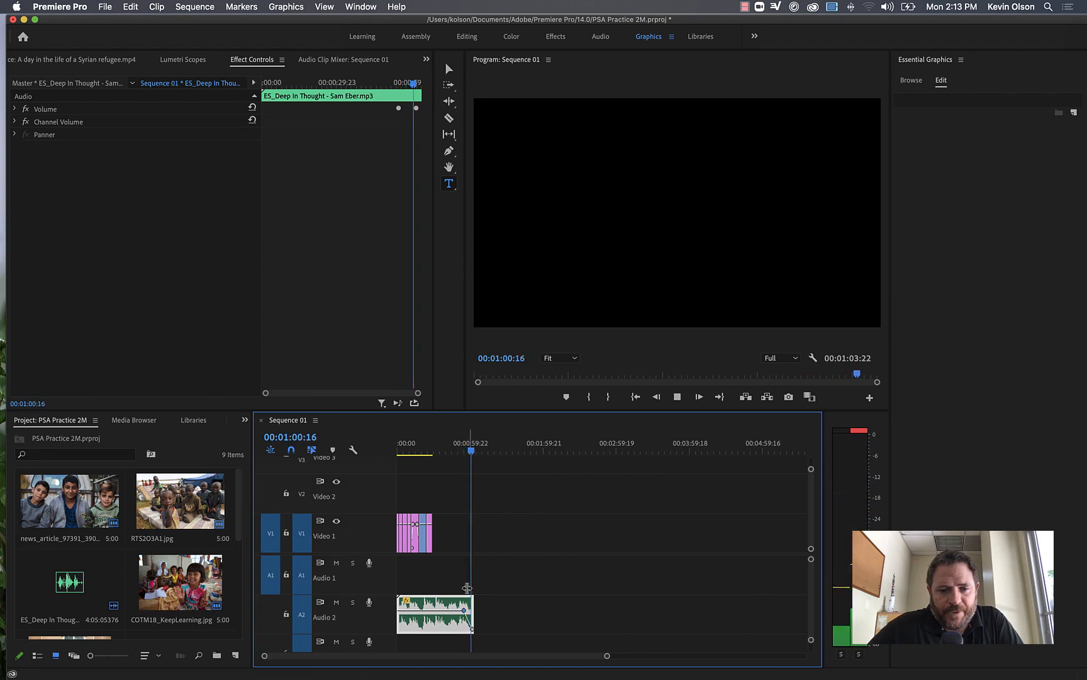
key("space")
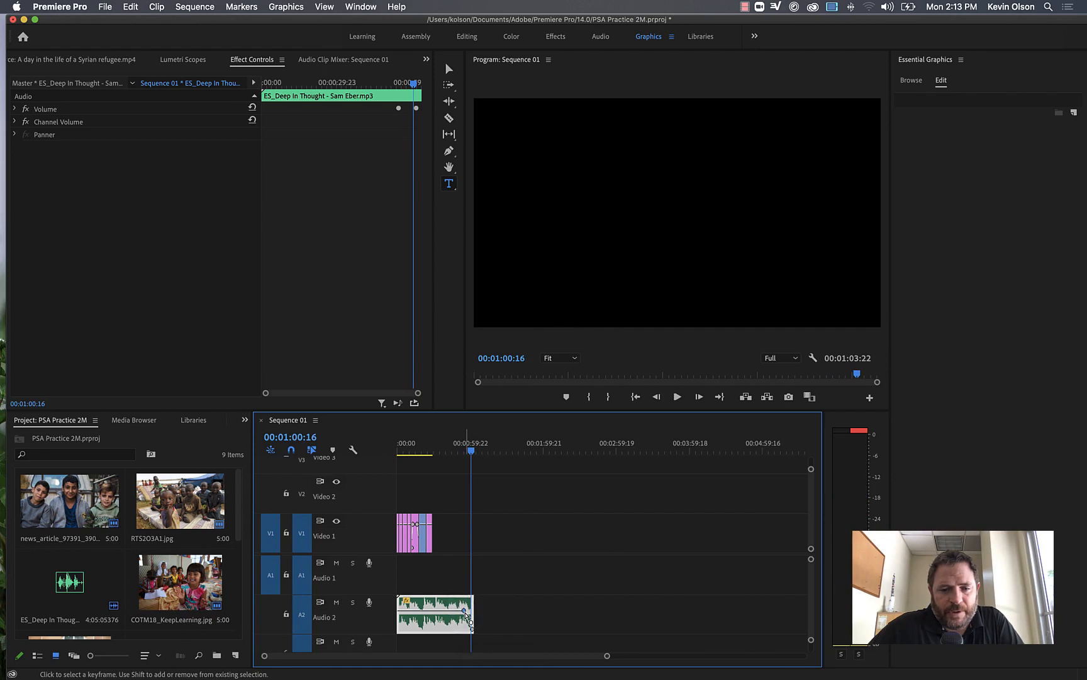
left_click(520, 568)
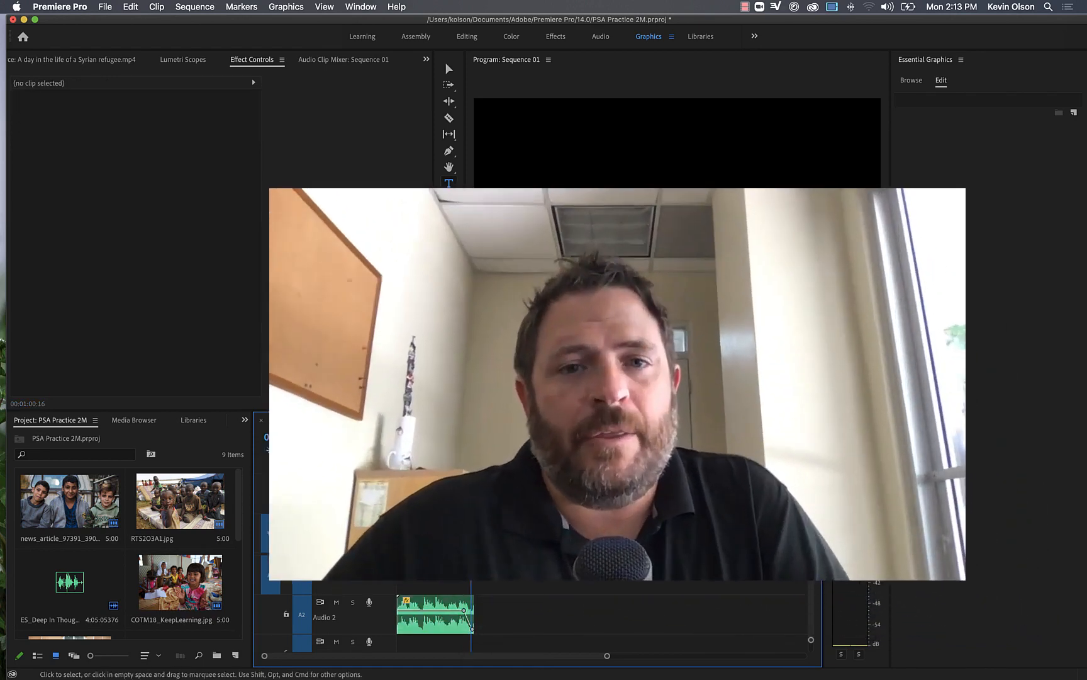